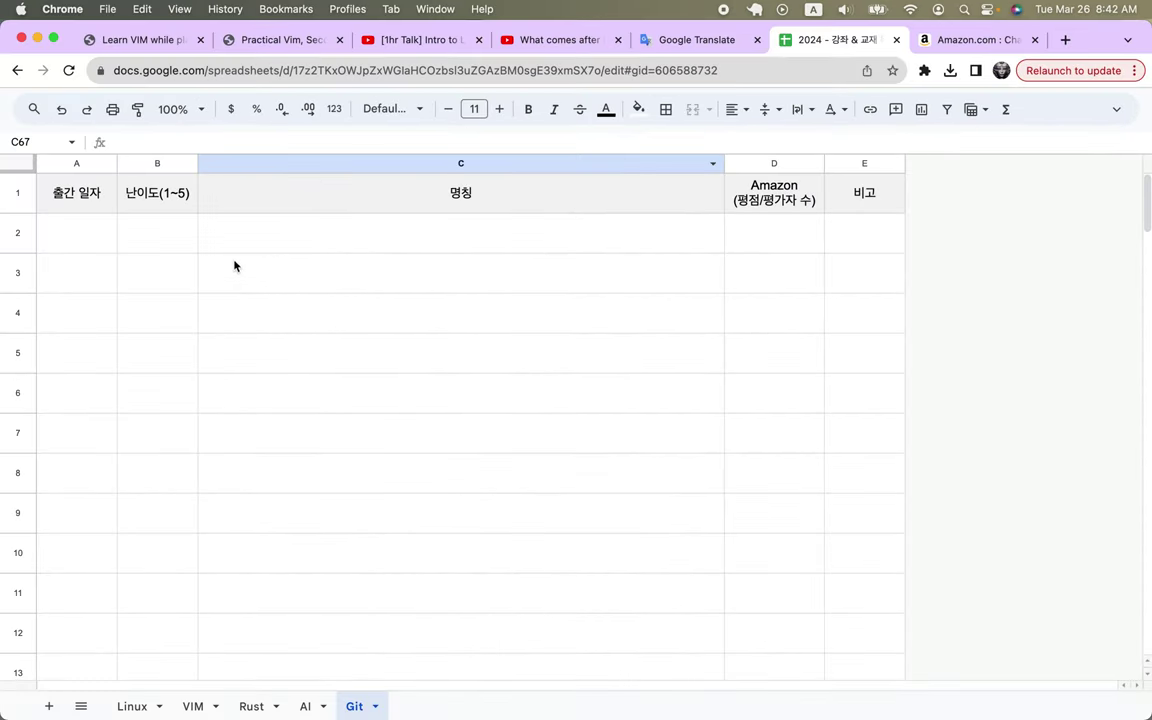
Clear the header row A1:E1 and enter 'Linux' in C2
left_click_drag(98, 198, 881, 199)
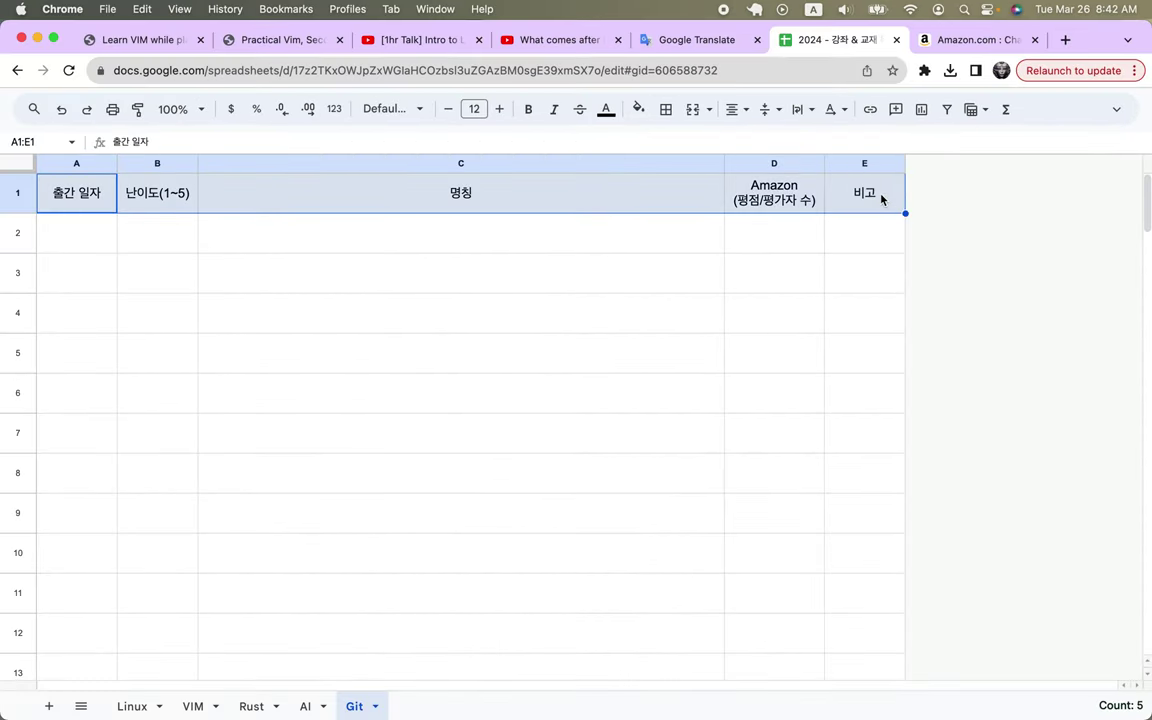
key("Delete")
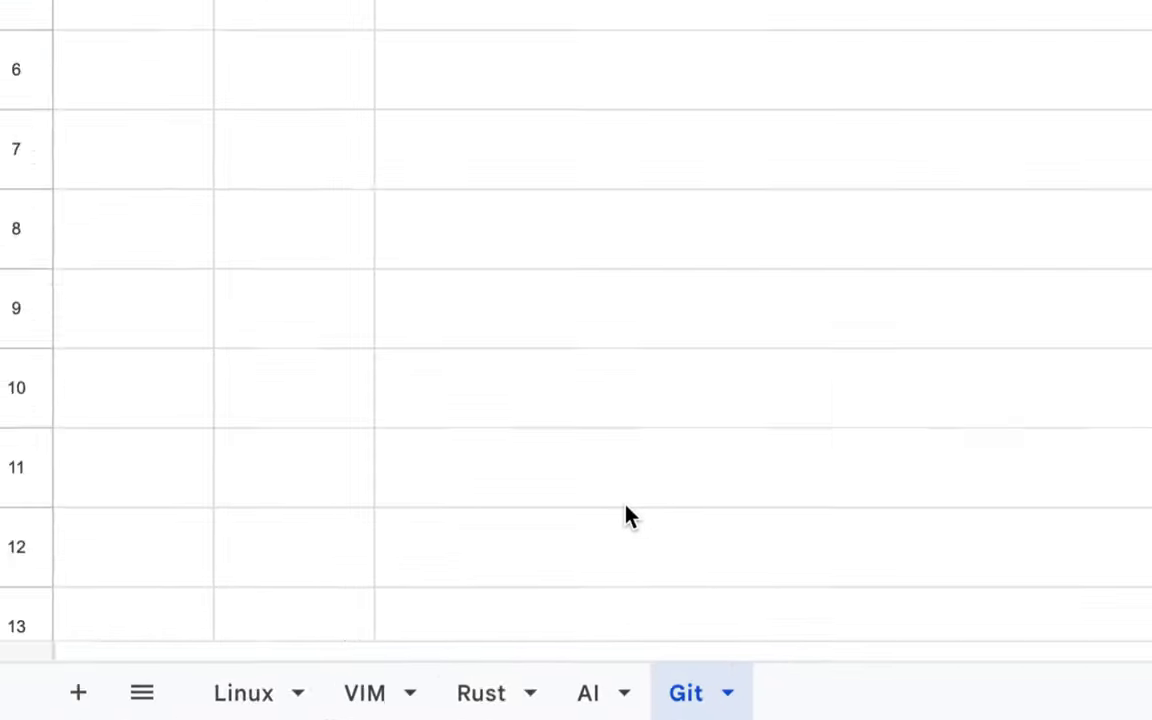
left_click(259, 232)
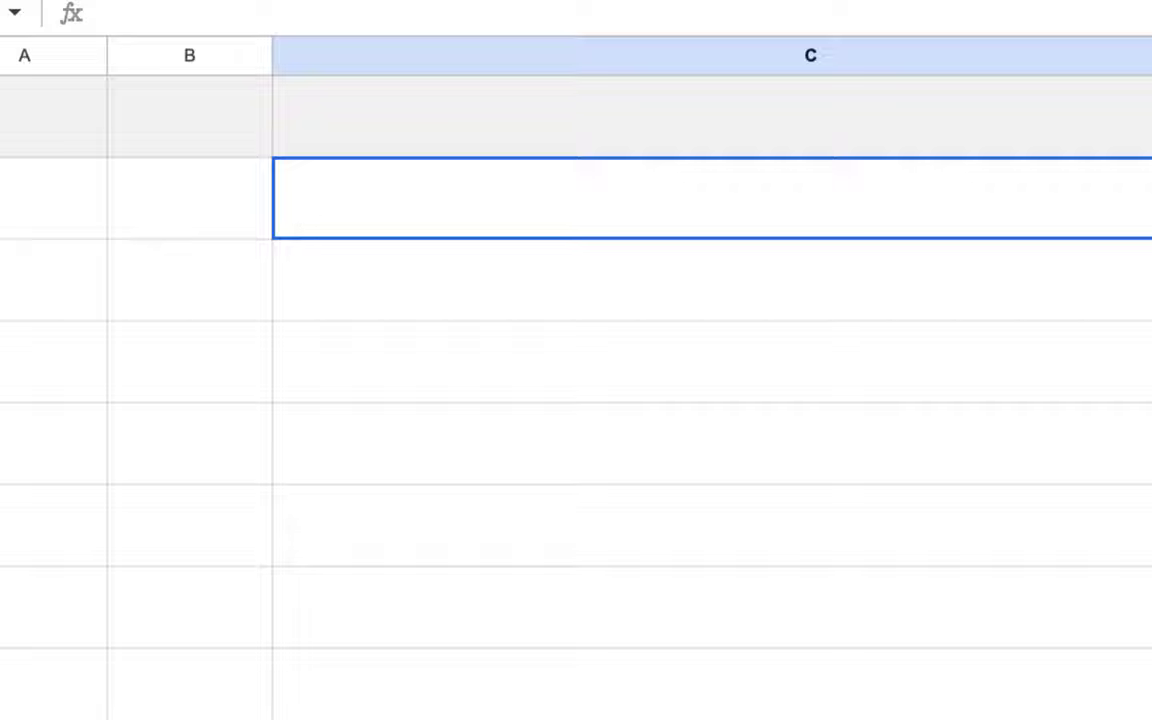
type("Linux")
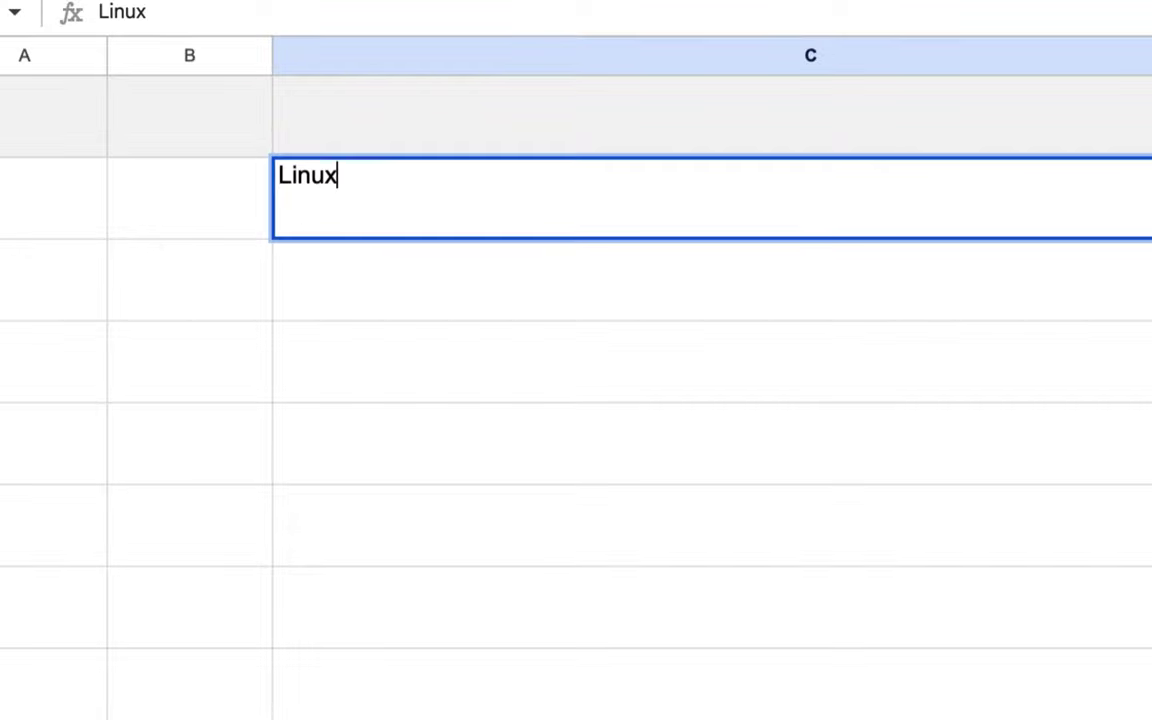
left_click(53, 198)
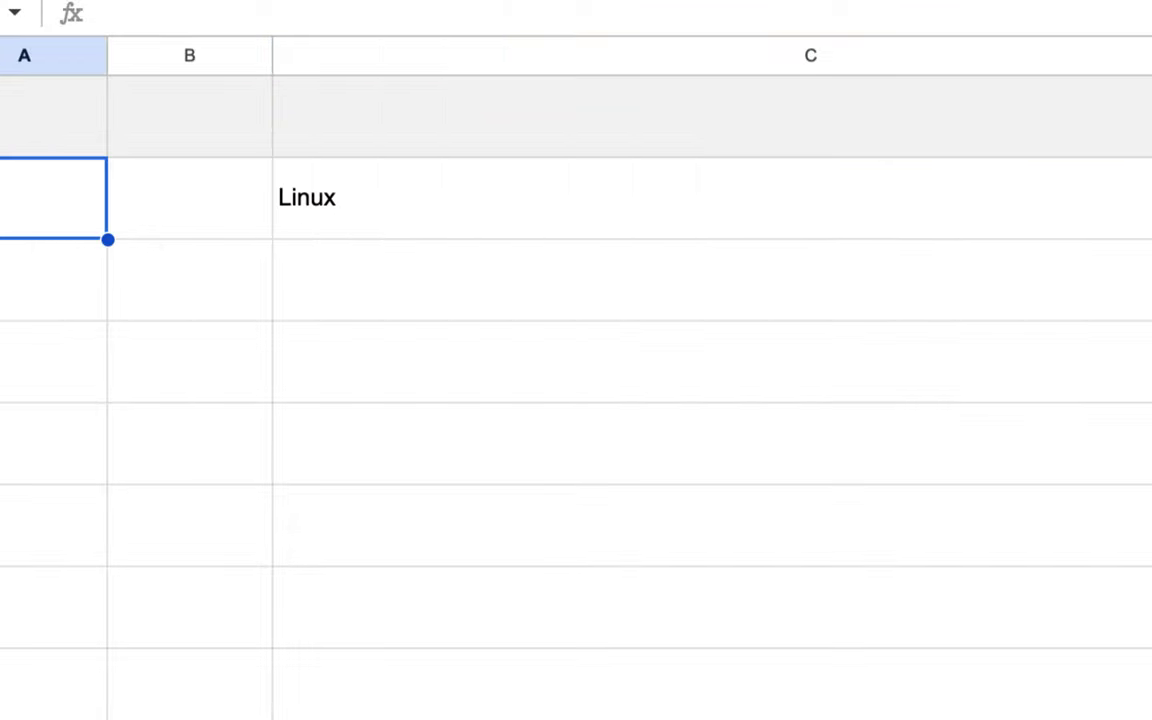
Edit C2 so it reads 'Fedora Linux 환경'
double_click(358, 195)
left_click(281, 176)
type("F")
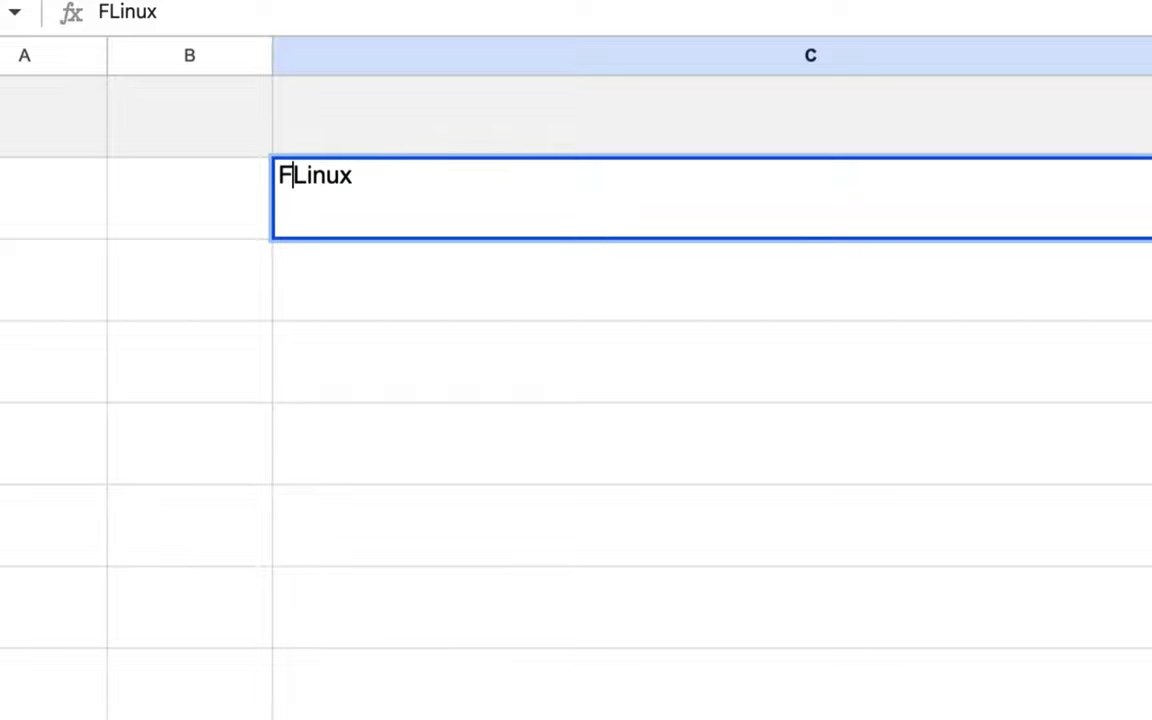
type("edora ")
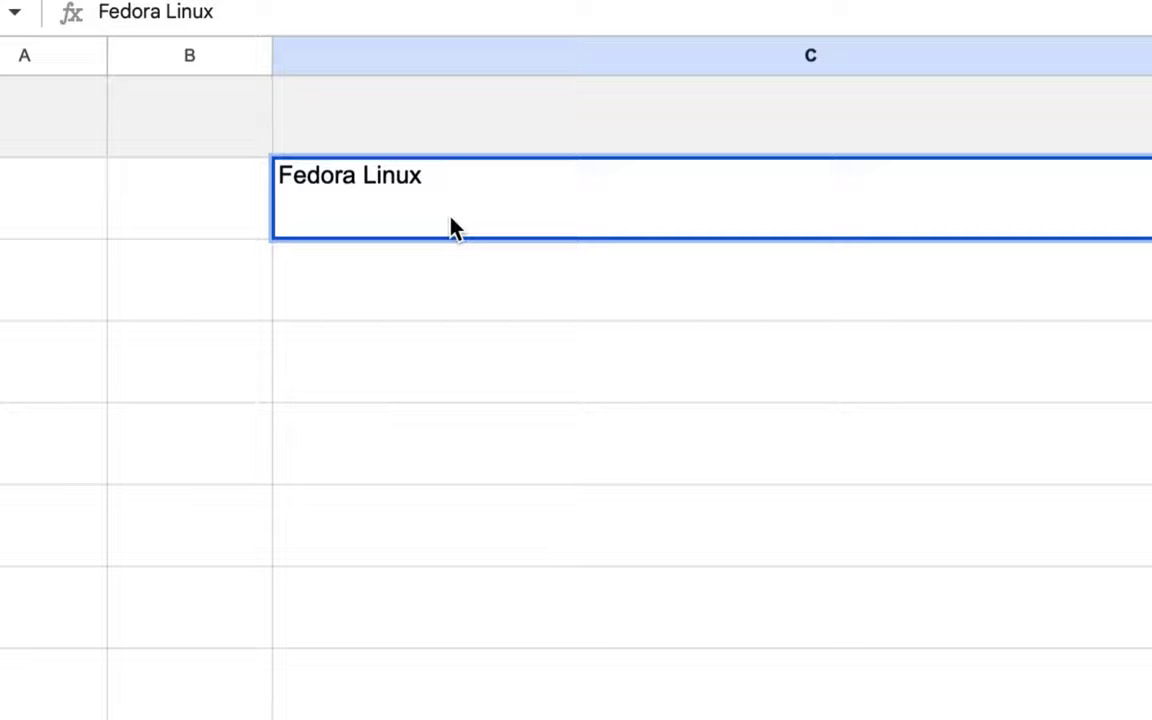
type(" ghk")
key("BackSpace")
key("BackSpace")
key("BackSpace")
type("환경")
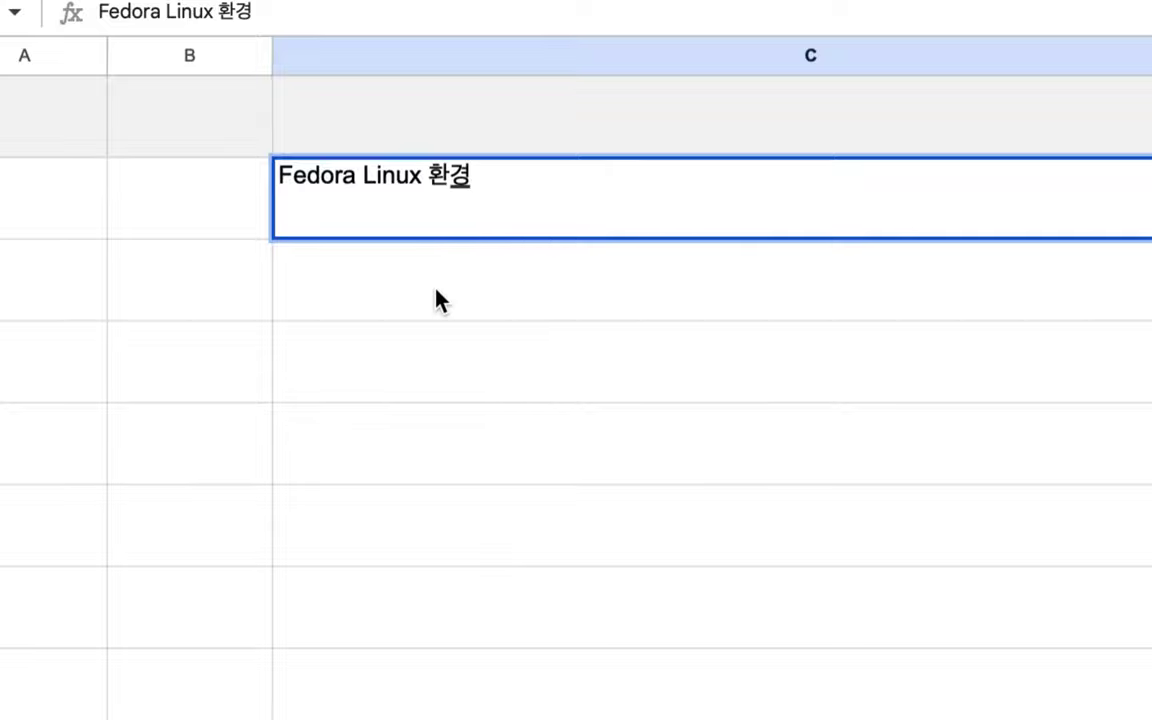
left_click(440, 300)
Enter 'VS Code => NeoVim' in C3
type("ㅍ")
key("BackSpace")
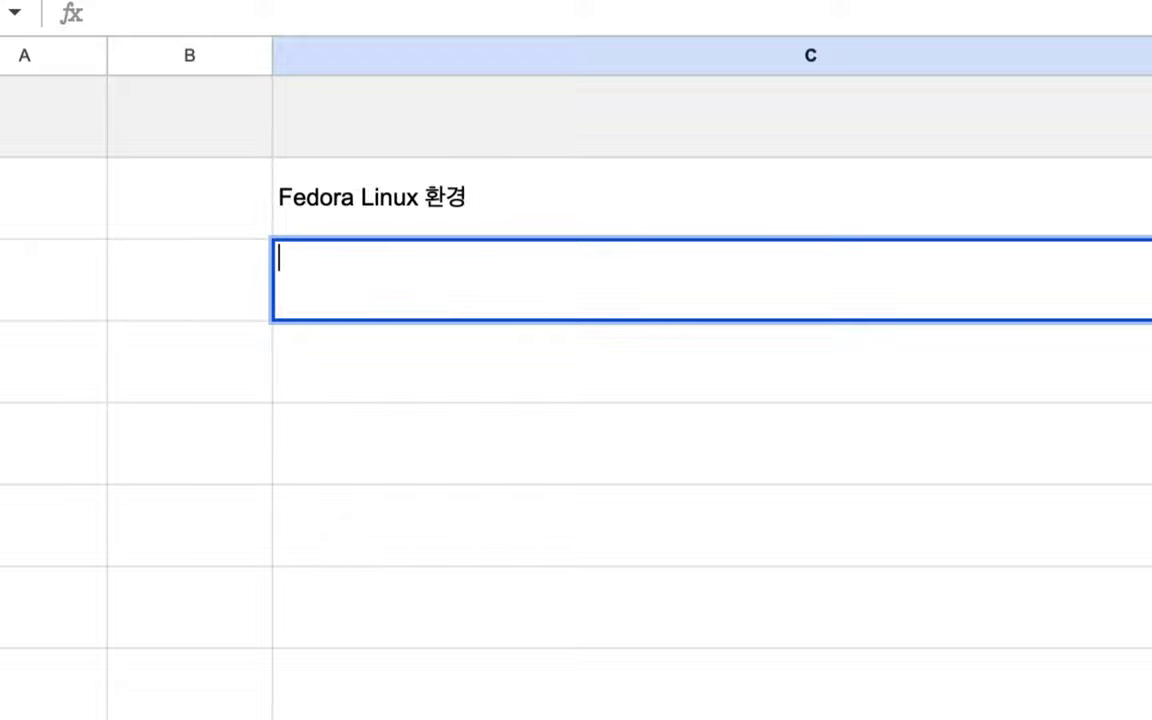
type("Neo")
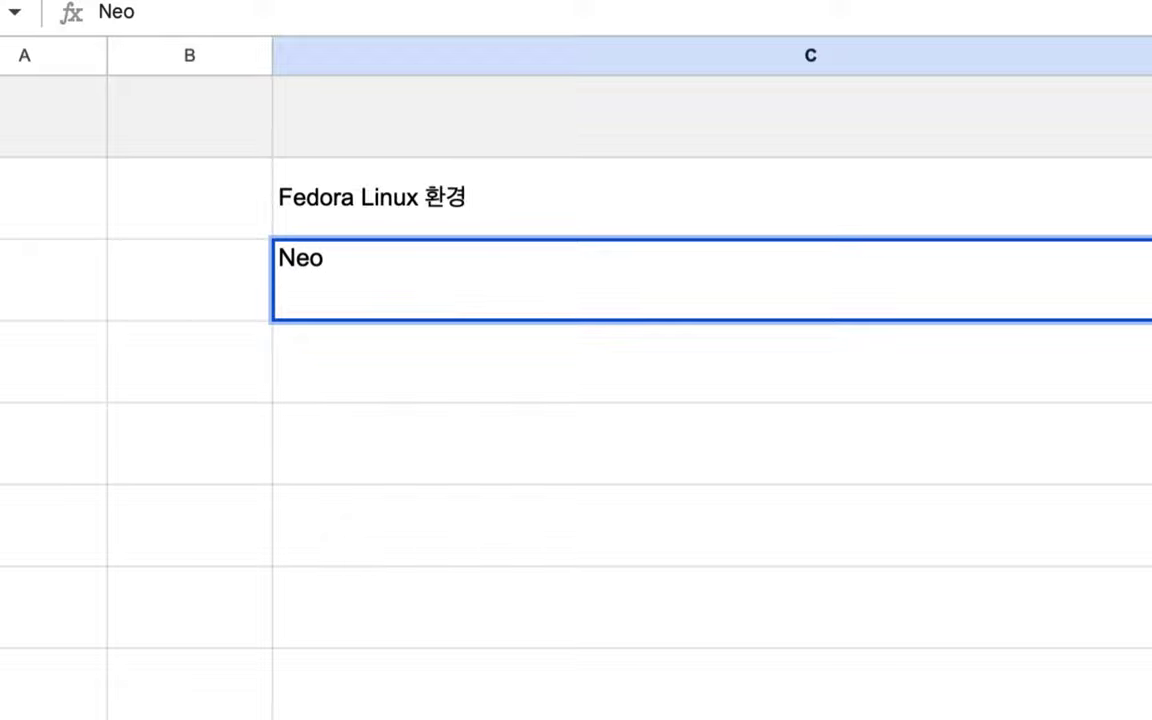
type("Vim")
left_click(329, 262)
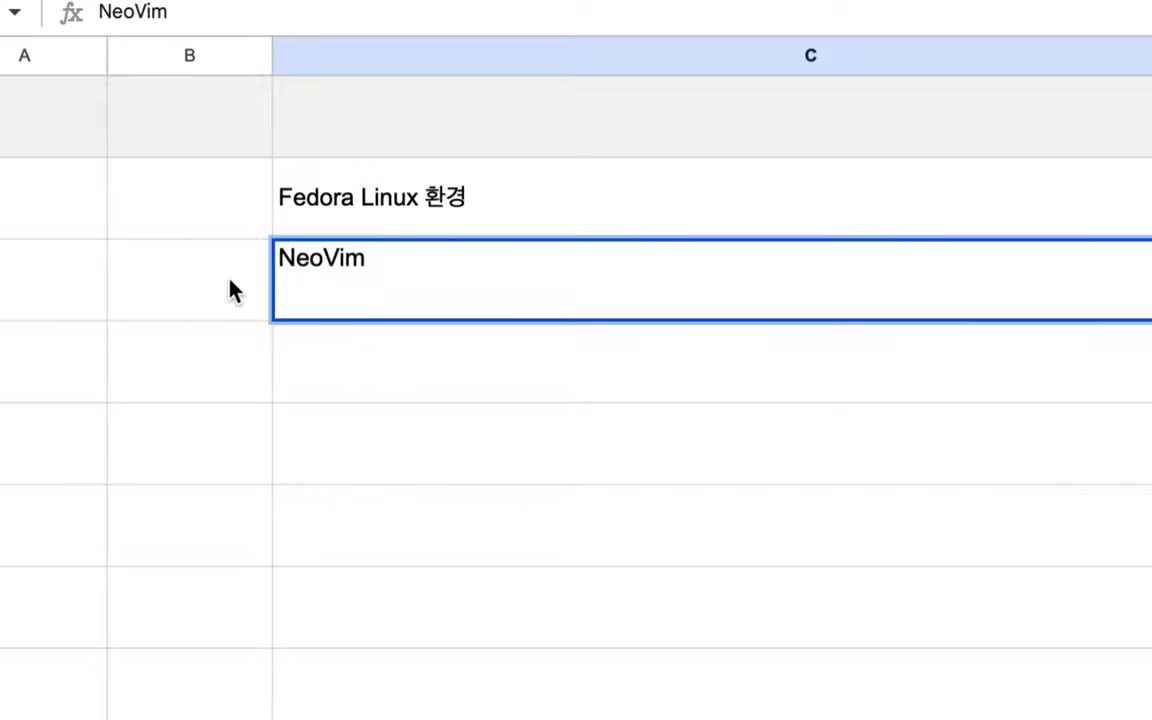
left_click(233, 290)
double_click(308, 287)
left_click(279, 260)
type("VS ")
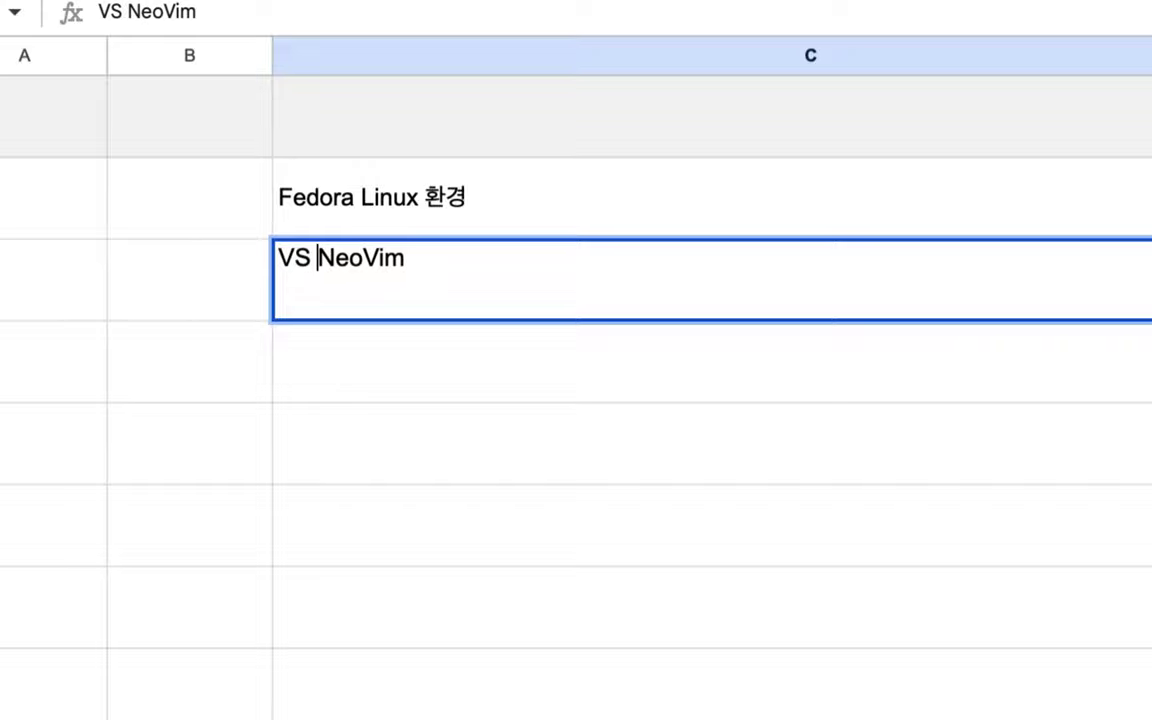
type("Code =>")
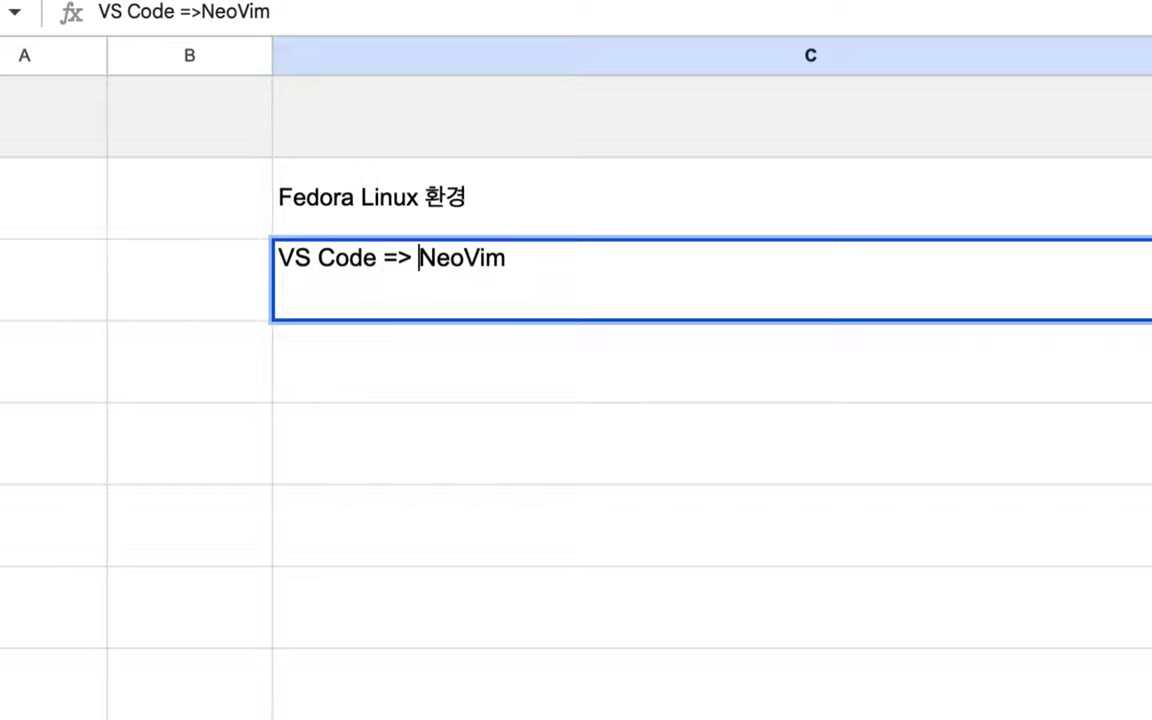
Reword C2 to 'Mac => Fedora Linux', deleting 환경
double_click(290, 190)
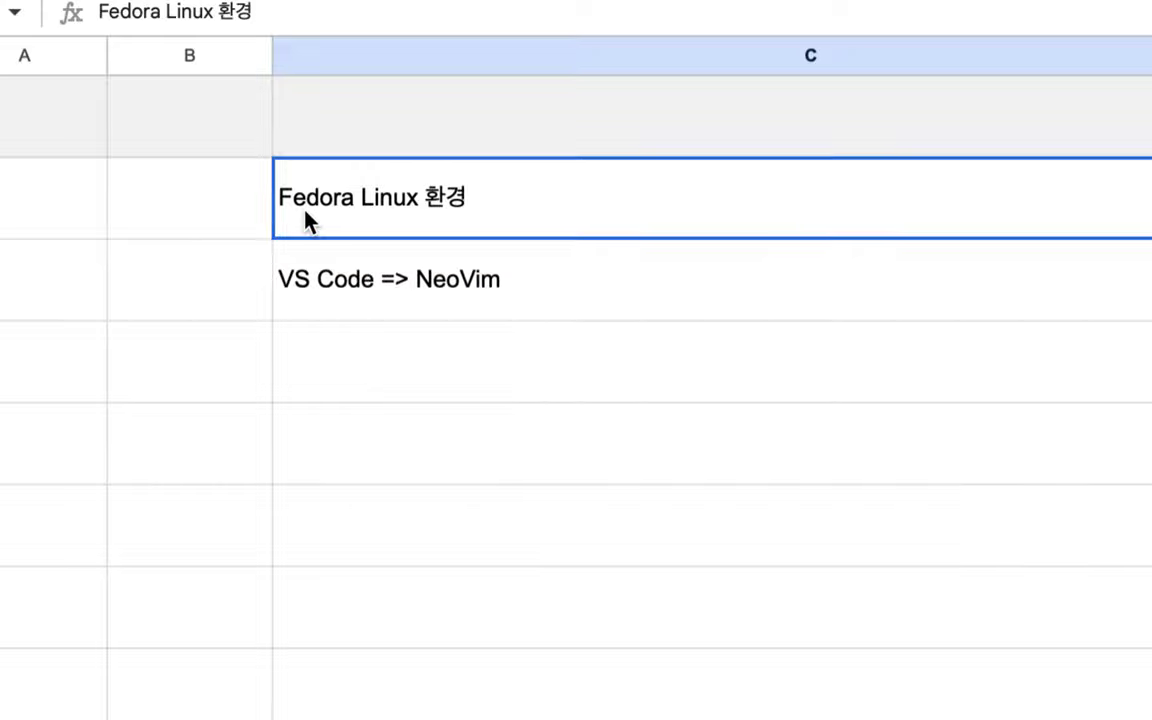
left_click(283, 180)
type("Mac ")
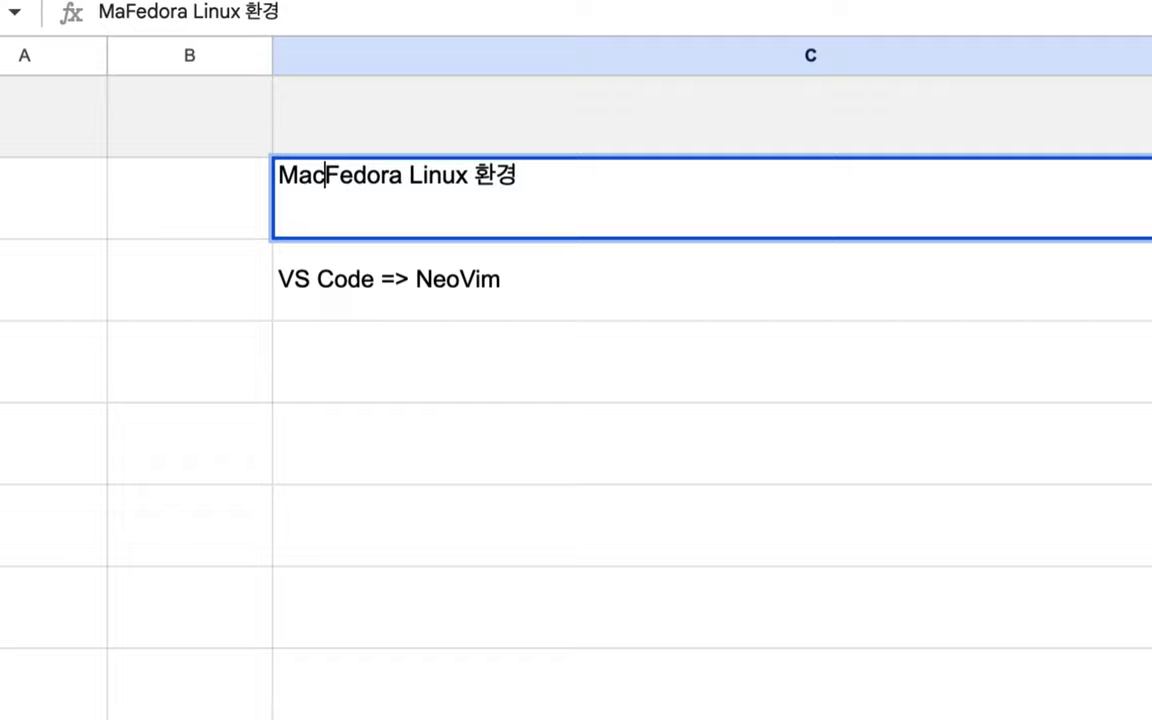
type("=>")
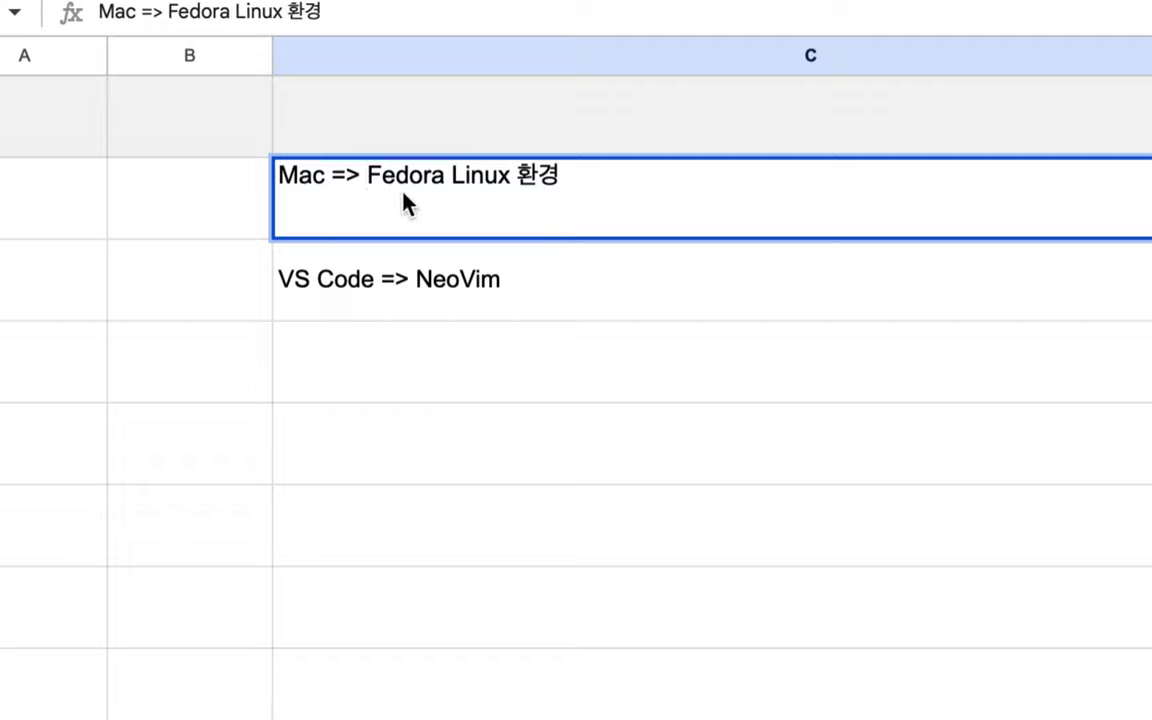
double_click(538, 178)
key("BackSpace")
key("BackSpace")
left_click(418, 290)
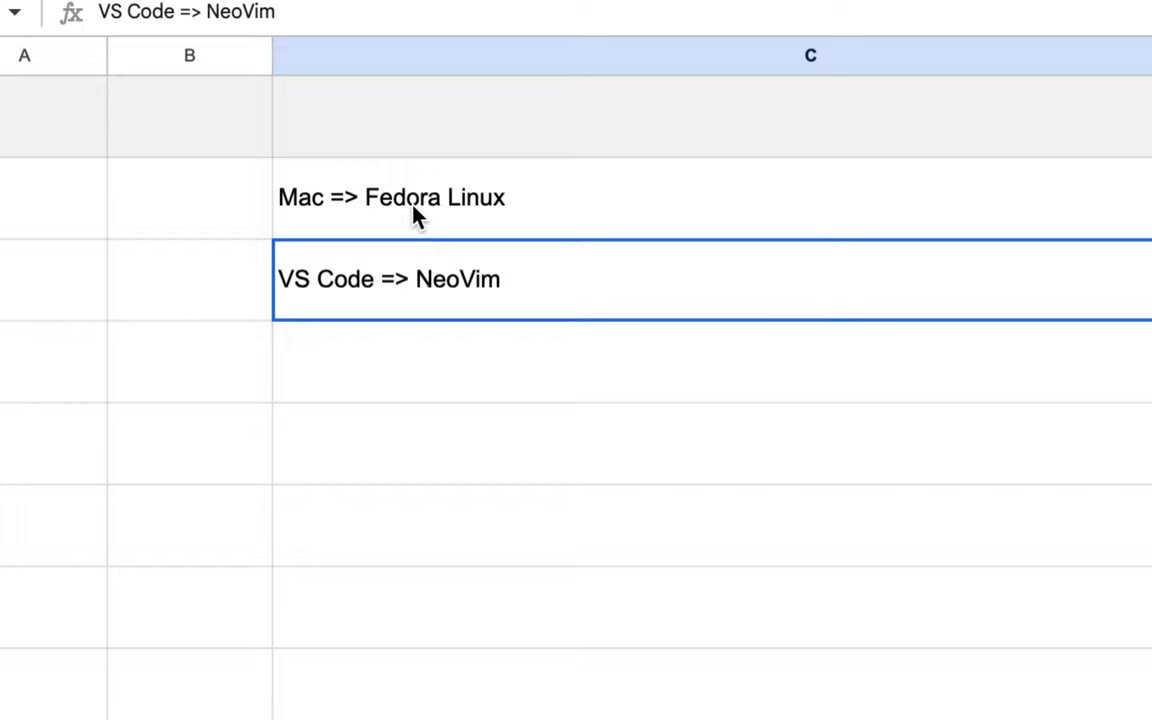
left_click(422, 393)
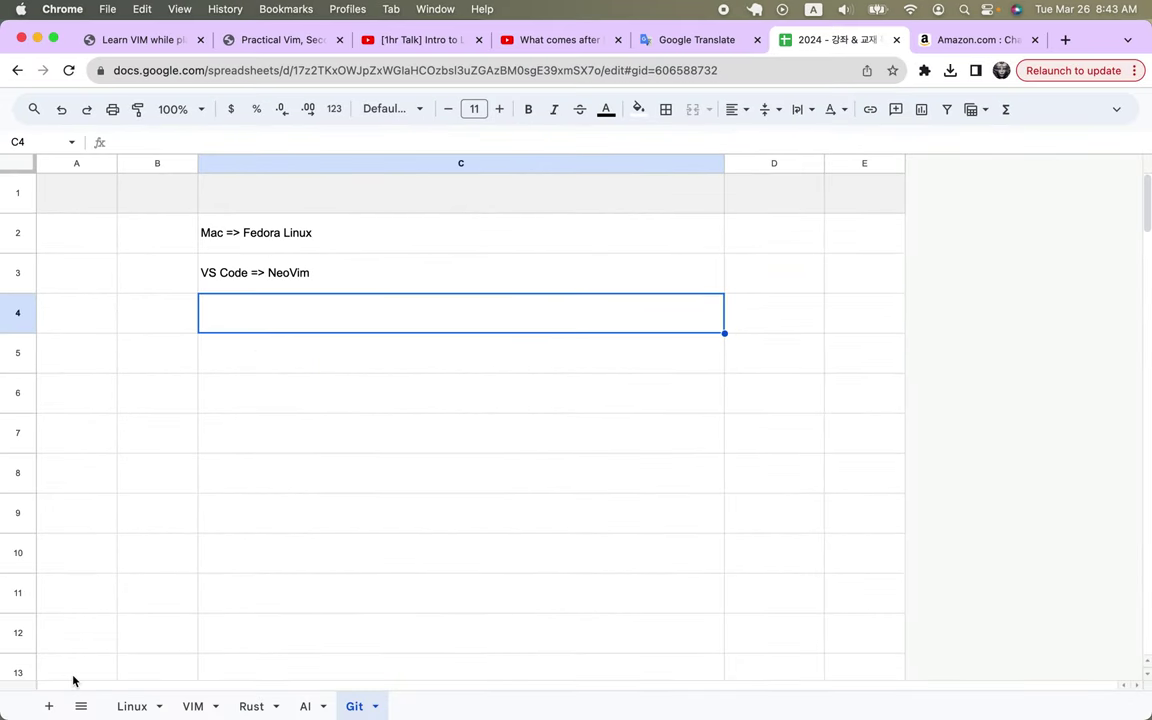
Open the Linux sheet and scroll through its book table
left_click(131, 707)
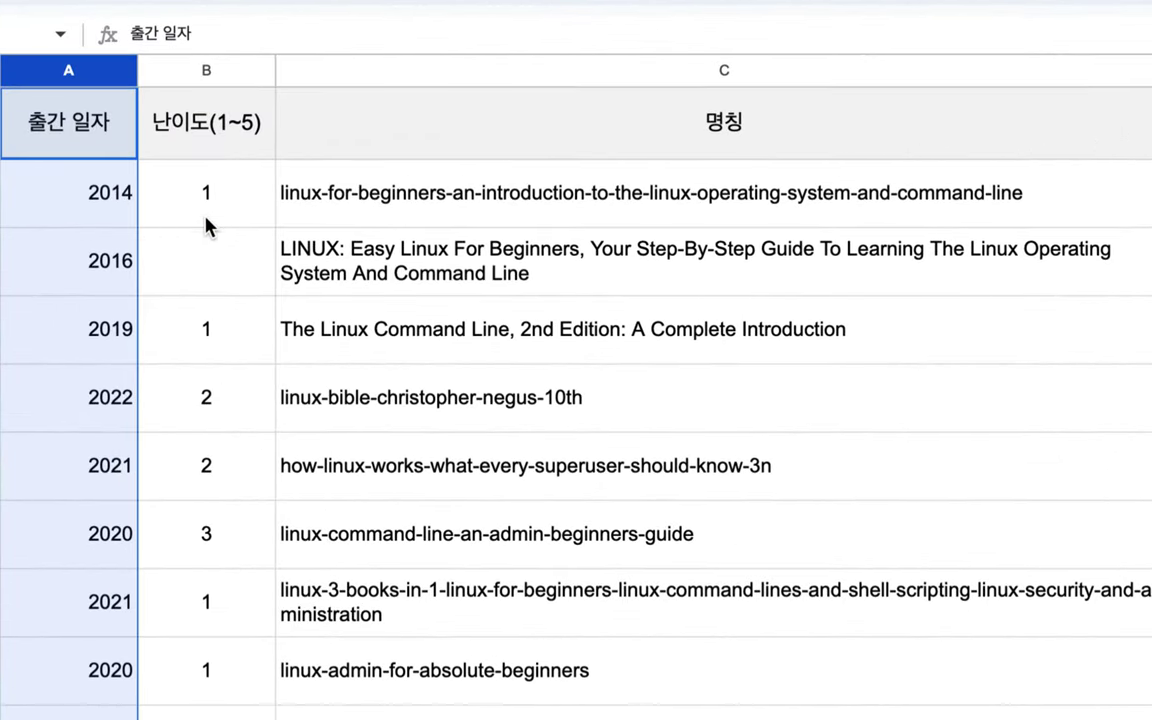
left_click(158, 201)
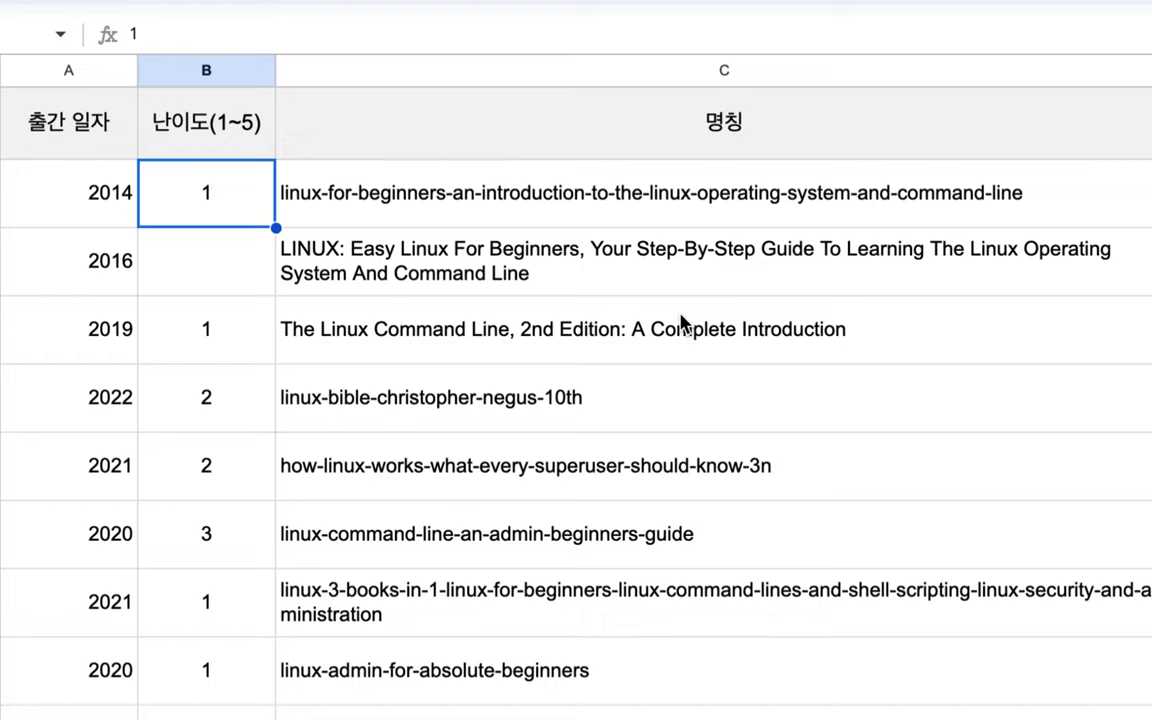
scroll(680, 322, "down", 1)
scroll(680, 322, "down", 3)
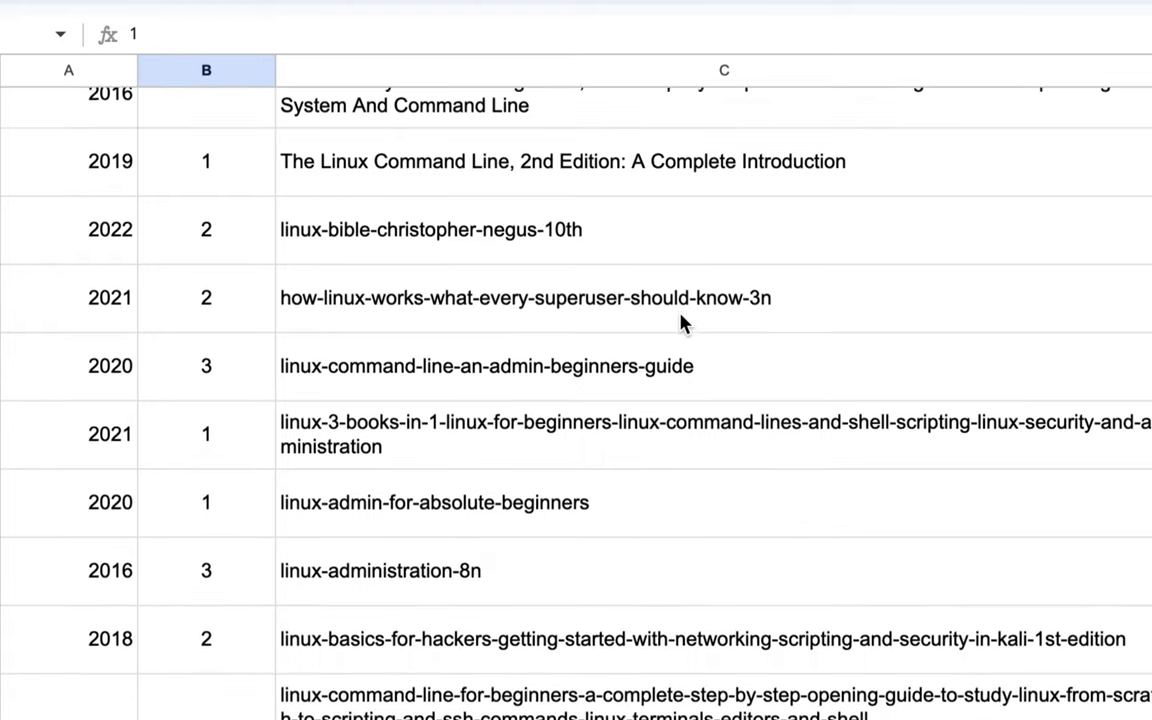
scroll(680, 322, "down", 1)
scroll(680, 322, "down", 5)
scroll(680, 322, "down", 4)
scroll(680, 322, "down", 3)
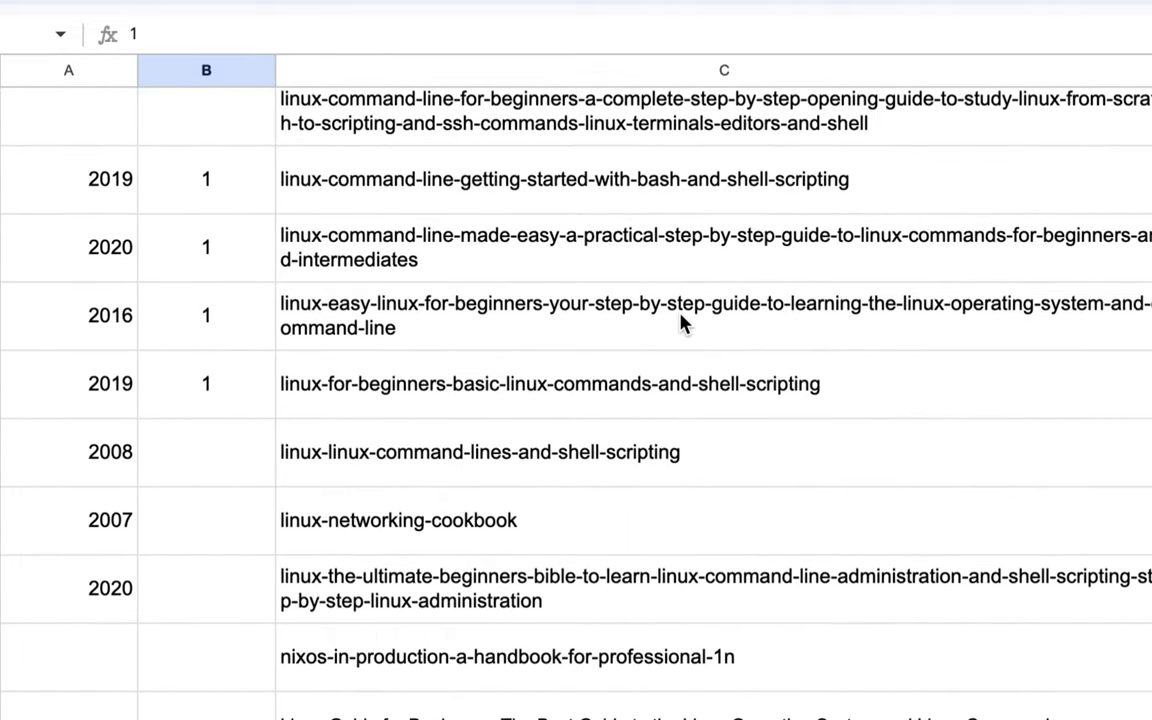
scroll(680, 322, "down", 5)
scroll(680, 322, "up", 3)
scroll(682, 310, "up", 10)
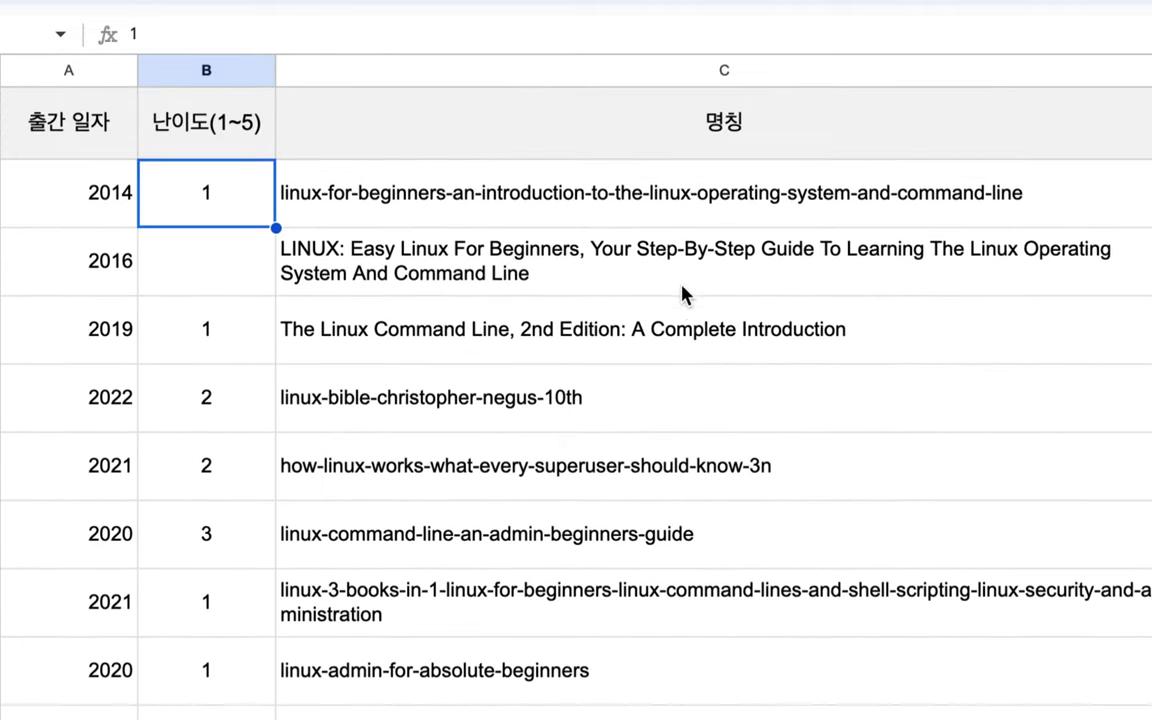
Look over the book titles, including linux-bible-christopher-negus-10th and linux-networking-cookbook
left_click(650, 192)
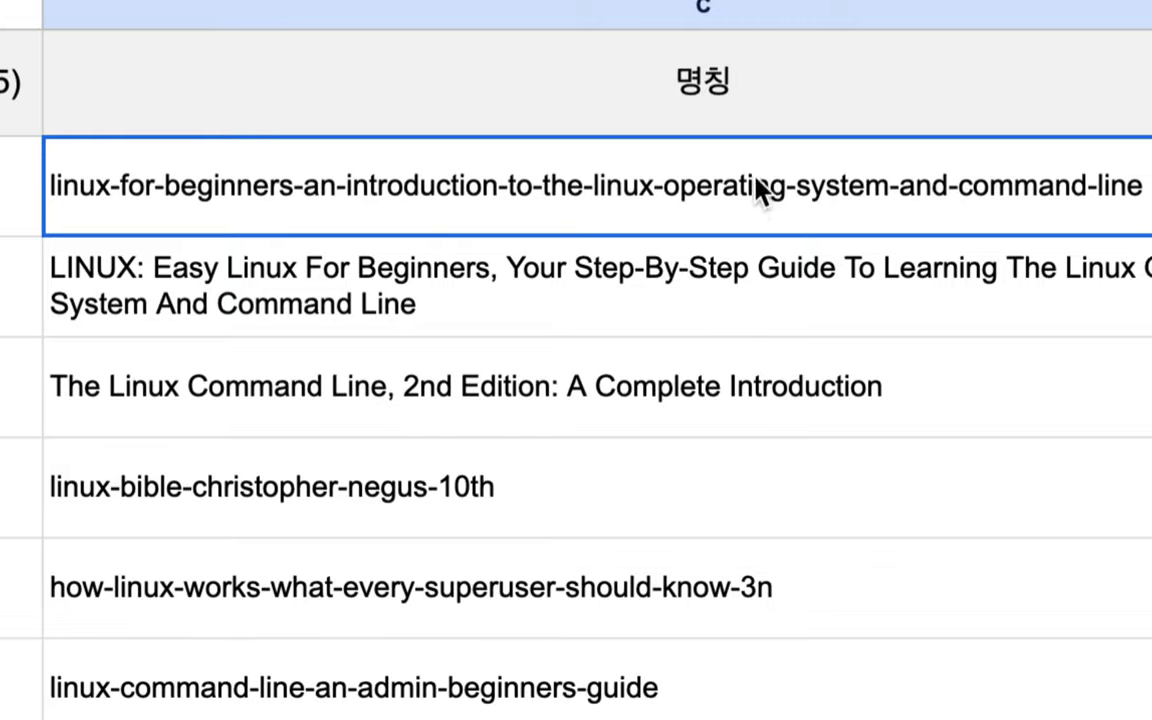
left_click(700, 295)
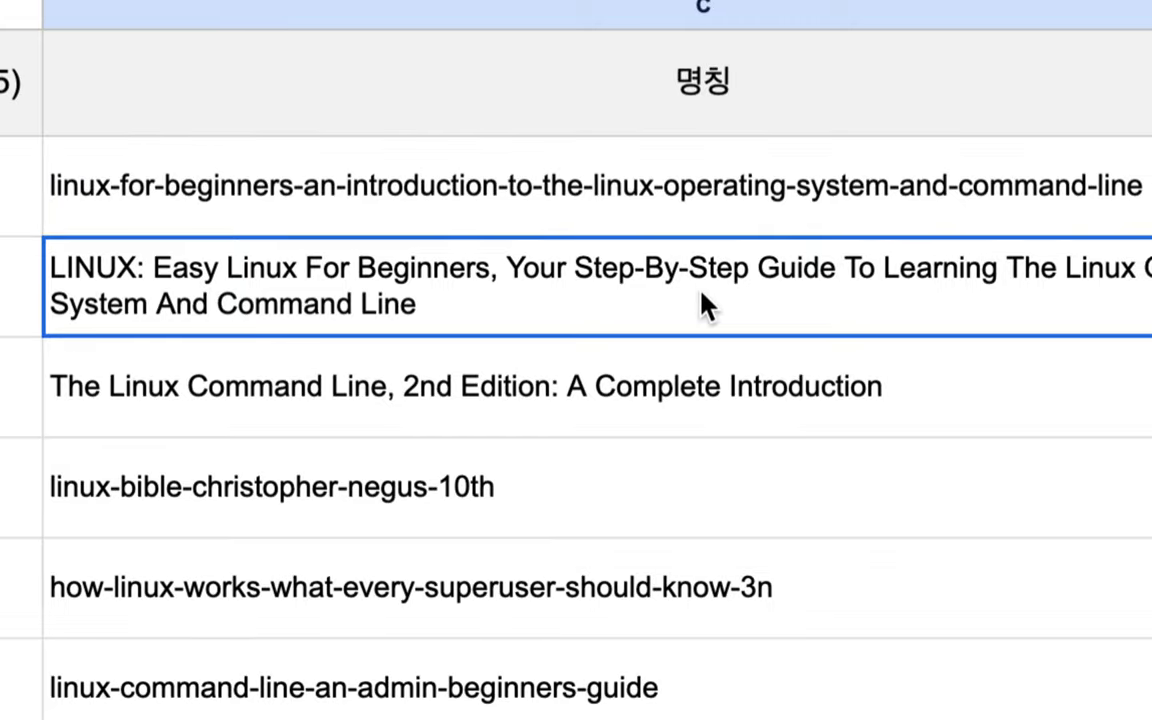
left_click(608, 422)
left_click(568, 495)
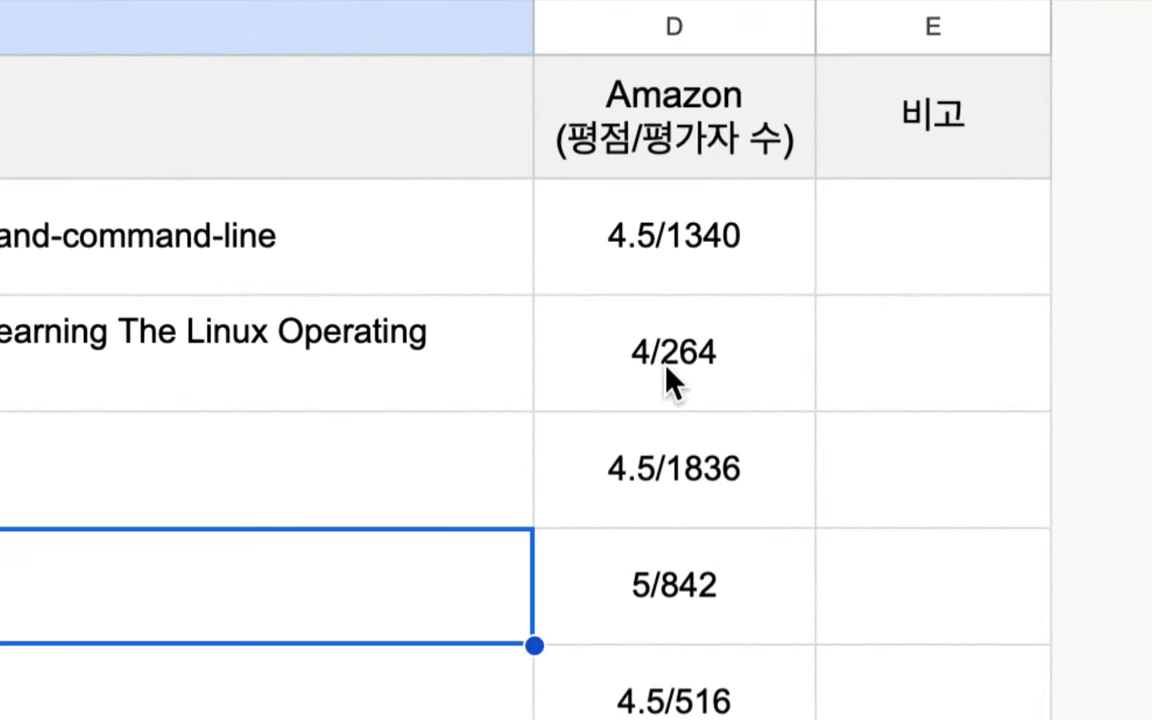
scroll(668, 380, "down", 3)
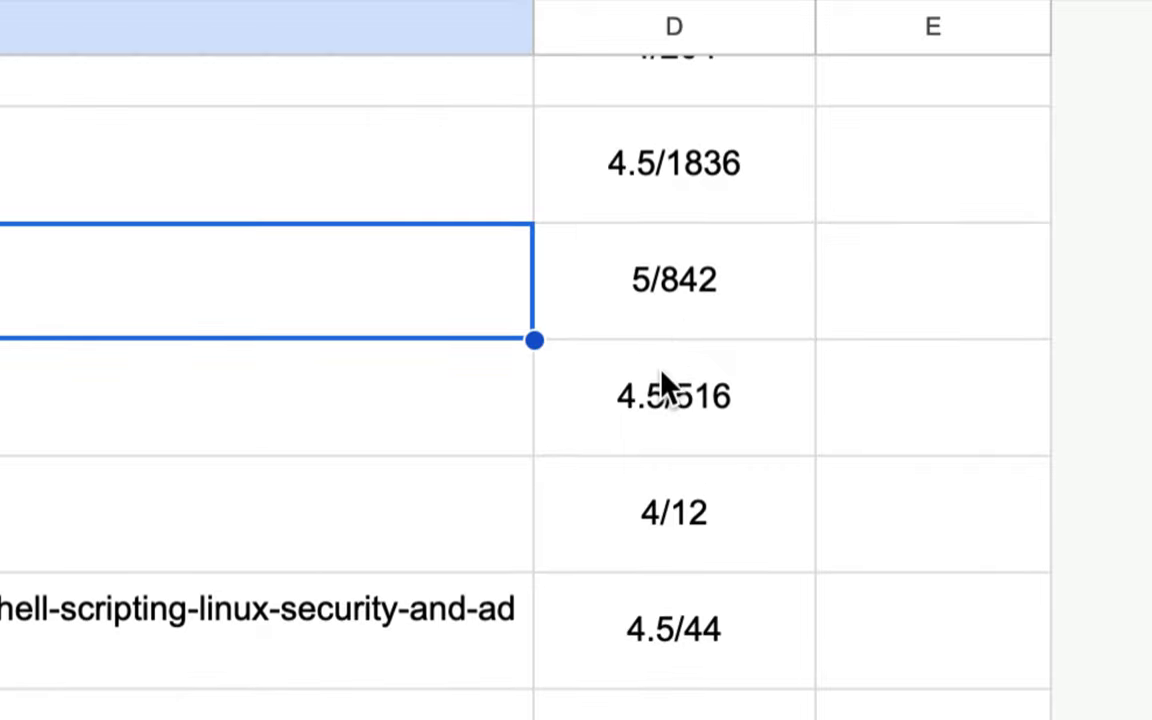
scroll(693, 466, "down", 1)
scroll(693, 466, "down", 5)
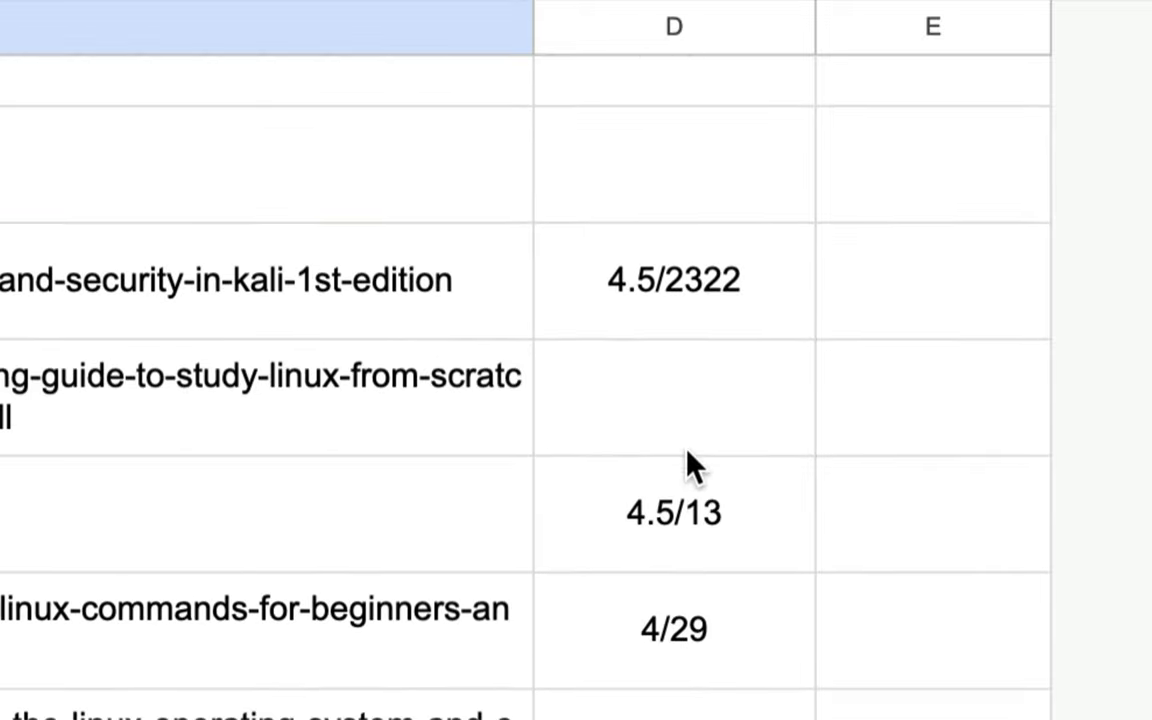
scroll(693, 466, "down", 1)
scroll(693, 466, "down", 2)
scroll(693, 466, "down", 5)
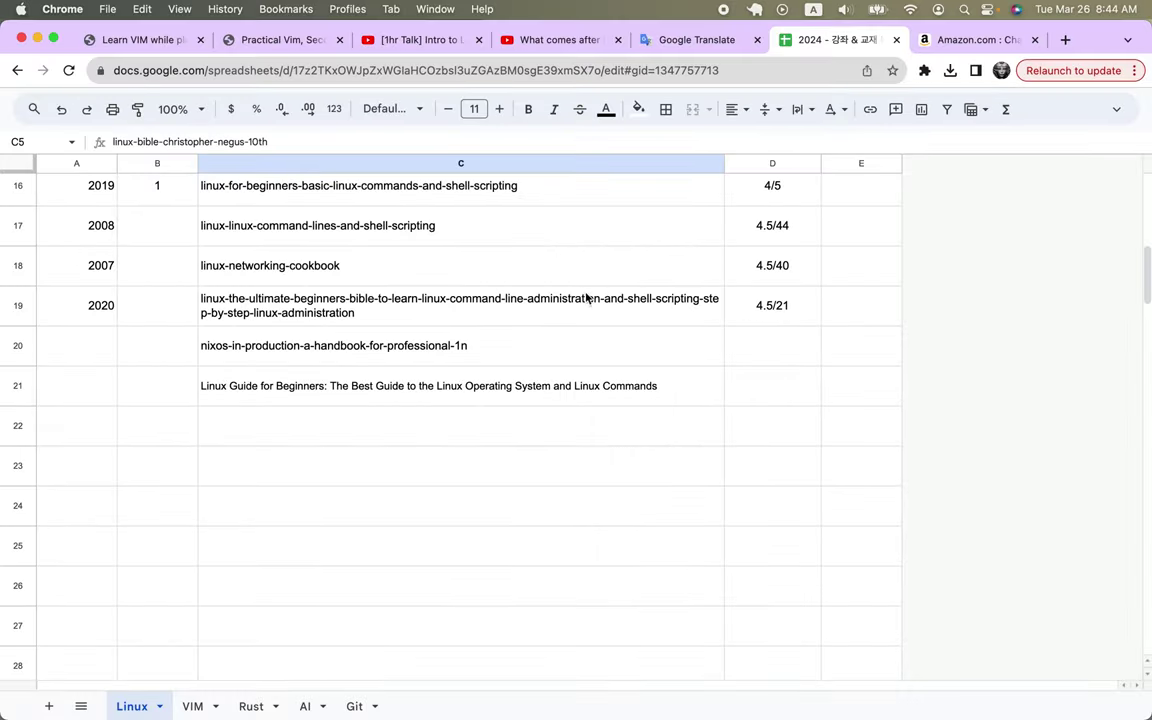
left_click(579, 282)
scroll(579, 288, "up", 10)
scroll(579, 288, "up", 5)
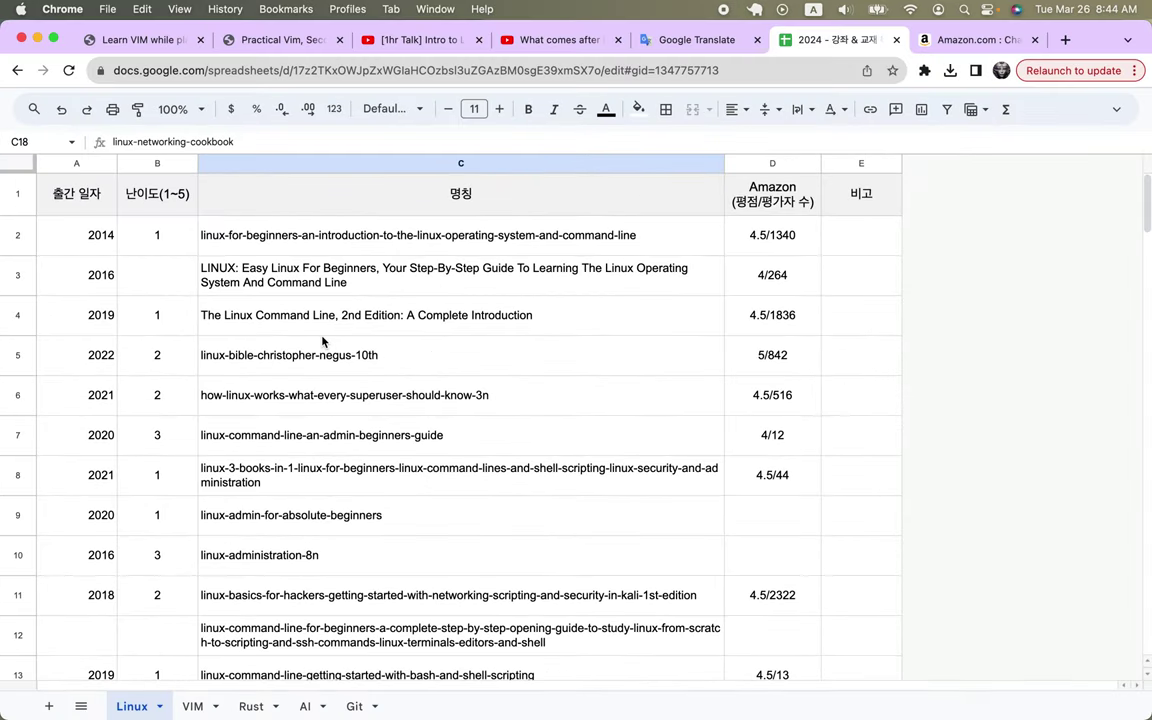
On the VIM sheet, trim the first book name to learning-the-vi-and-vim-editors-8
left_click(192, 706)
left_click(168, 285)
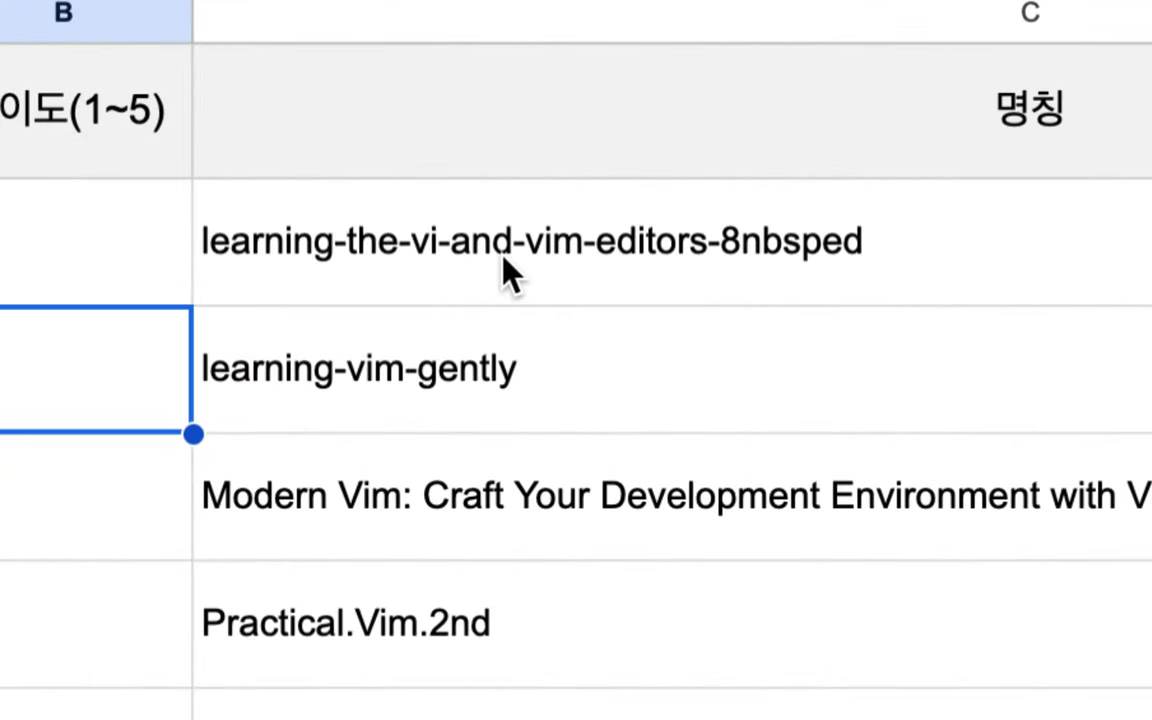
left_click(795, 259)
double_click(795, 259)
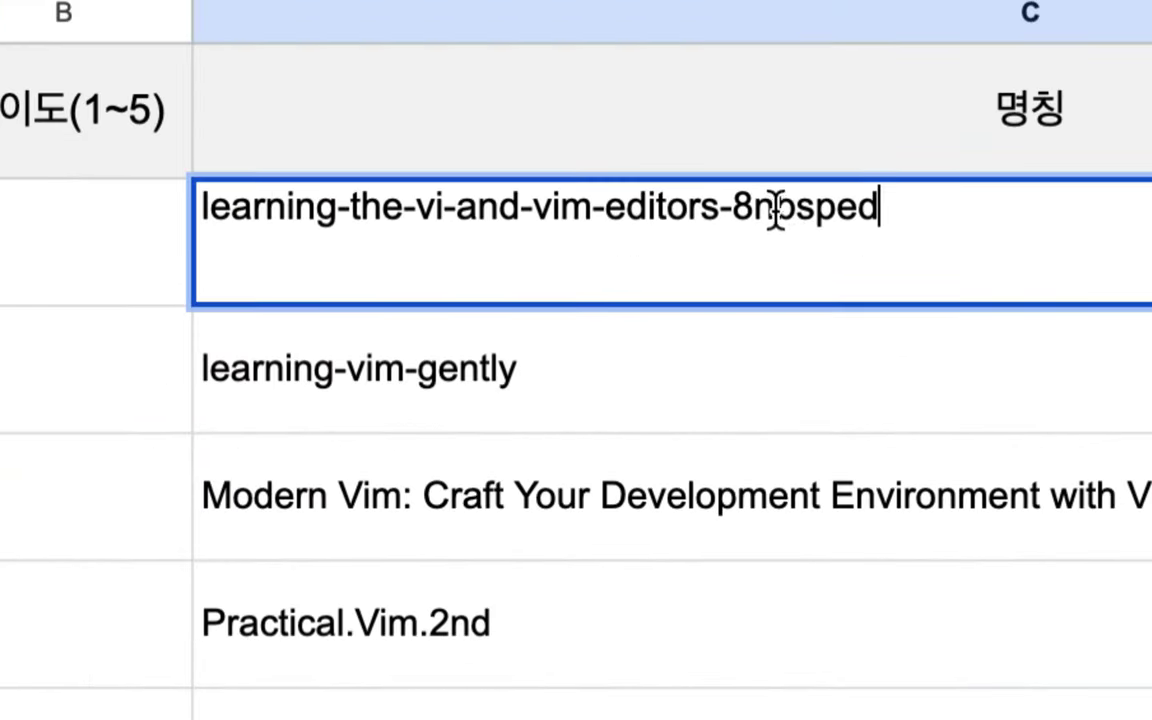
left_click_drag(774, 211, 925, 211)
key("BackSpace")
key("BackSpace")
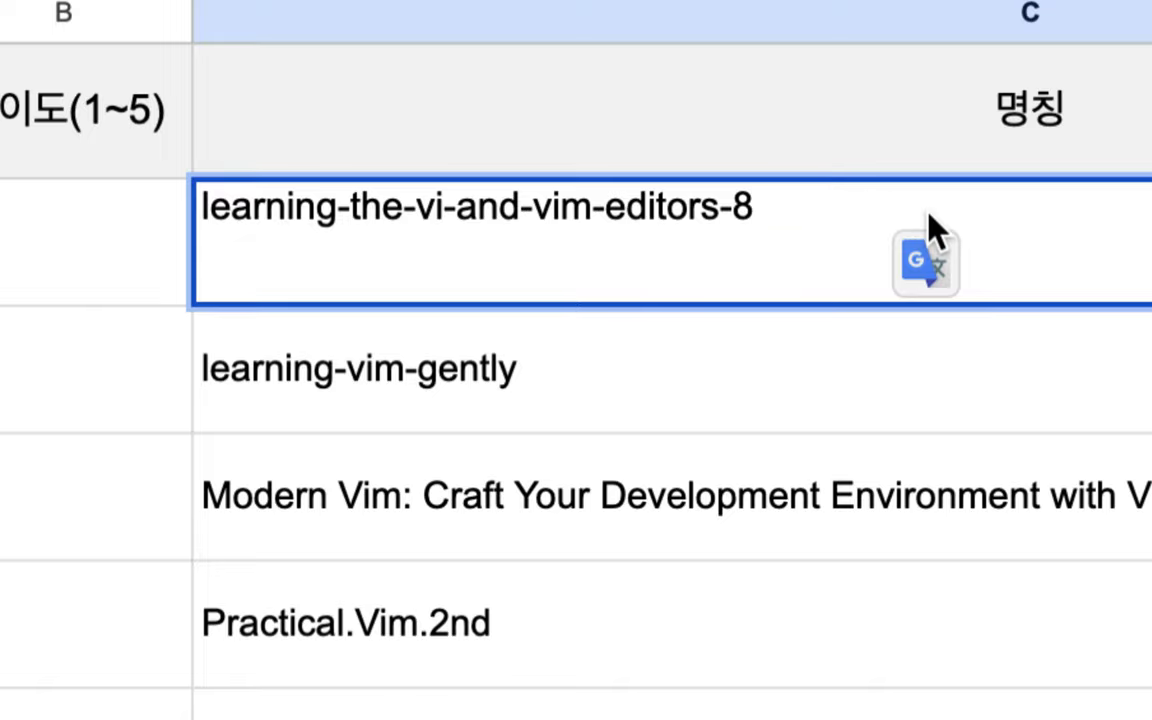
key("Return")
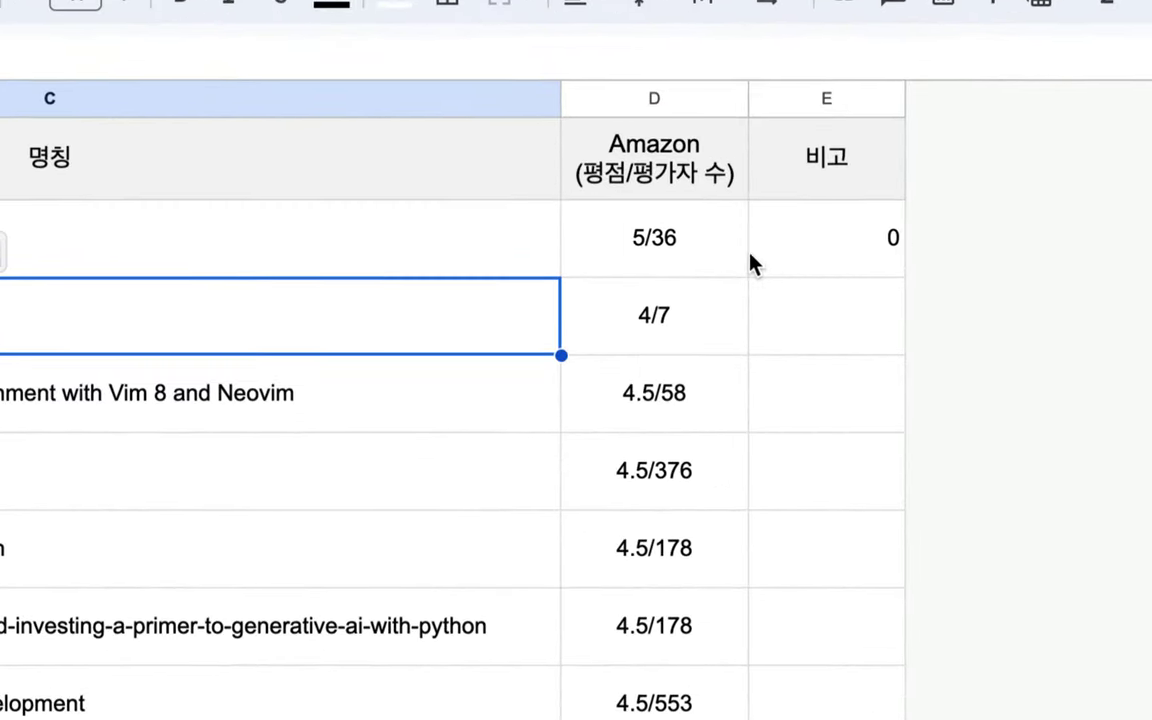
Inspect the first book's 5/36 rating, leaving it unchanged
double_click(787, 243)
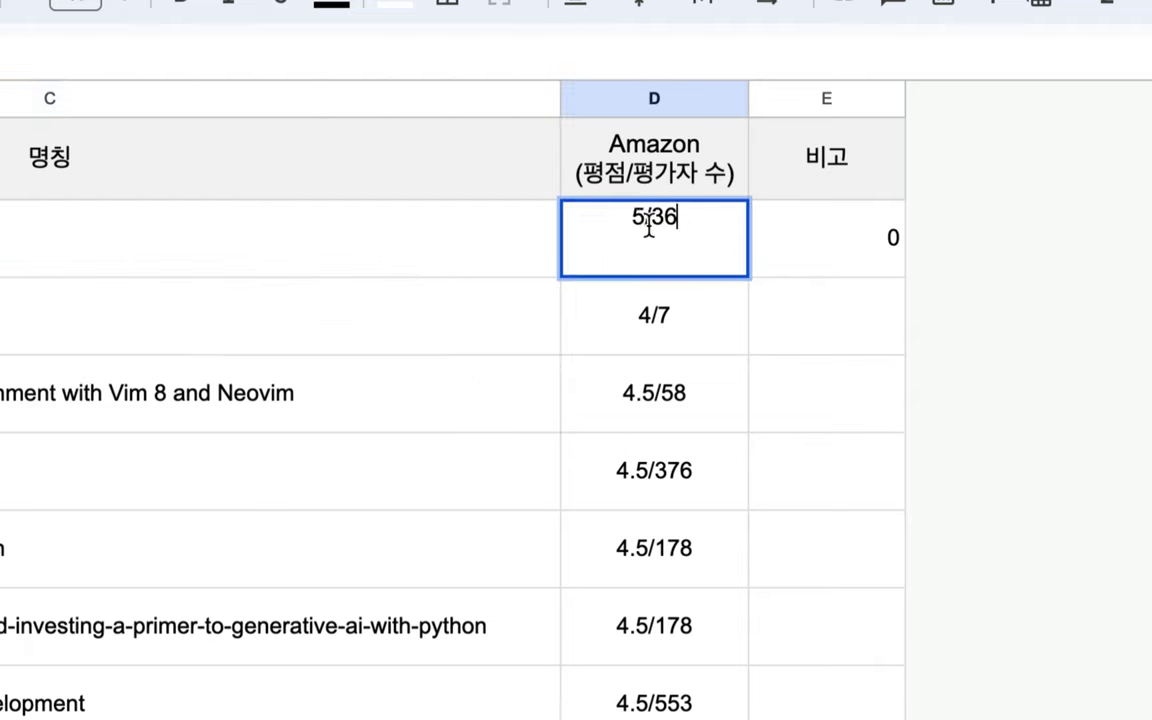
left_click_drag(650, 220, 705, 222)
left_click_drag(631, 217, 646, 217)
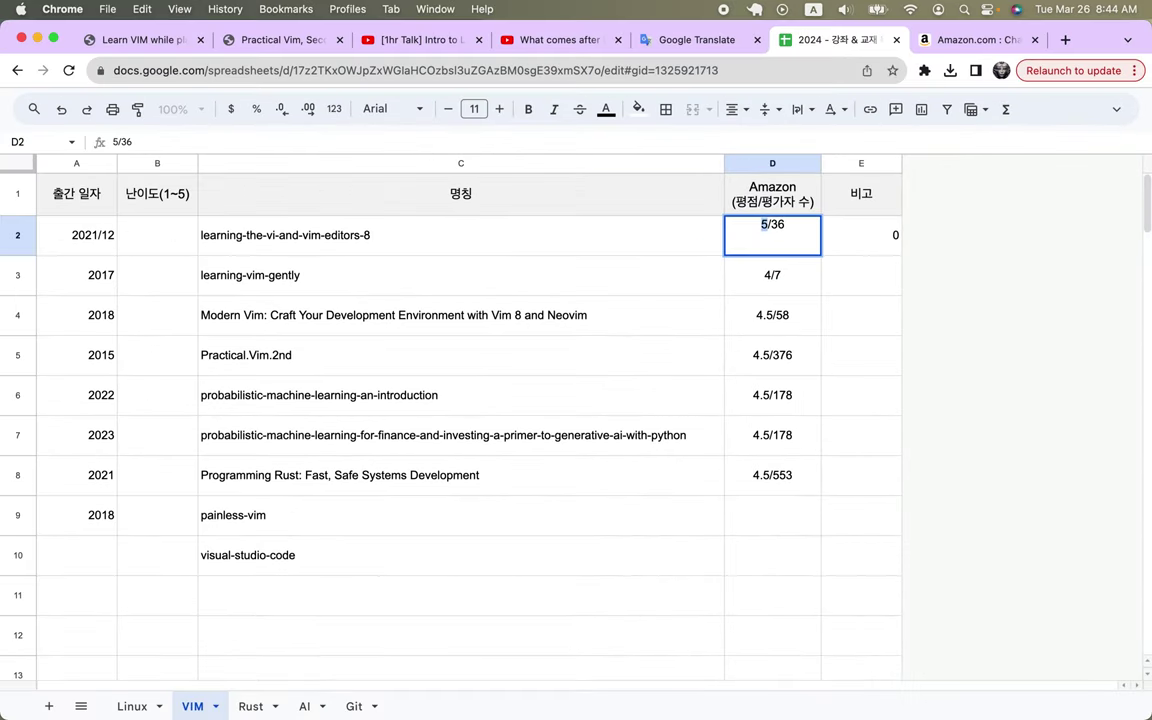
left_click(460, 235)
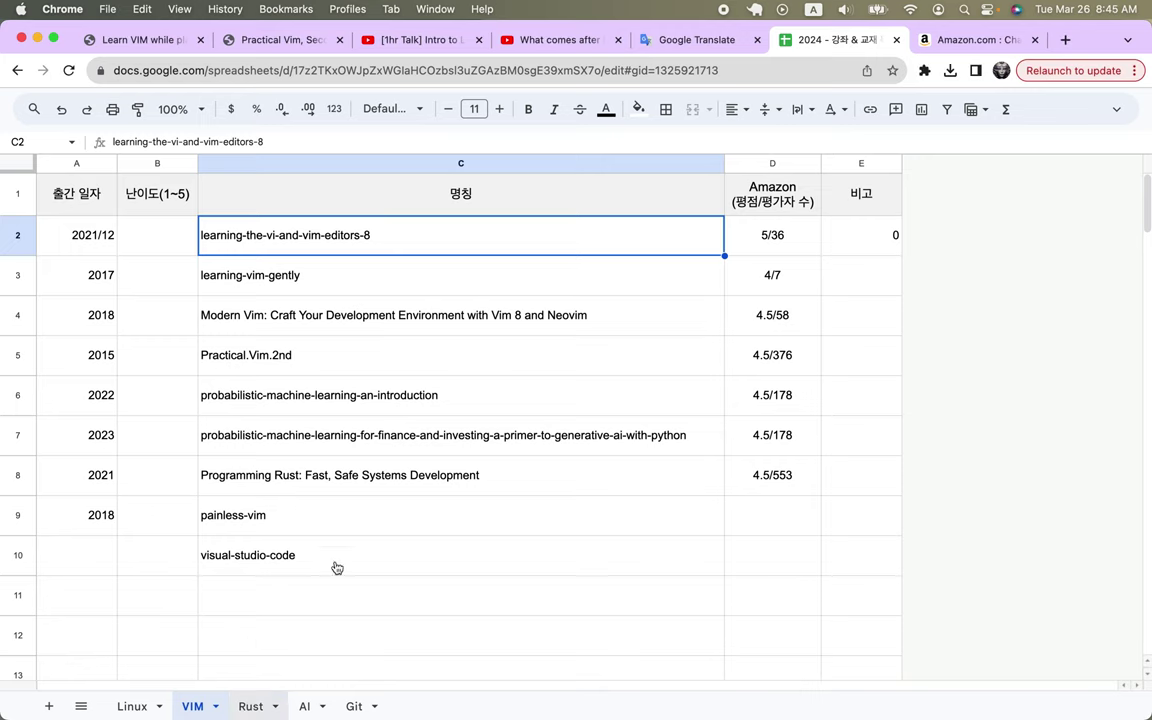
Open the Rust sheet and select the Programming Rust and Asynchronous Programming in Rust titles
left_click(251, 706)
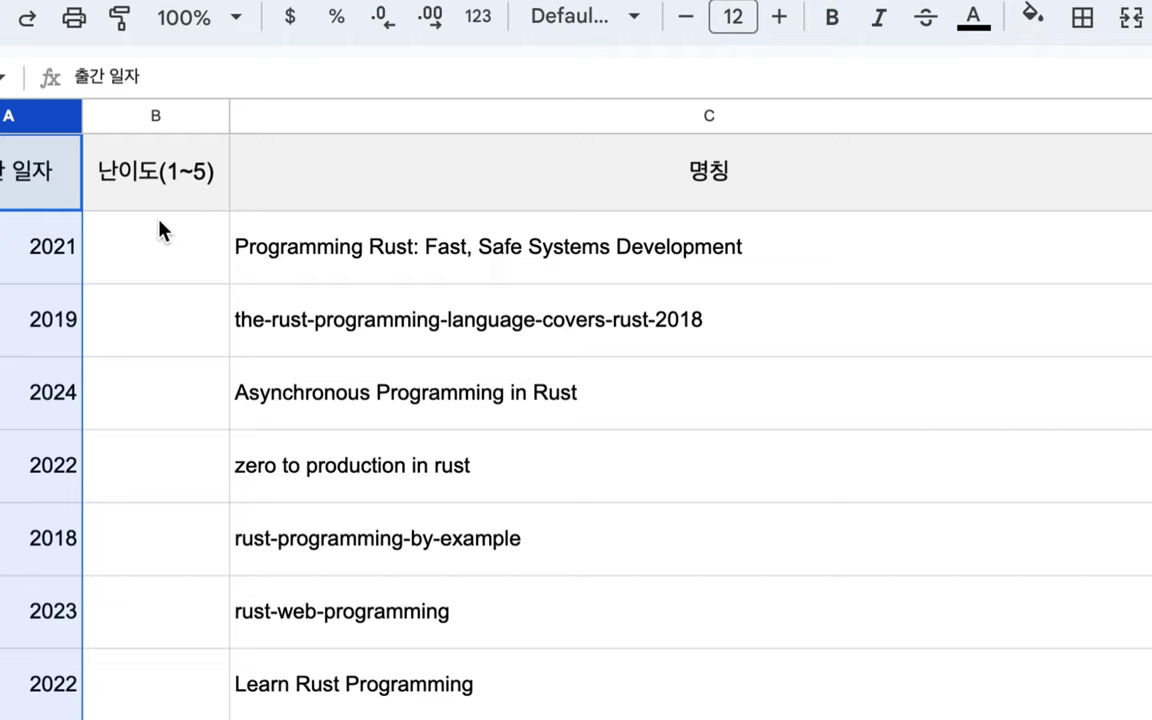
left_click(467, 268)
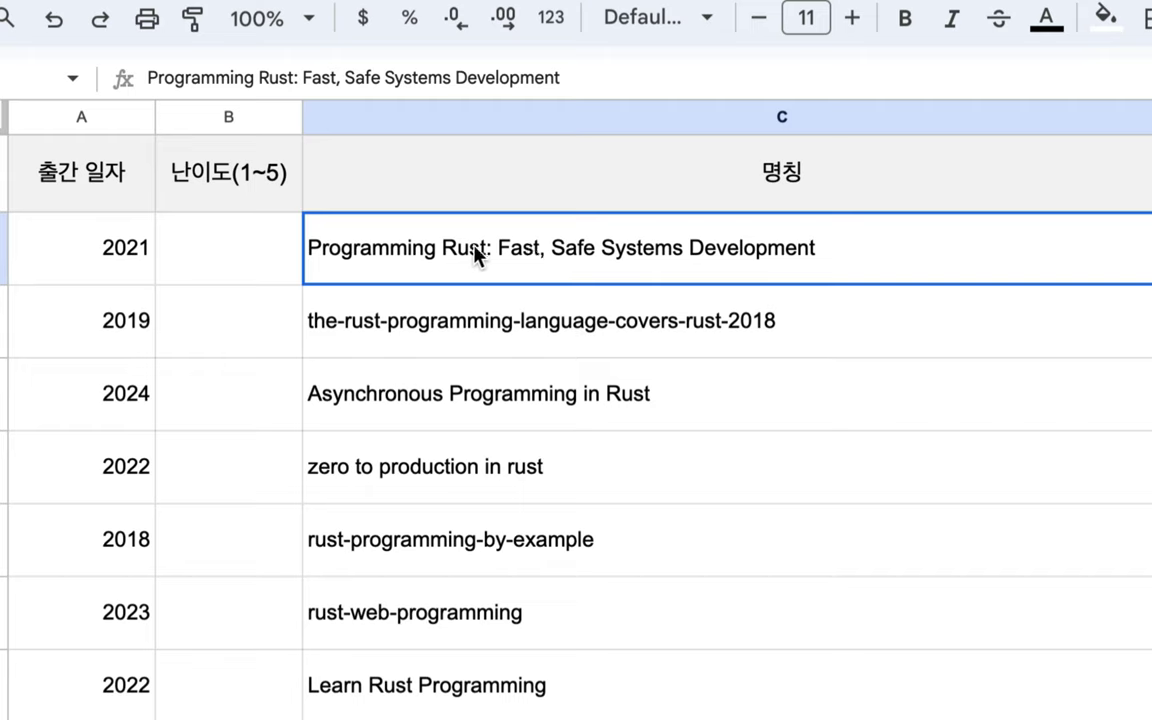
left_click(406, 412)
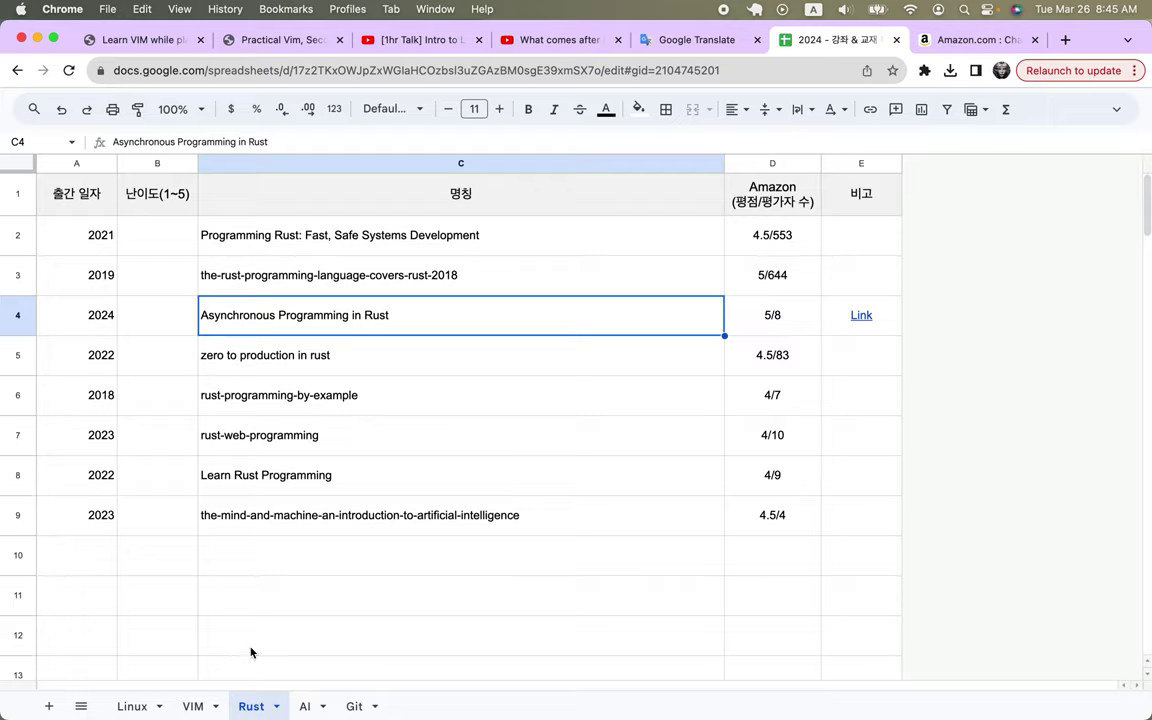
Open the AI sheet and select the ChatGPT-for-coders and deep-learning-illustrated titles
left_click(303, 705)
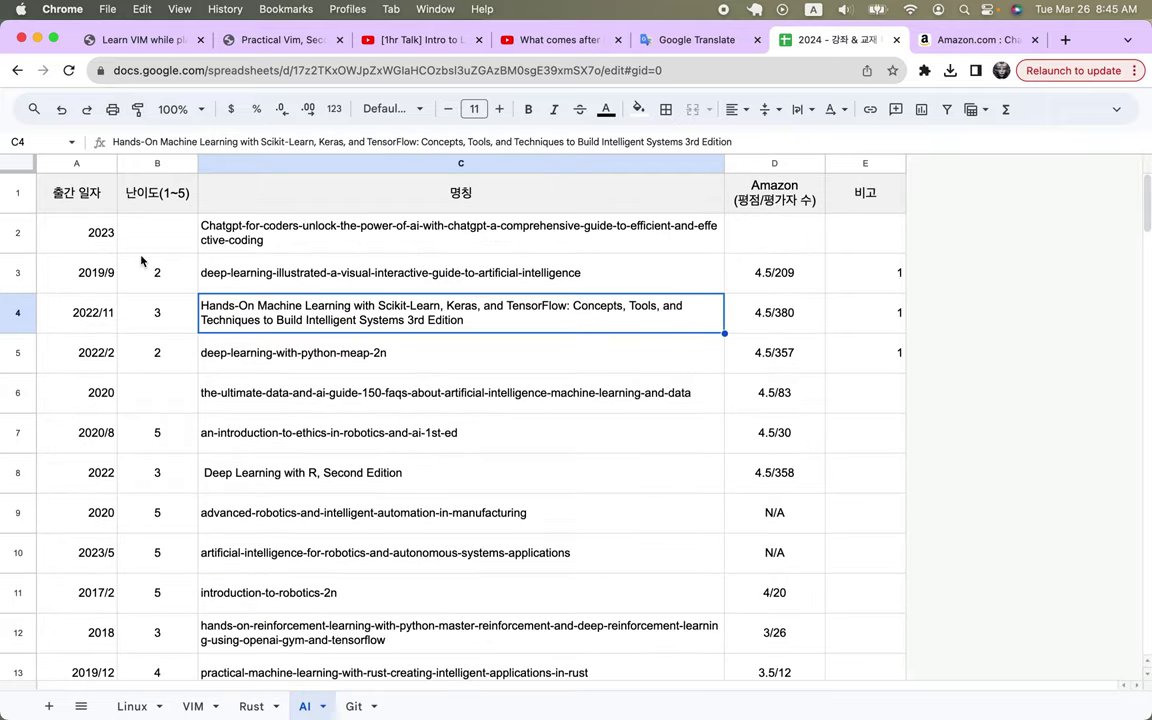
left_click(113, 260)
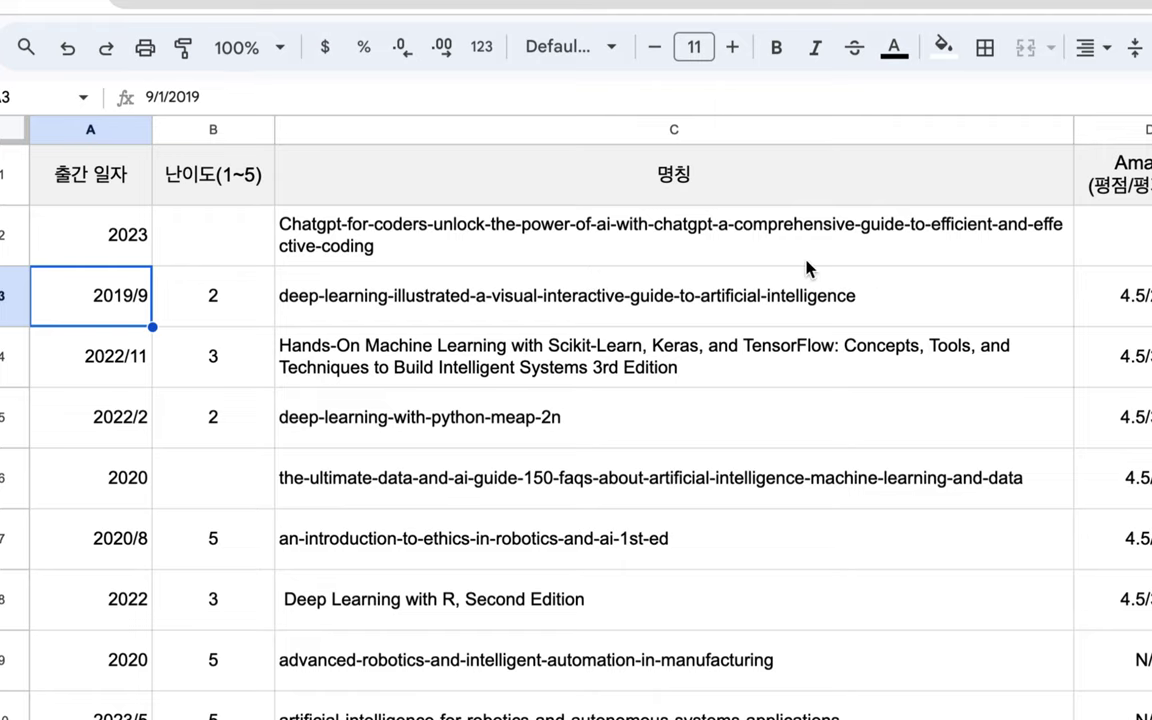
left_click(652, 240)
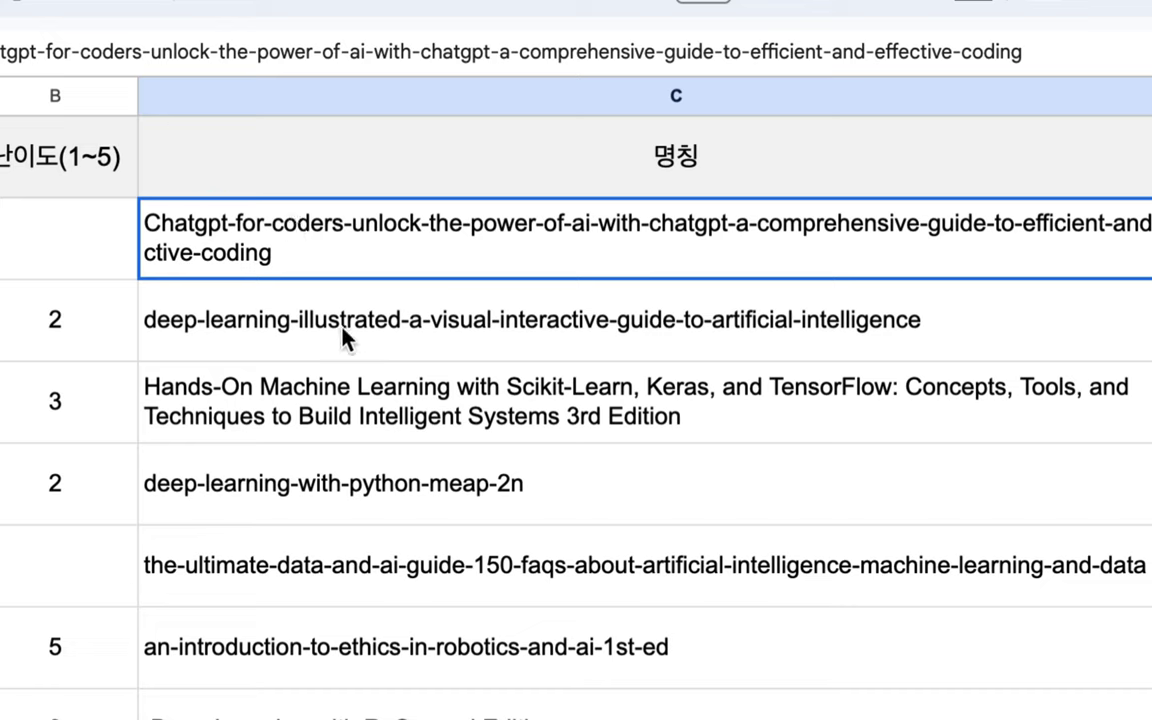
left_click(647, 333)
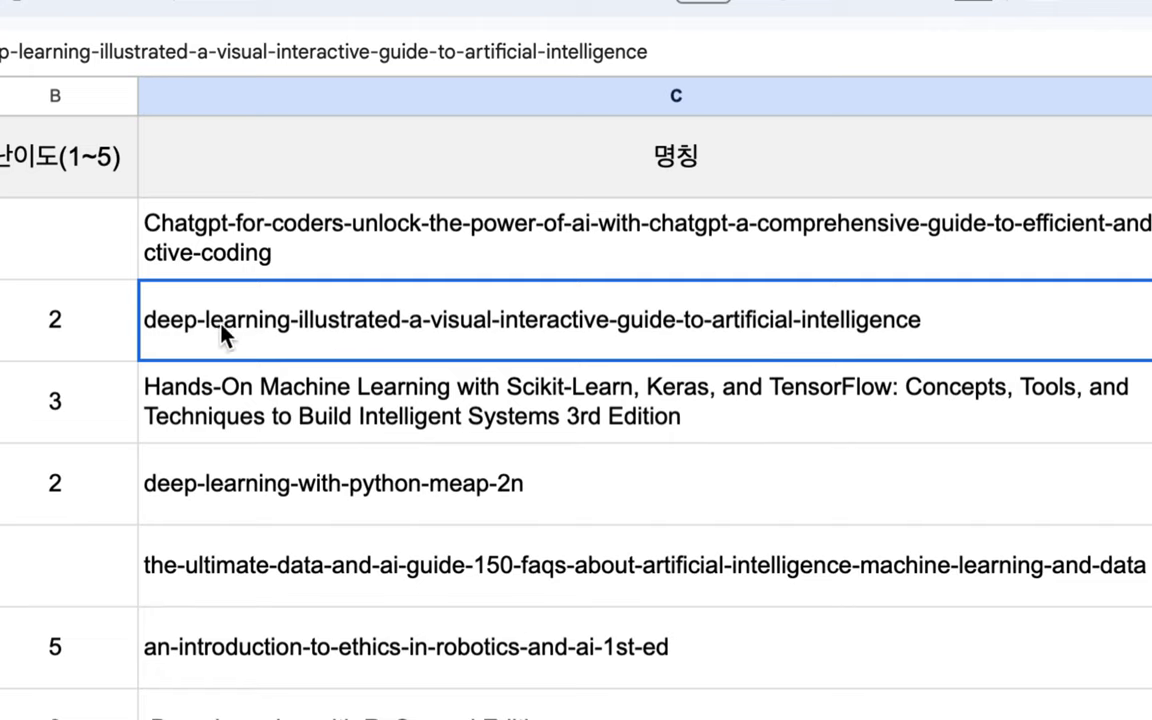
Scroll through the full list of AI books and back up
scroll(978, 333, "right", 5)
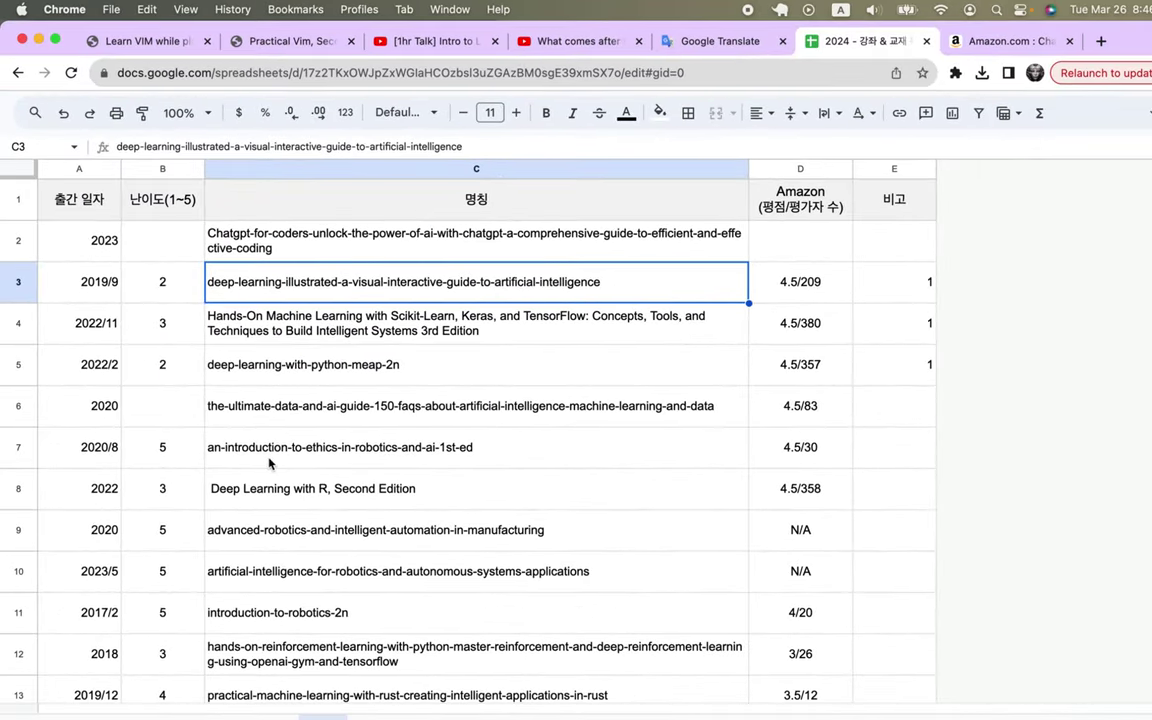
scroll(268, 462, "down", 2)
scroll(268, 462, "down", 2)
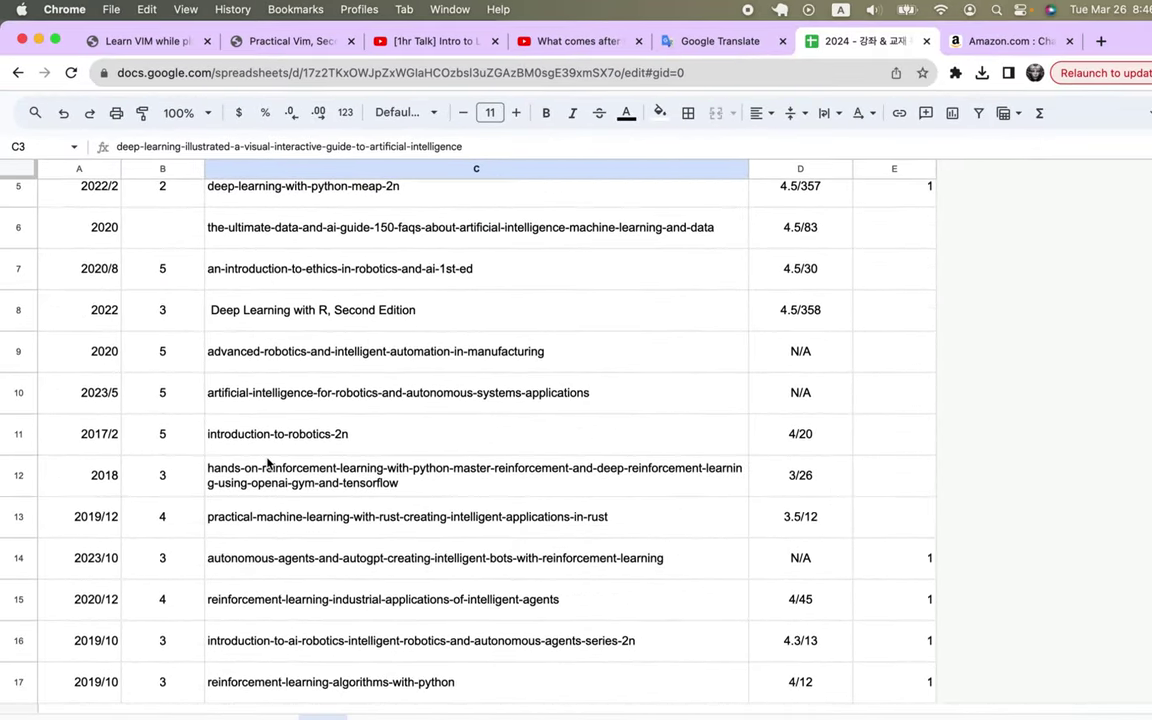
scroll(268, 462, "down", 1)
scroll(268, 462, "down", 3)
scroll(268, 462, "down", 4)
scroll(268, 462, "down", 3)
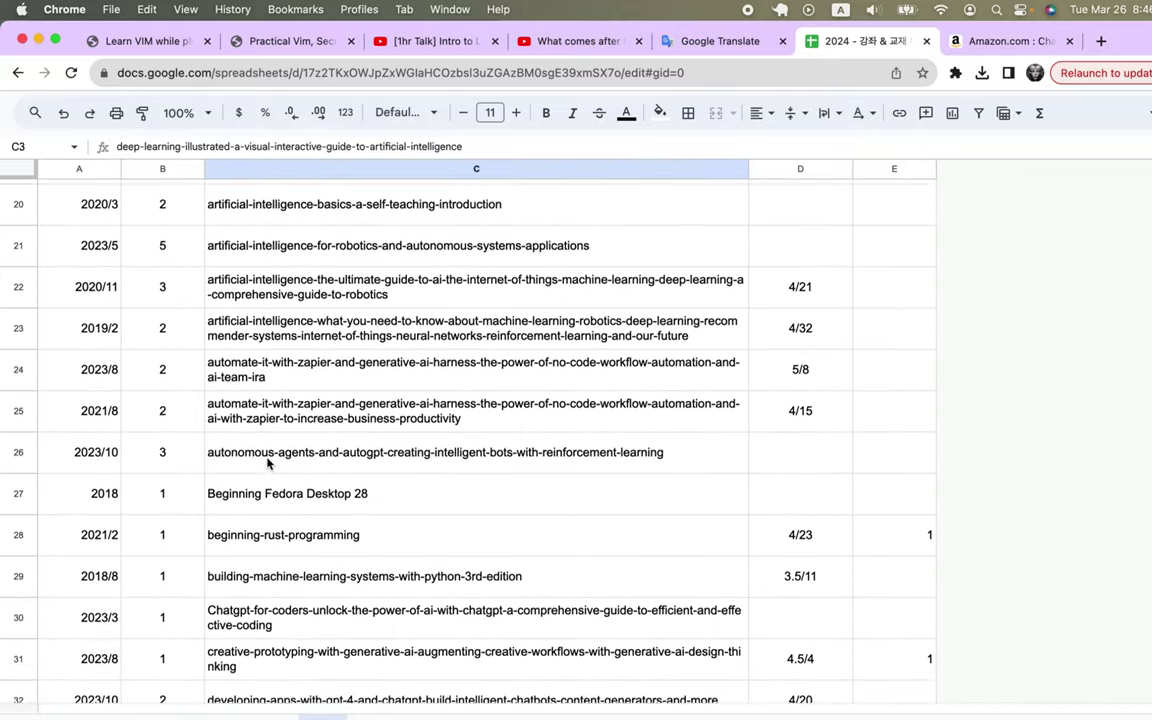
scroll(268, 462, "down", 3)
scroll(268, 462, "down", 1)
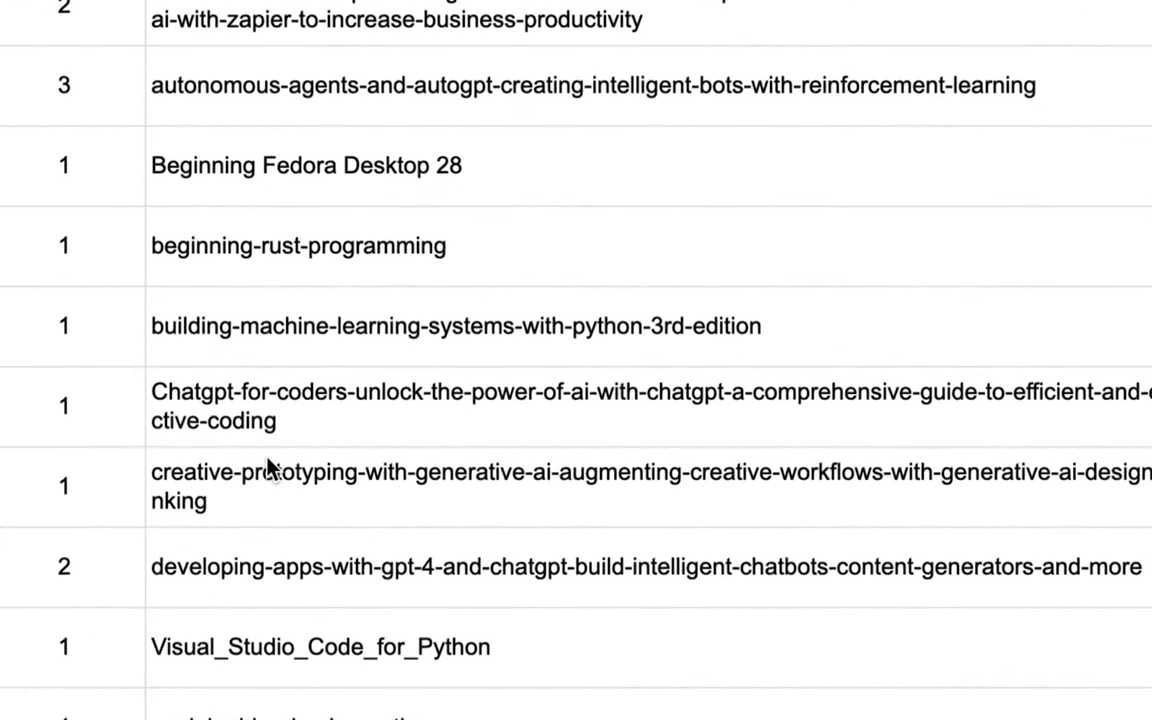
scroll(268, 462, "up", 3)
scroll(268, 462, "up", 2)
scroll(268, 465, "up", 3)
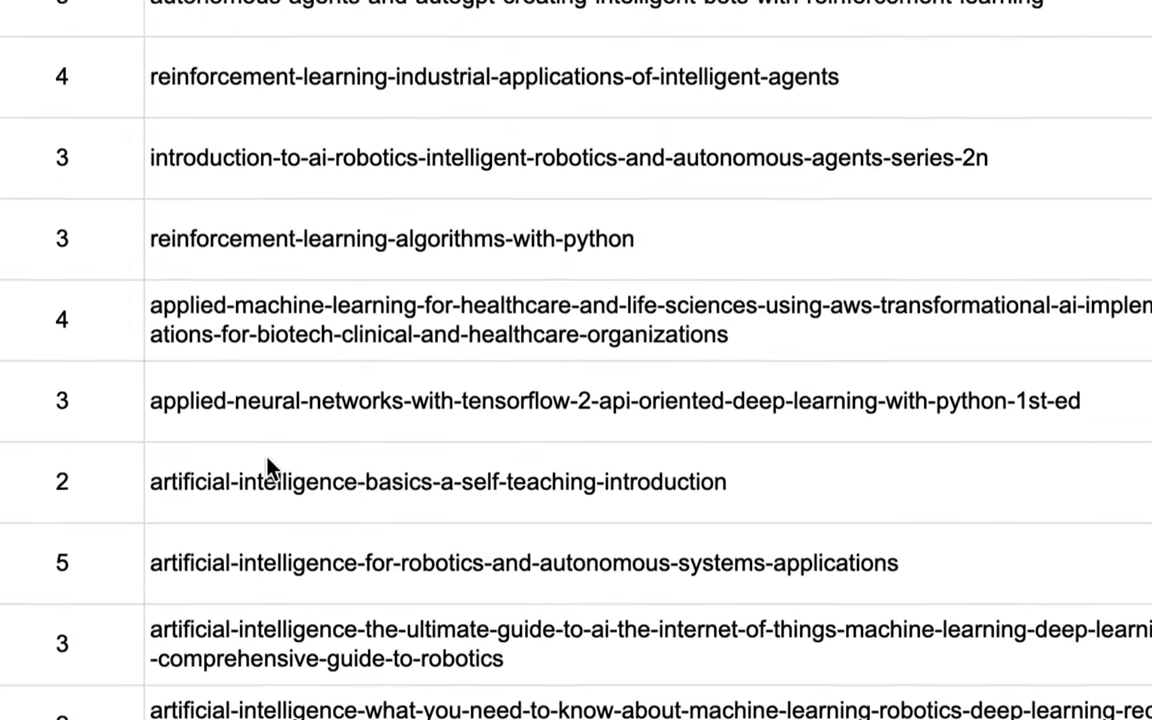
scroll(268, 465, "up", 2)
scroll(268, 465, "up", 3)
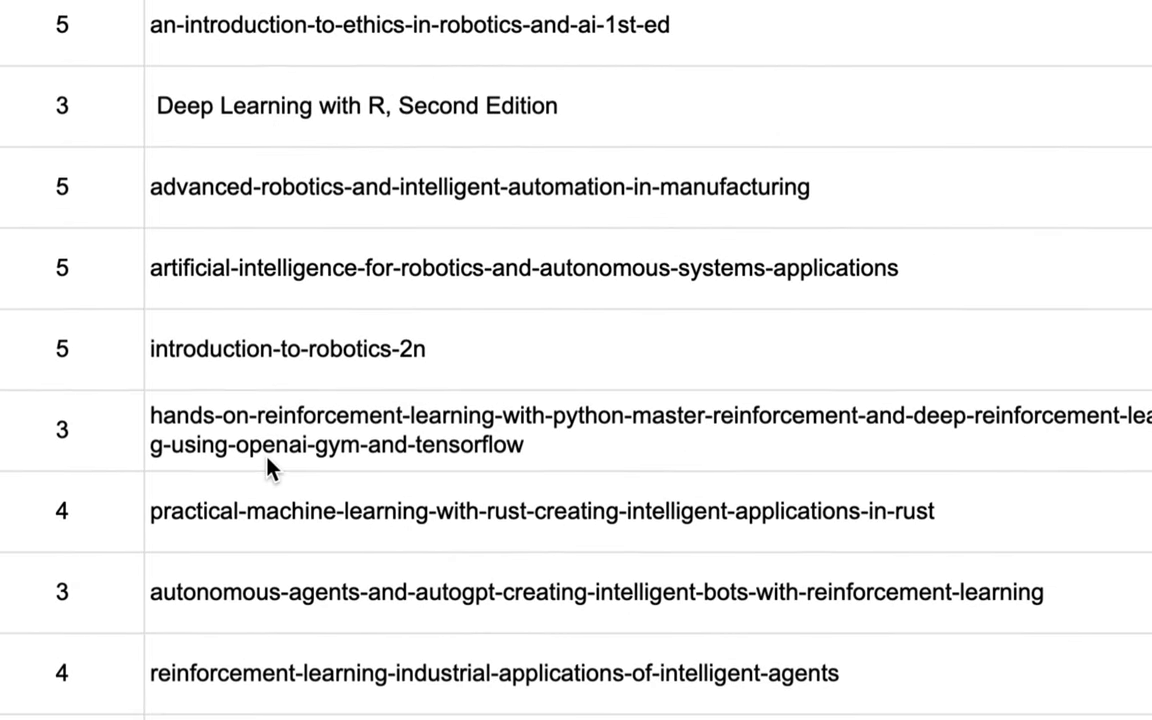
scroll(268, 465, "up", 3)
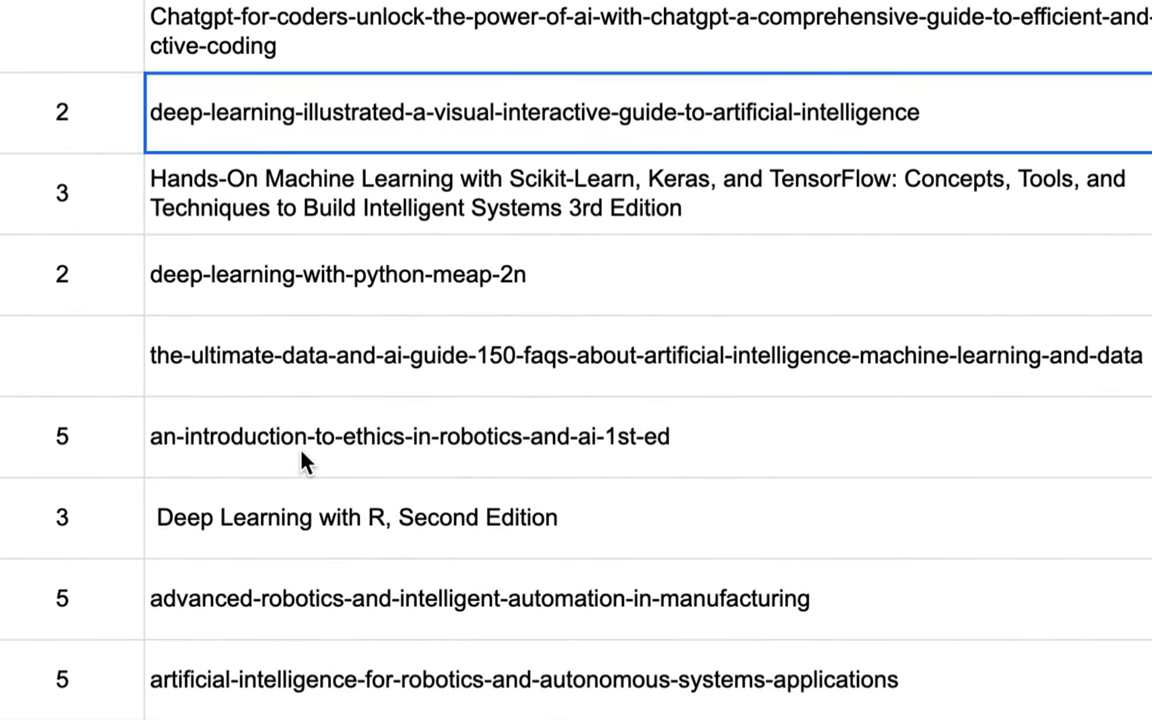
scroll(305, 462, "down", 1)
scroll(305, 462, "down", 5)
scroll(305, 462, "down", 3)
scroll(305, 462, "down", 5)
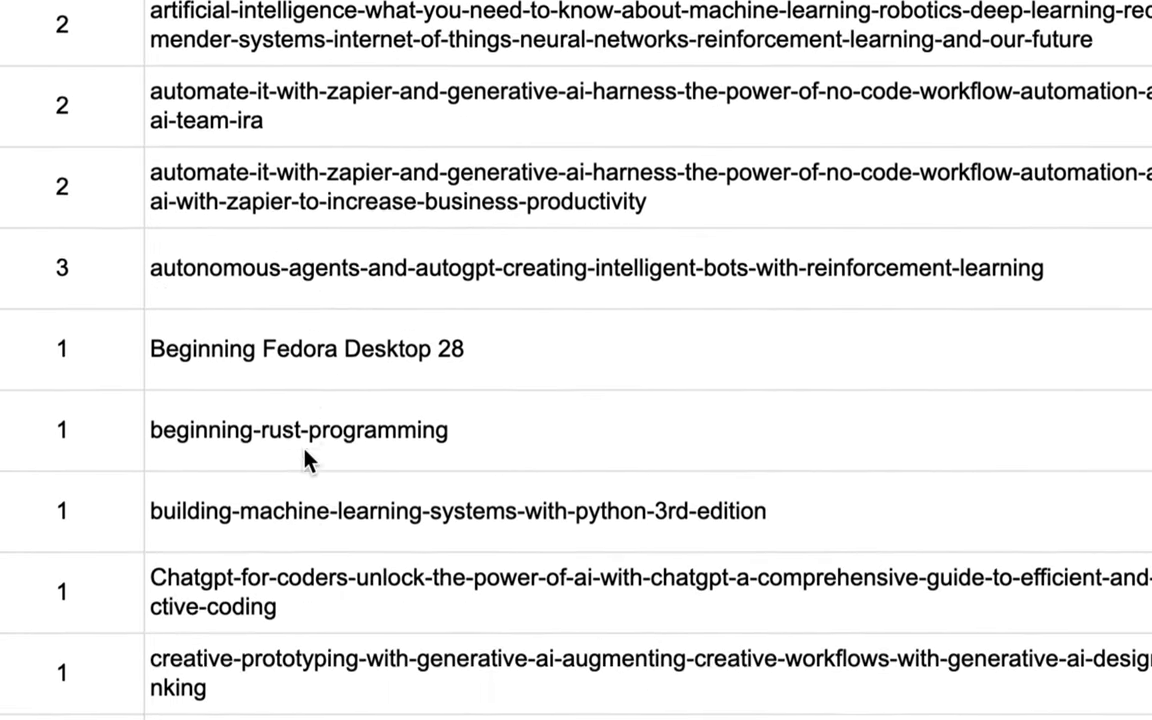
scroll(305, 460, "down", 1)
scroll(305, 460, "down", 4)
scroll(305, 460, "down", 2)
scroll(305, 460, "down", 2)
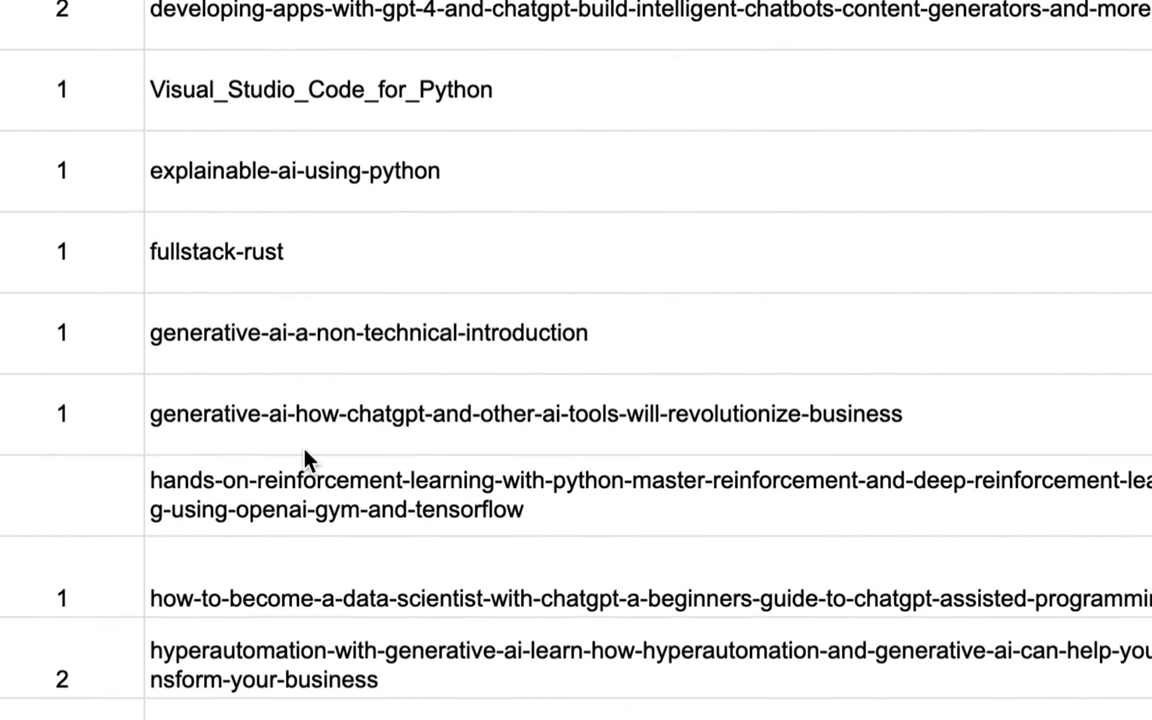
scroll(305, 460, "down", 1)
scroll(305, 460, "down", 3)
scroll(305, 460, "down", 2)
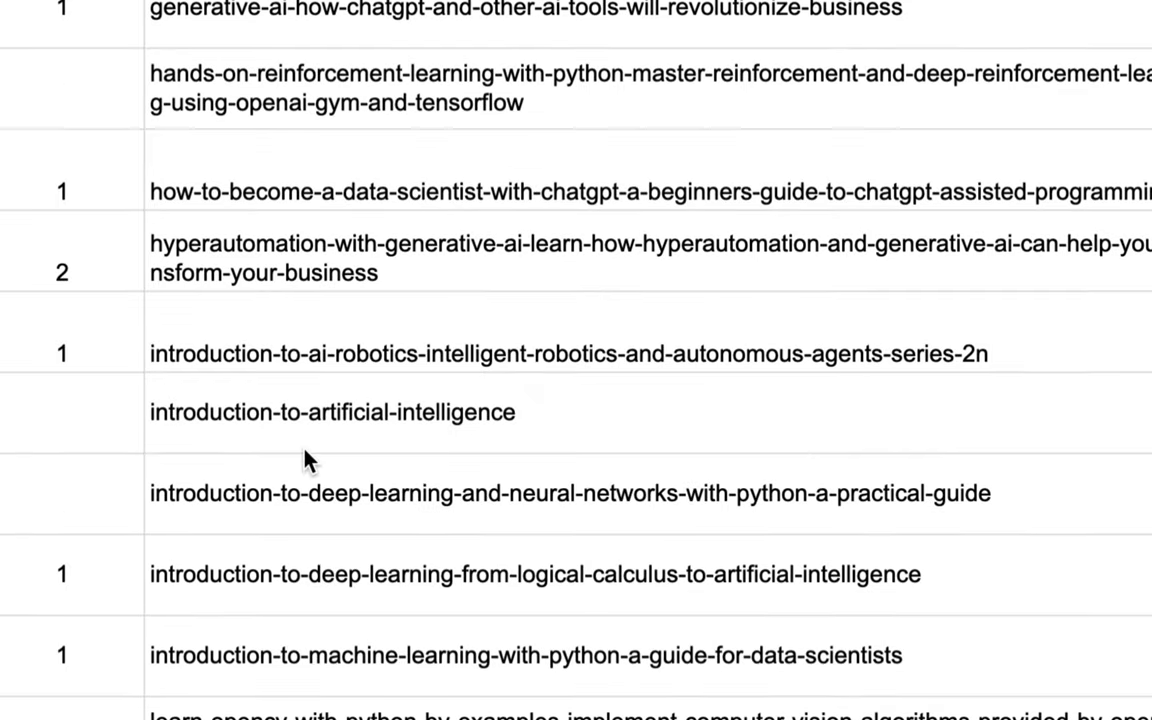
scroll(305, 460, "down", 1)
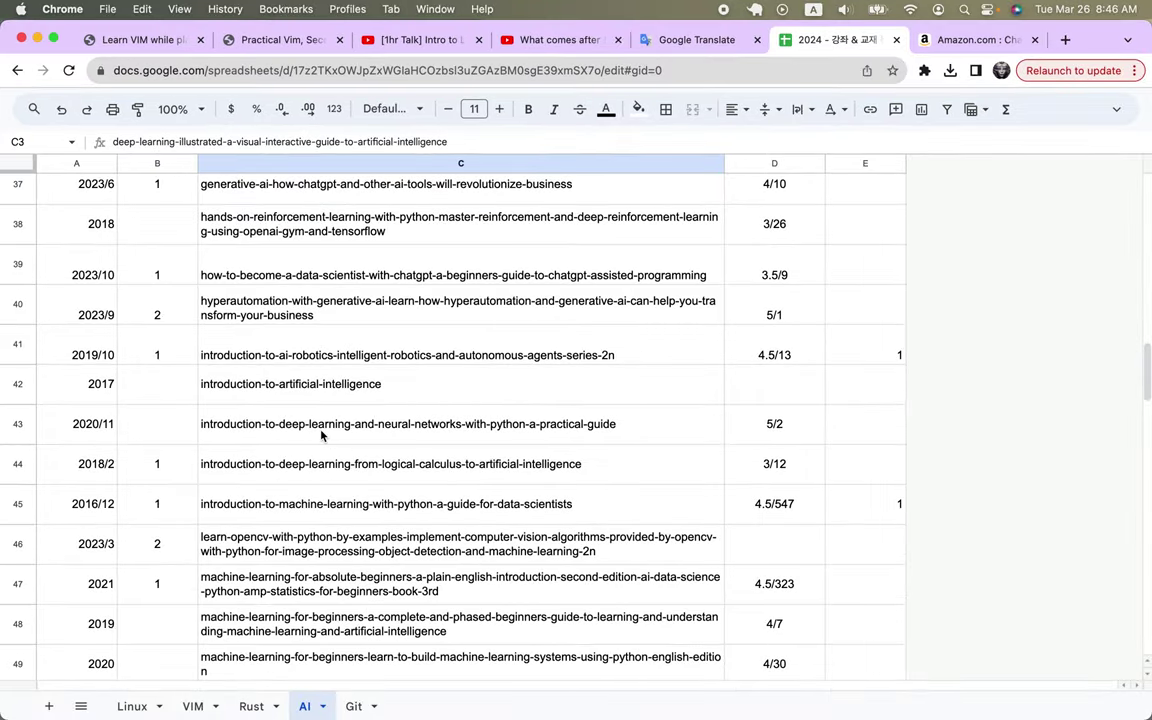
scroll(90, 292, "up", 5)
scroll(90, 292, "up", 5)
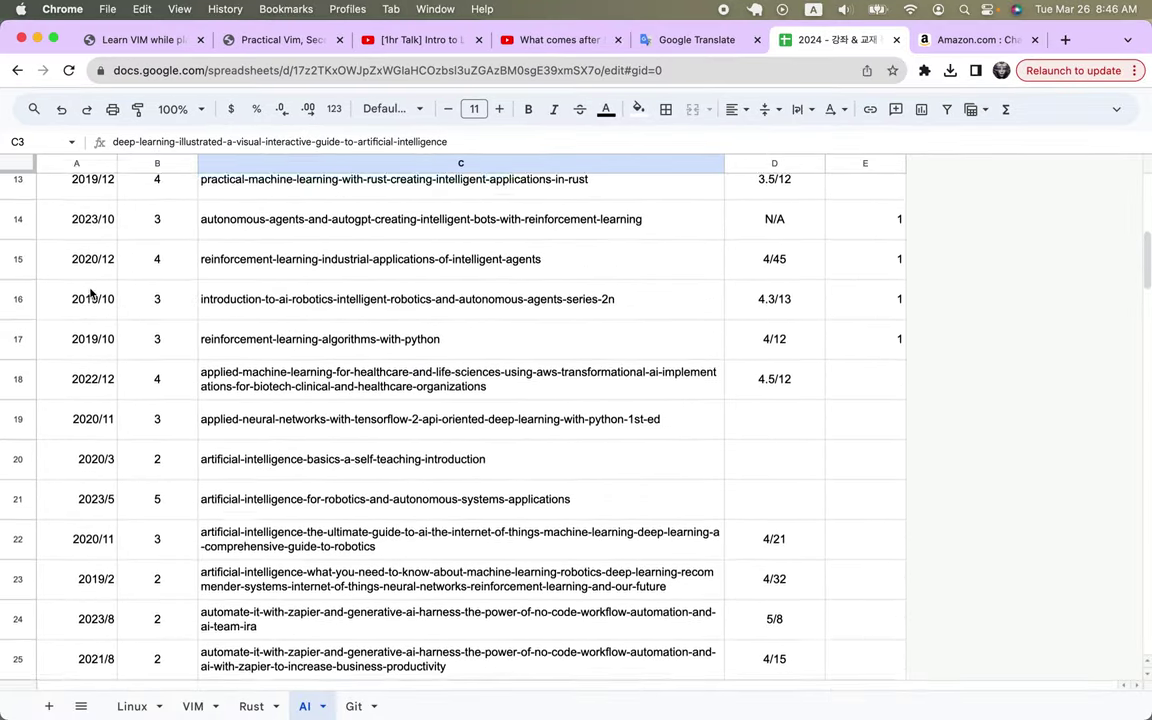
scroll(90, 292, "up", 1)
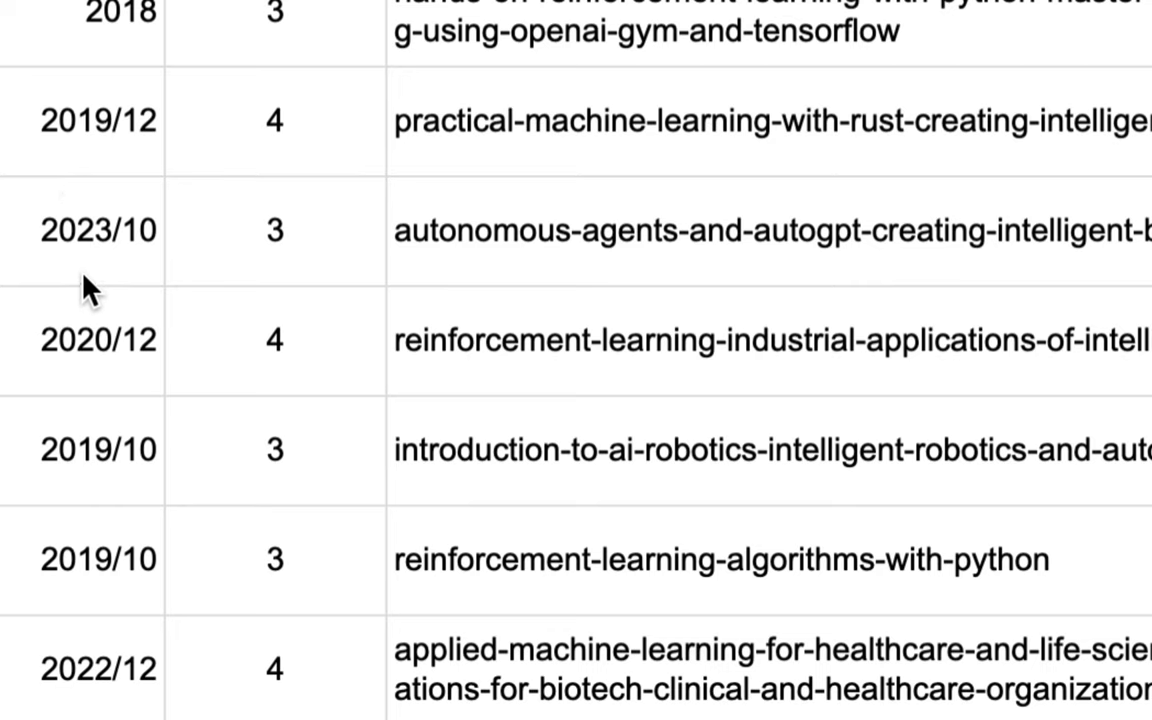
Select the words 'autonomous-agents' inside row 14's book title
left_click(75, 238)
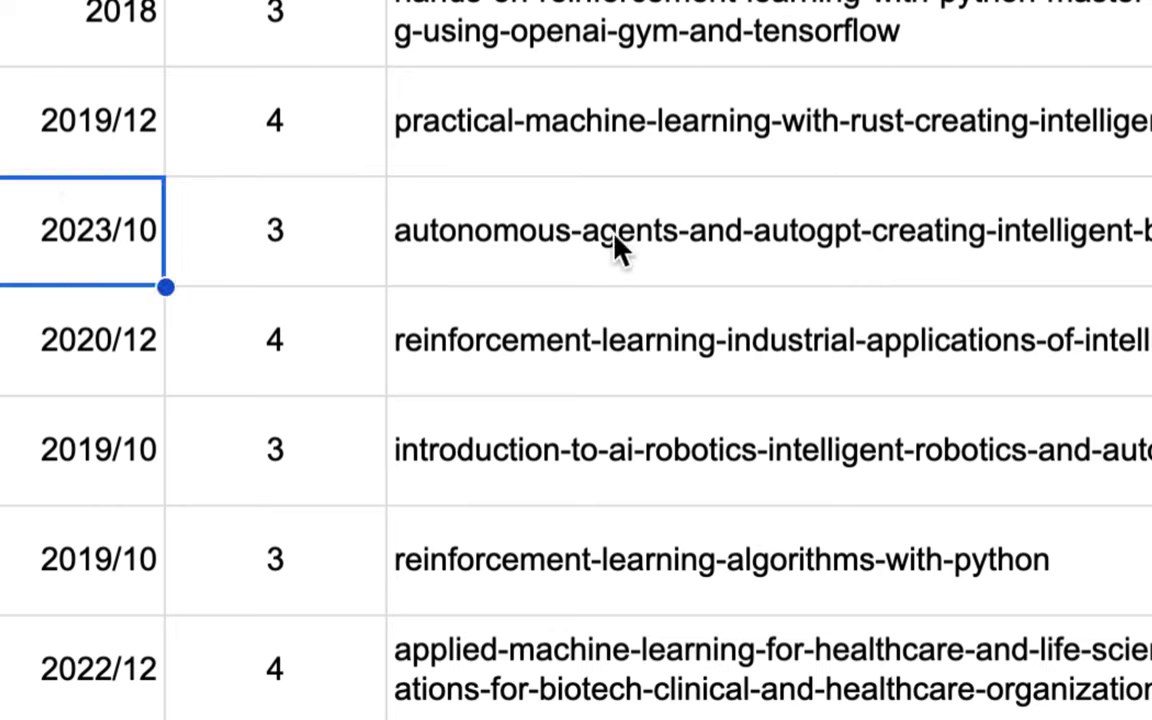
left_click(588, 248)
double_click(588, 250)
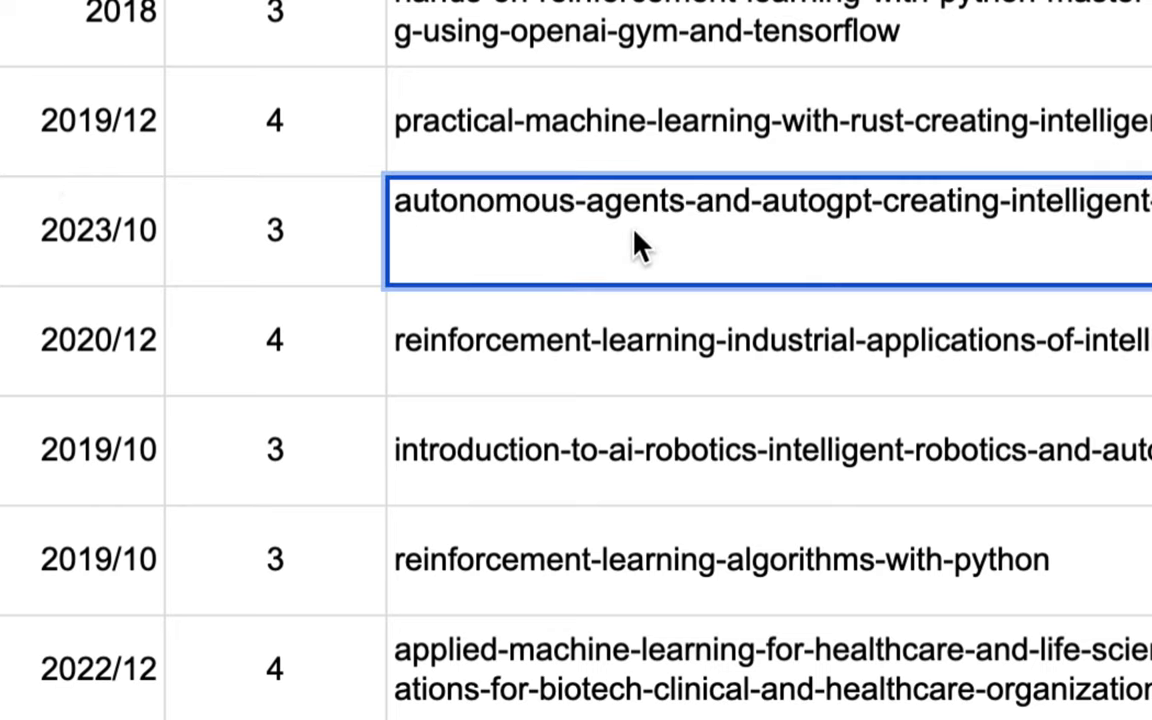
left_click(682, 205)
left_click_drag(680, 207, 393, 201)
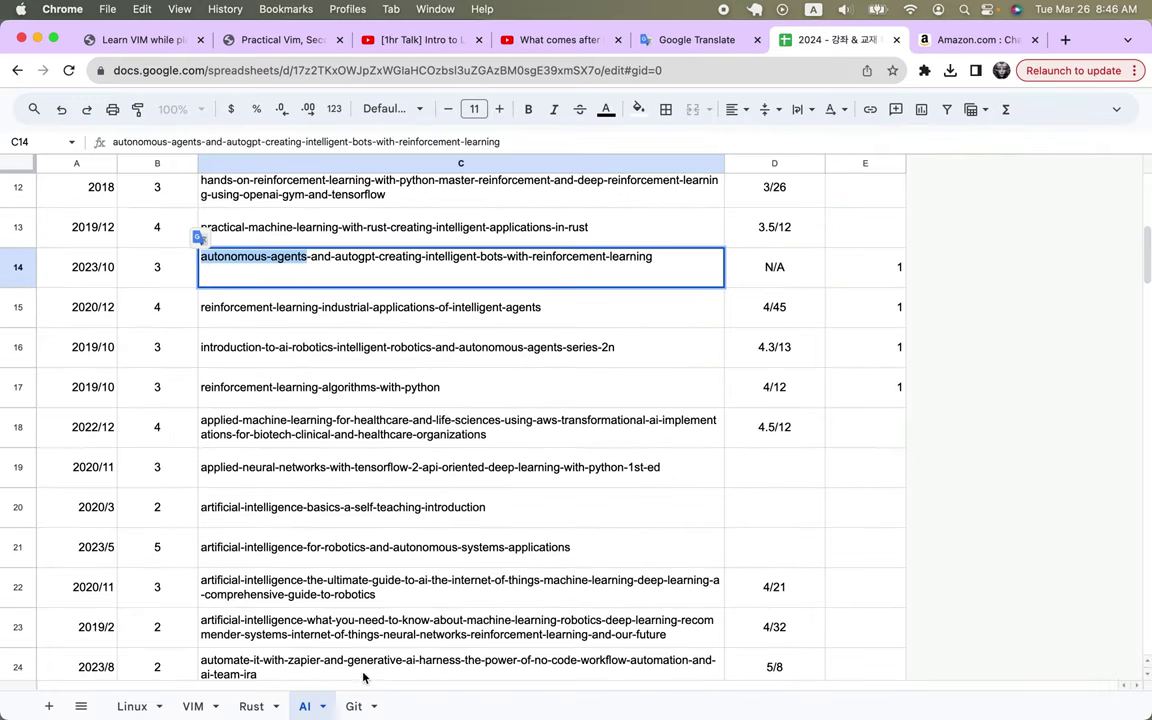
On the Git sheet, type '2024 => AI => Generative AI => AgentGPT' into C4
left_click(358, 706)
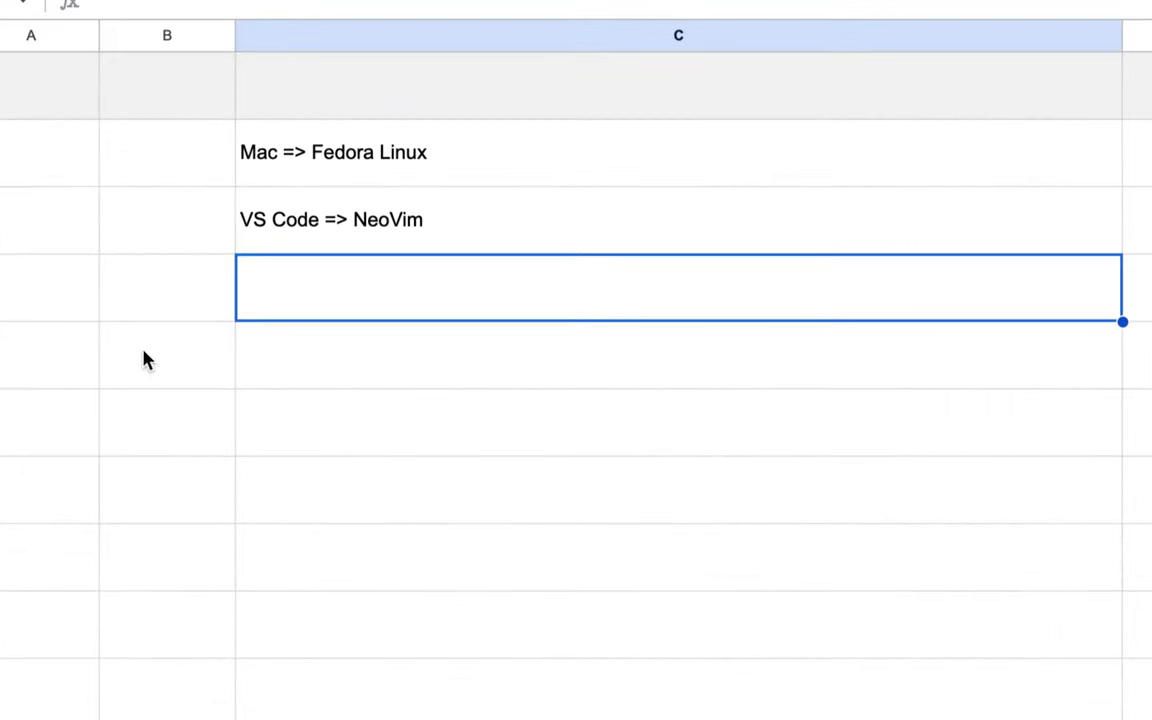
double_click(301, 303)
type("2")
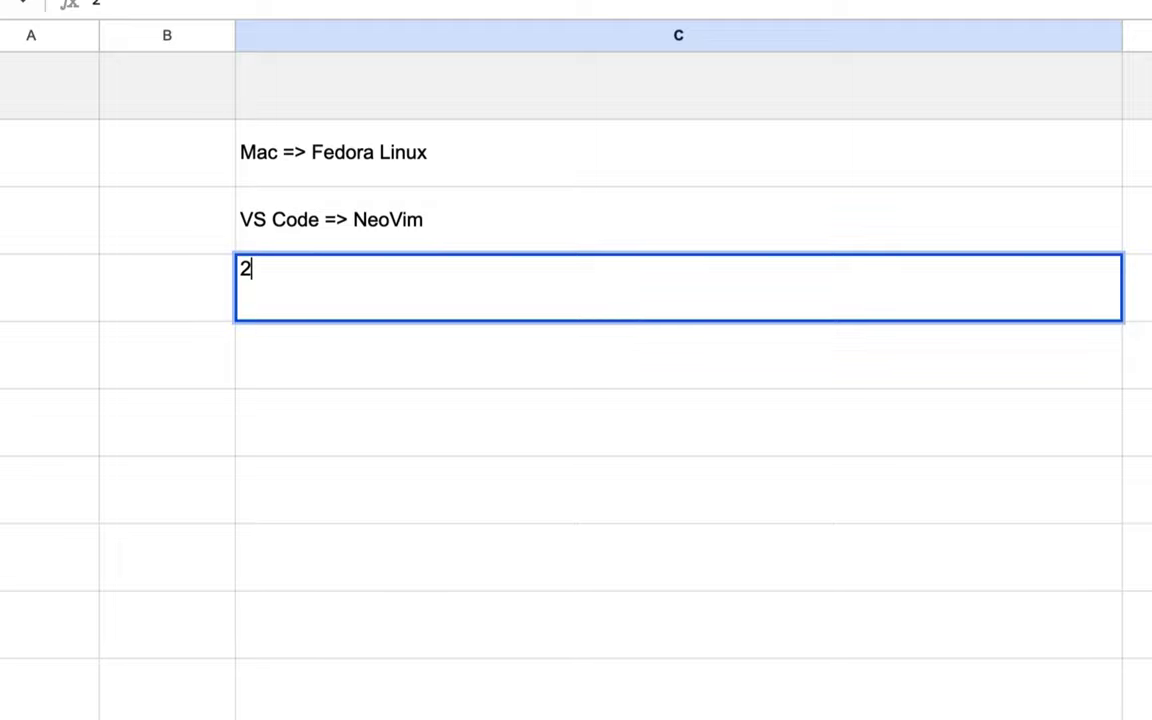
type("024 => ")
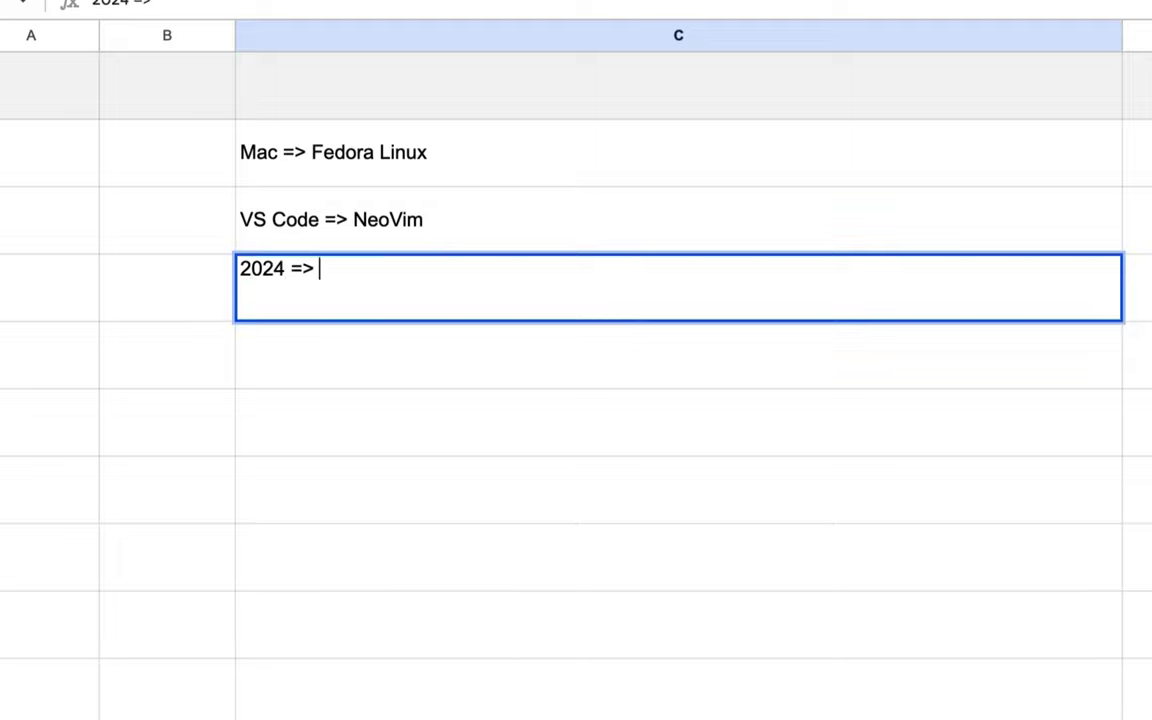
type("AI =")
type("> ")
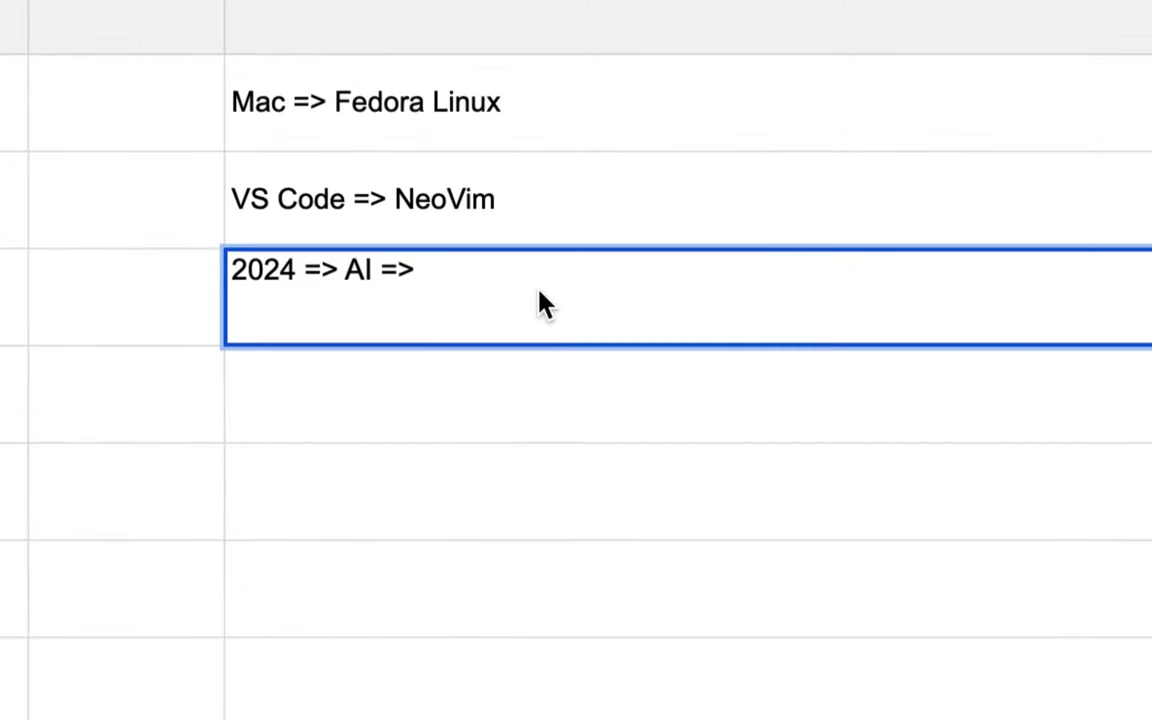
type("Genera")
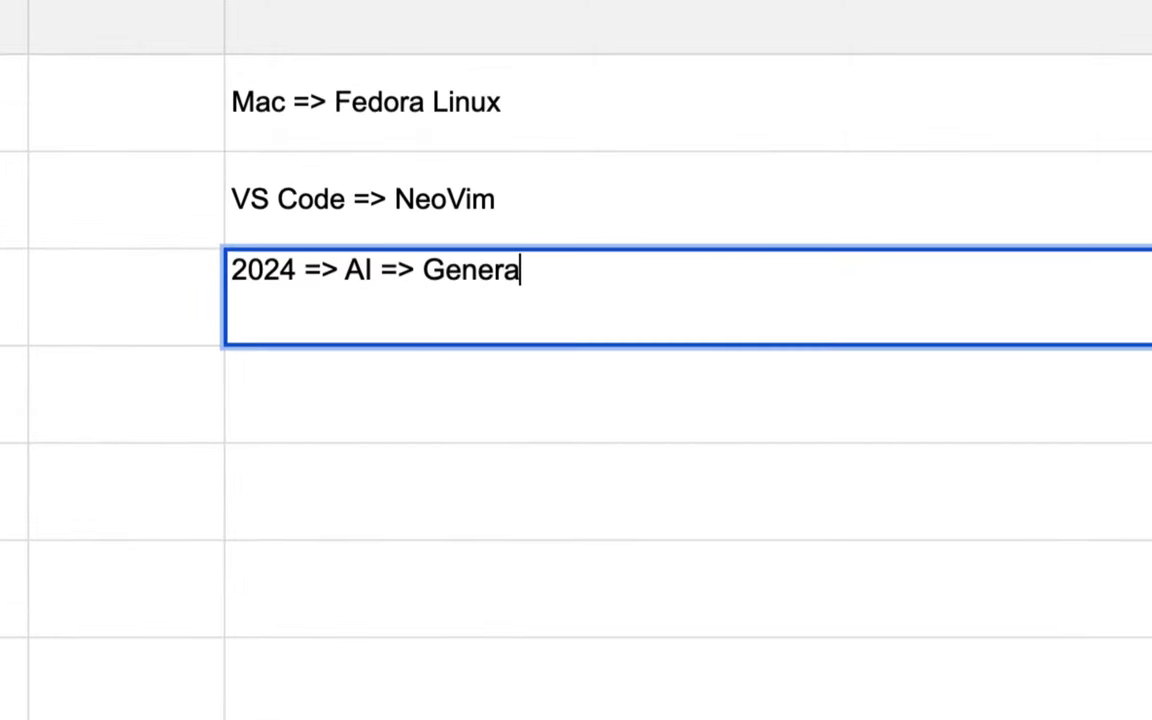
type("tive A")
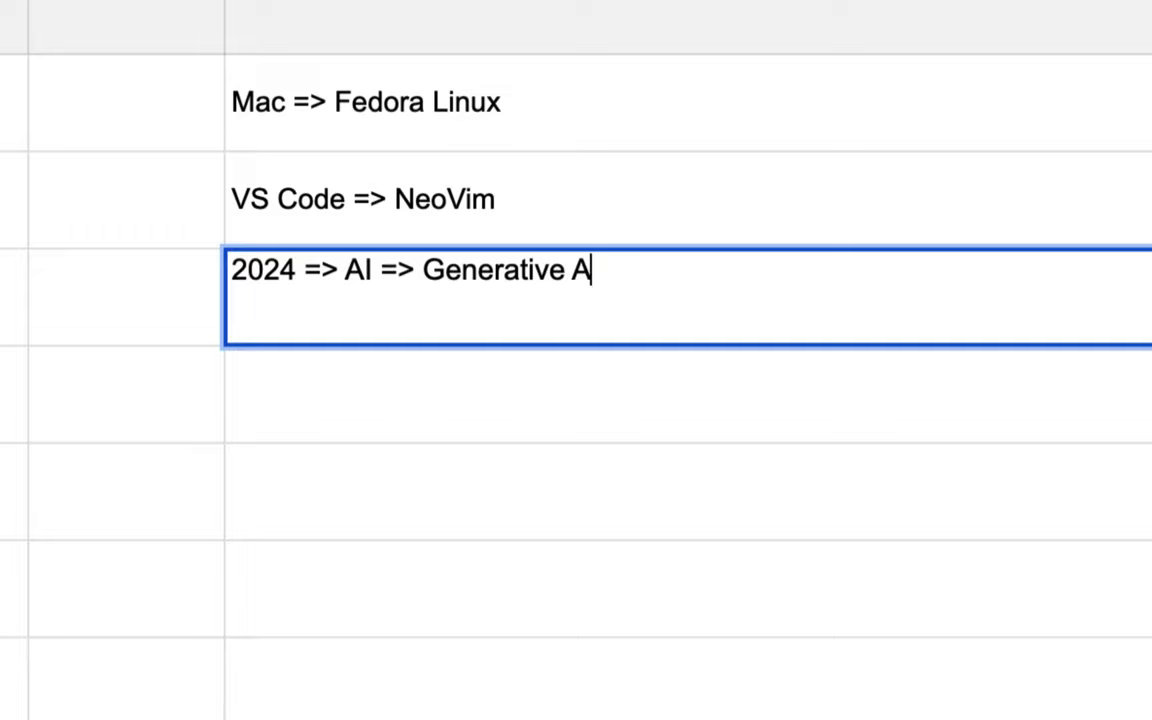
type("I => ")
type("Agen")
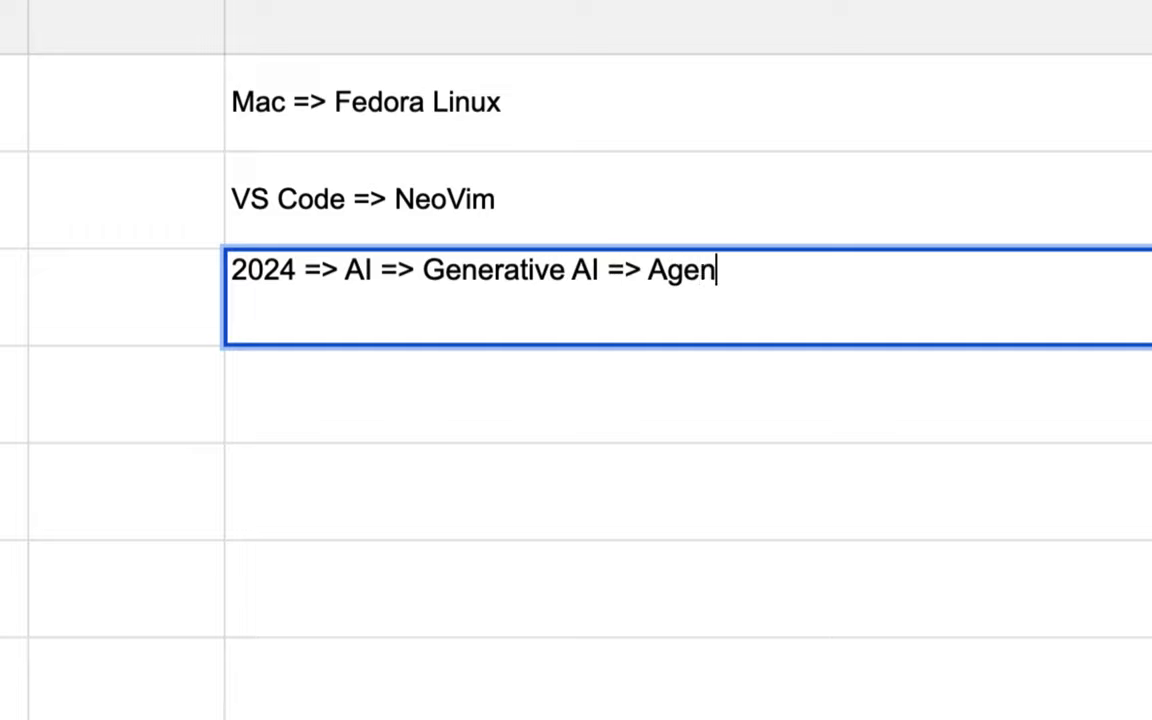
type("tGPT")
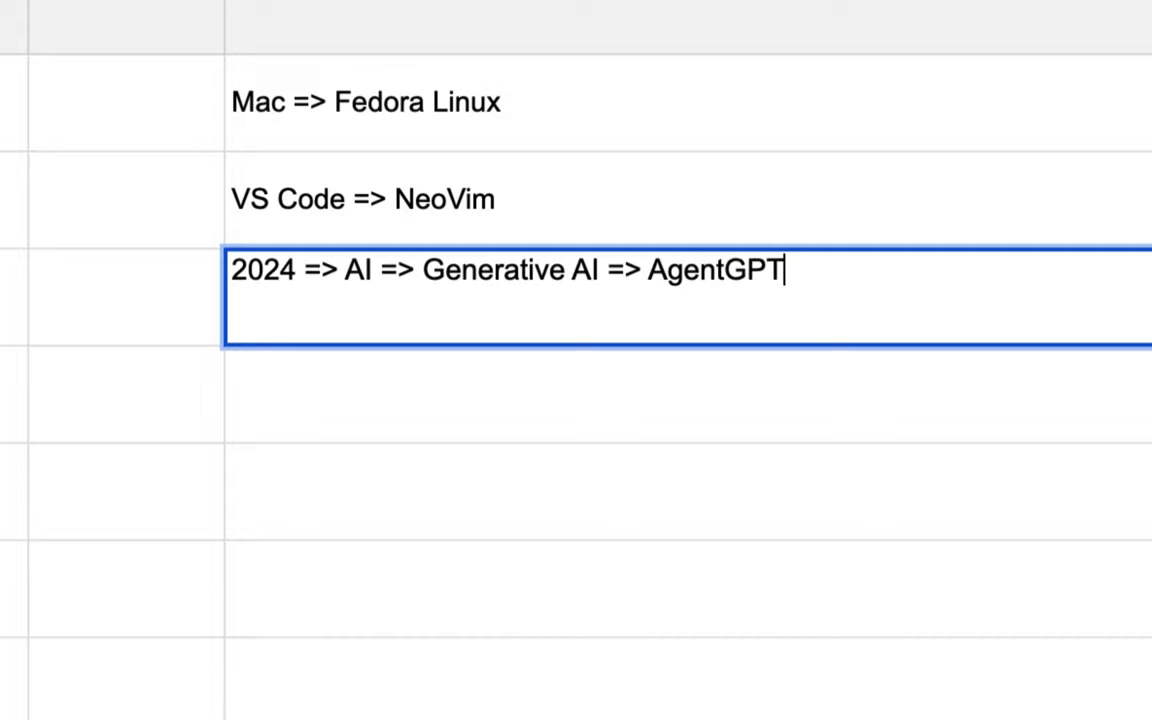
Insert 'ChatGPT => ' before AgentGPT in the C4 line
left_click(641, 276)
type("Chat ")
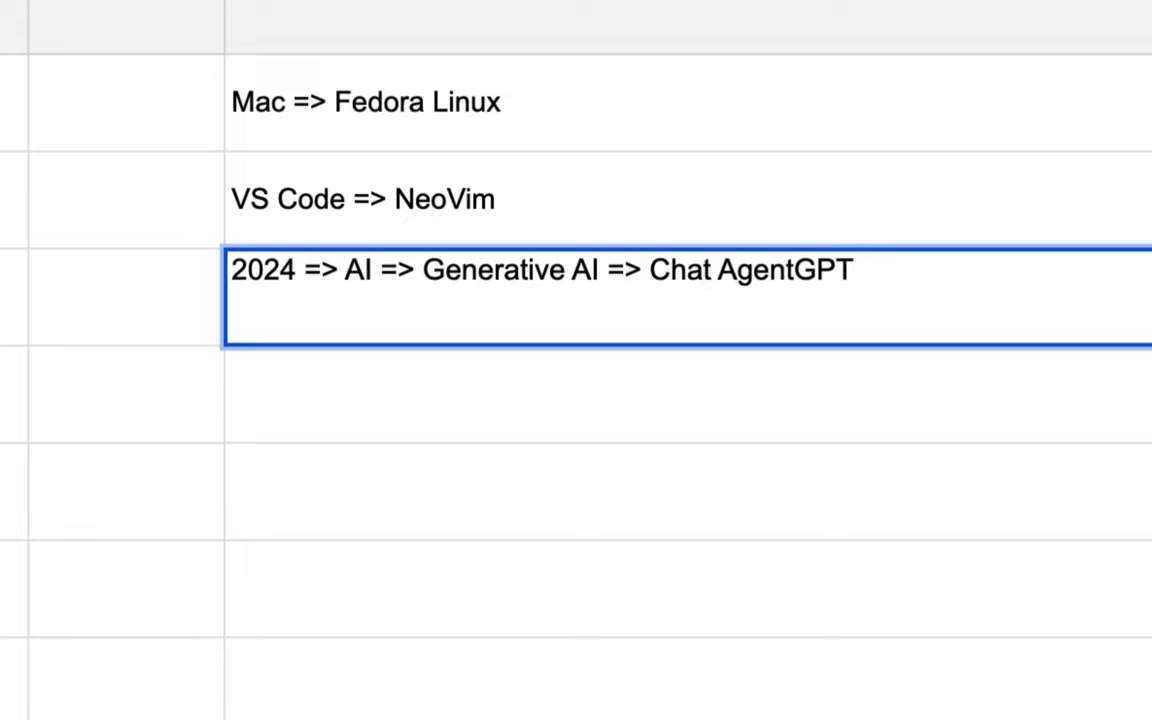
type("GPT =")
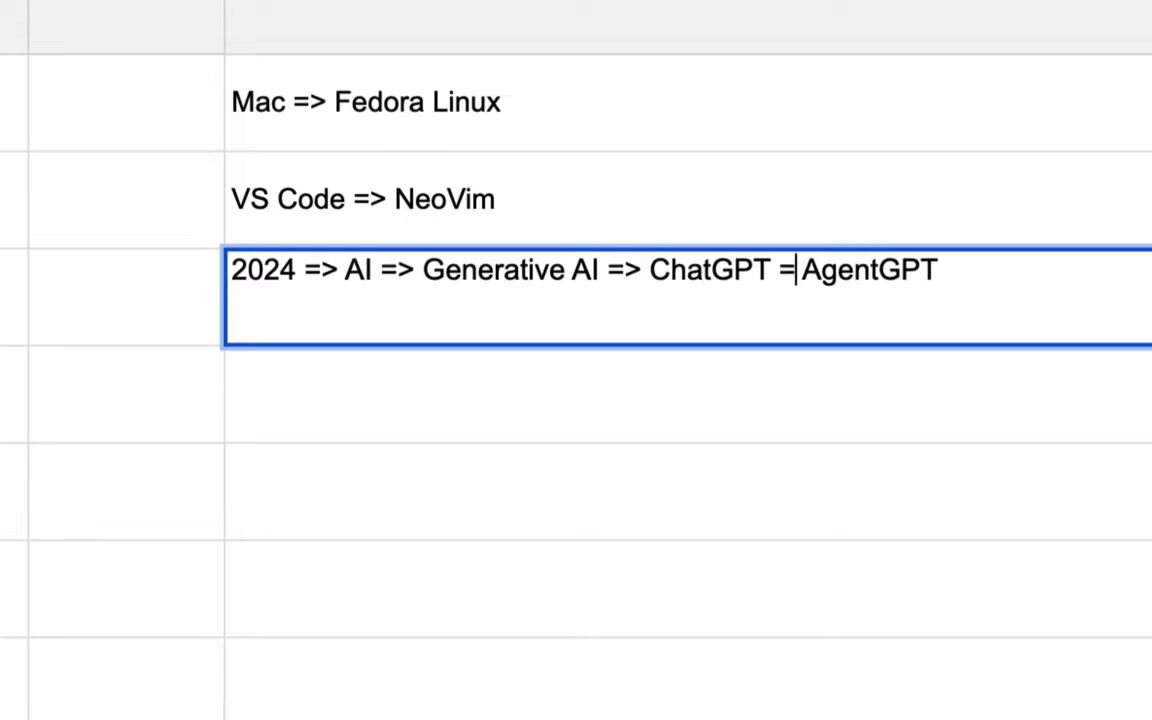
type(">")
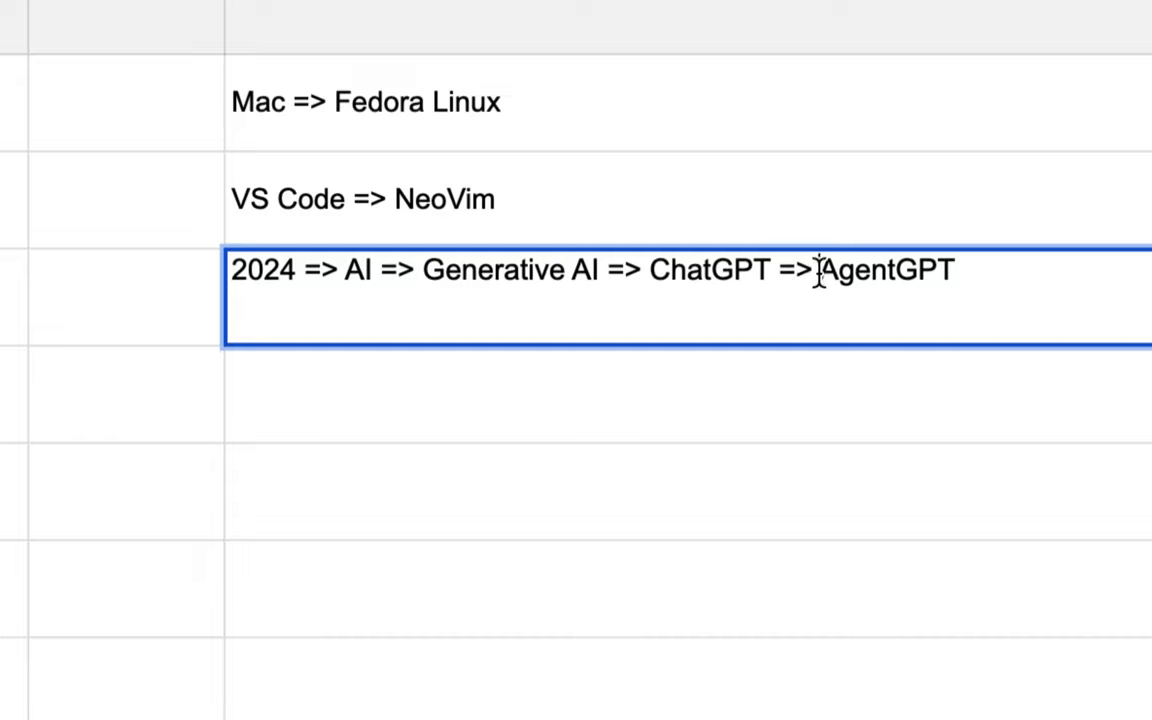
left_click(972, 283)
double_click(818, 278)
left_click_drag(650, 270, 912, 312)
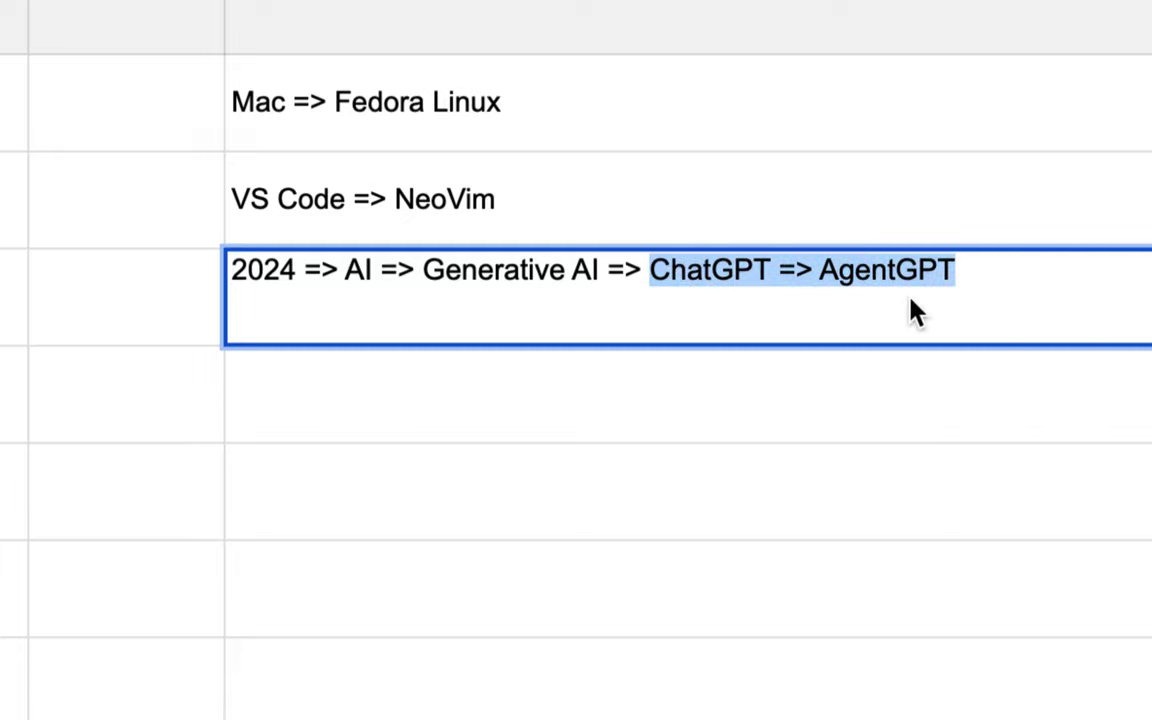
Add '(묻고 답하고)' after ChatGPT and '(대신 일을 하는)' after AgentGPT, then commit C4
left_click(770, 270)
type("(")
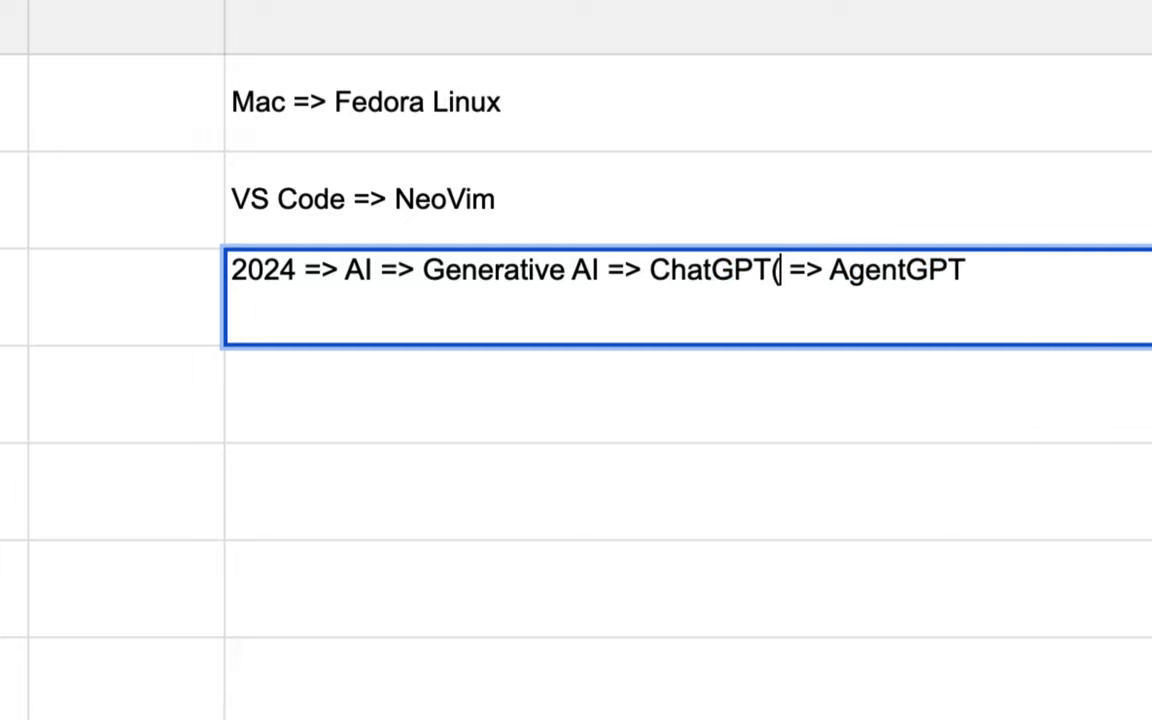
type("뭄고 답")
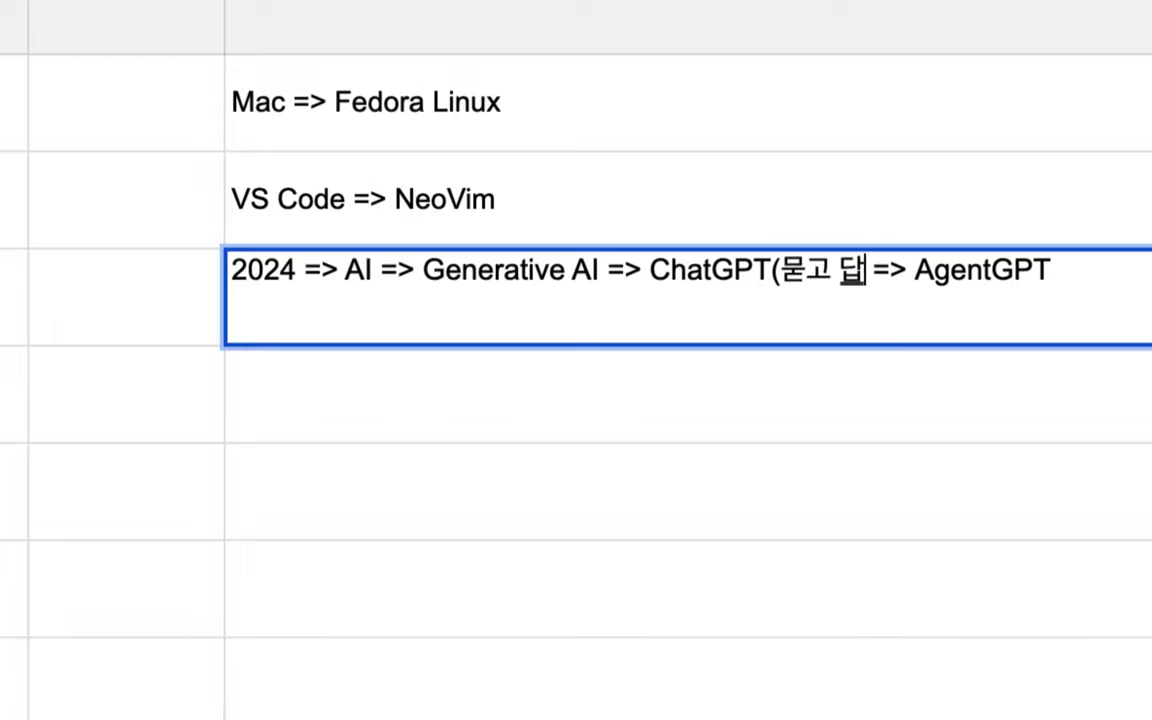
type("하고)")
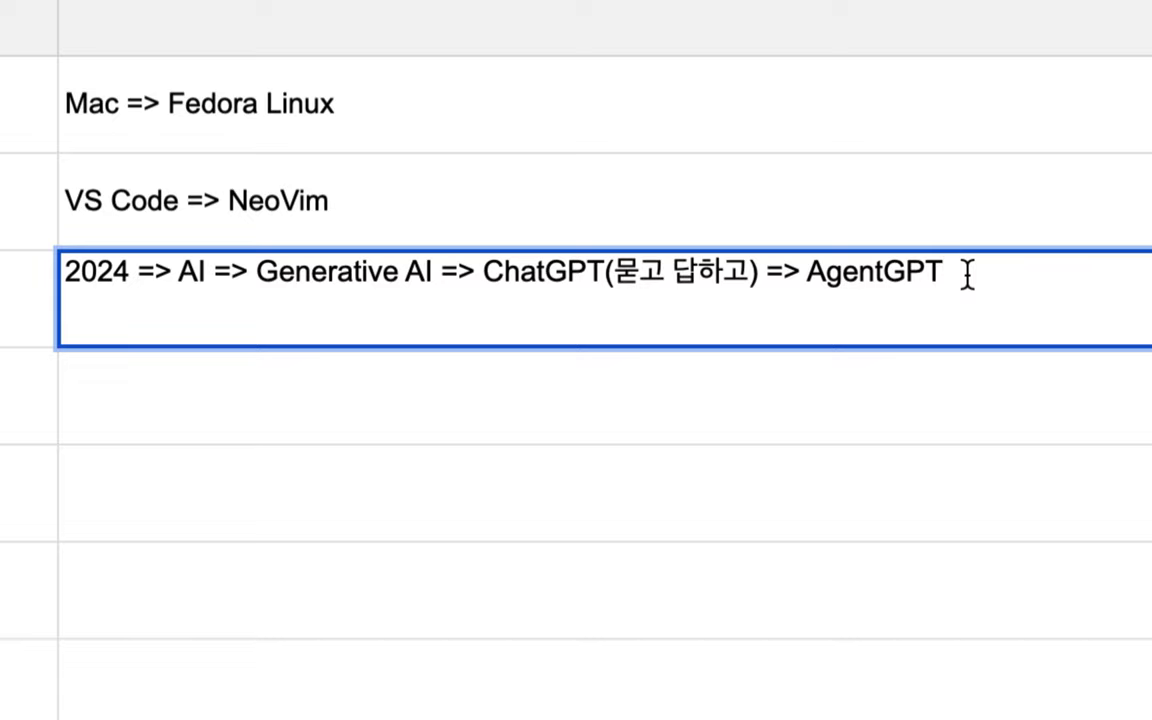
type("(")
type("대신 일")
type("을 하는")
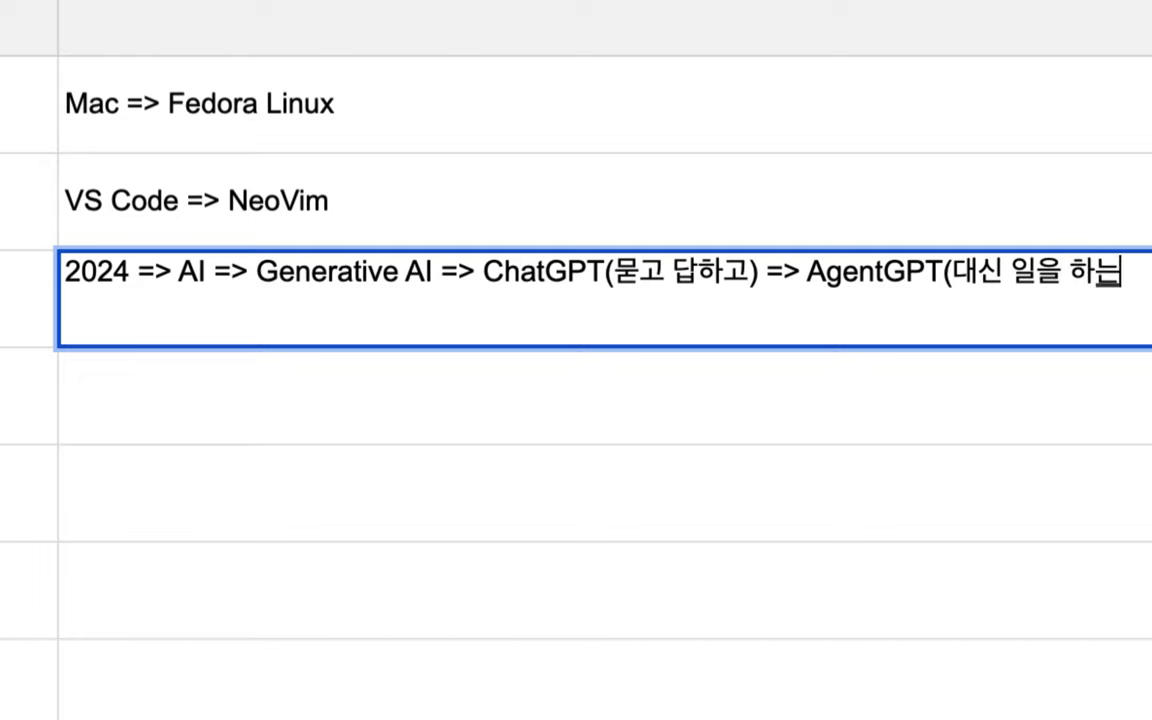
type(" )")
left_click_drag(482, 272, 752, 270)
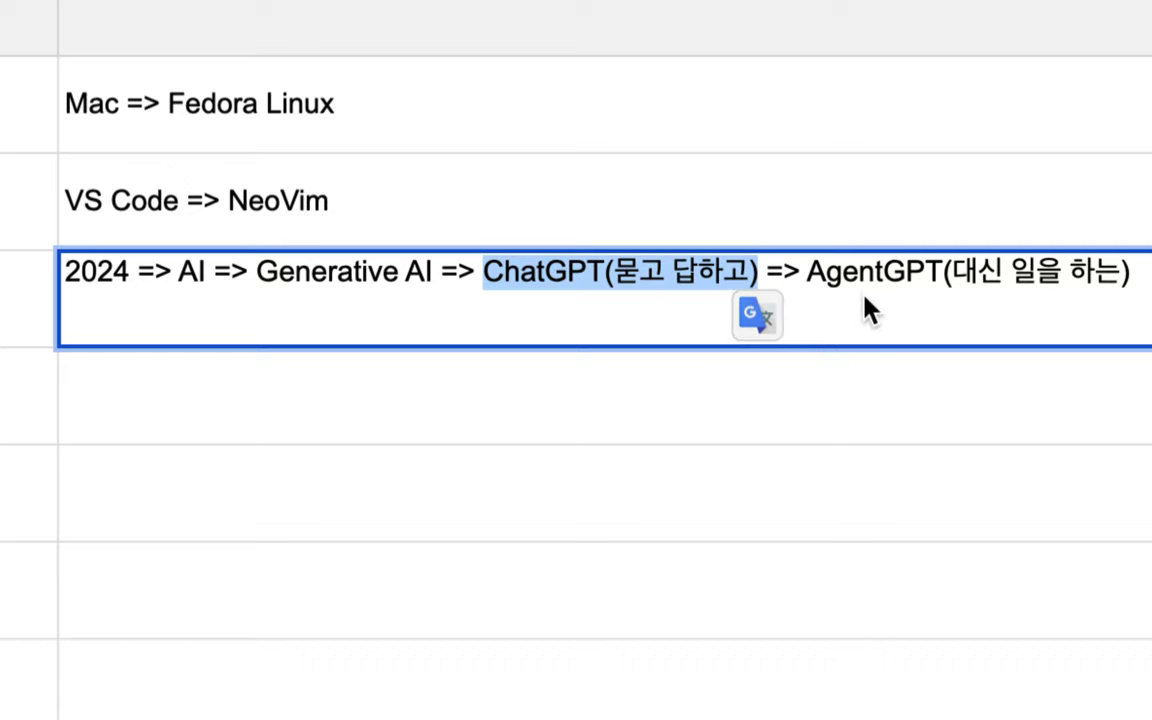
left_click(808, 272)
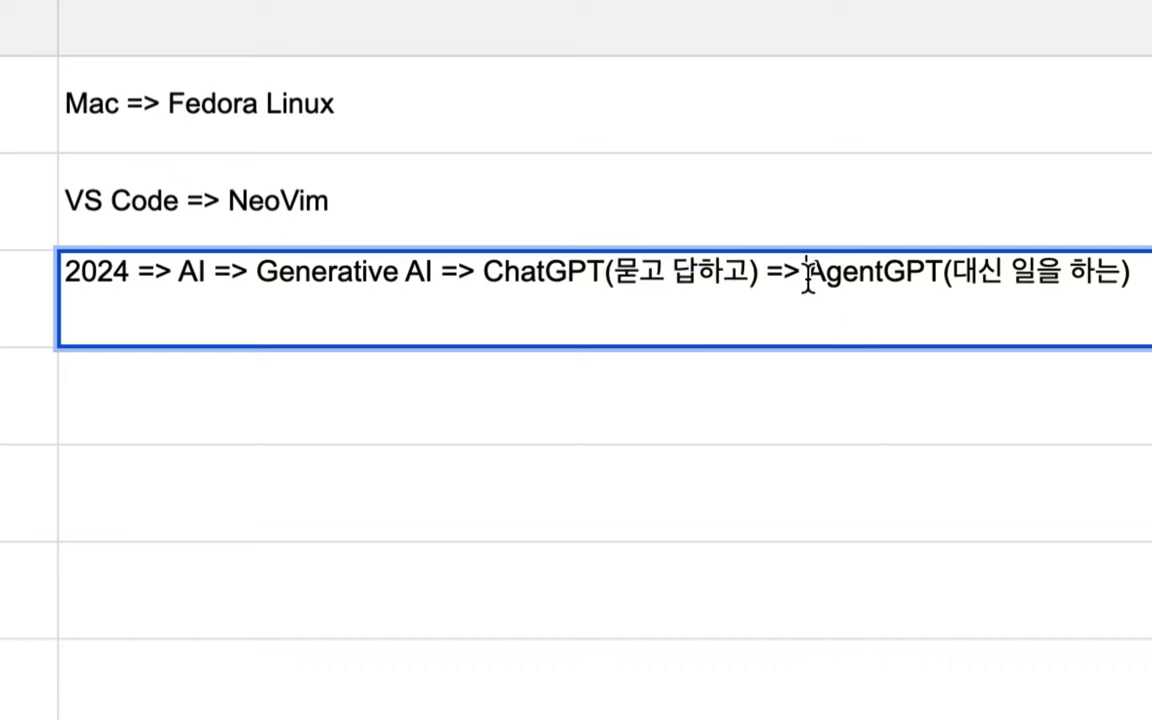
left_click_drag(808, 274, 953, 285)
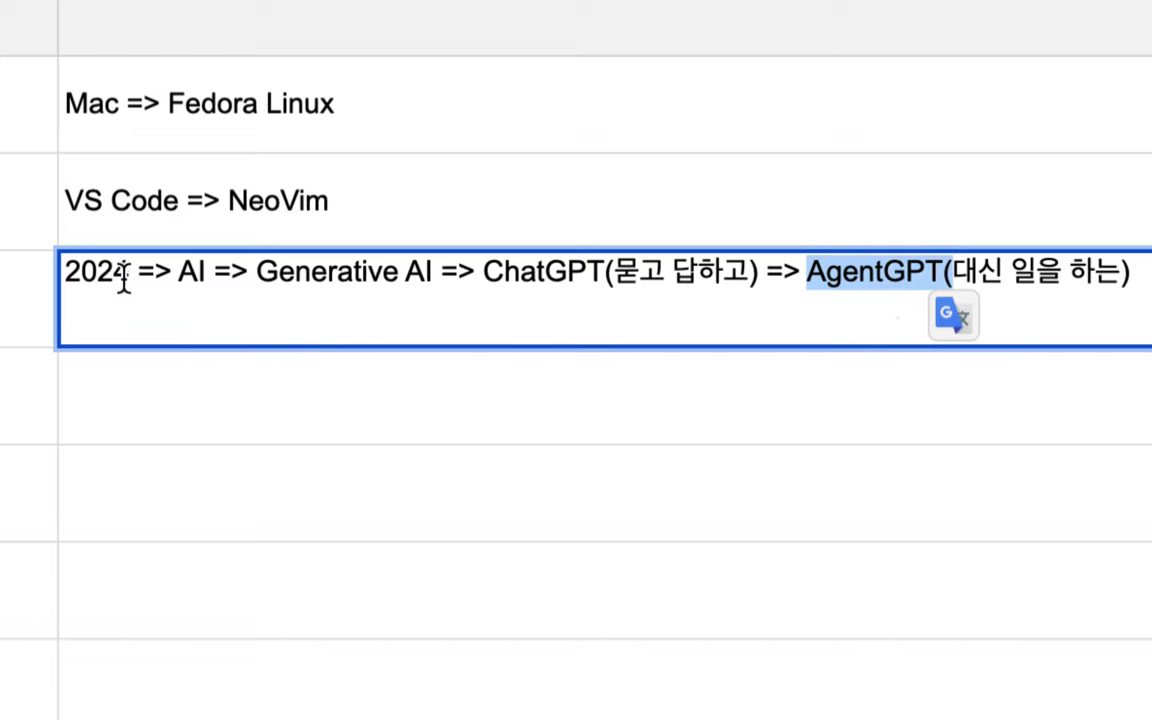
left_click_drag(128, 271, 55, 292)
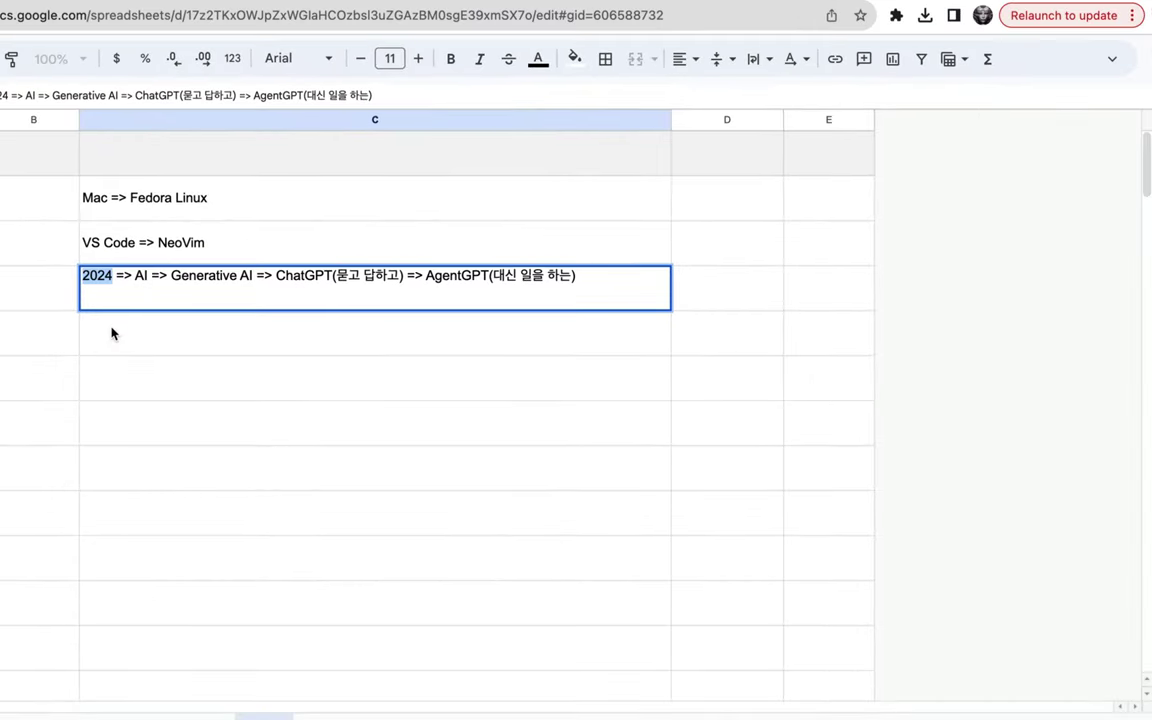
left_click(86, 340)
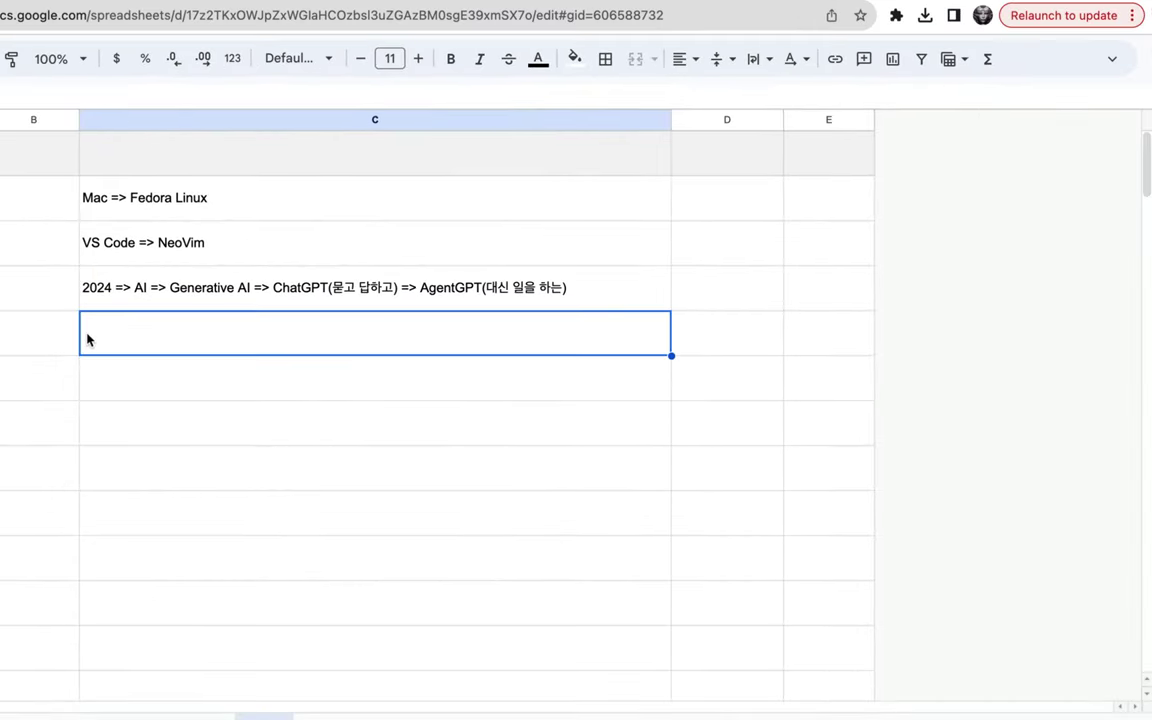
Start the languages note under the AI line with 'Rust, Elixir'
double_click(102, 340)
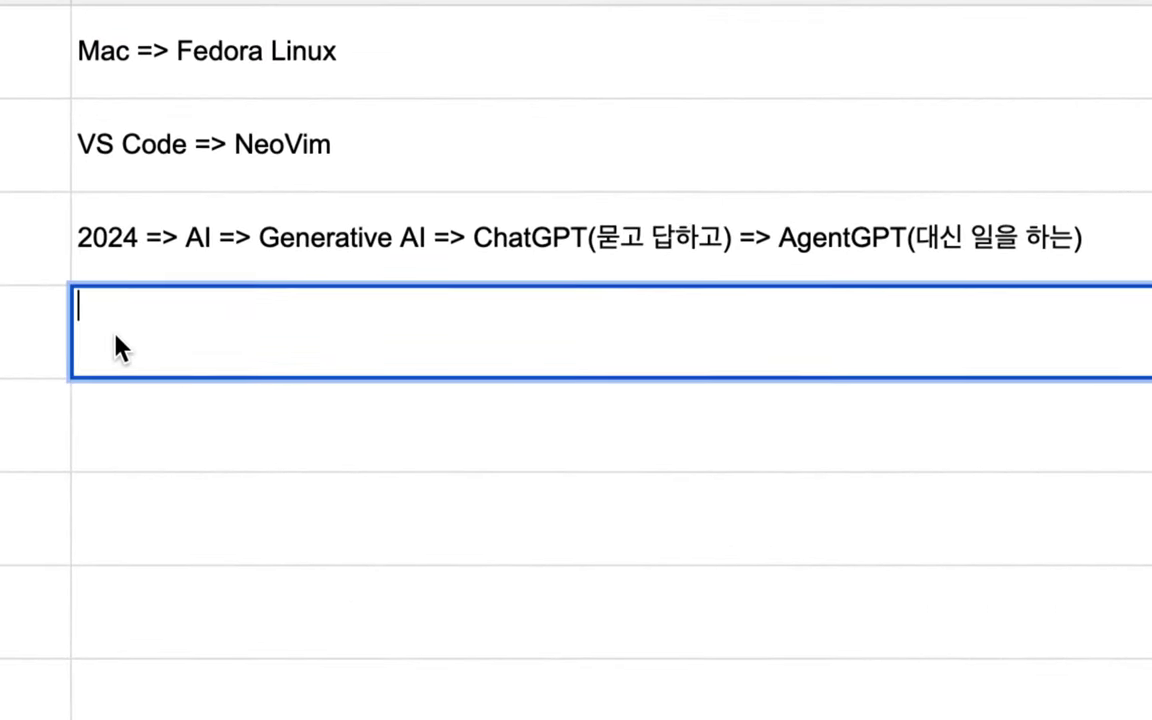
type("께")
key("BackSpace")
type("Rust, ")
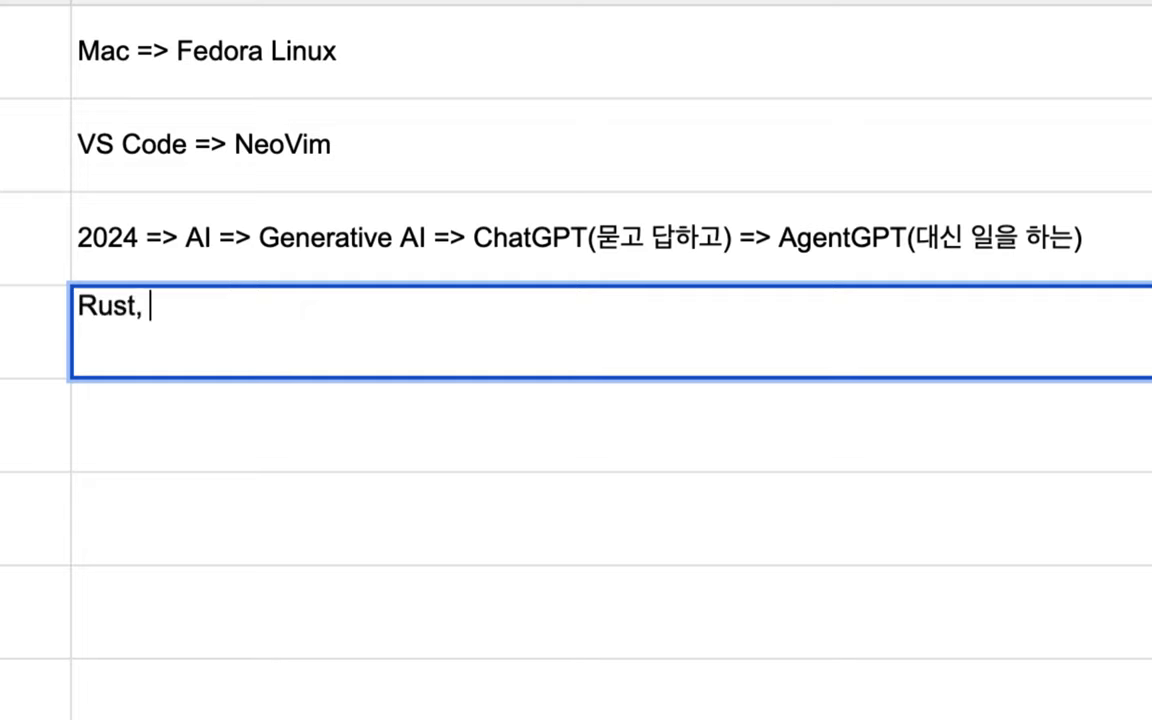
type("Elixir")
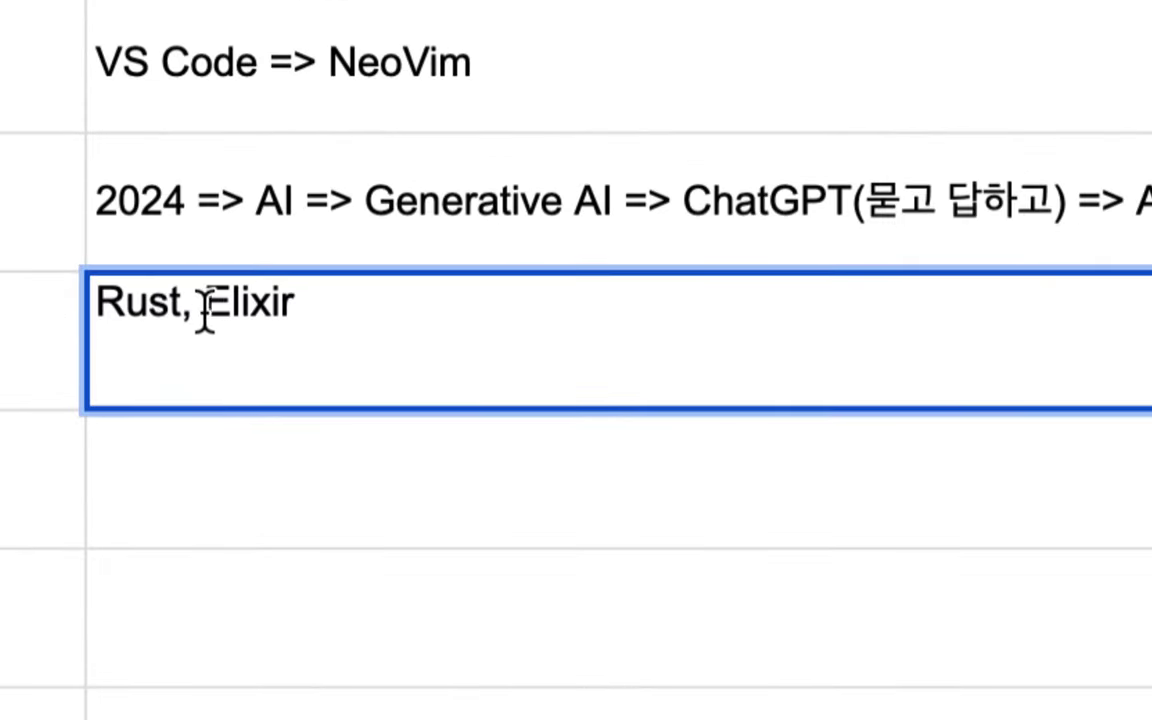
left_click(204, 303)
double_click(245, 305)
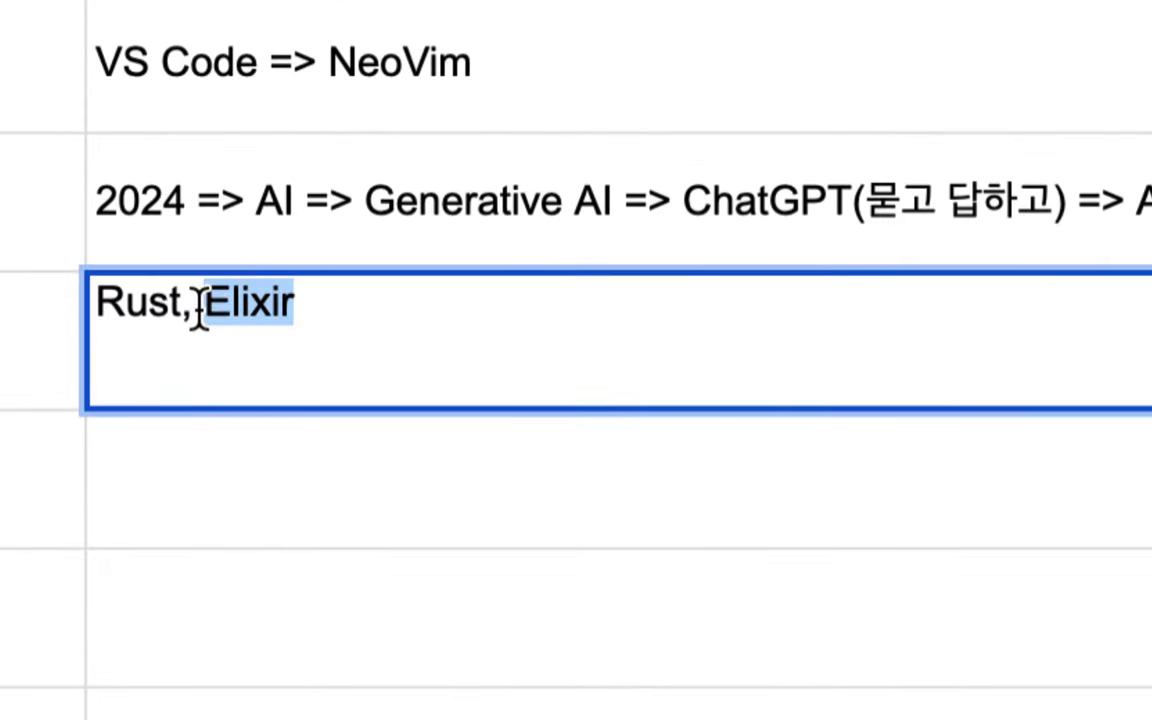
left_click_drag(180, 308, 95, 303)
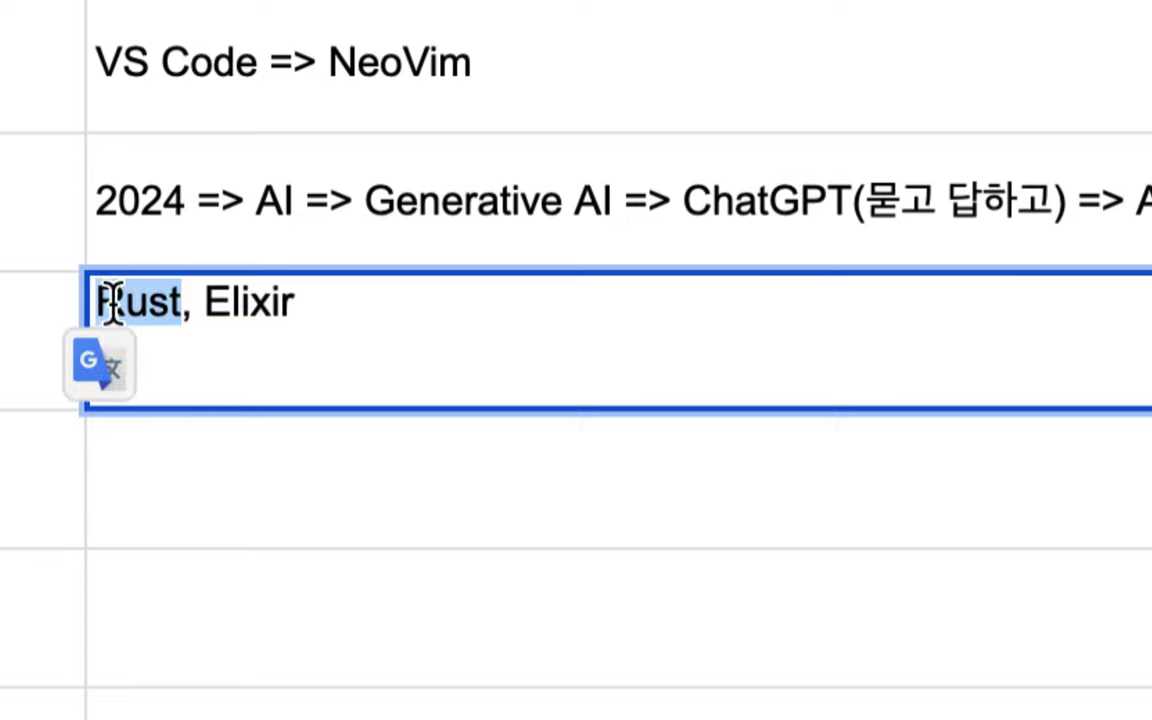
double_click(212, 300)
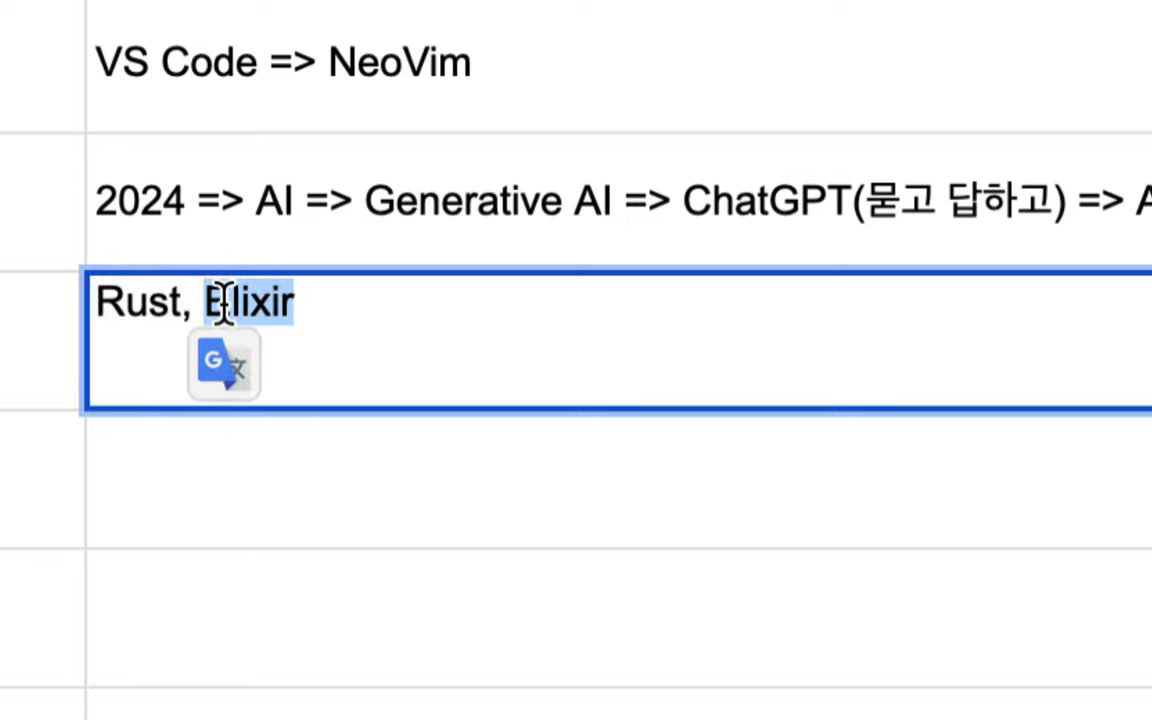
double_click(154, 306)
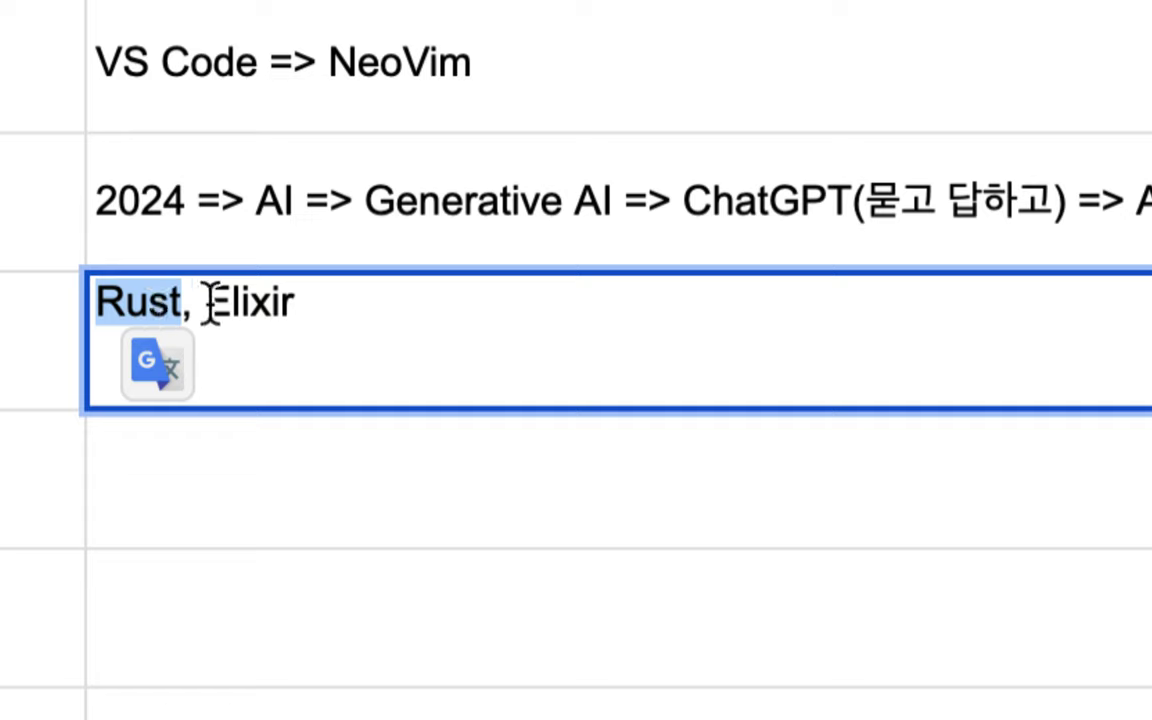
Extend the note to 'Rust, Elixir, Gleam(Erlang)'
left_click(298, 312)
type(", Gle")
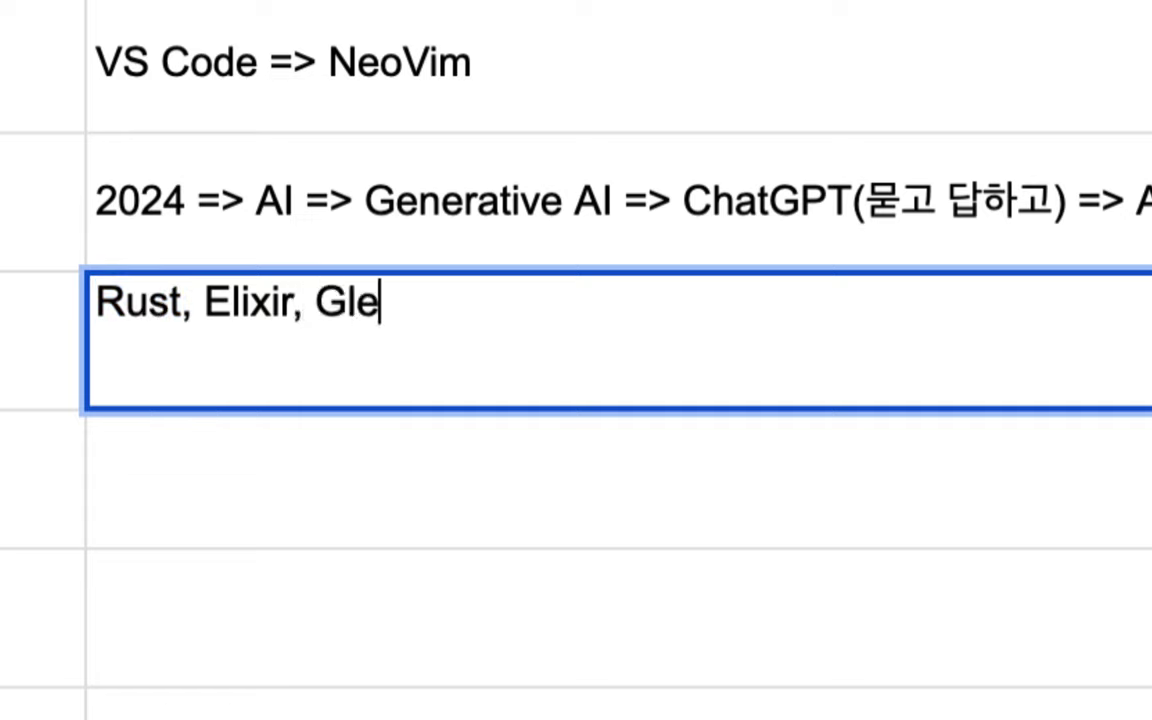
type("am")
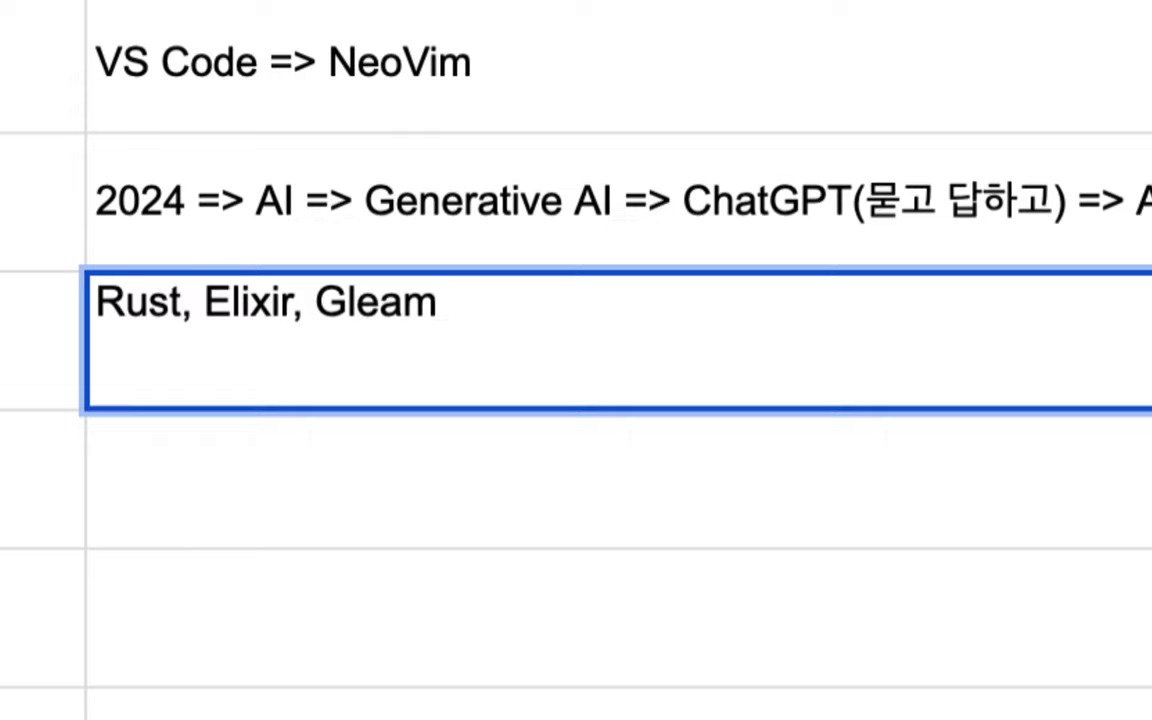
left_click(203, 302)
left_click_drag(216, 302, 479, 303)
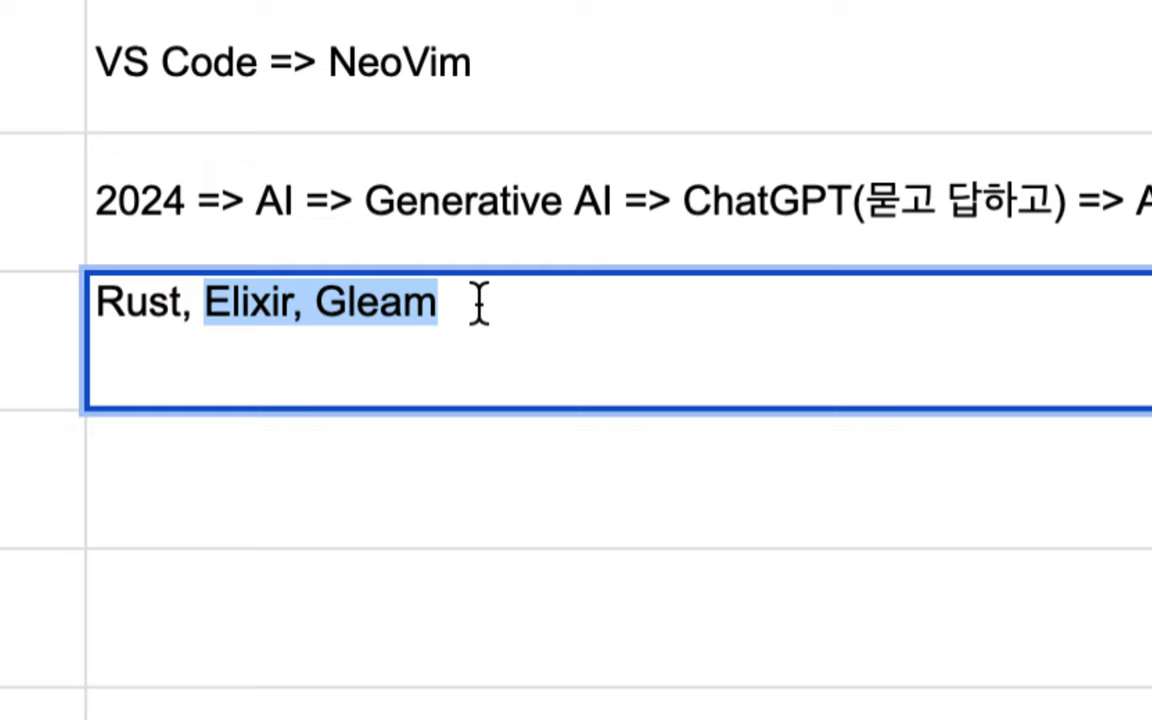
left_click(479, 303)
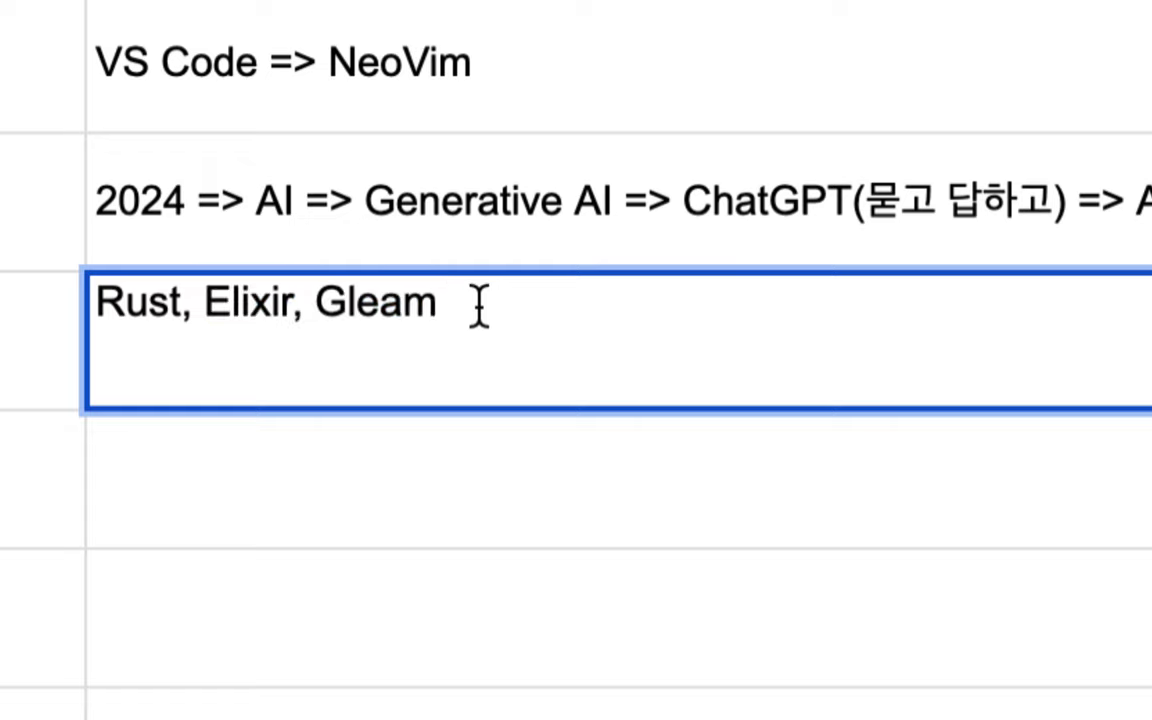
type("(Er")
type("lang")
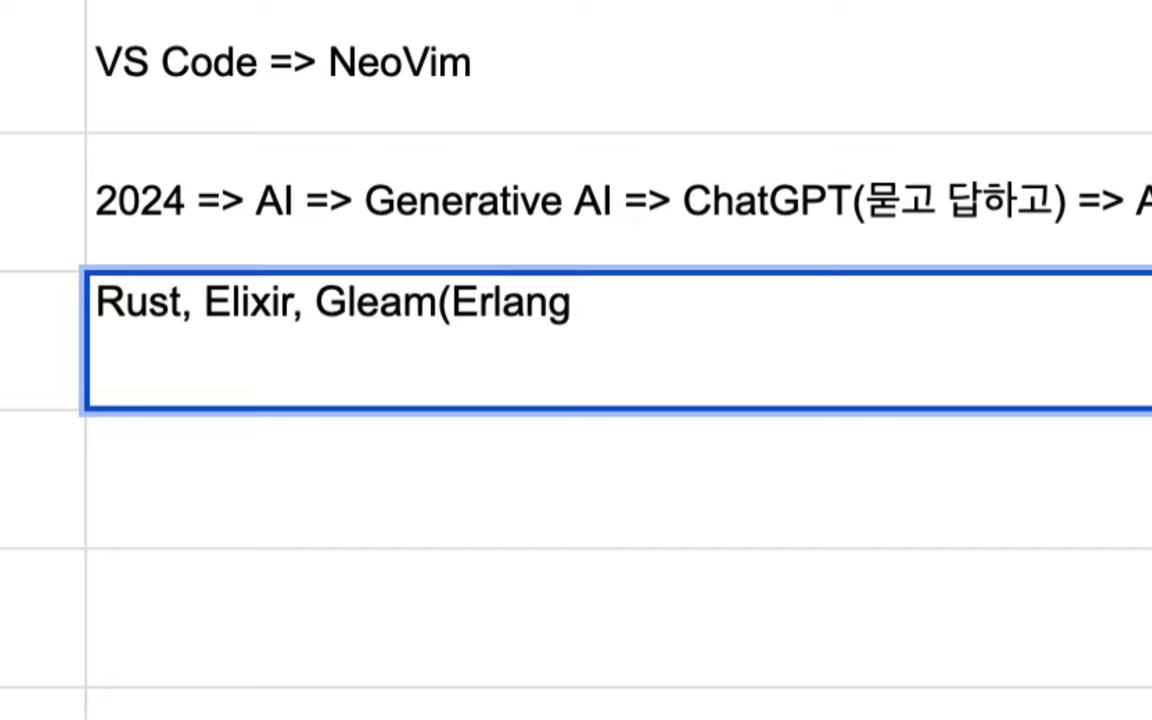
type(")")
Highlight Gleam, Elixir, Rust and Erlang in turn within the note
double_click(403, 308)
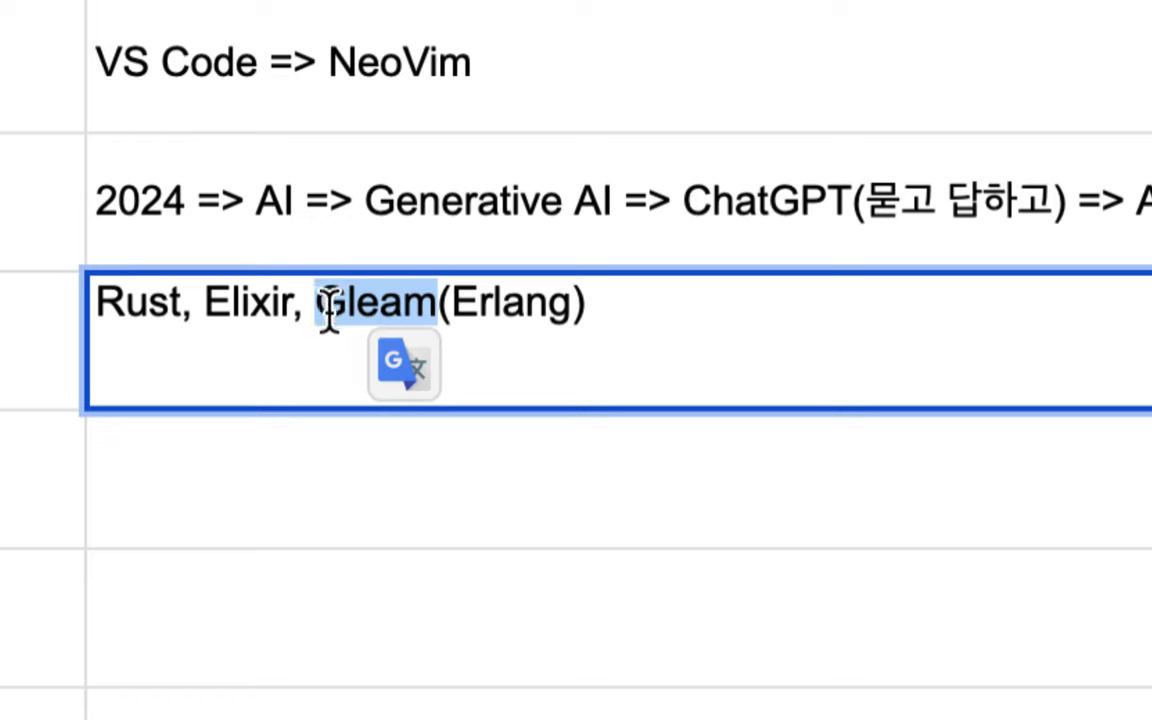
double_click(265, 303)
left_click(182, 305)
left_click_drag(182, 305, 105, 315)
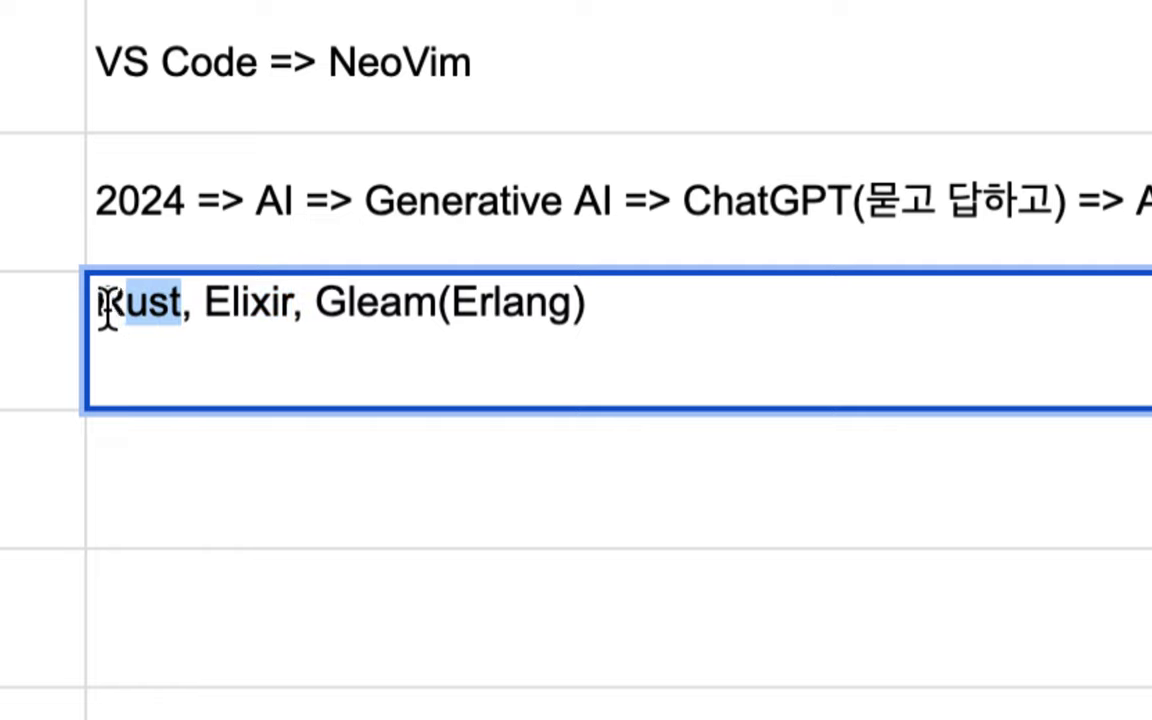
double_click(250, 306)
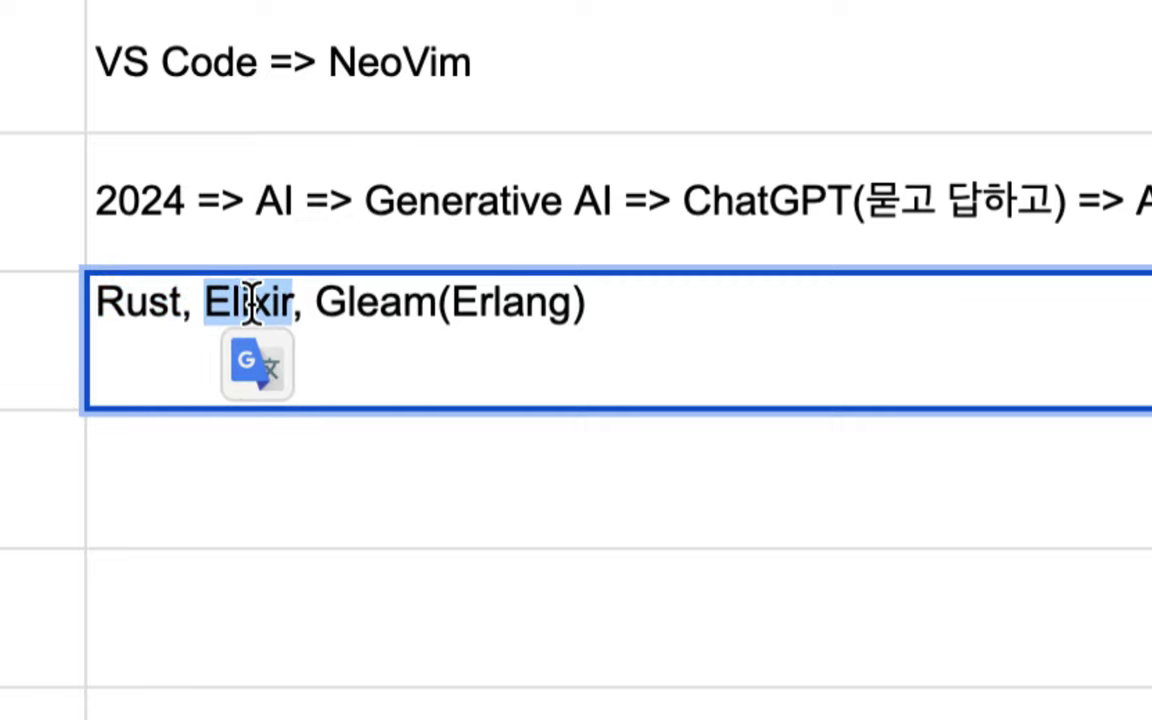
double_click(497, 302)
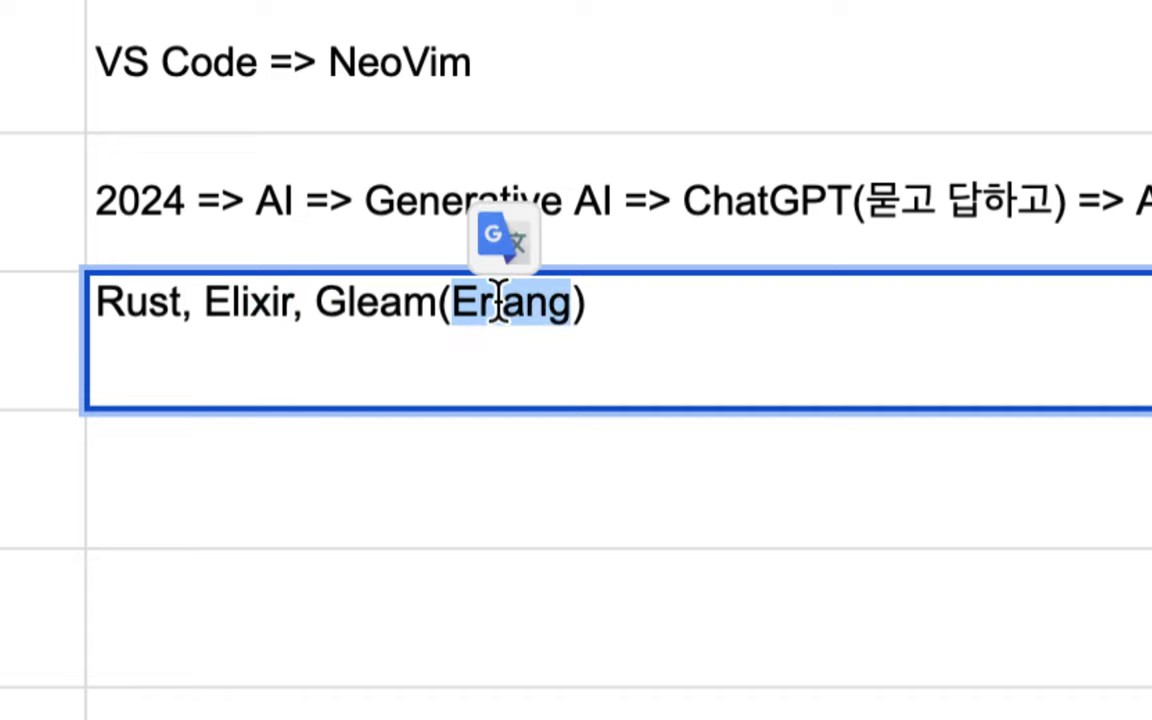
Enter 'Erlang => C => Elixir => Rust + Static => Gleam' in the cell below the languages note
left_click(342, 460)
double_click(339, 455)
type("E")
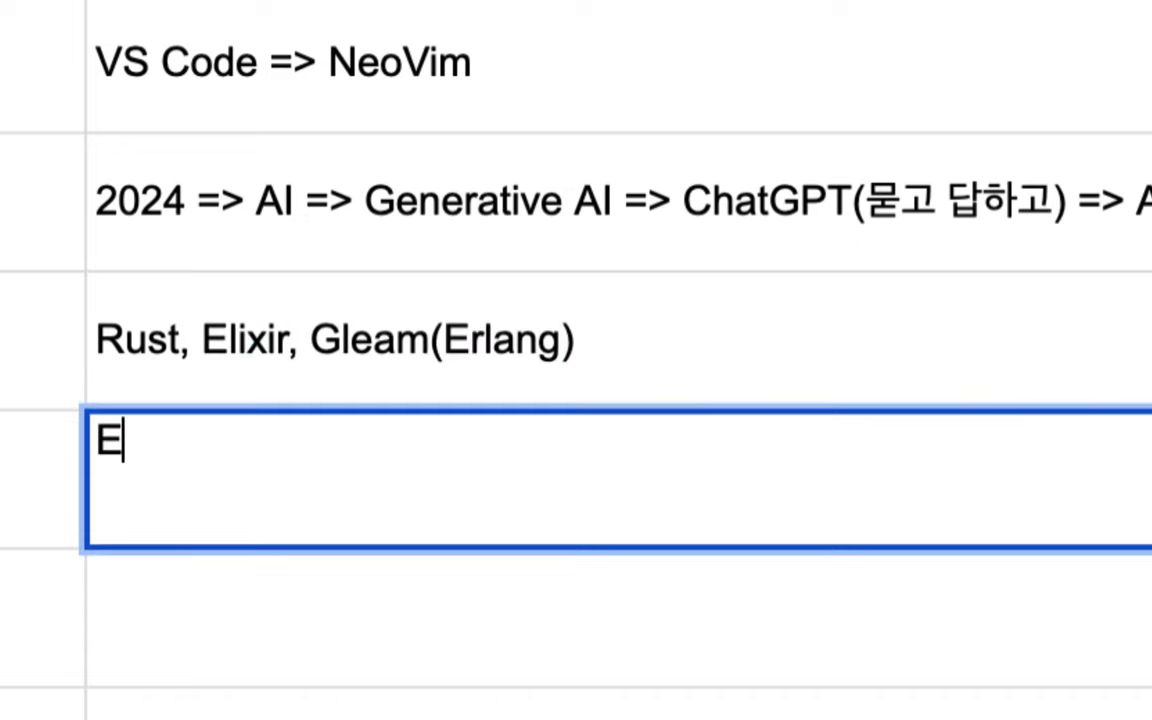
type("rlang =")
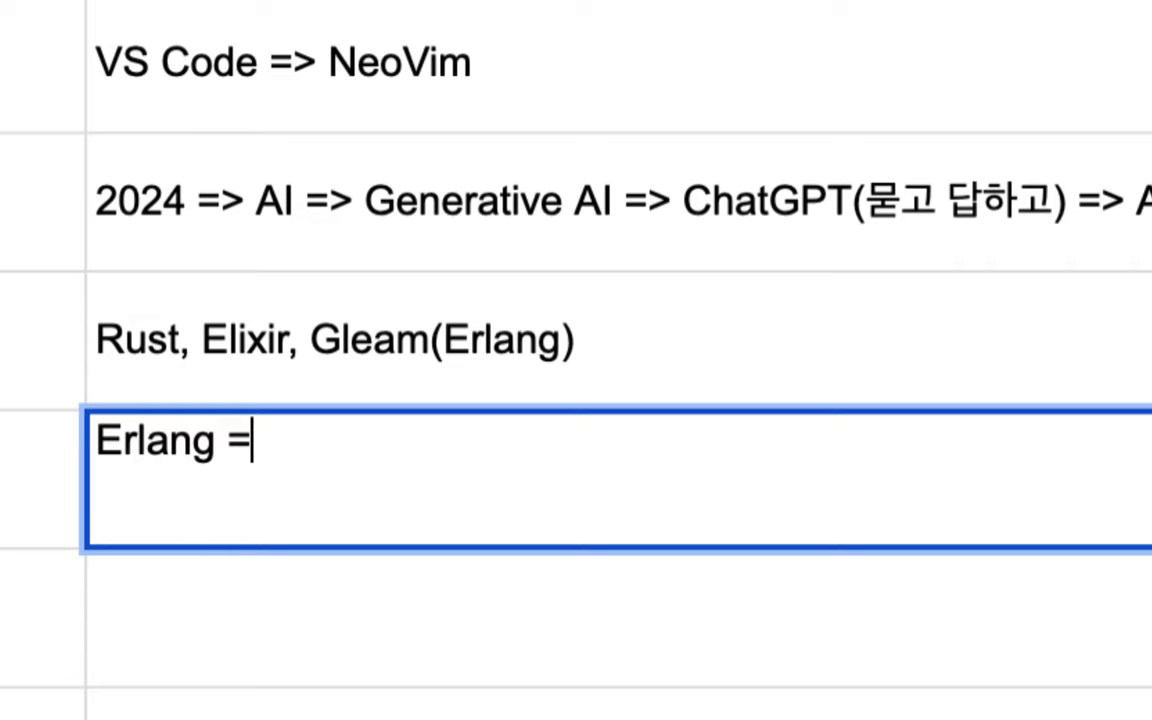
type("> C =")
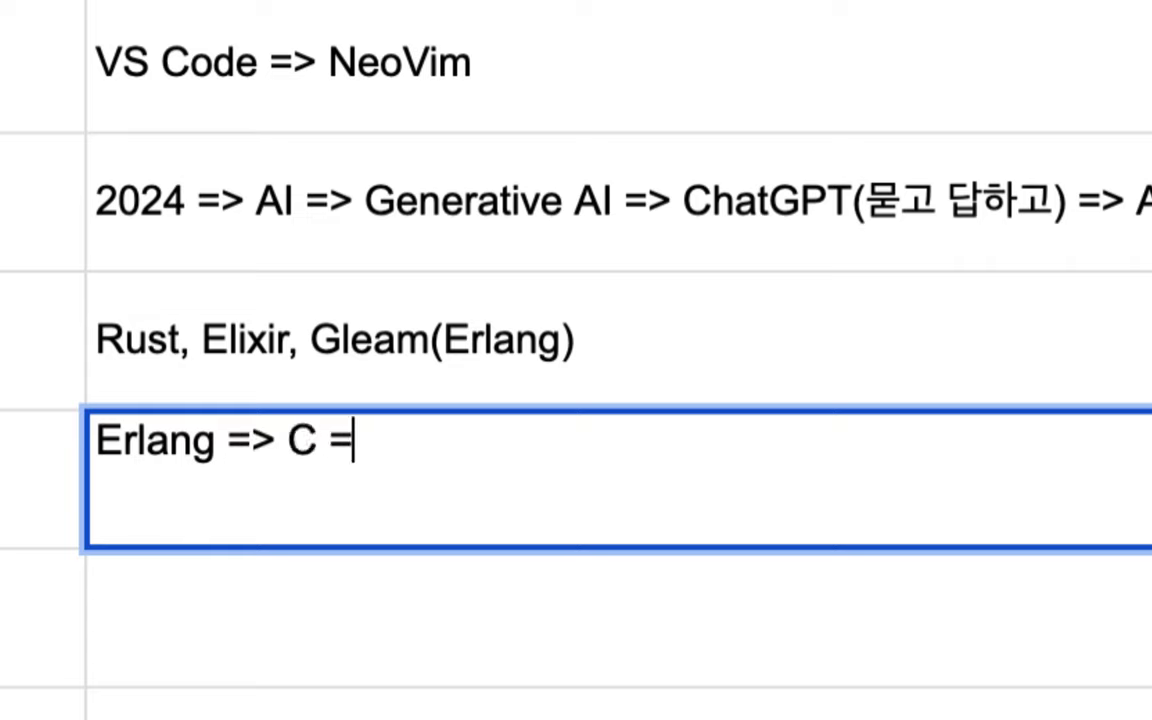
type("> Elo")
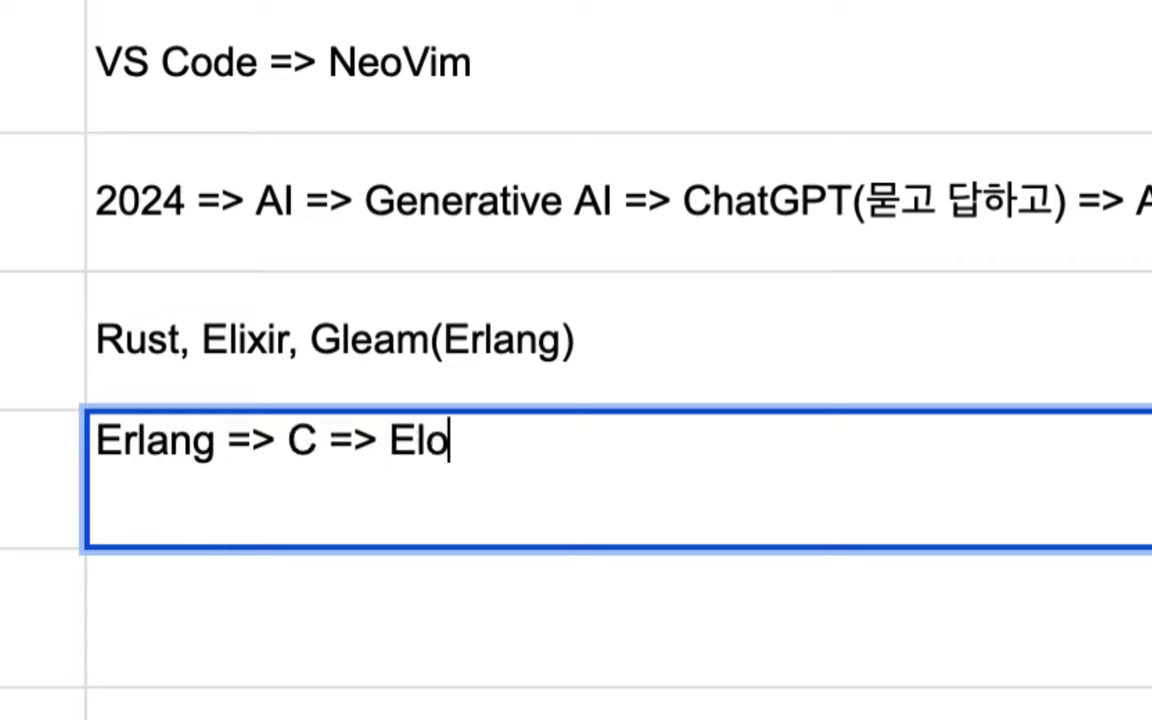
key("BackSpace")
type("ixir =")
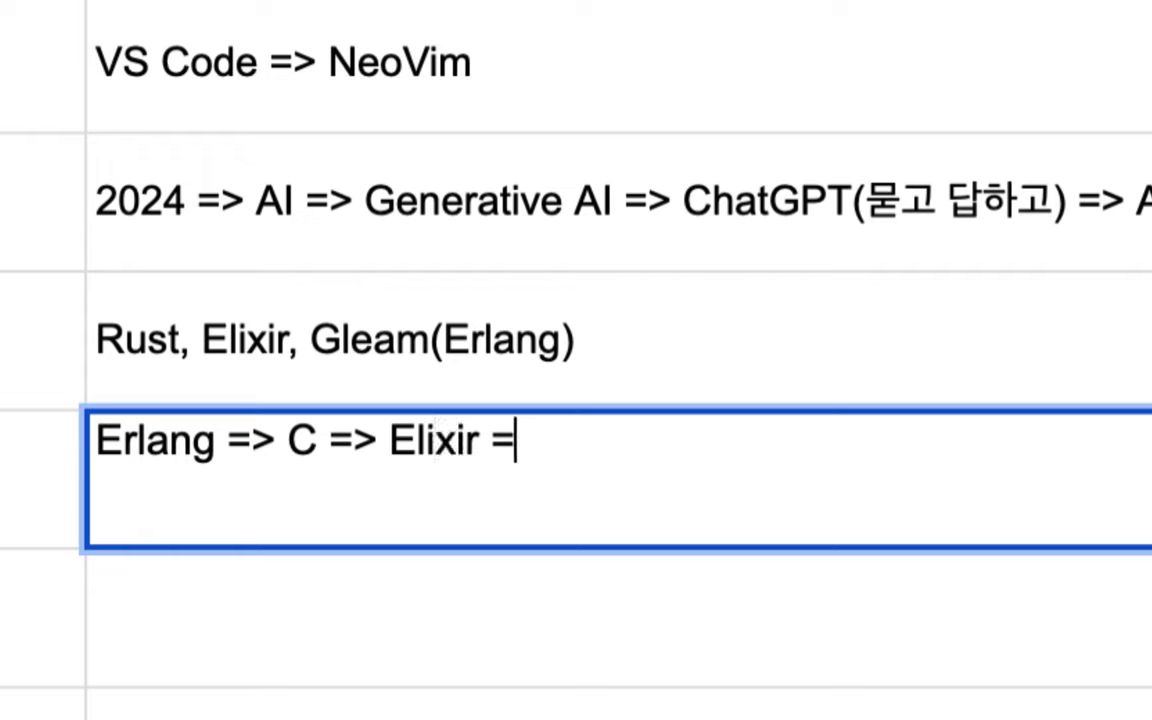
type("> Rust ")
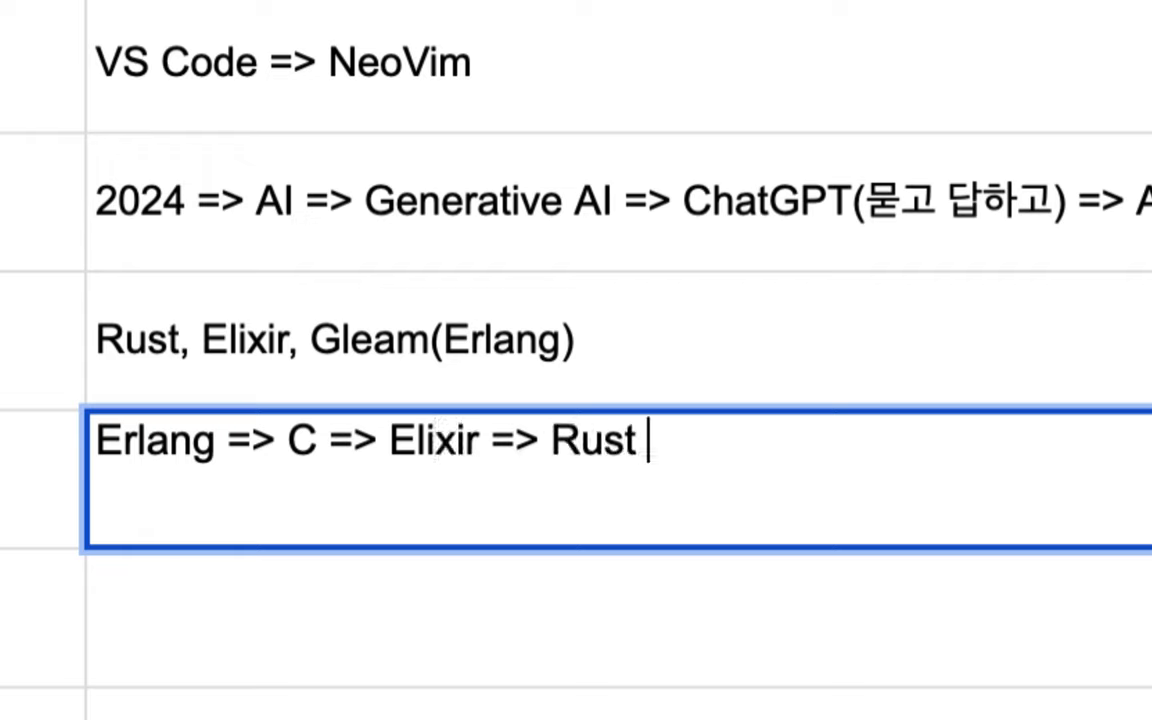
type("+ Stati")
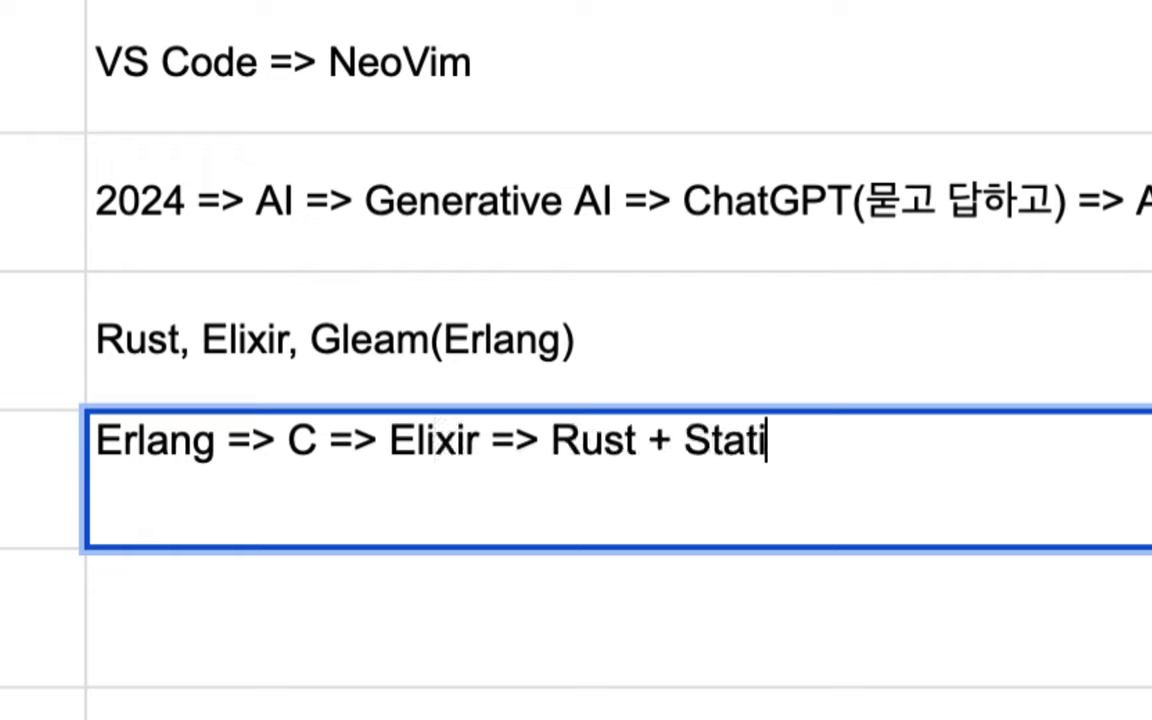
type("c")
type(" =")
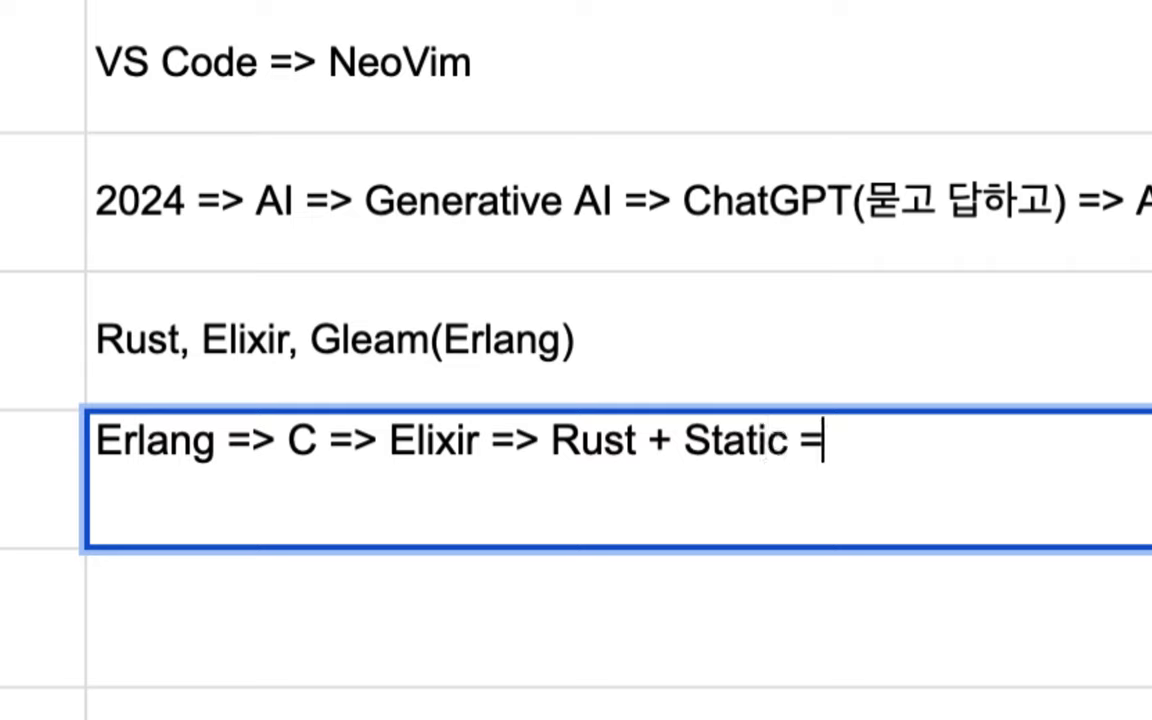
type("> Gleam")
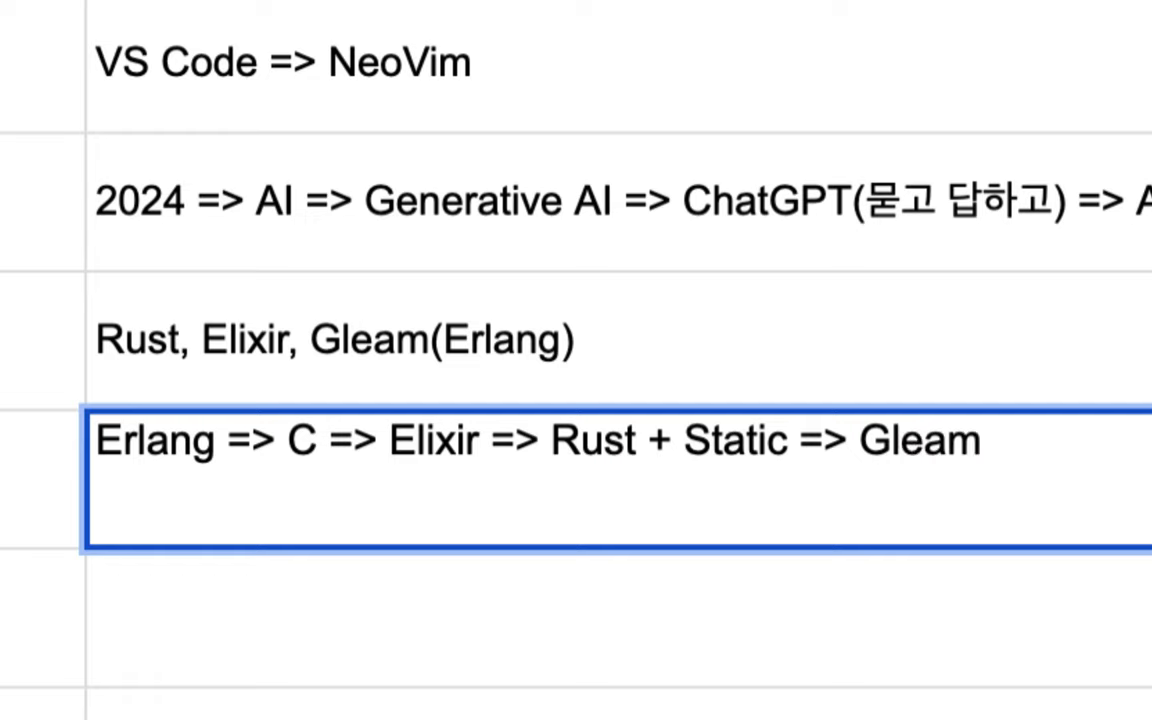
double_click(887, 443)
Append ', Python(어린이 + PhD)' to the end of the Rust, Elixir, Gleam(Erlang) note
left_click(360, 375)
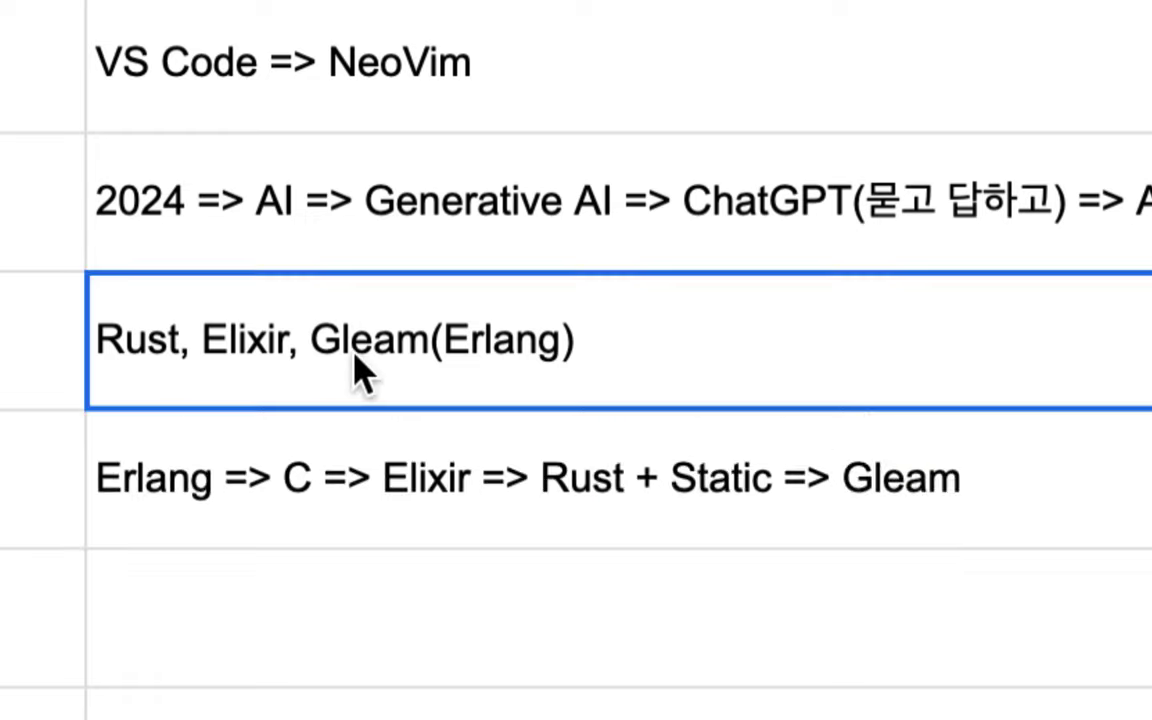
double_click(355, 370)
double_click(350, 302)
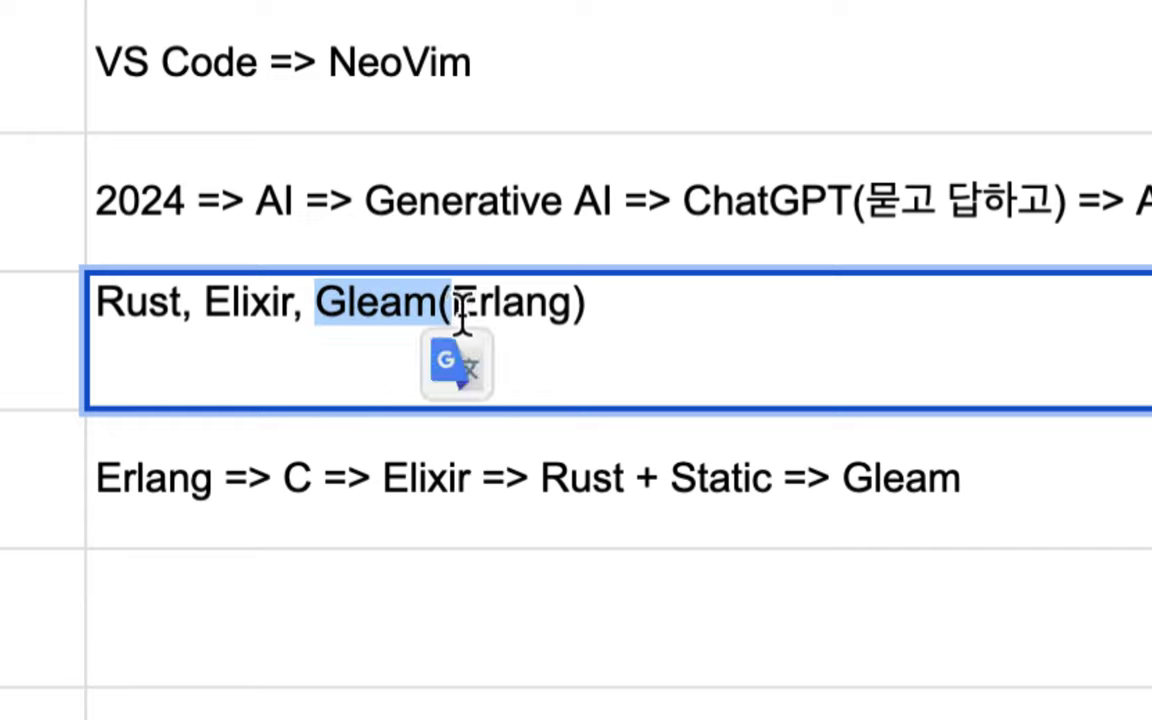
left_click_drag(166, 303, 445, 301)
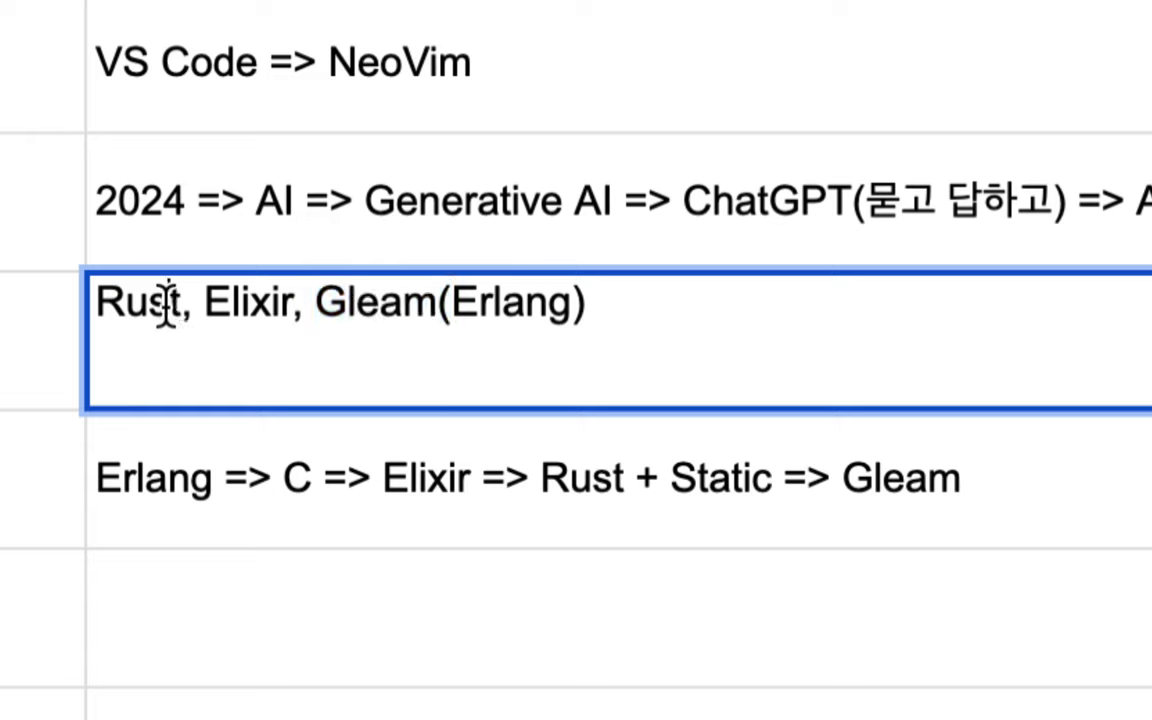
left_click(640, 301)
type(", Python")
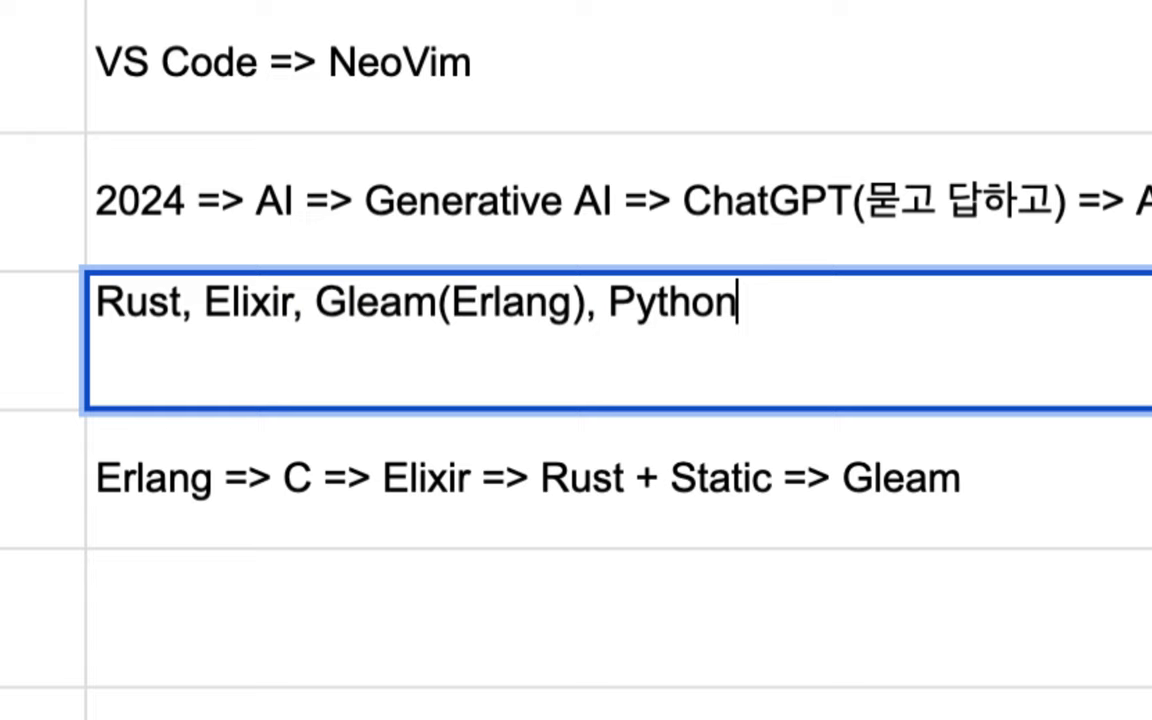
type("(어린")
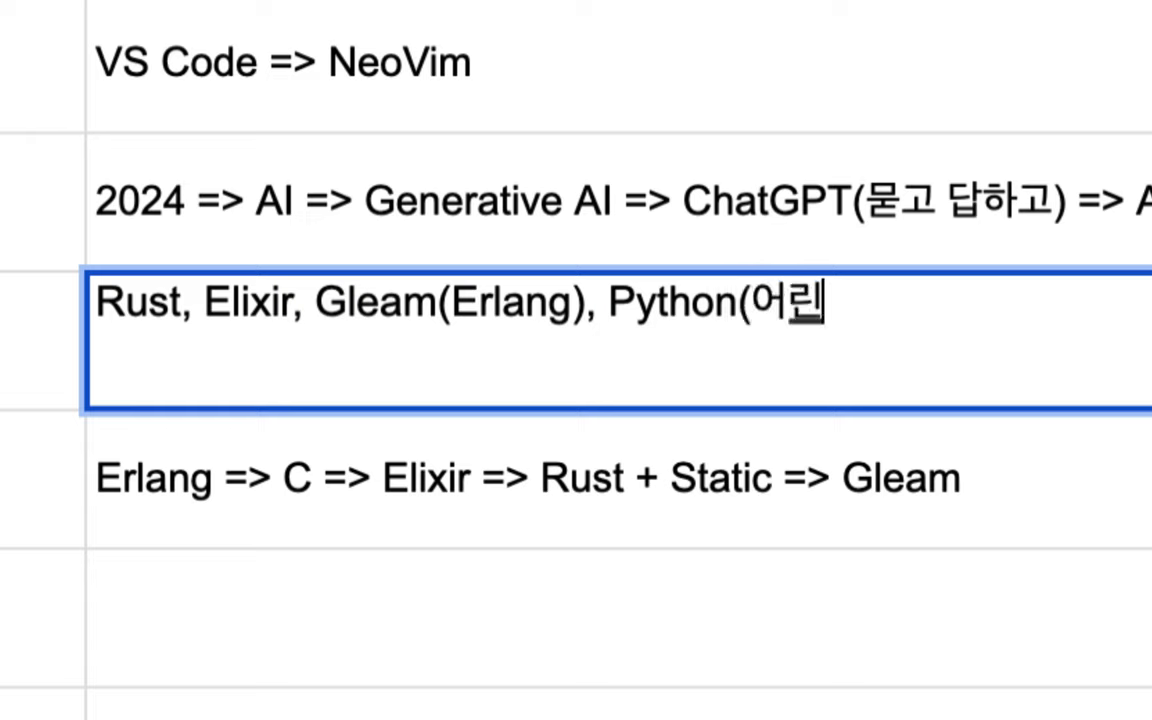
type("이 + ")
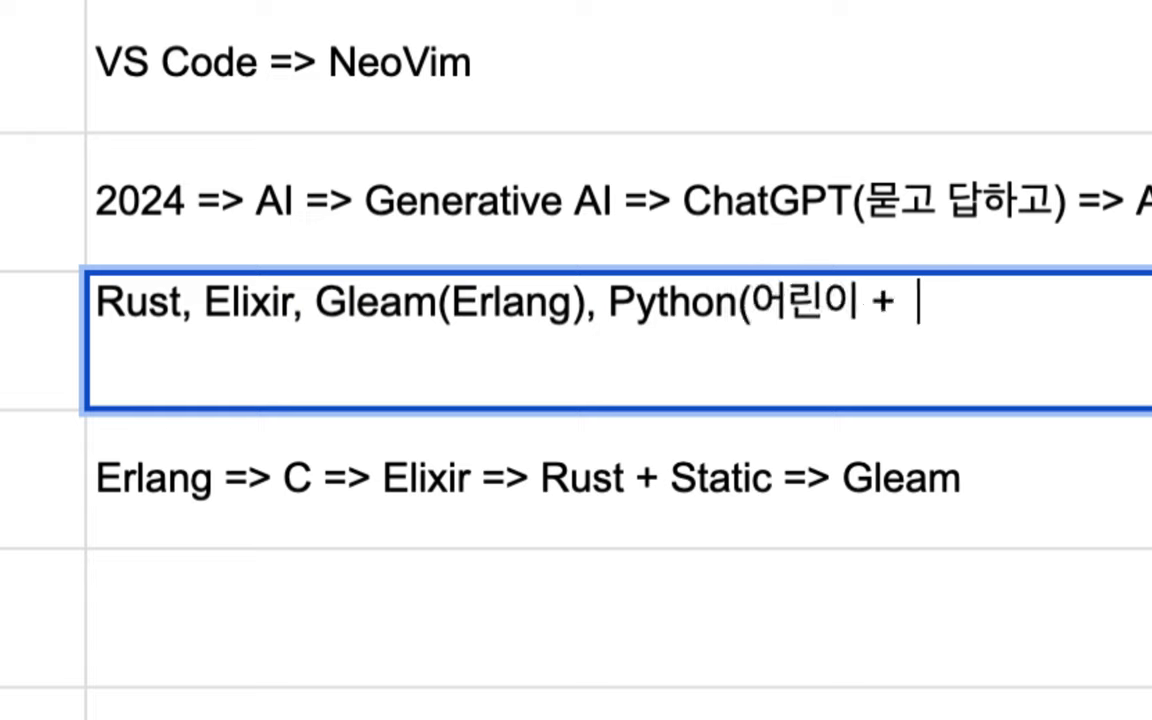
type(" ㅔㅛ의")
key("BackSpace")
key("BackSpace")
key("BackSpace")
type("Phd")
key("BackSpace")
type("D")
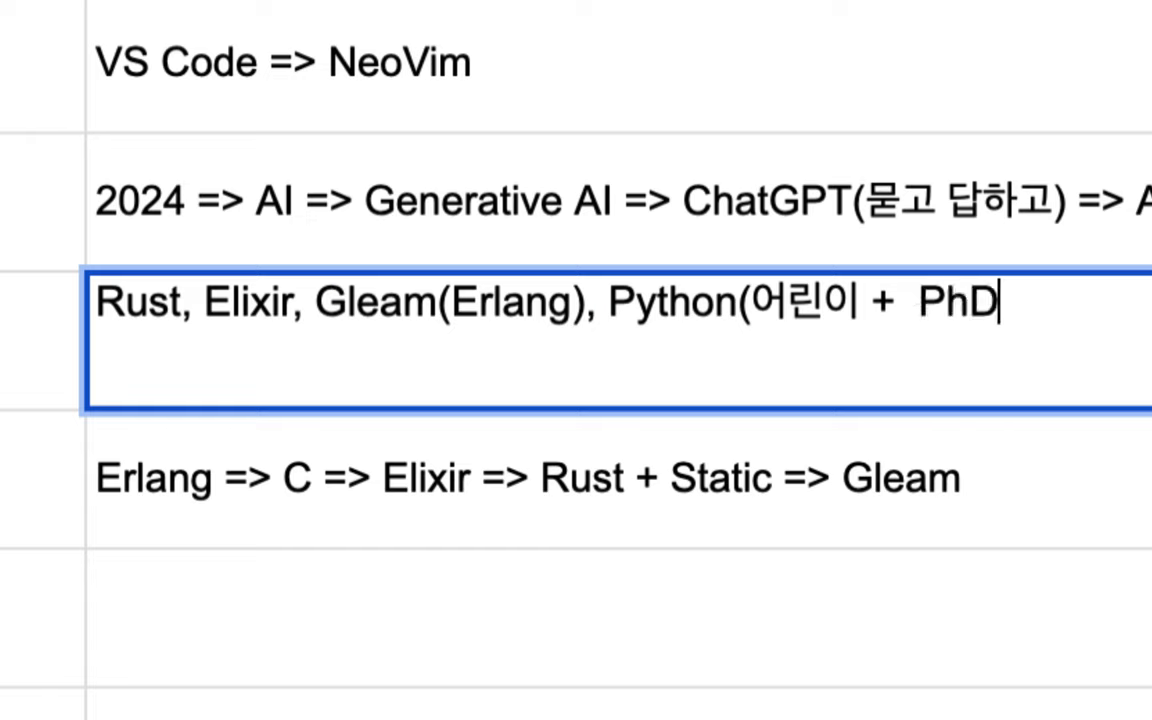
type(")")
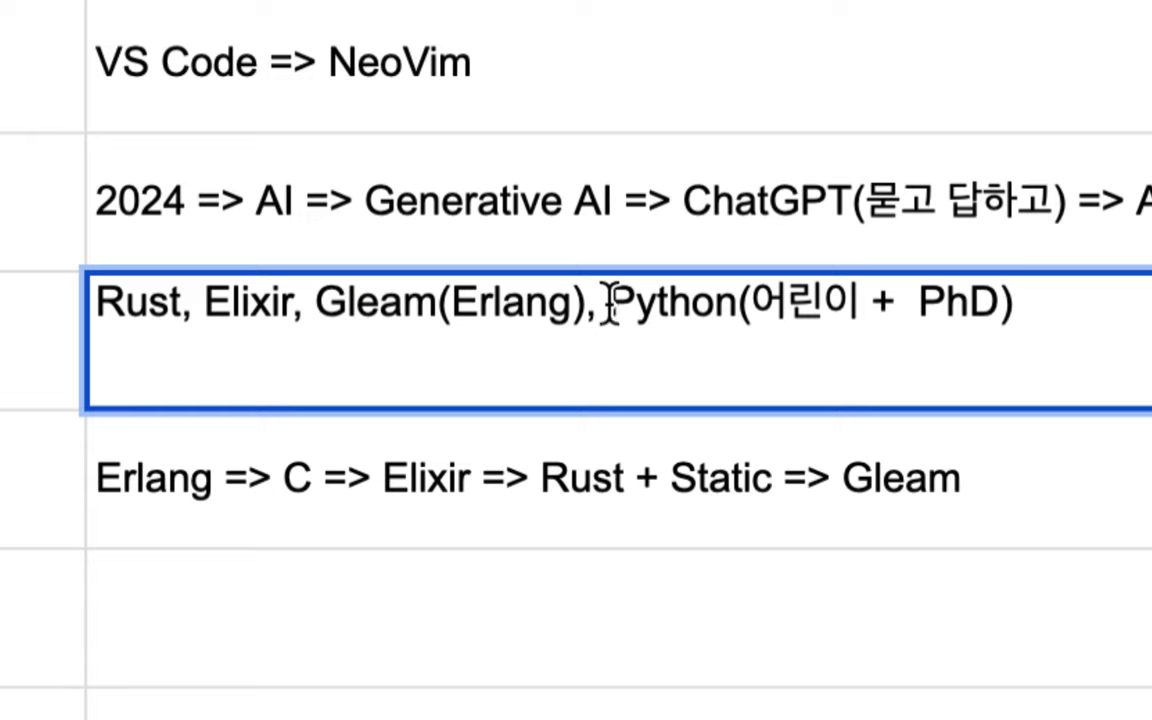
left_click_drag(609, 303, 750, 302)
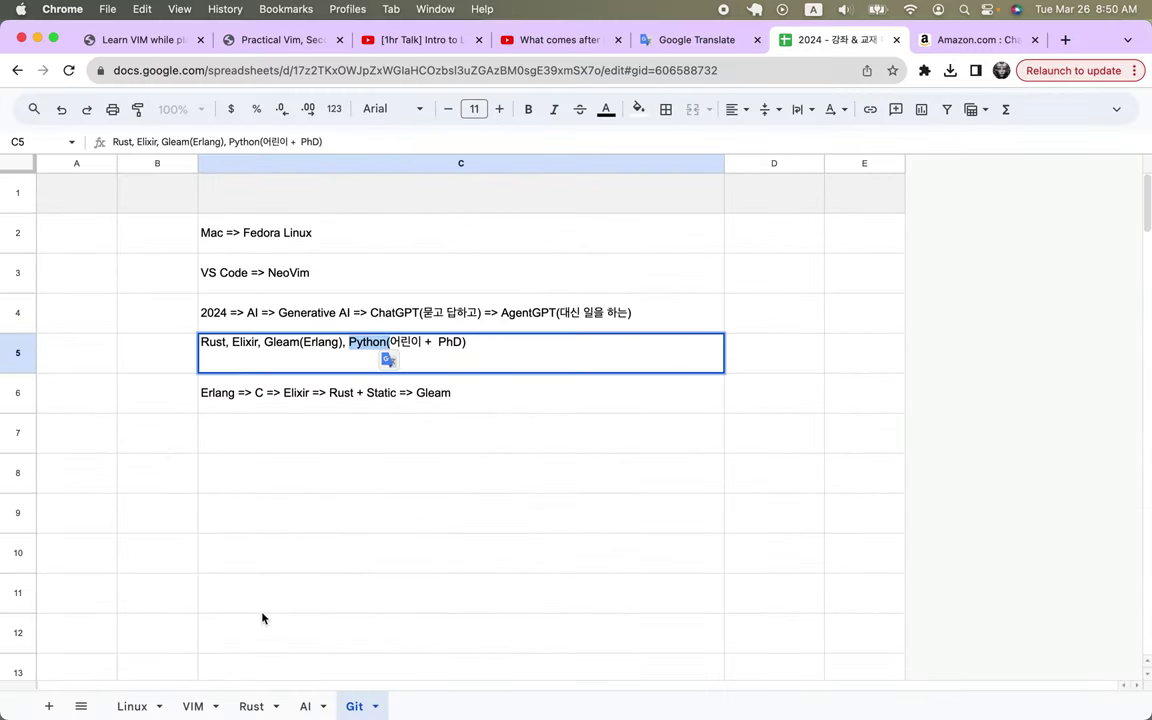
left_click(305, 706)
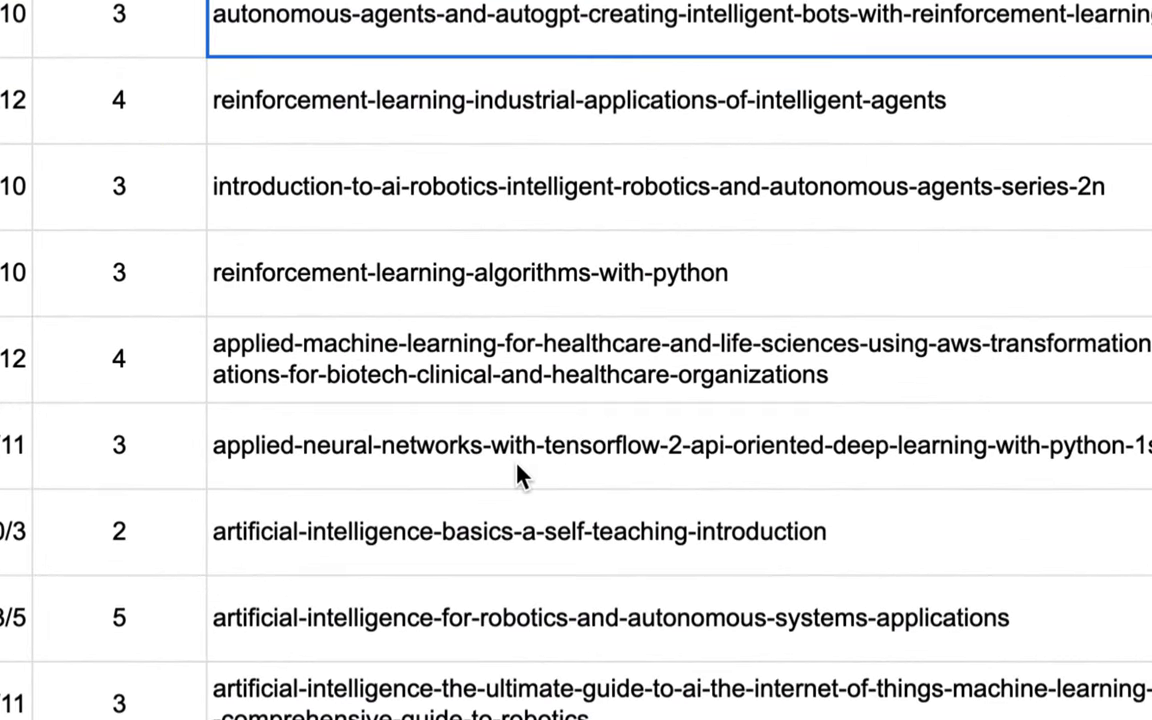
left_click(517, 465)
scroll(517, 465, "down", 3)
scroll(722, 390, "down", 1)
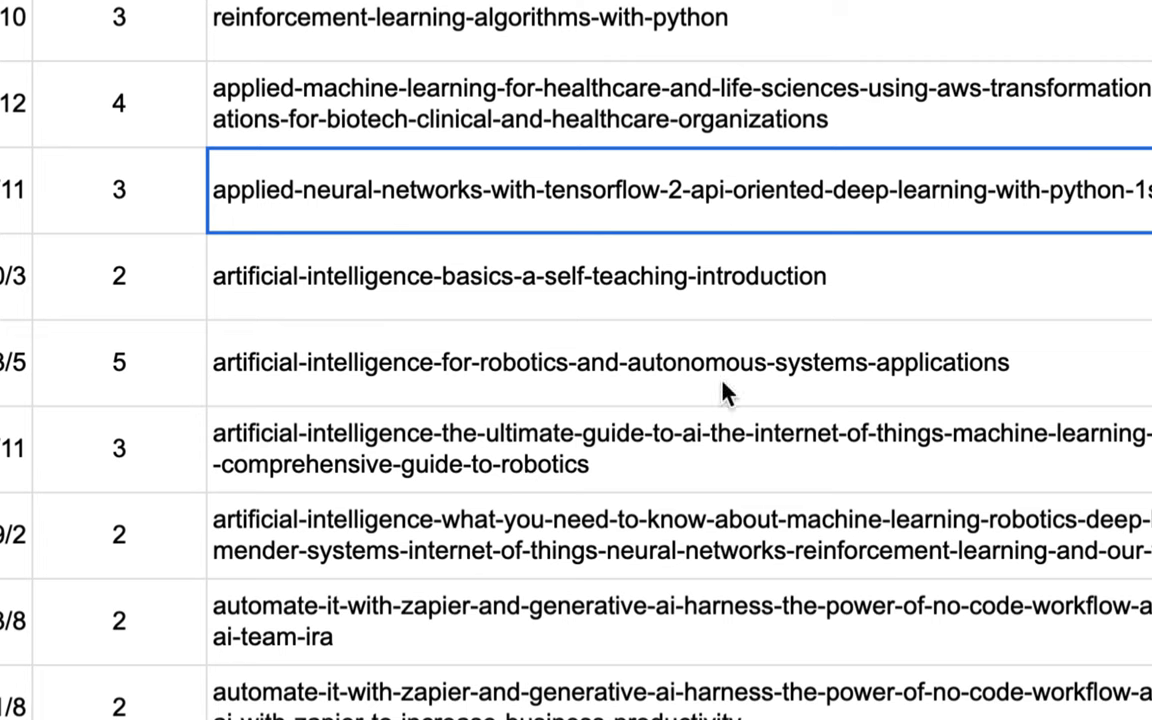
double_click(1052, 212)
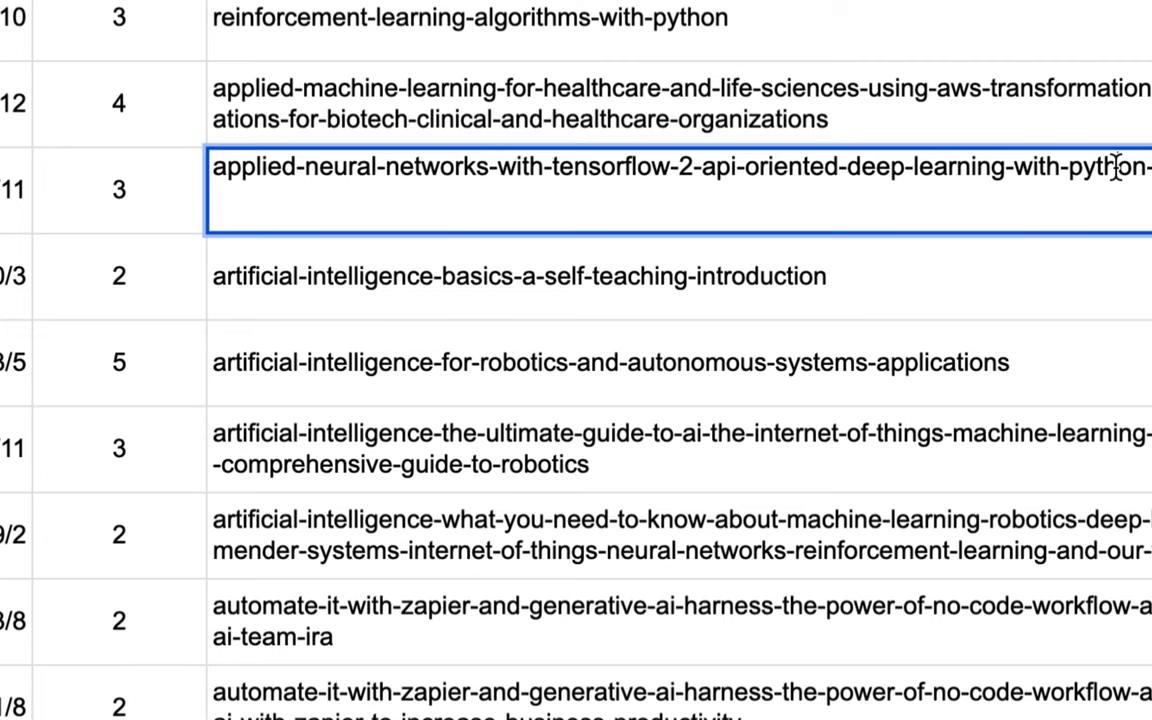
double_click(1107, 168)
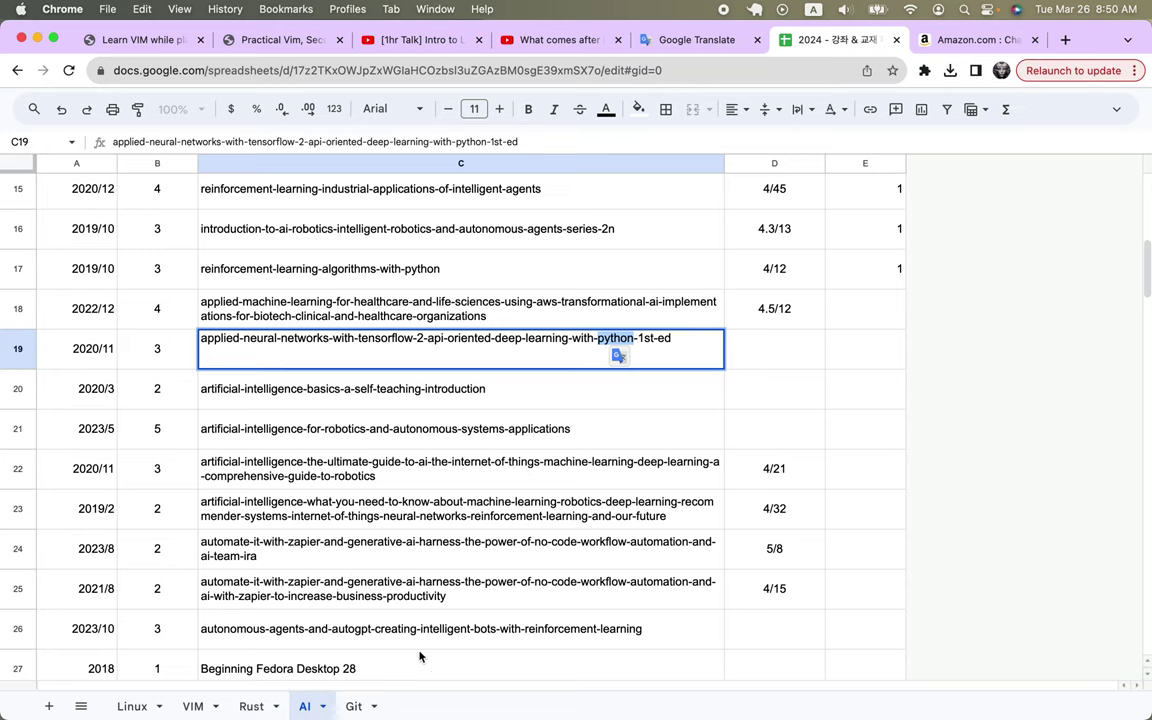
left_click(355, 706)
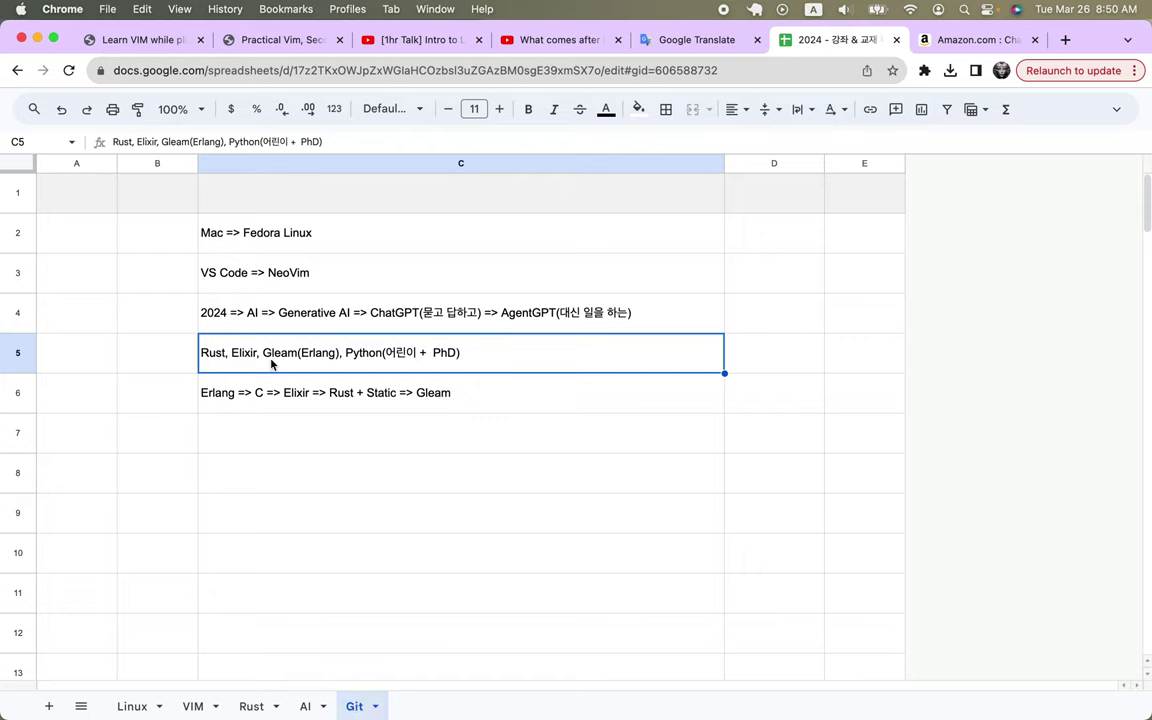
Enter the title '2024년 강좌 진행' in cell C1
left_click(288, 200)
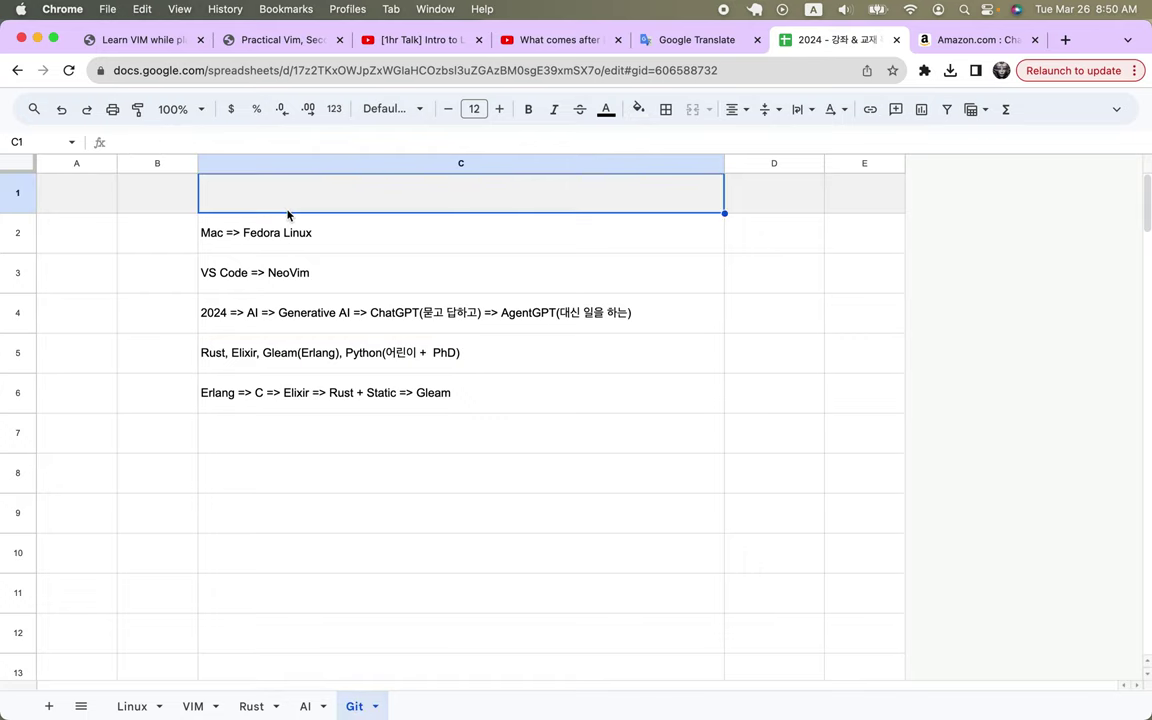
type("2024s")
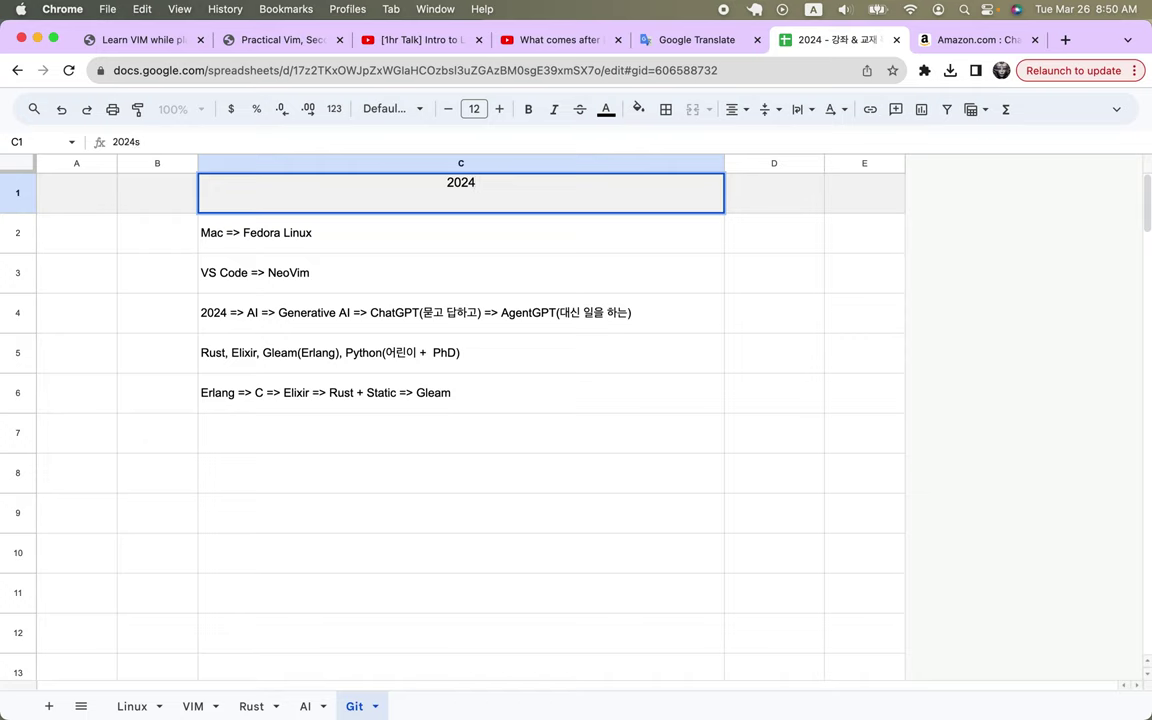
key("ctrl+space")
type("년 강좌 ")
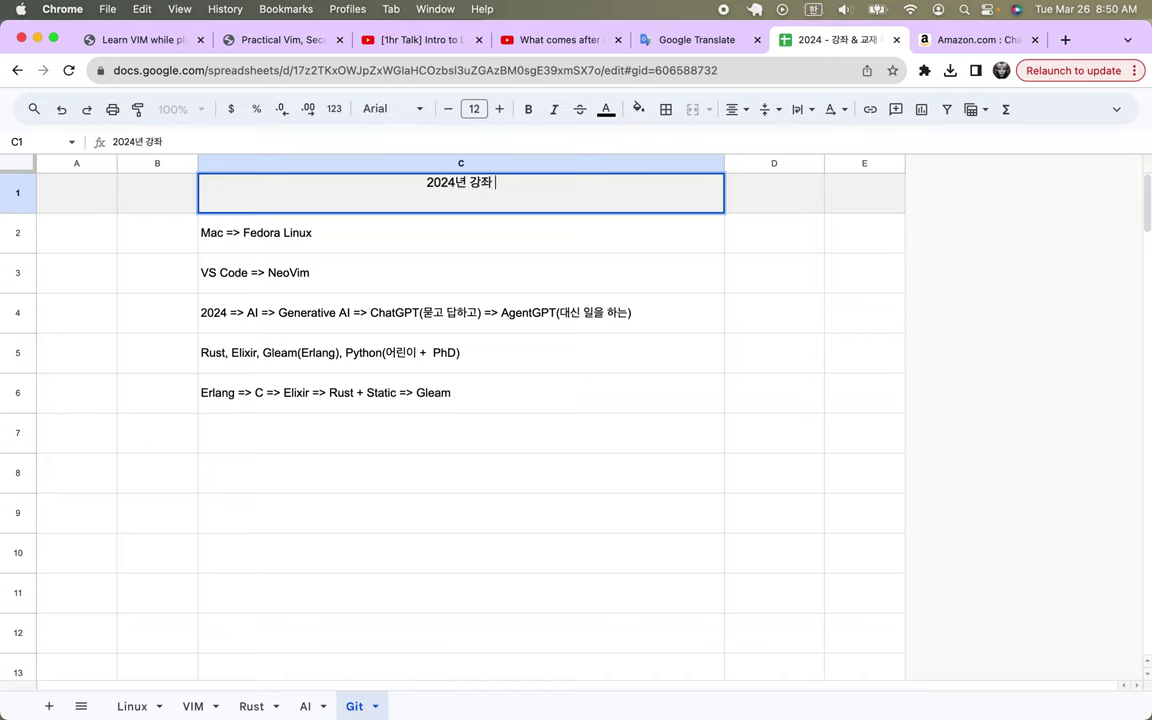
type("진행")
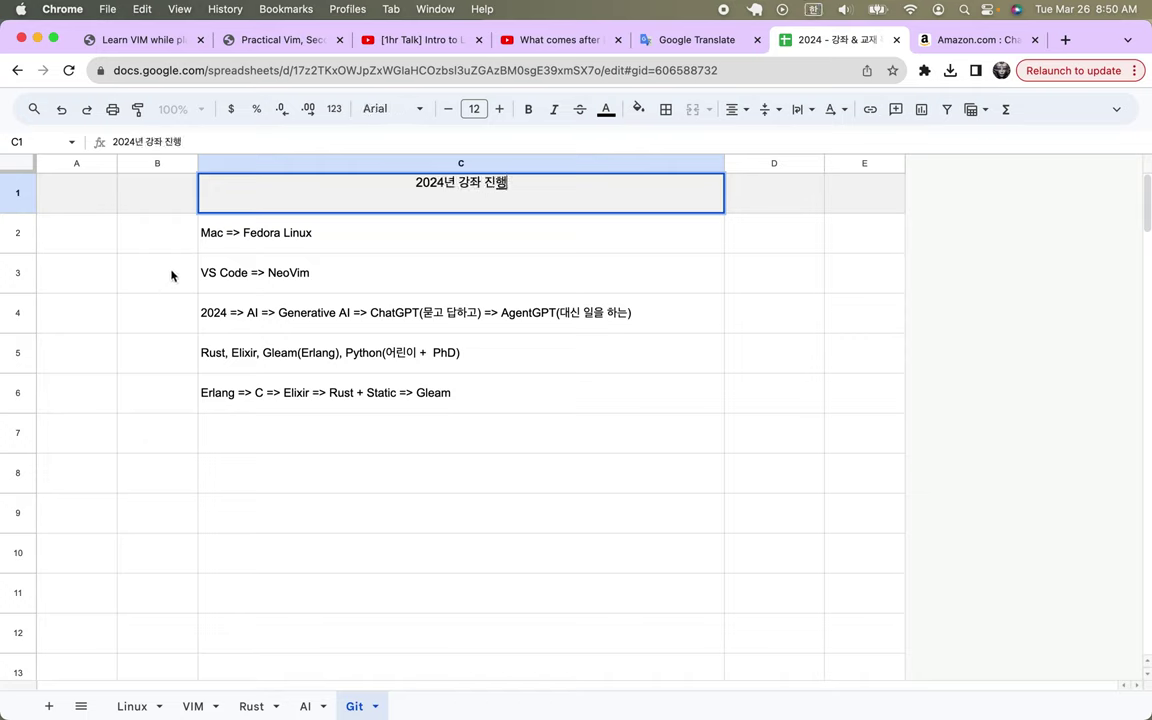
key("Return")
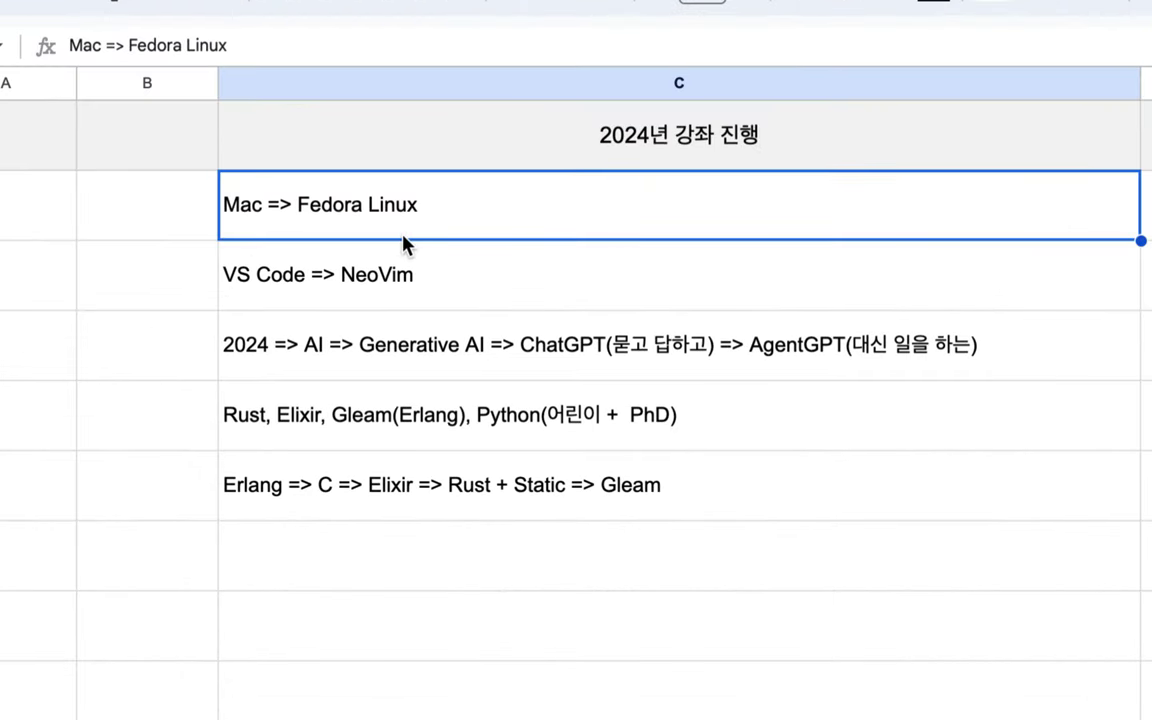
Type '기초적 => 중급 + 고급' into C7, then select Rust and Elixir in the Erlang row
left_click(296, 568)
type("ㄱ")
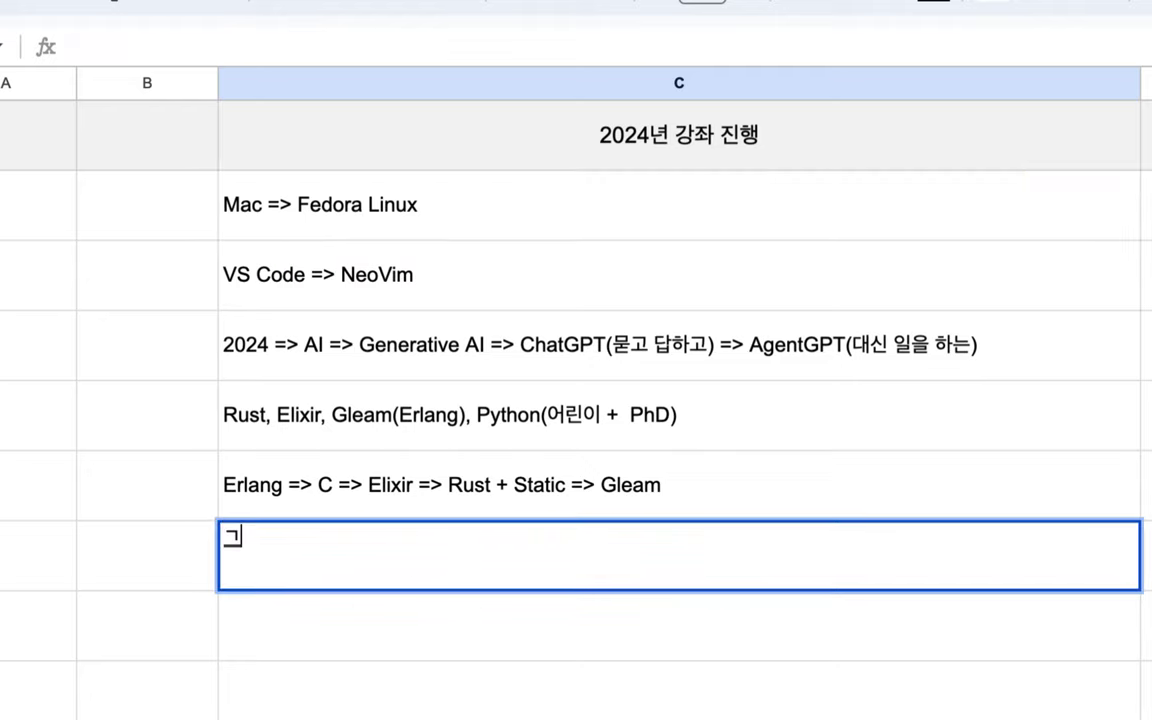
type("ㅣ초적")
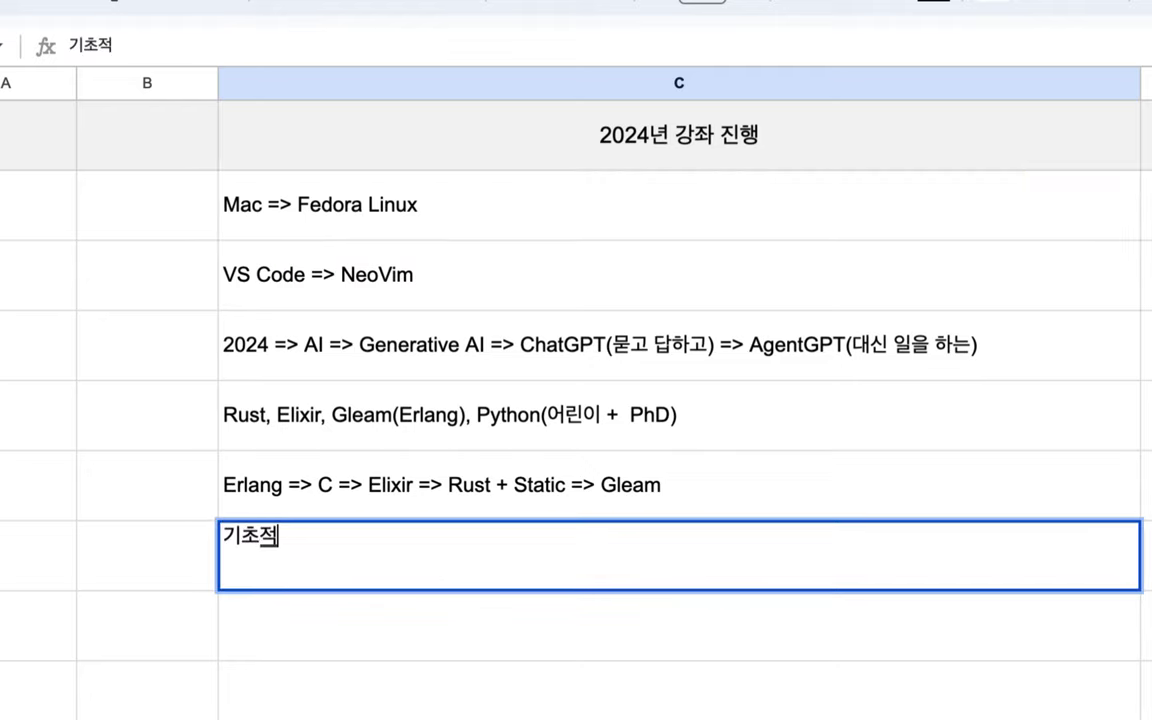
type(" =")
type("> ")
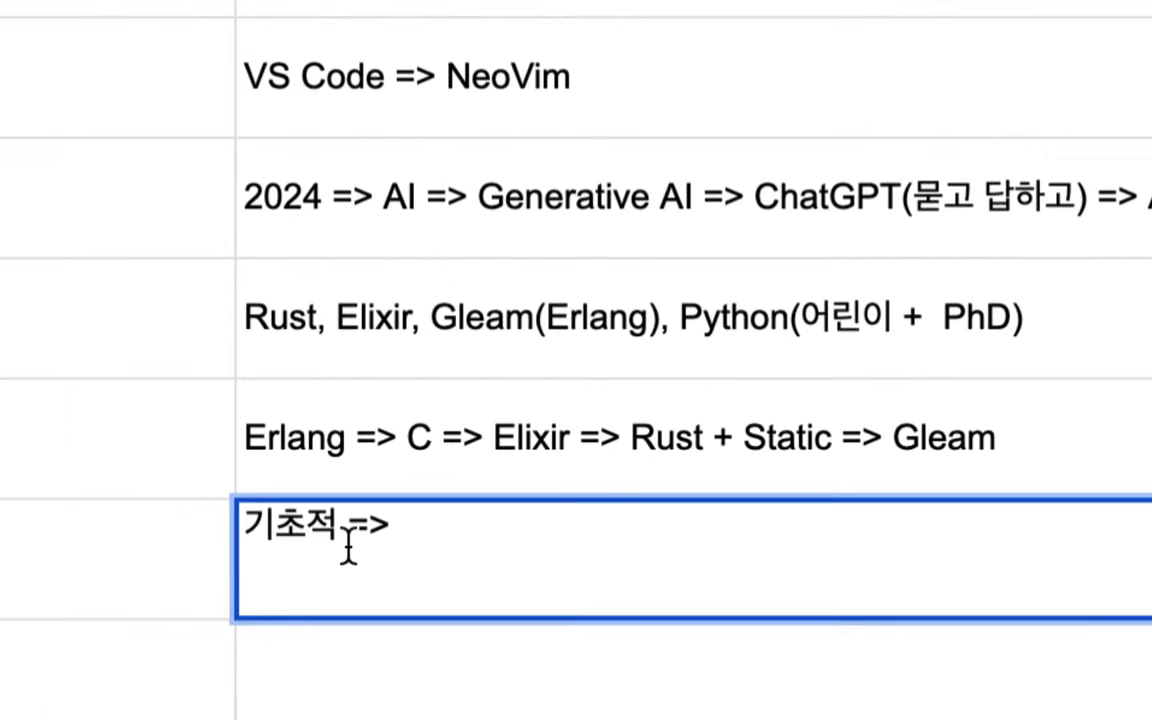
type("중급")
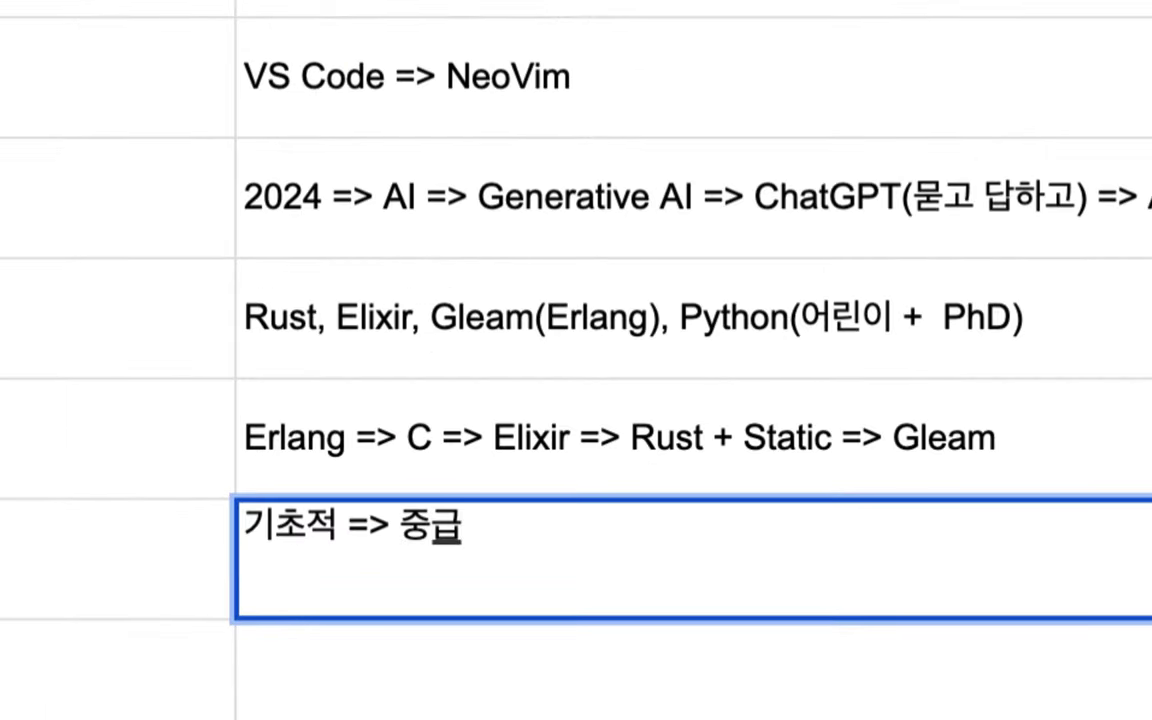
type(" + ㄱ고급")
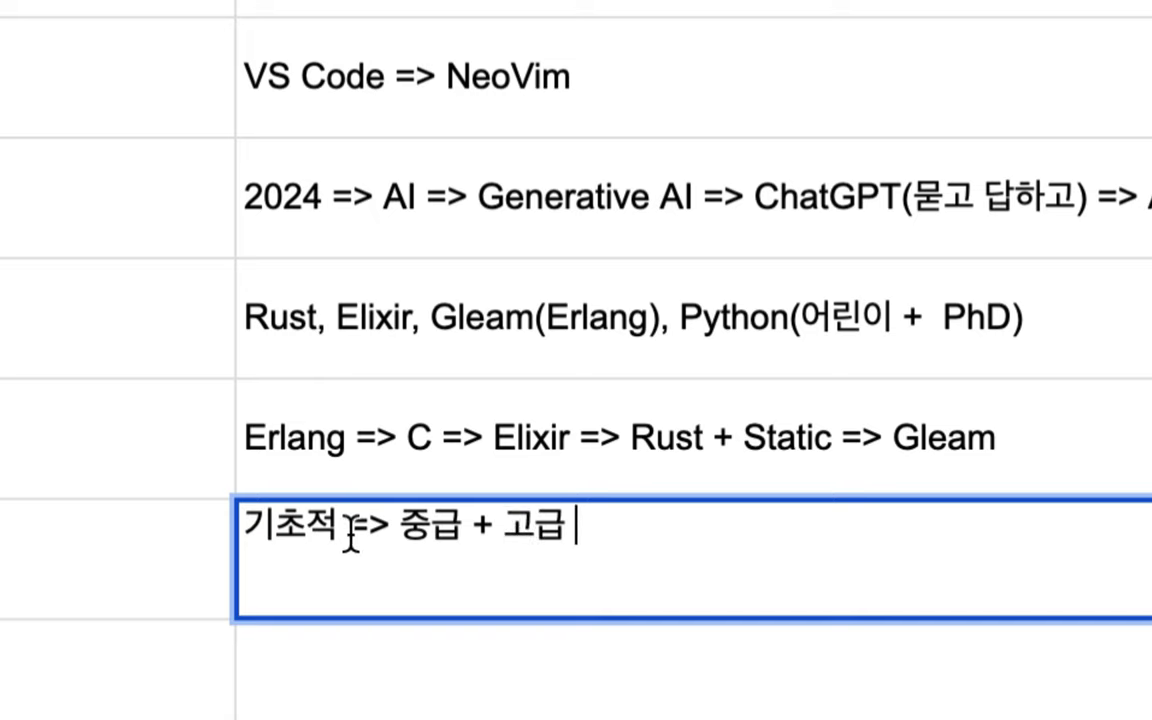
left_click(666, 448)
double_click(666, 450)
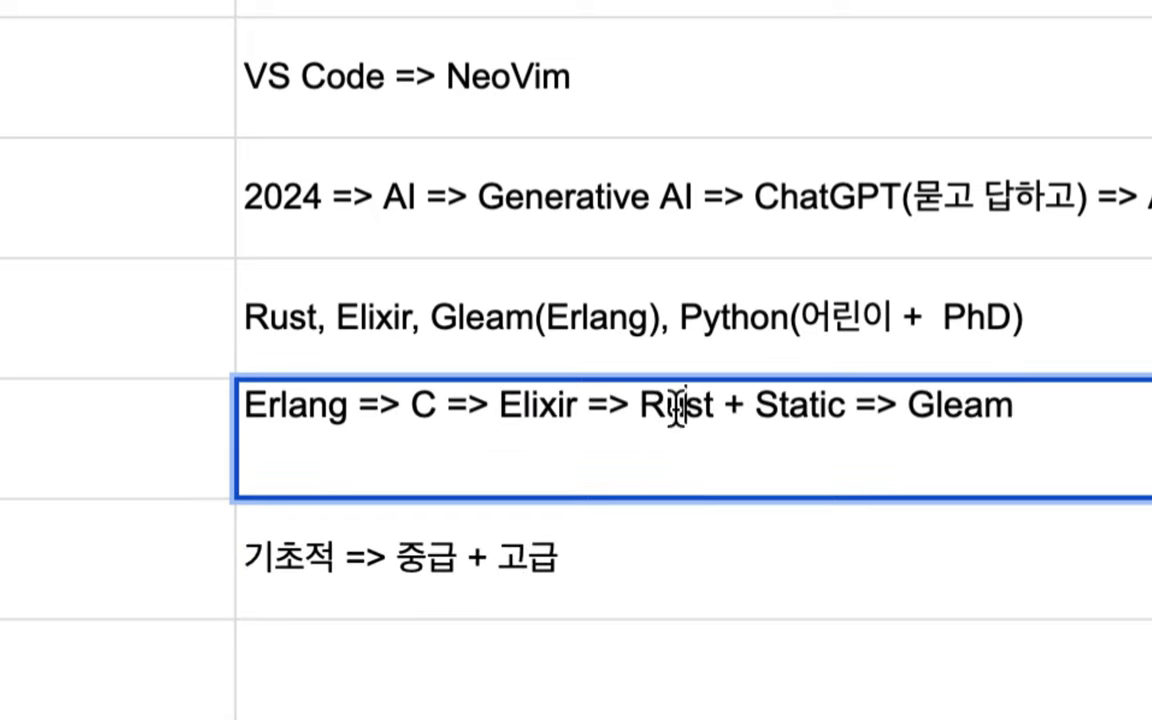
double_click(674, 404)
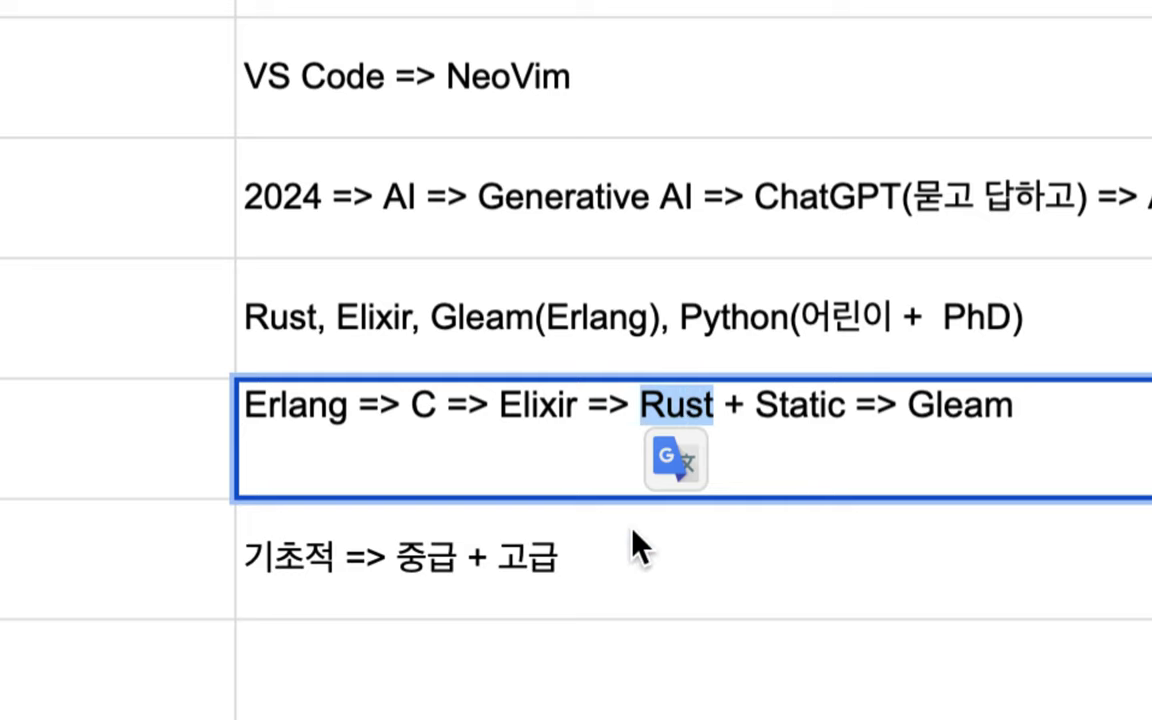
double_click(536, 405)
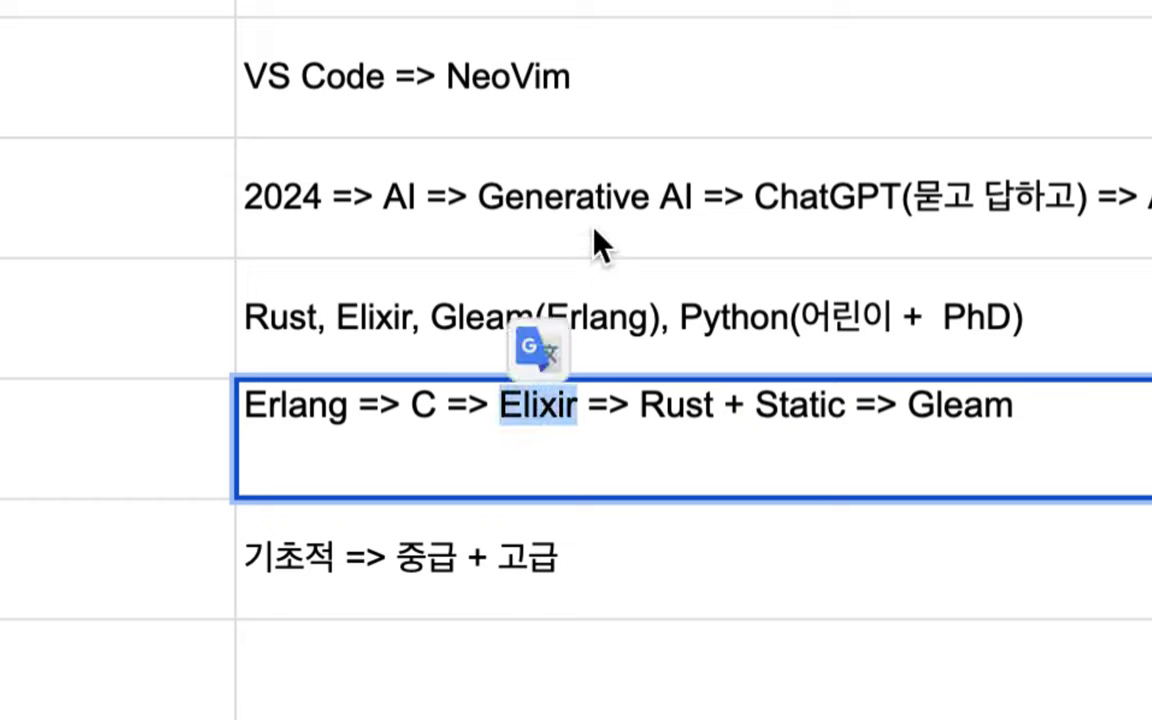
left_click(543, 225)
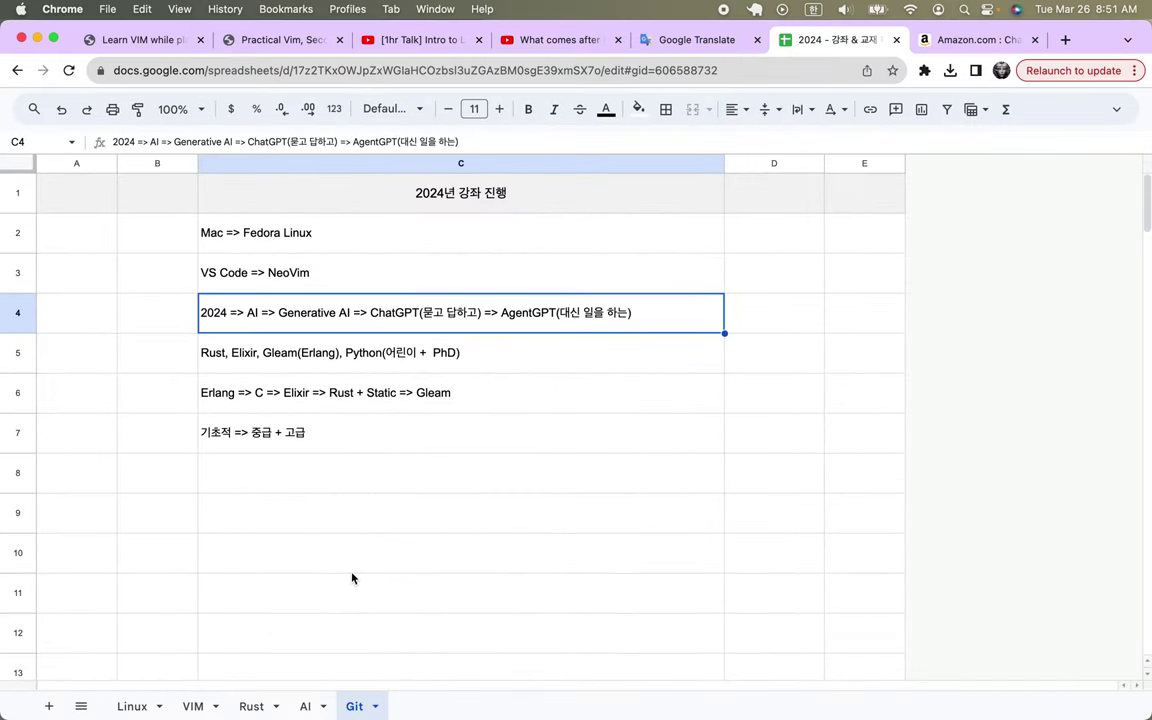
Go to the top of the AI sheet and highlight the Chatgpt-for-coders title in C2
left_click(306, 708)
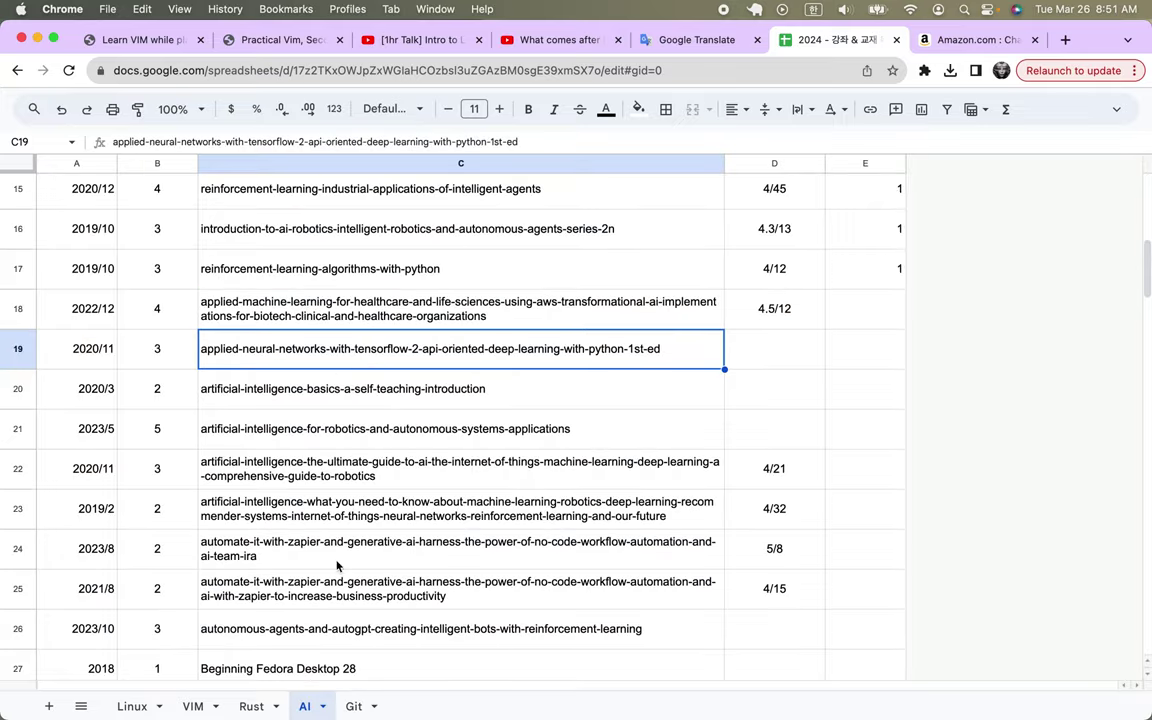
scroll(429, 424, "up", 10)
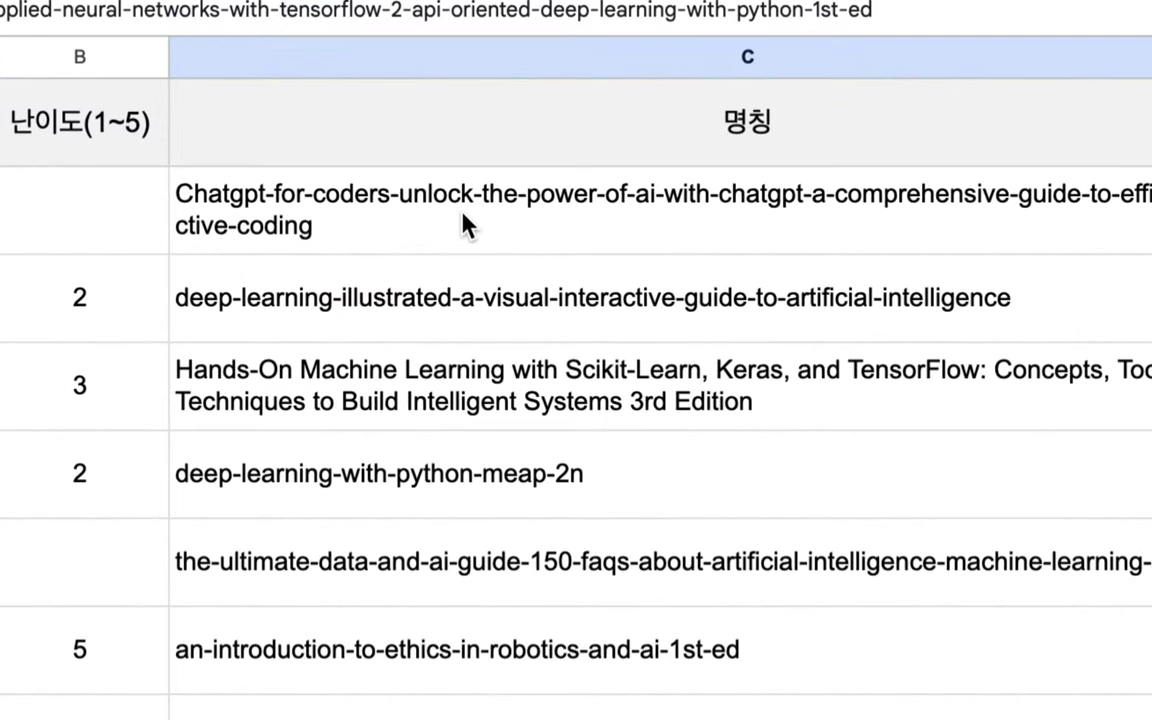
left_click(332, 240)
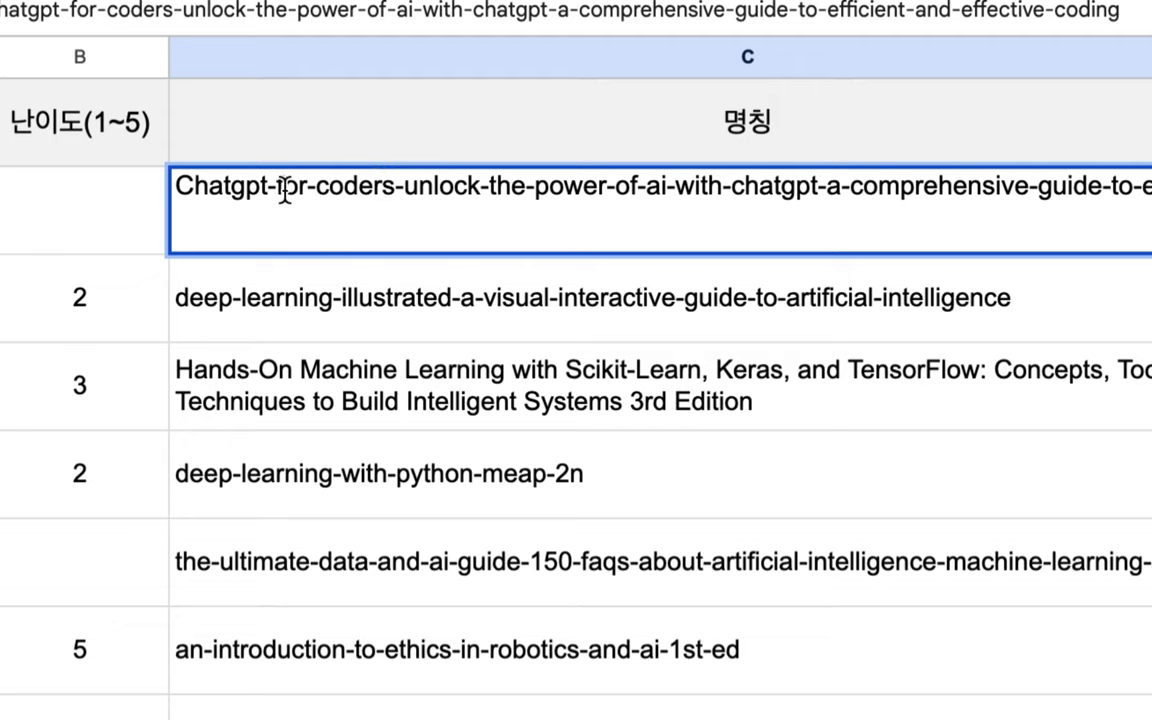
mouse_move(260, 187)
left_mouse_down()
mouse_move(673, 200)
mouse_move(950, 190)
left_mouse_up()
left_click(810, 188)
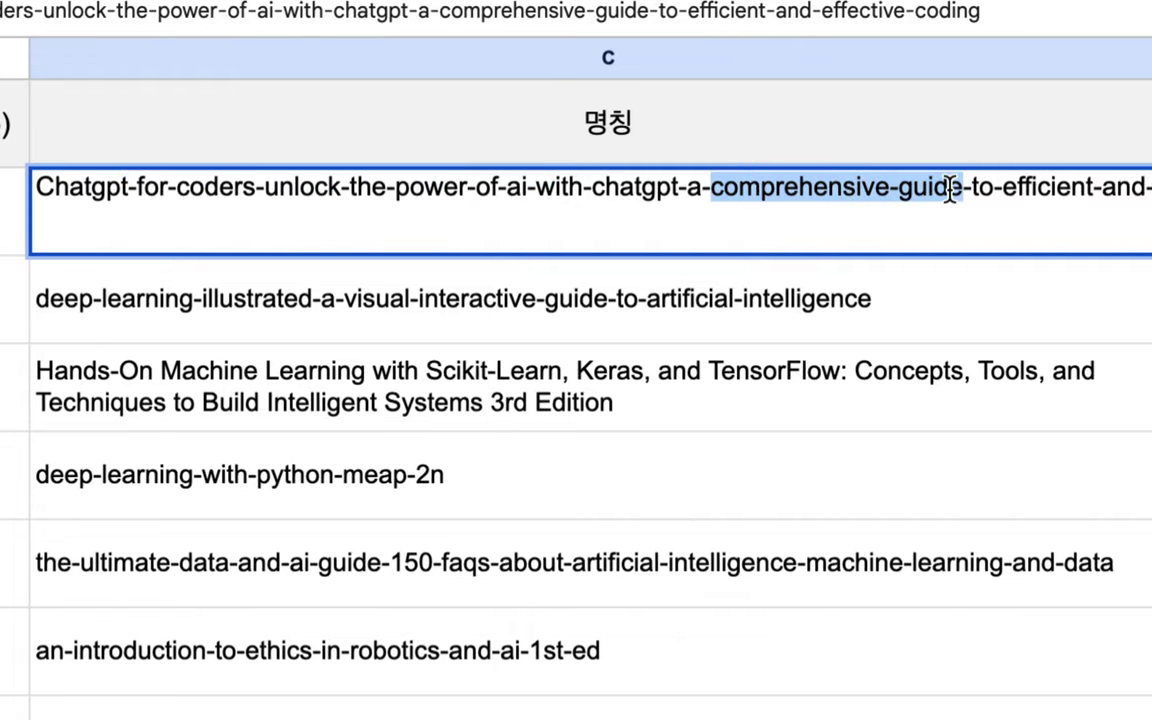
Inspect the Deep Learning Illustrated and Hands-On Machine Learning titles in C3 and C4, unchanged
left_click(388, 285)
double_click(388, 288)
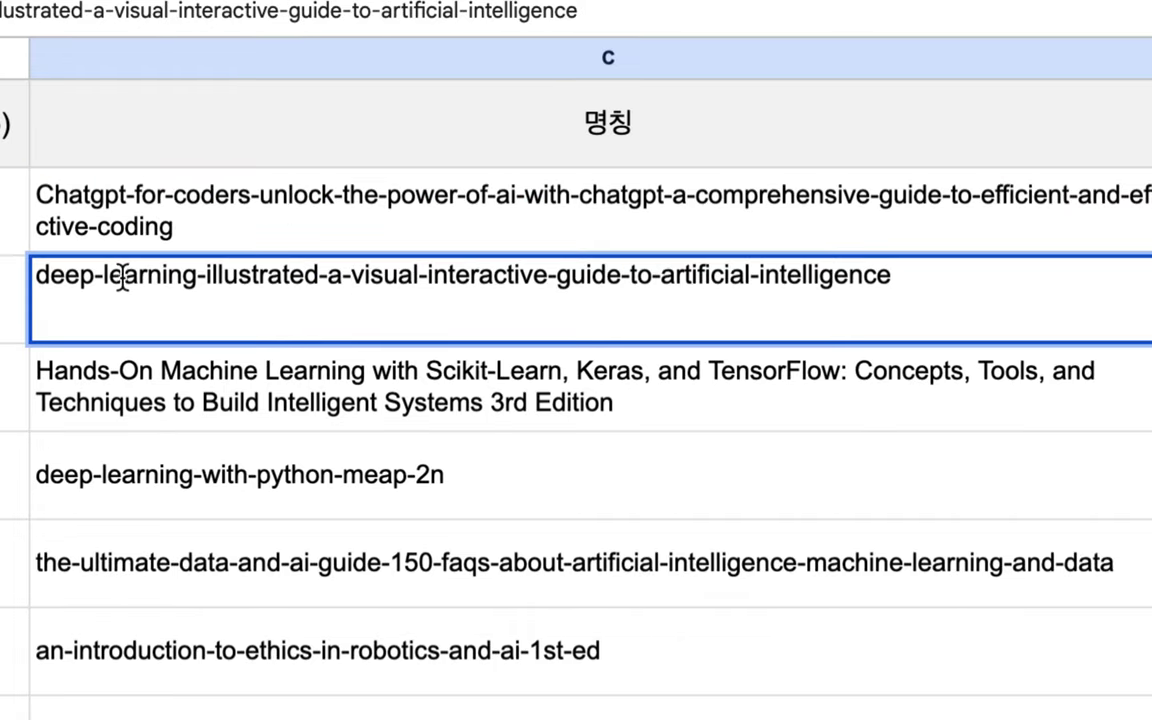
mouse_move(34, 281)
left_mouse_down()
mouse_move(326, 272)
mouse_move(570, 284)
left_mouse_up()
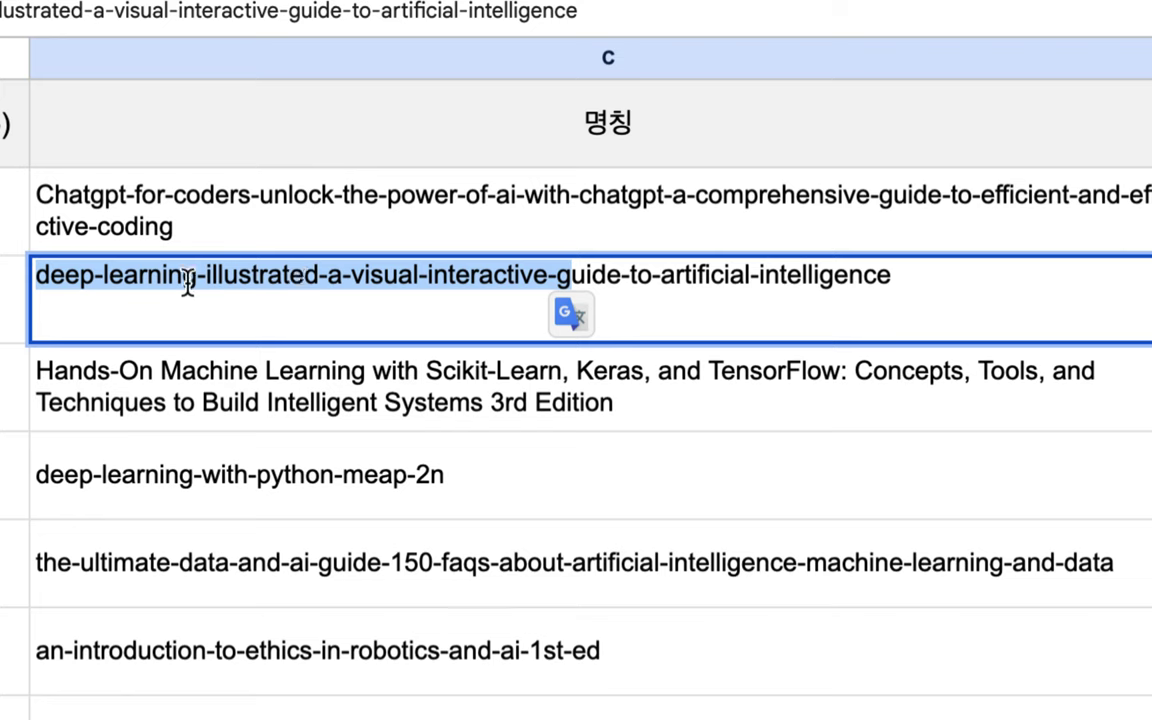
left_click(330, 226)
left_click(324, 303, "shift")
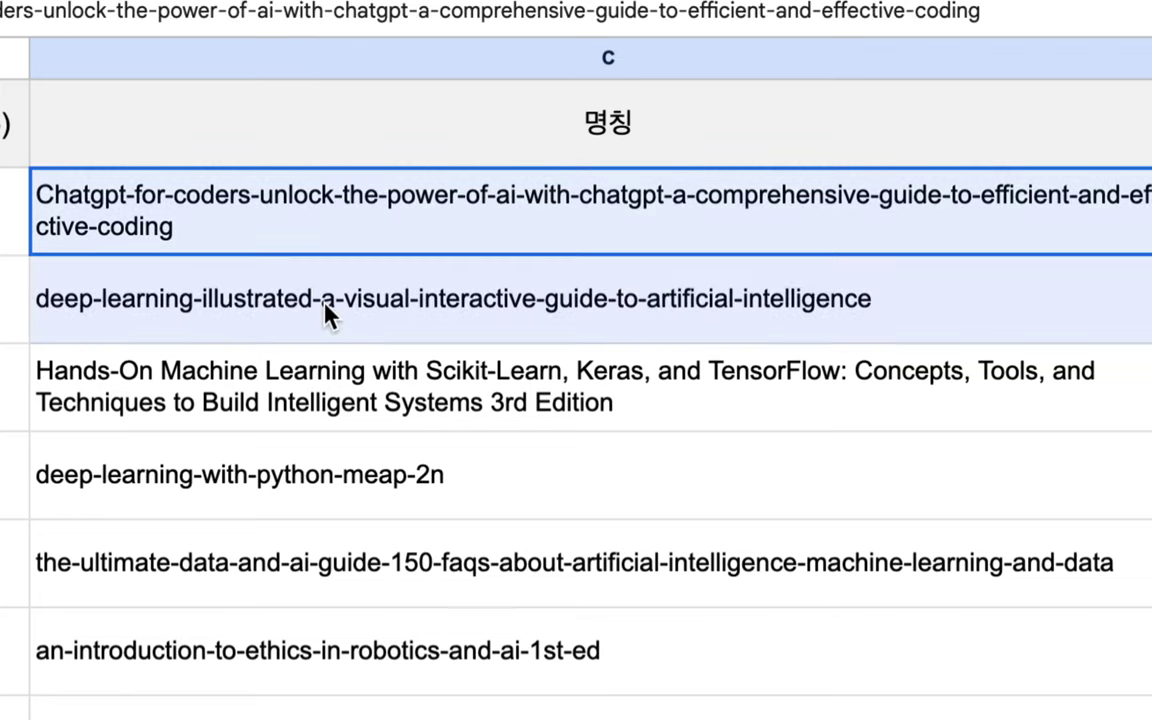
left_click(235, 400)
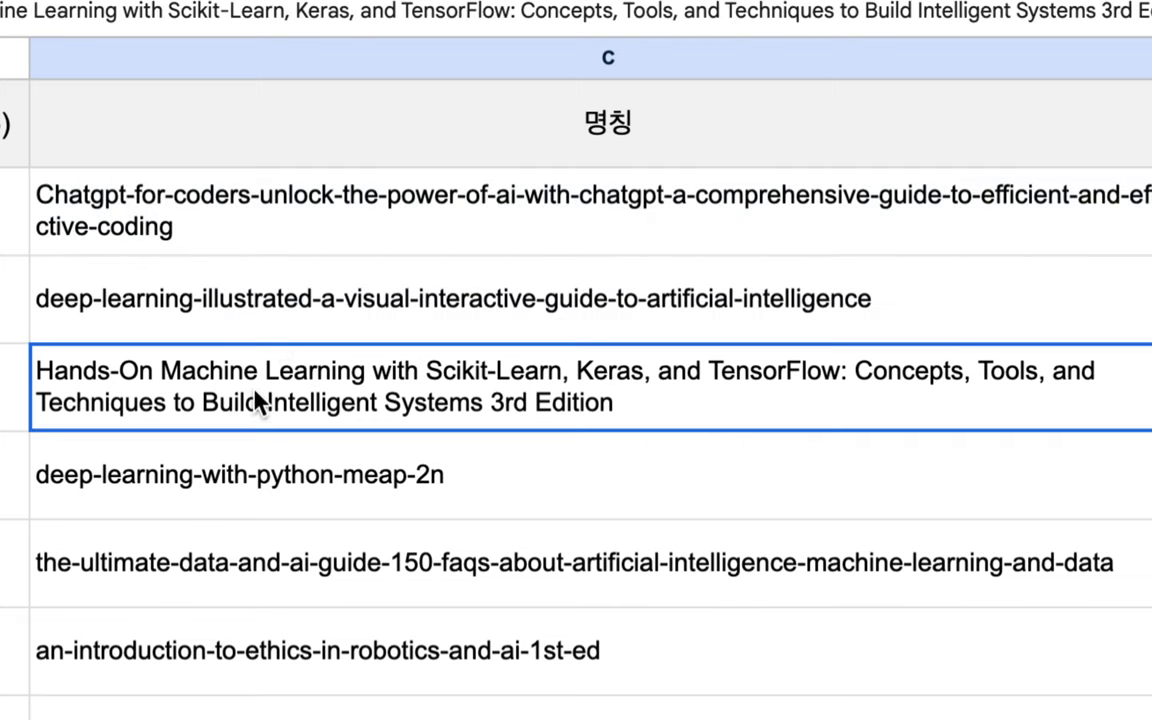
double_click(505, 405)
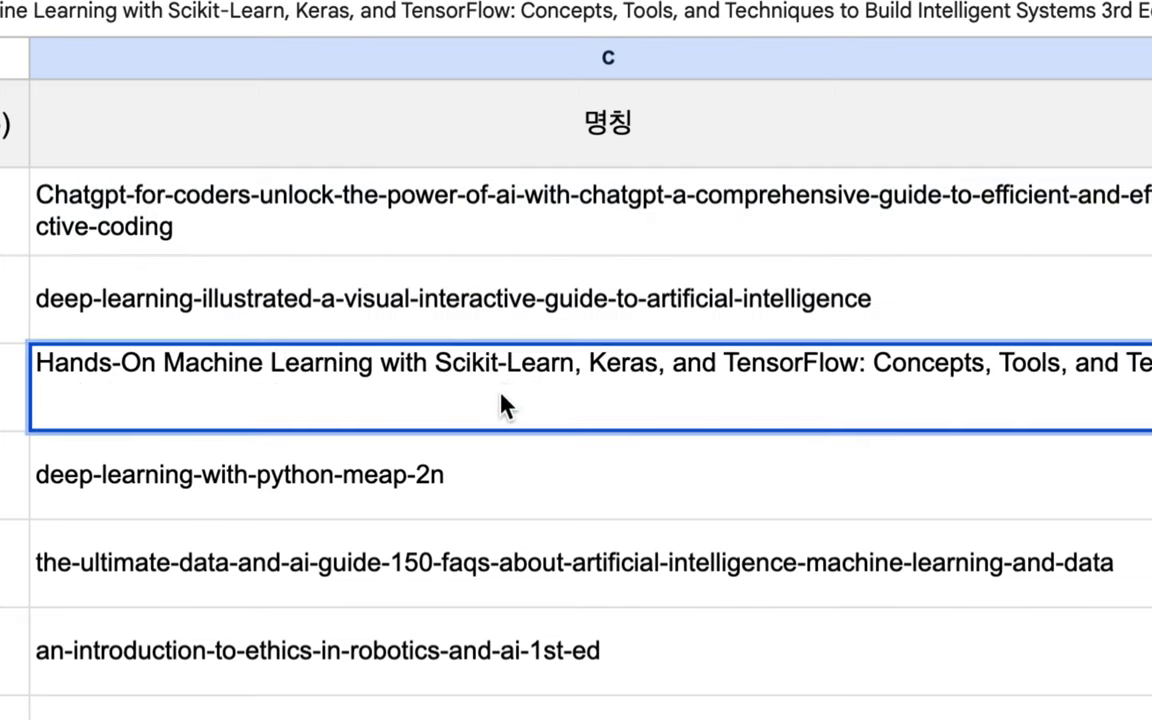
scroll(1085, 342, "right", 10)
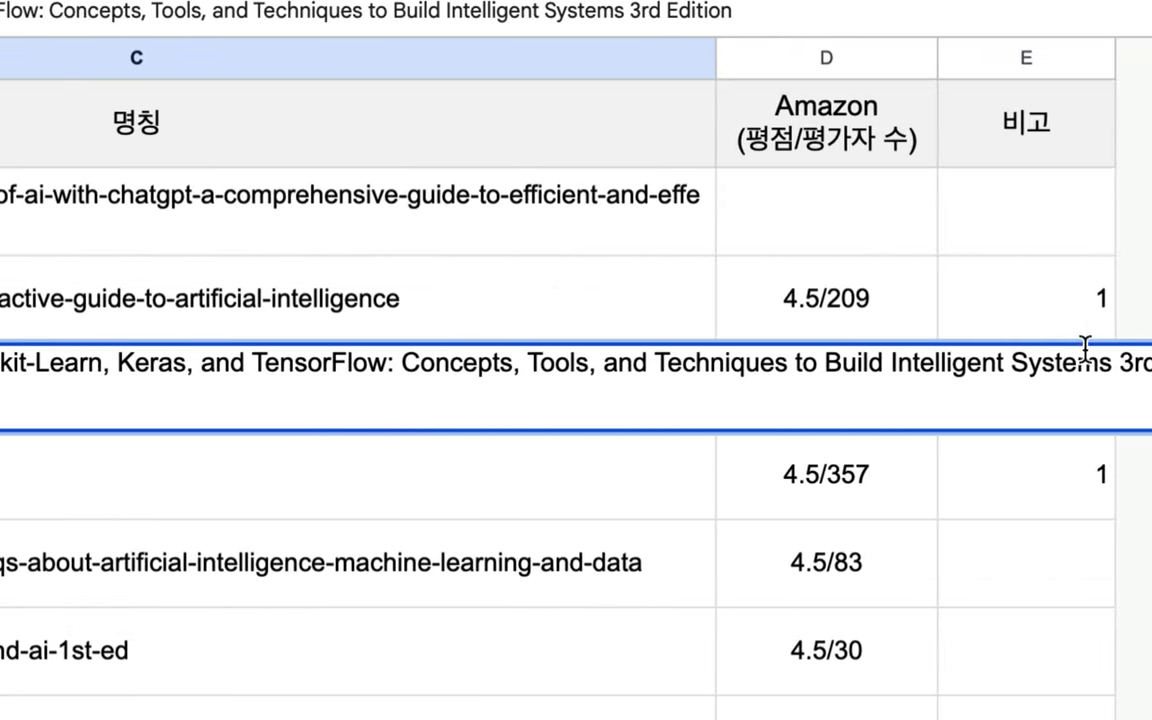
left_click_drag(775, 362, 900, 364)
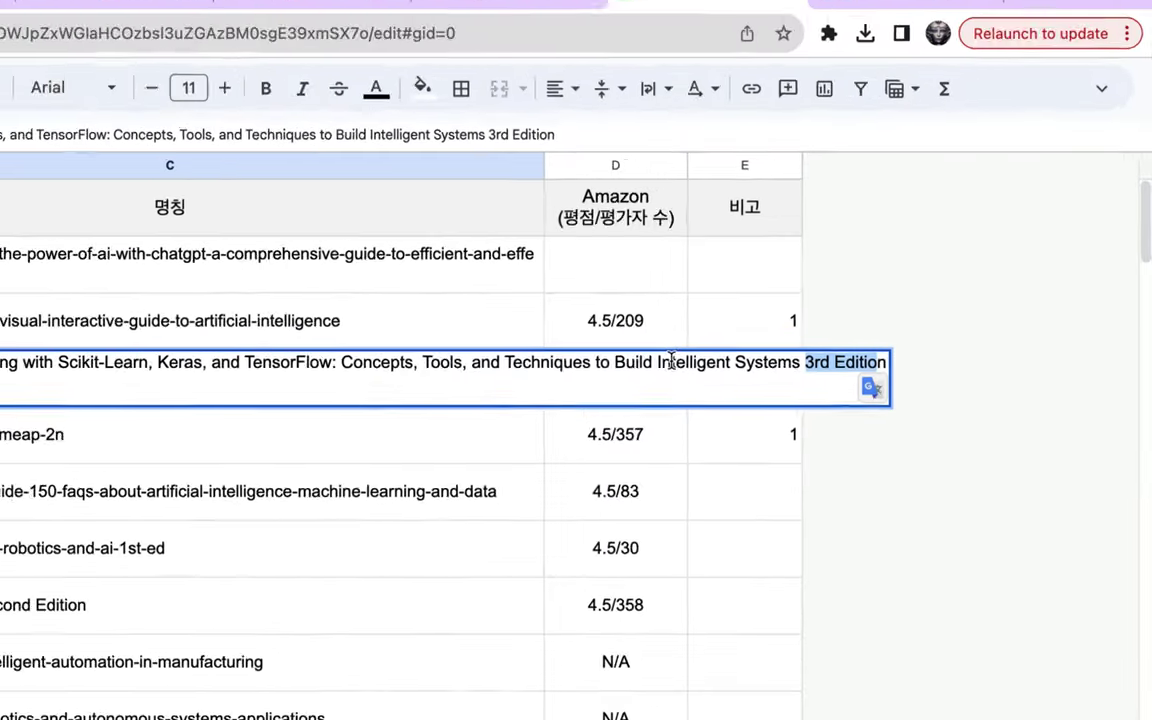
key("Return")
key("Right")
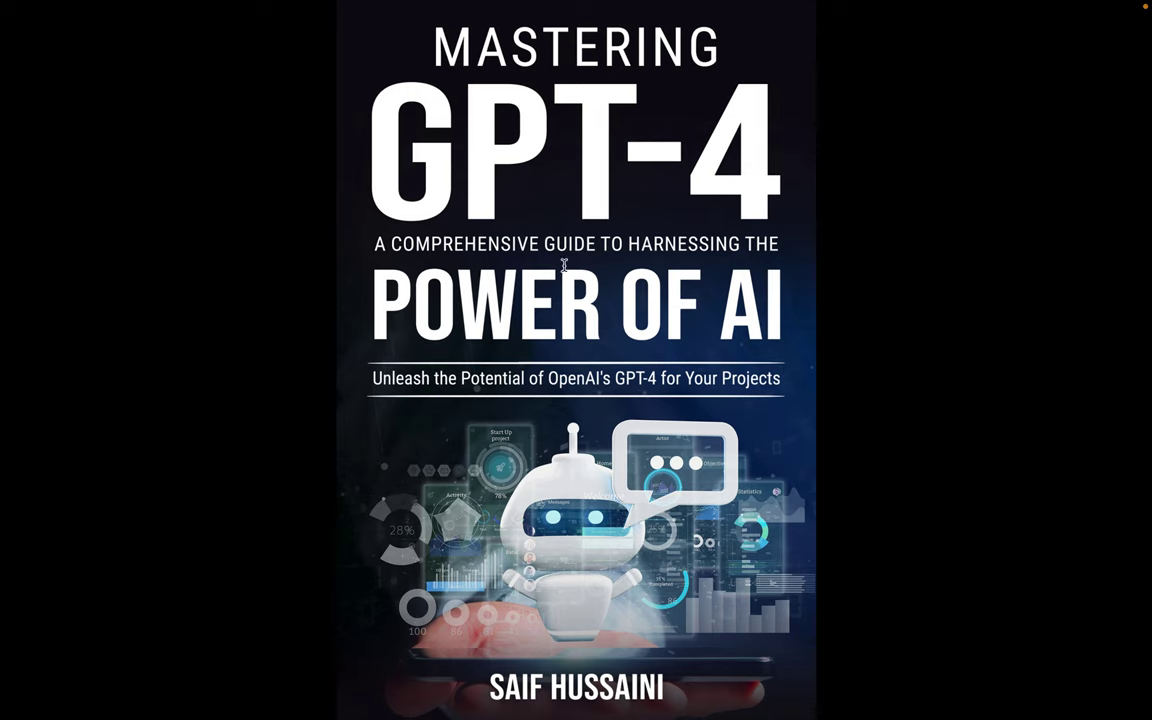
Page forward through Mastering GPT-4 from its cover to the Introduction
key("Right")
key("Right")
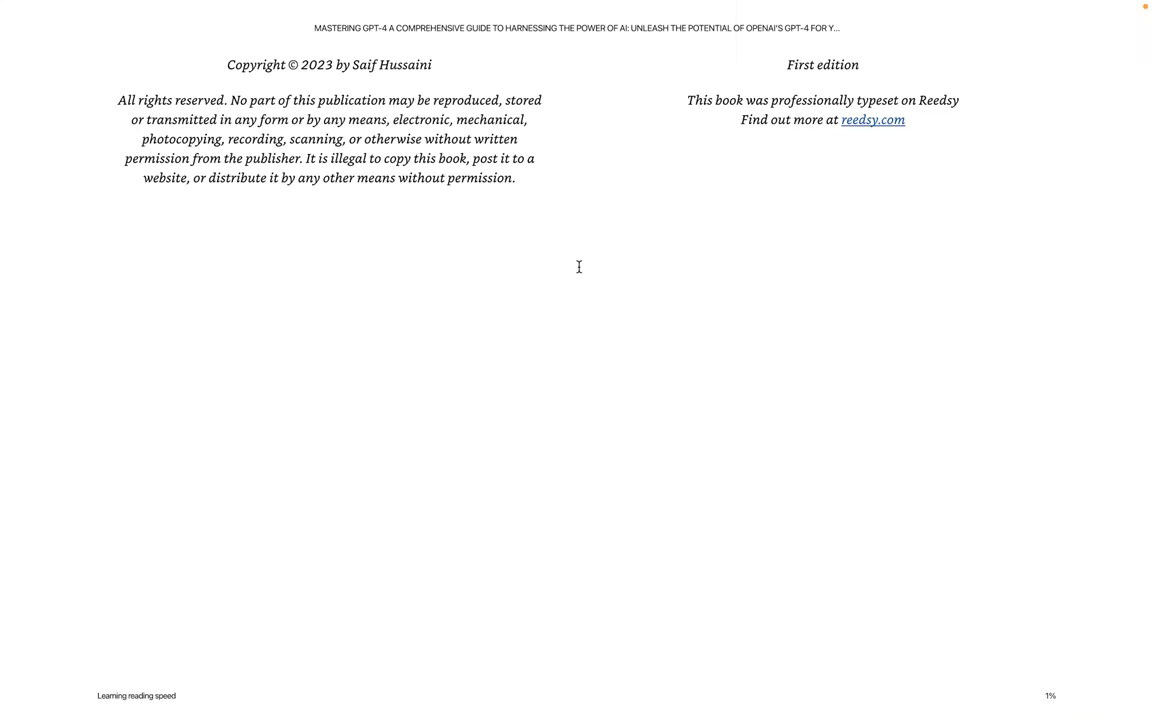
key("Right")
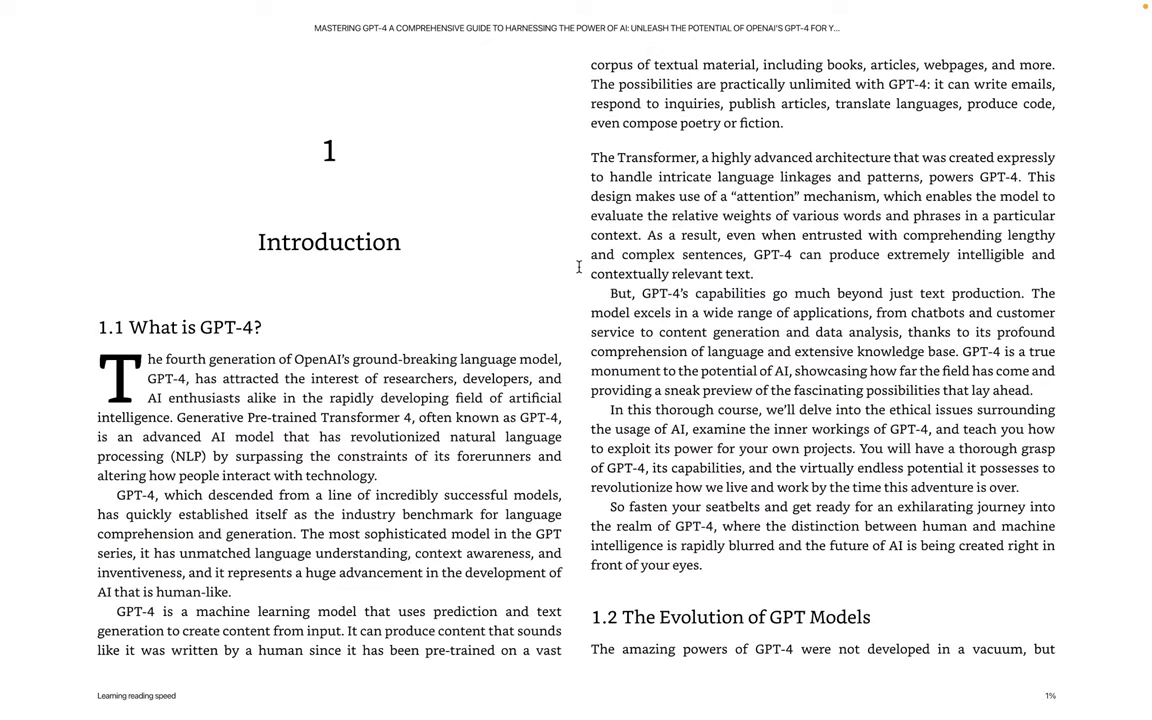
key("Right")
key("Right")
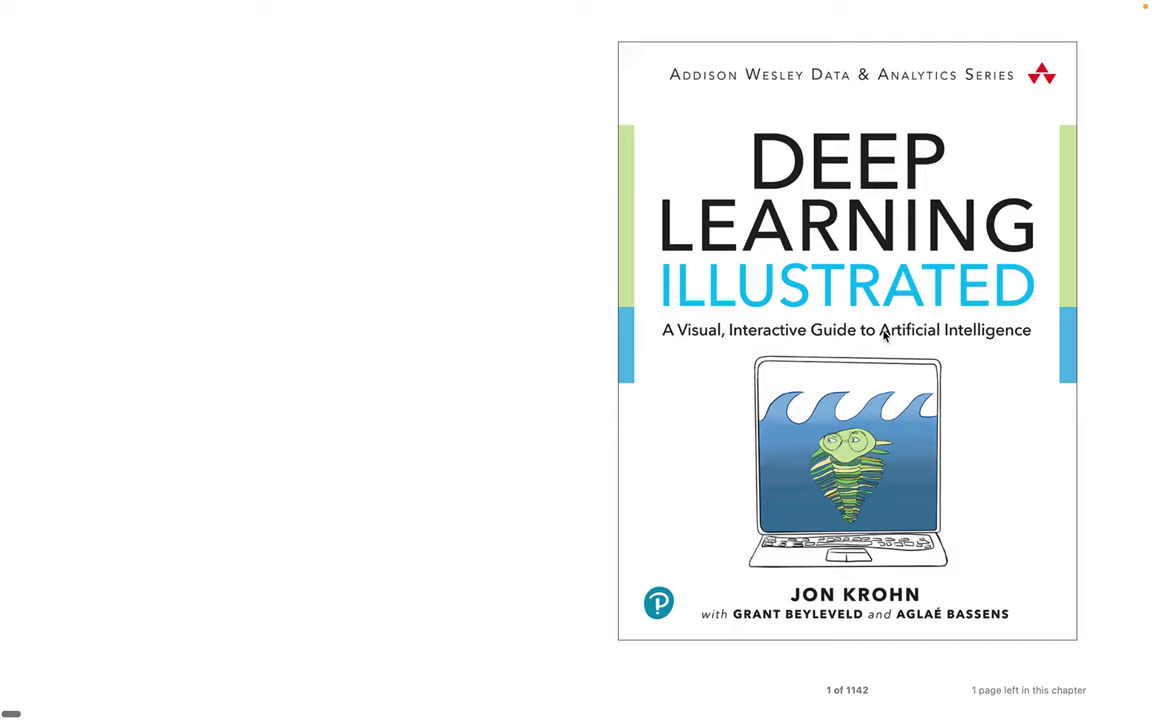
Flip through Deep Learning Illustrated's front matter, then move on to the Learning the vi & Vim Editors cover
key("Right")
key("Right")
key("Right")
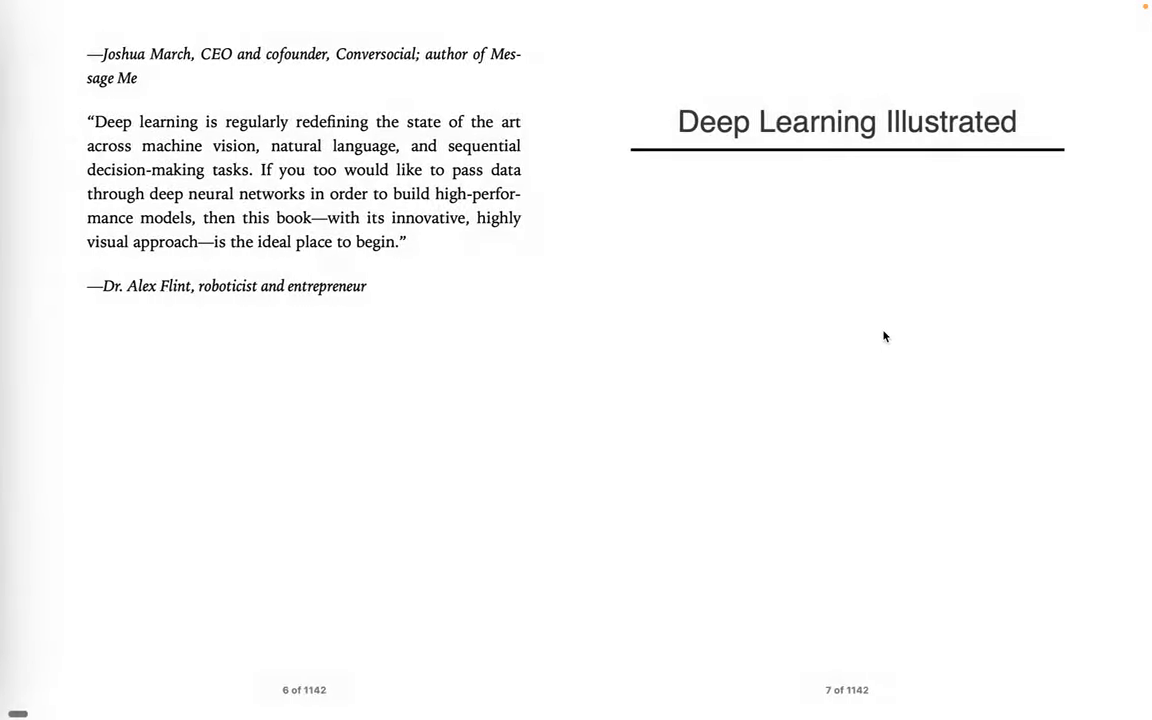
key("Right")
key("Right")
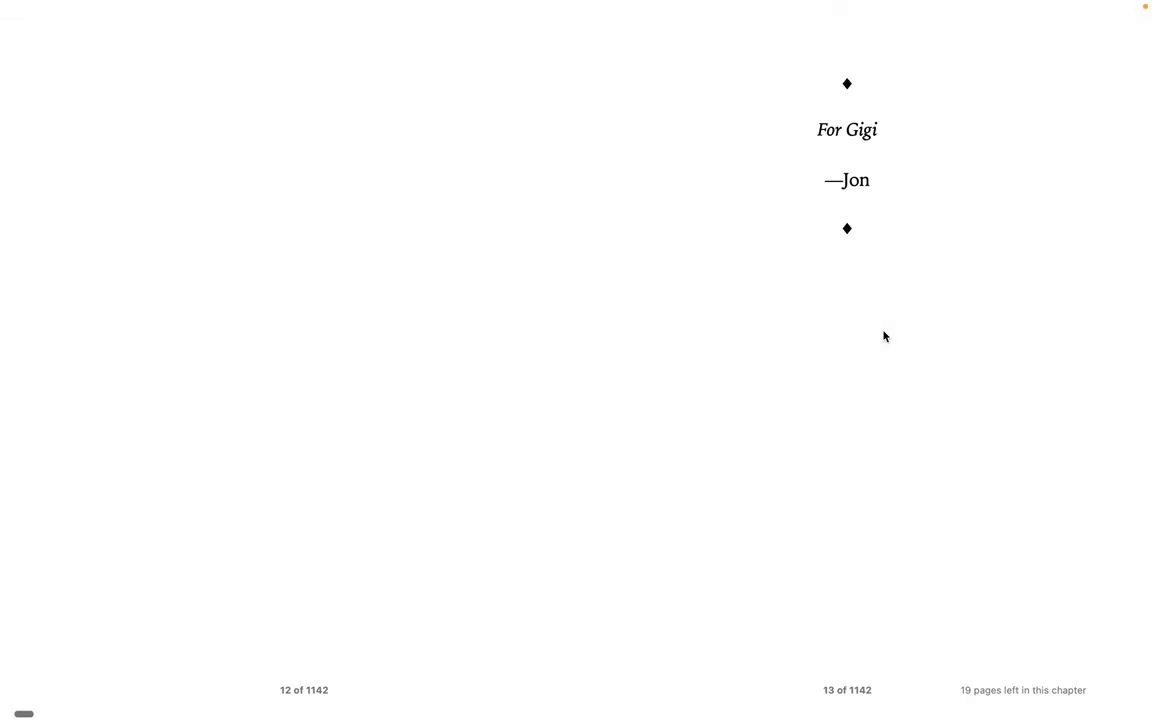
key("Right")
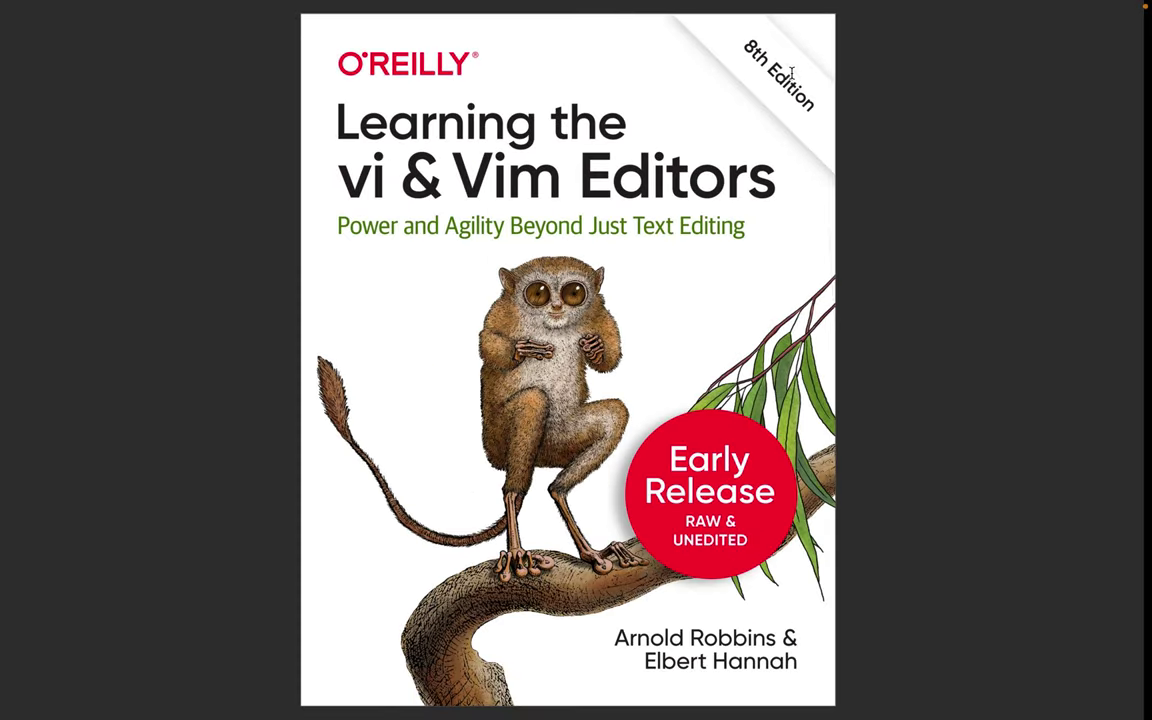
key("Right")
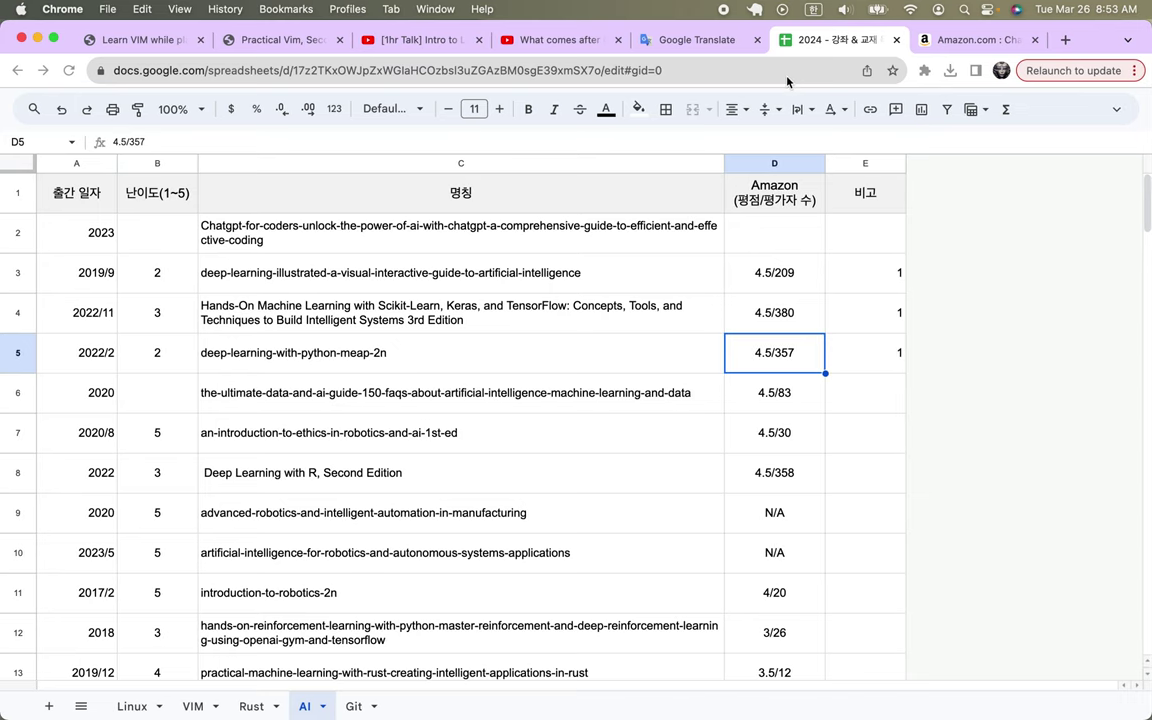
Glance at the AI book list, return to the Git sheet and select the old notes in C2:C8
left_click(356, 707)
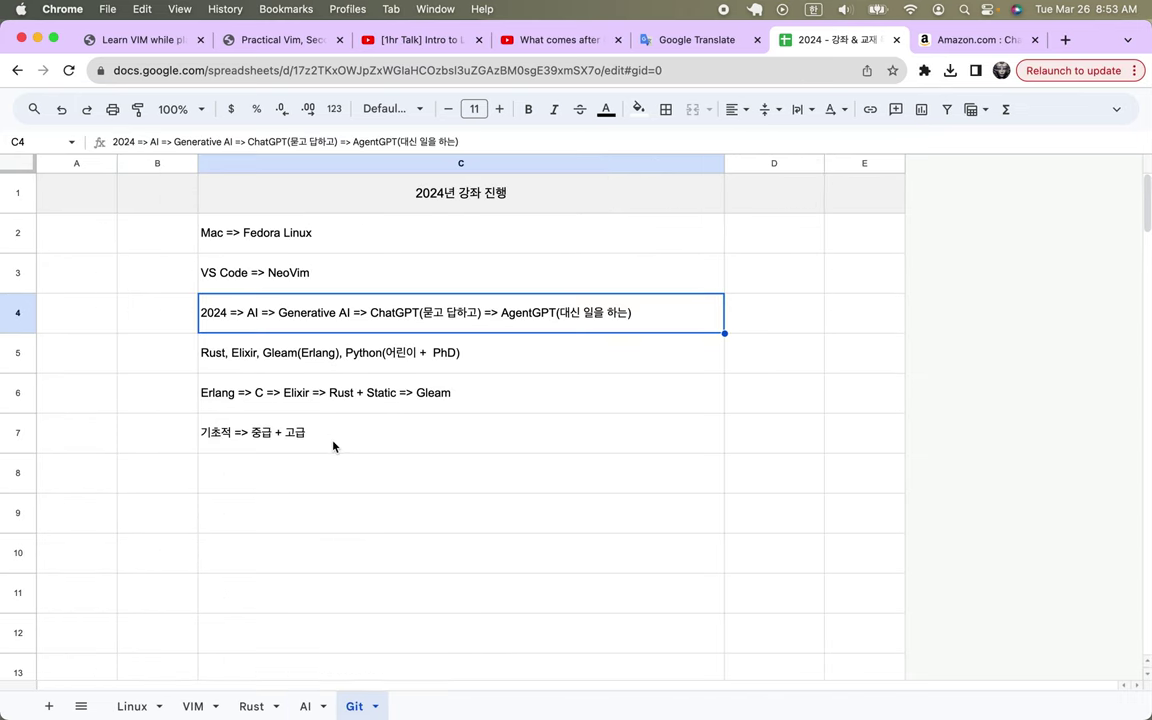
left_click(333, 446)
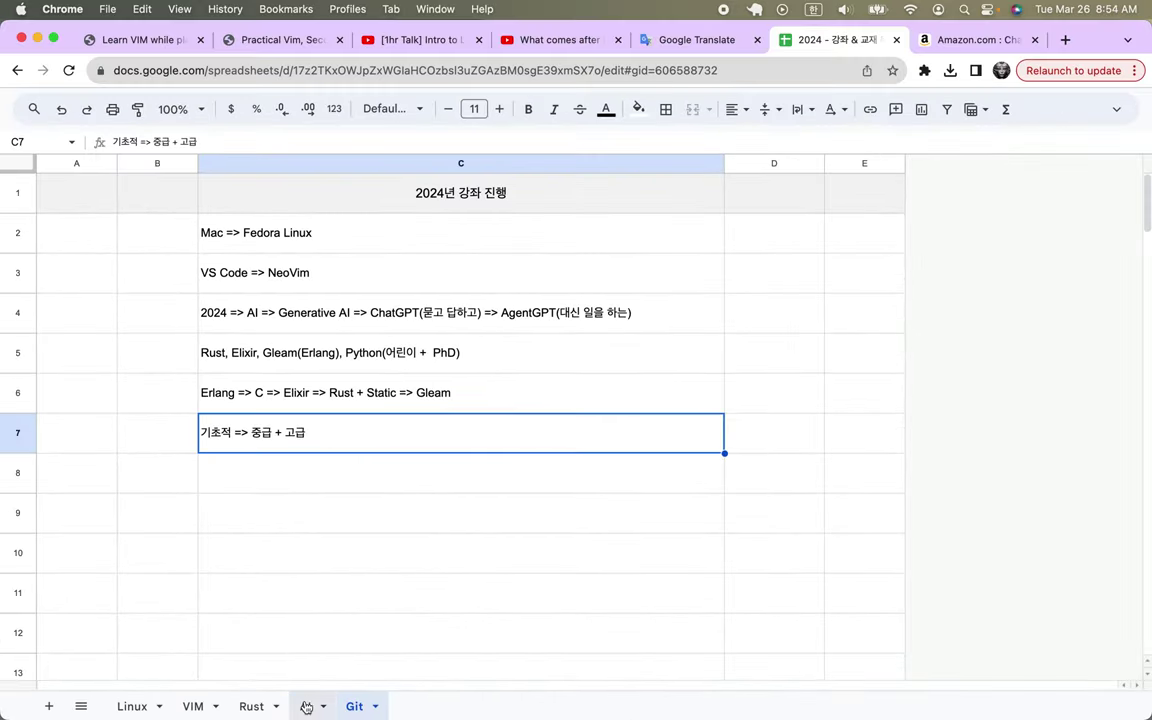
left_click(305, 706)
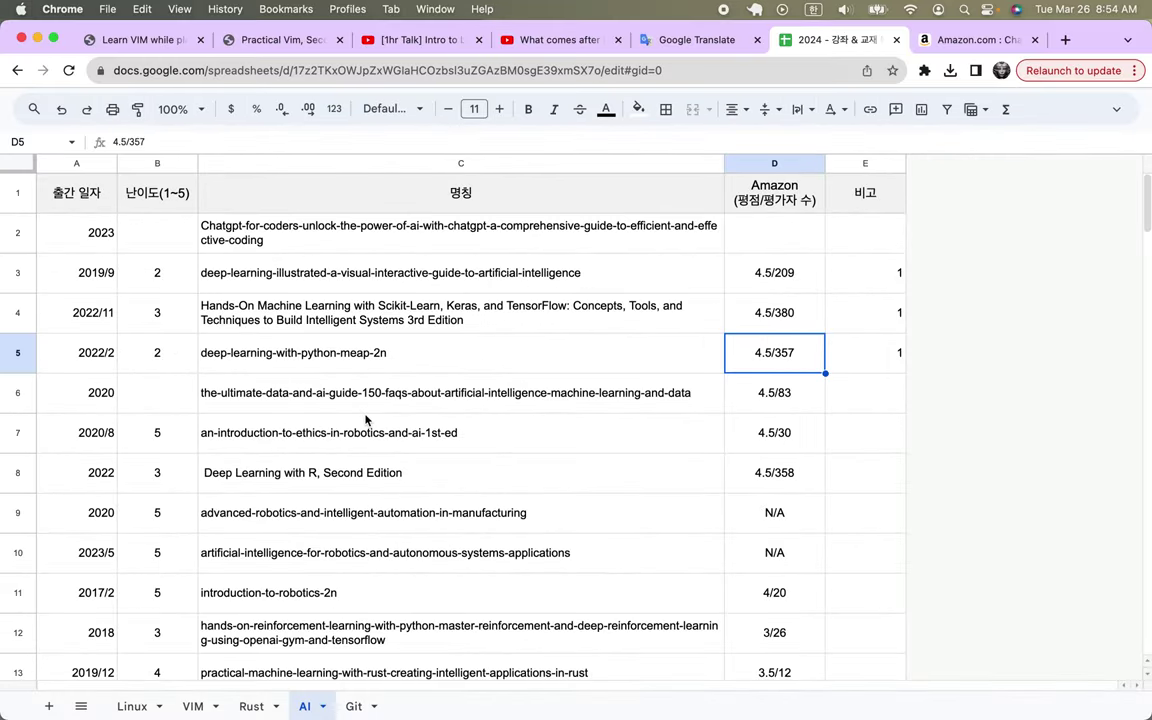
left_click(352, 708)
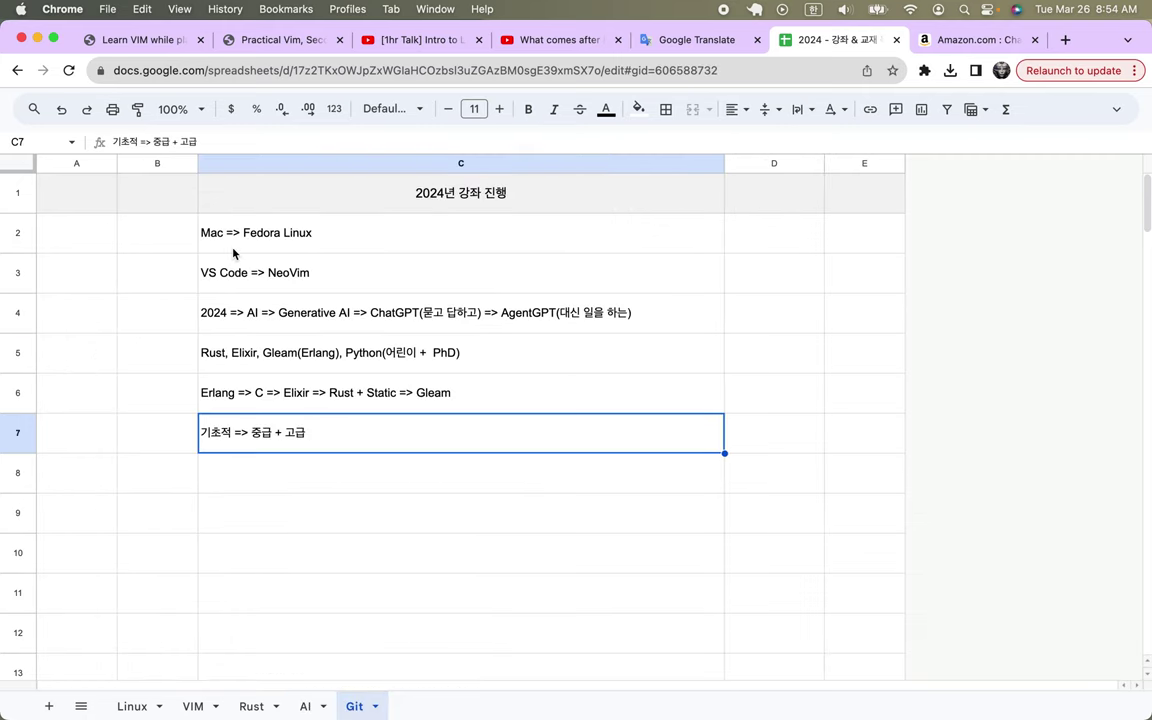
left_click_drag(235, 250, 234, 465)
Clear C2:C8, widen column C, and enter 'AI =>' in C2
key("Delete")
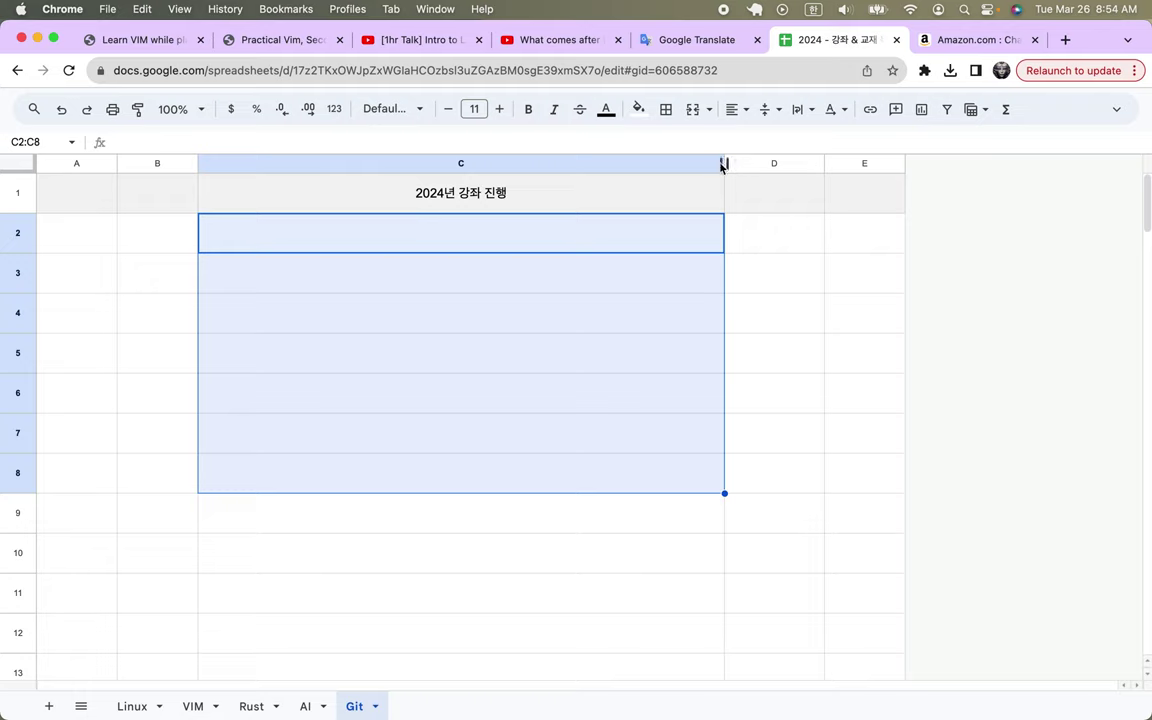
left_click_drag(724, 163, 932, 163)
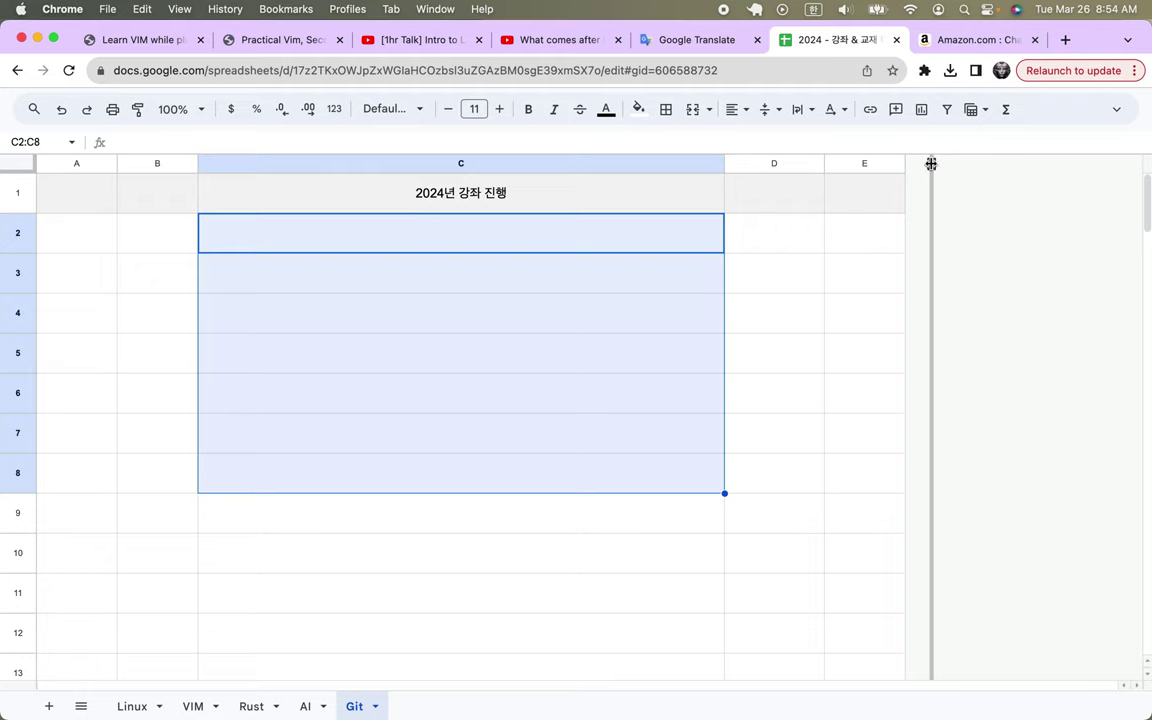
left_click(458, 229)
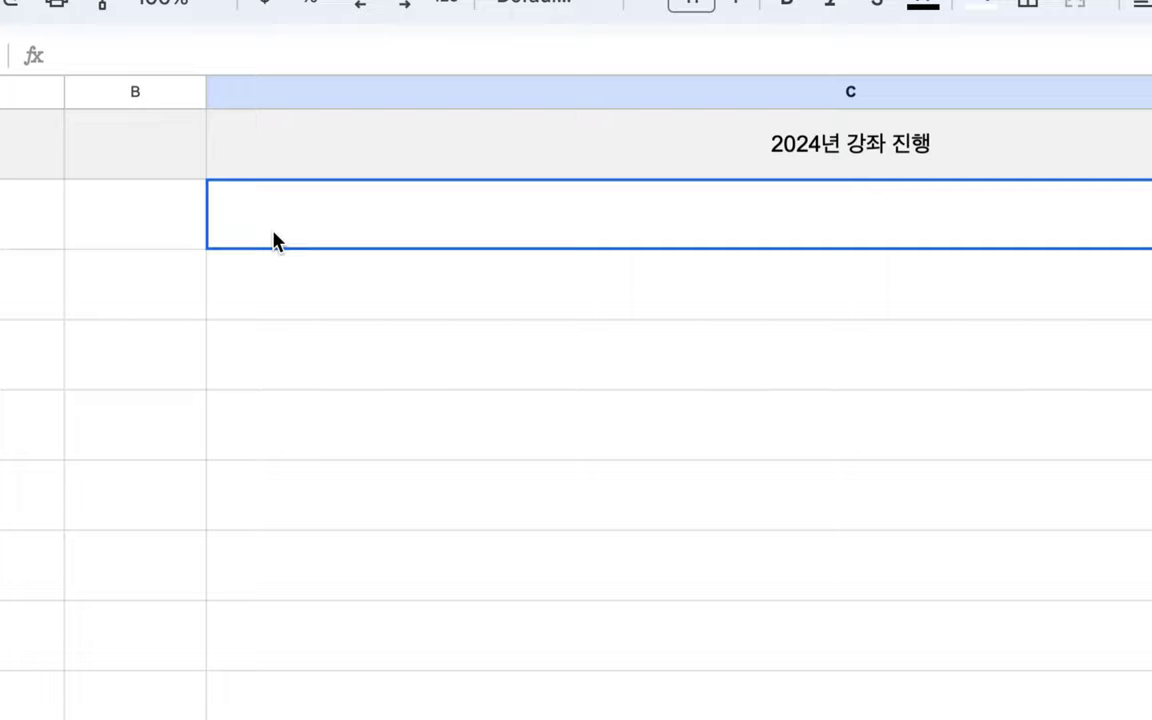
double_click(275, 240)
type("ㅁ")
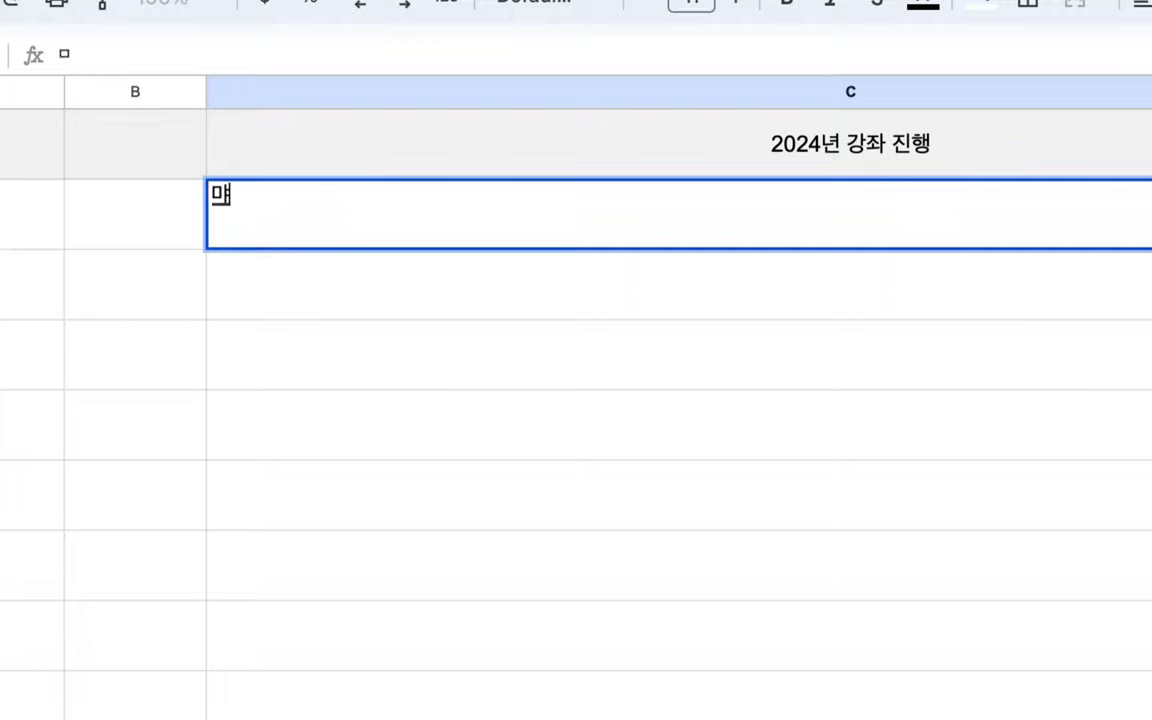
key("BackSpace")
type("AI ")
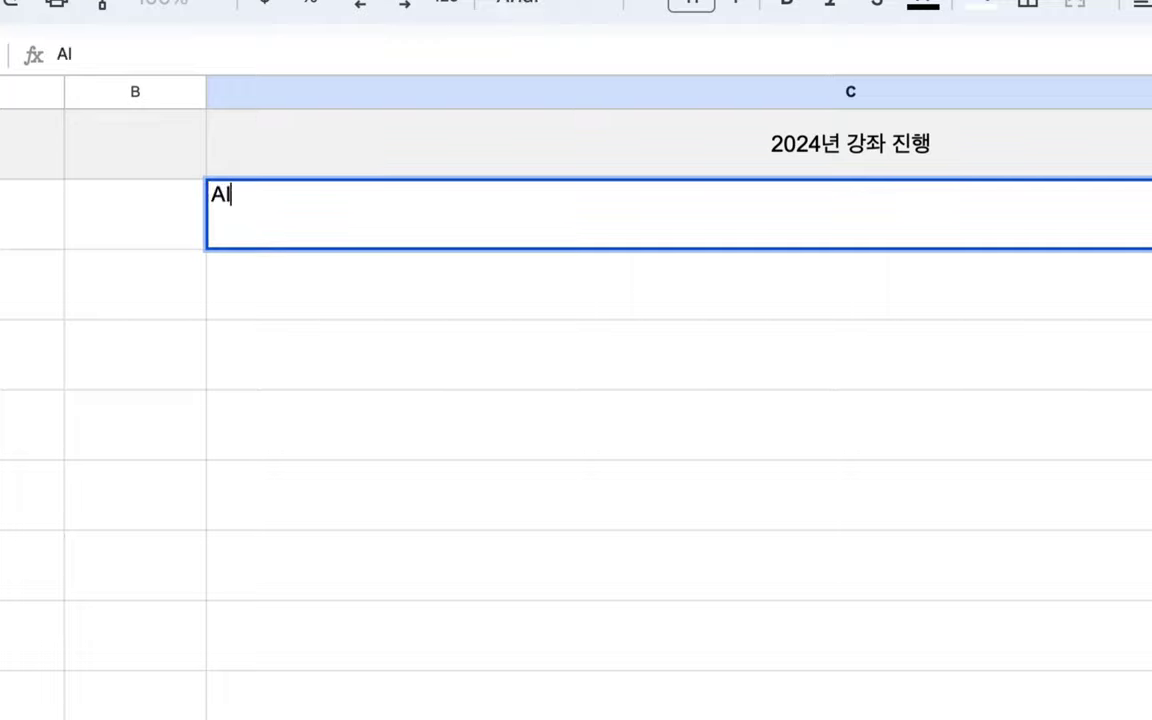
type("=>")
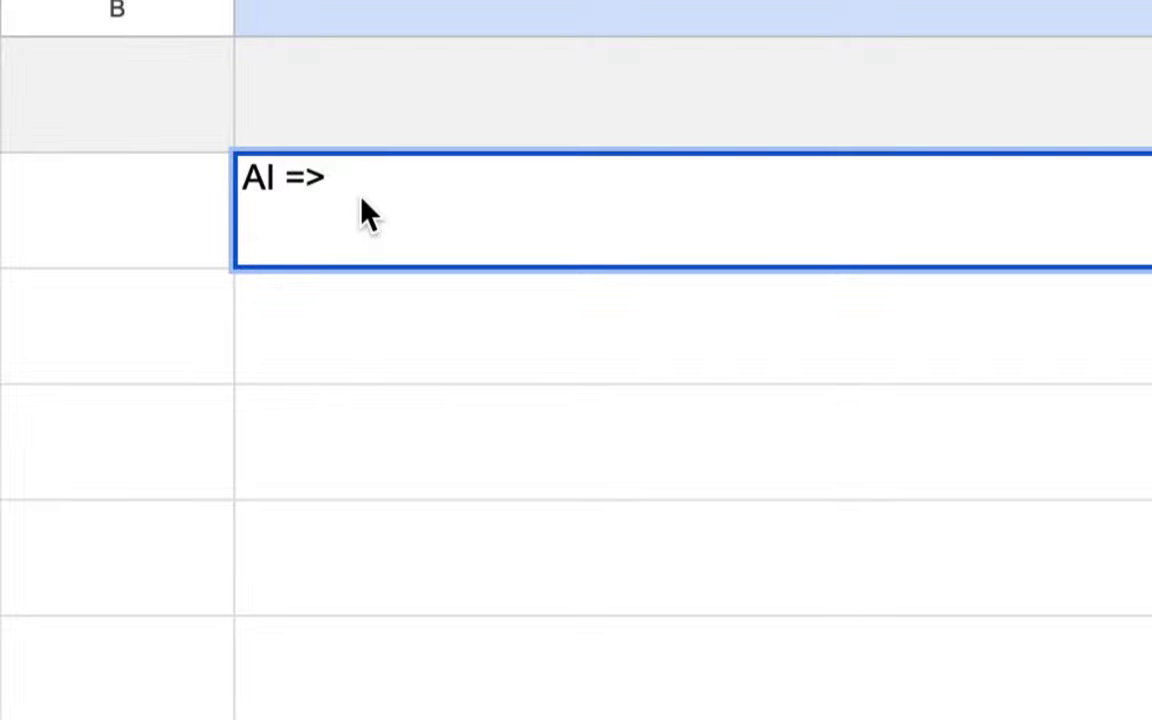
left_click(368, 321)
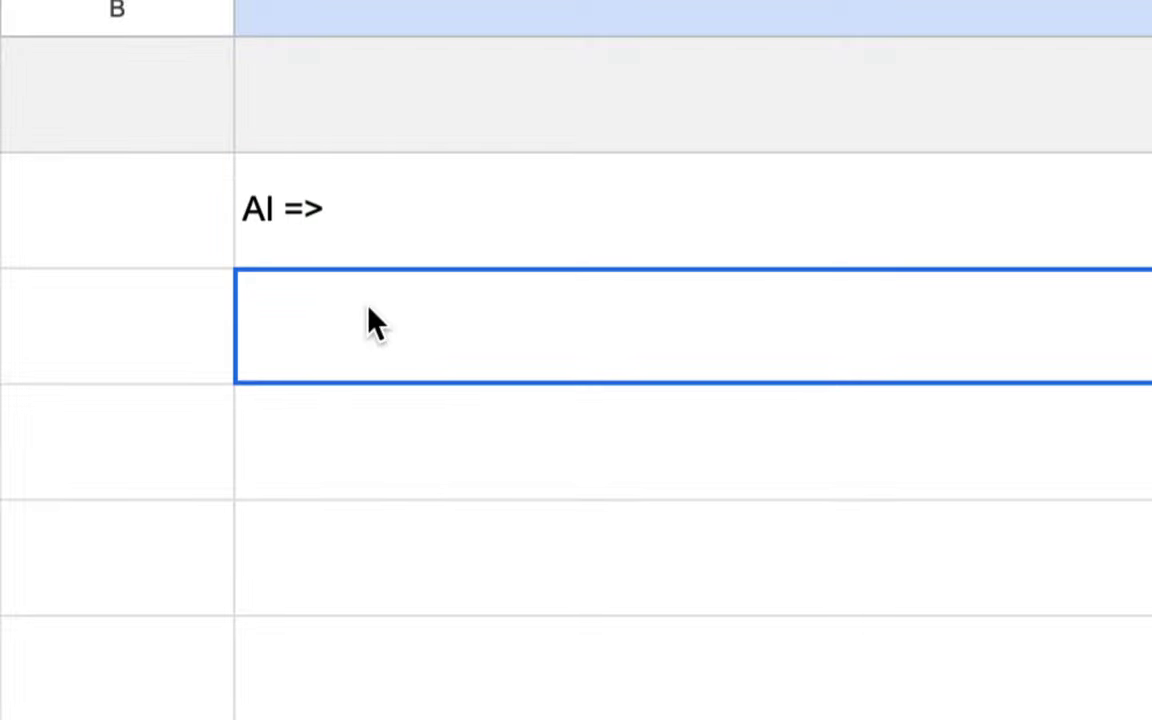
Write a 'Blockchain => ... => Openhash' line in C3, then delete it again
type("Blockchai")
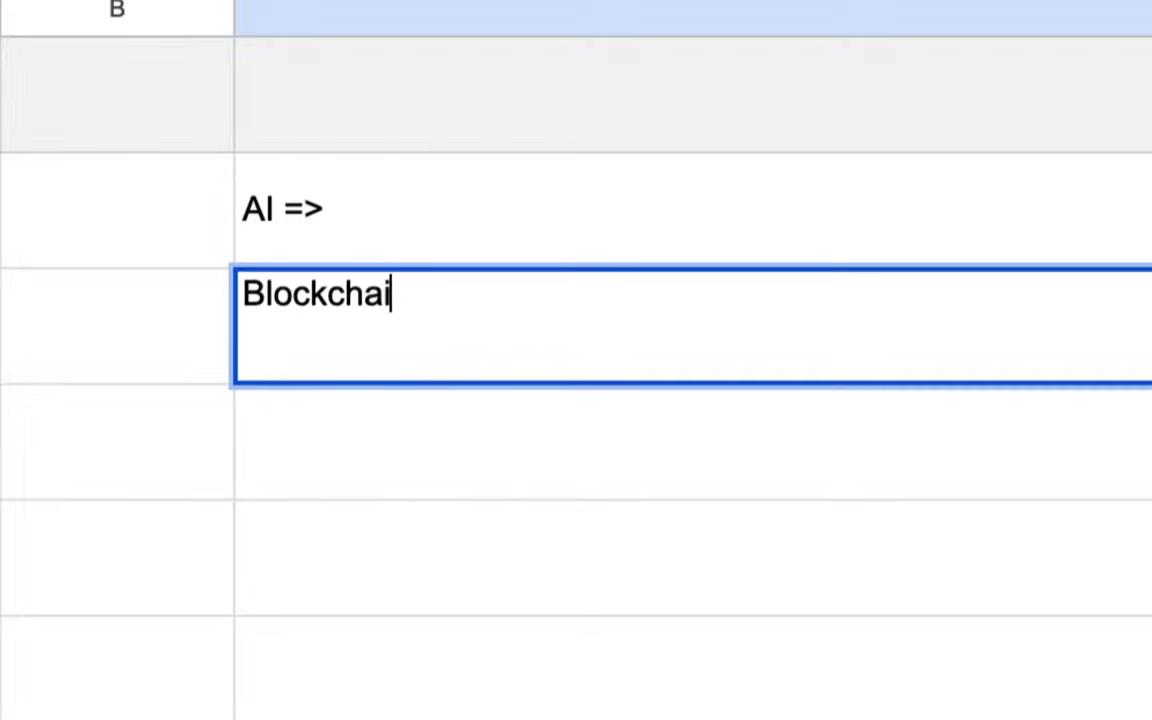
type("n =>")
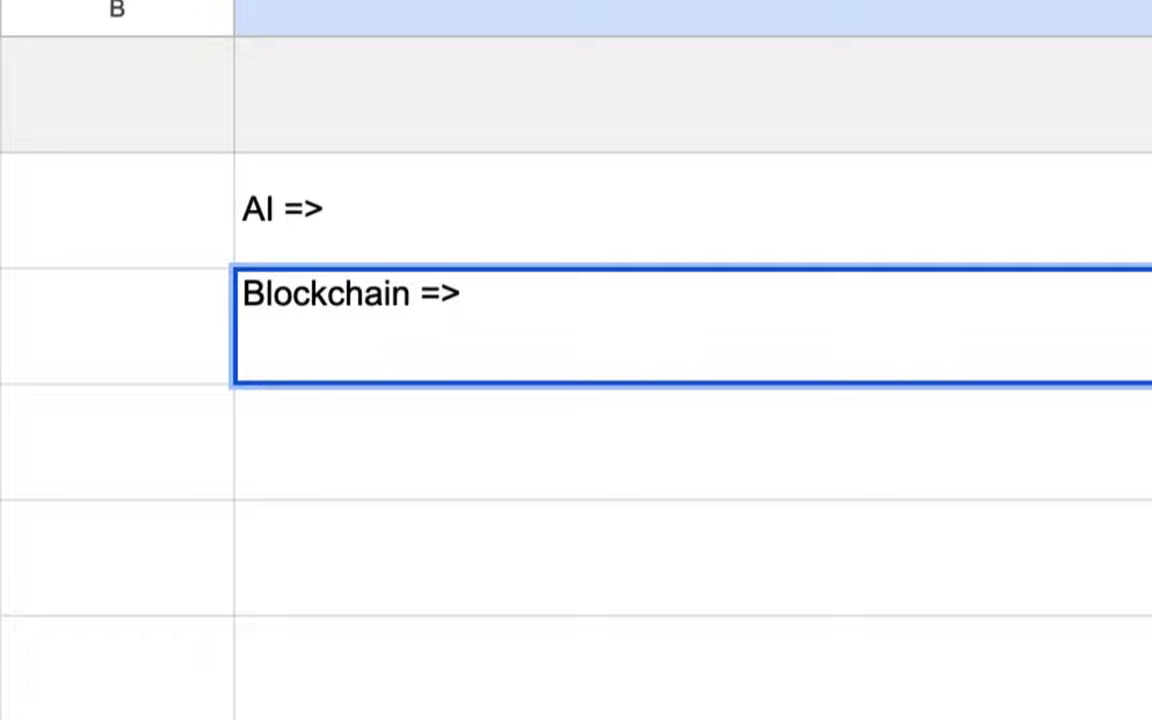
type(" 논")
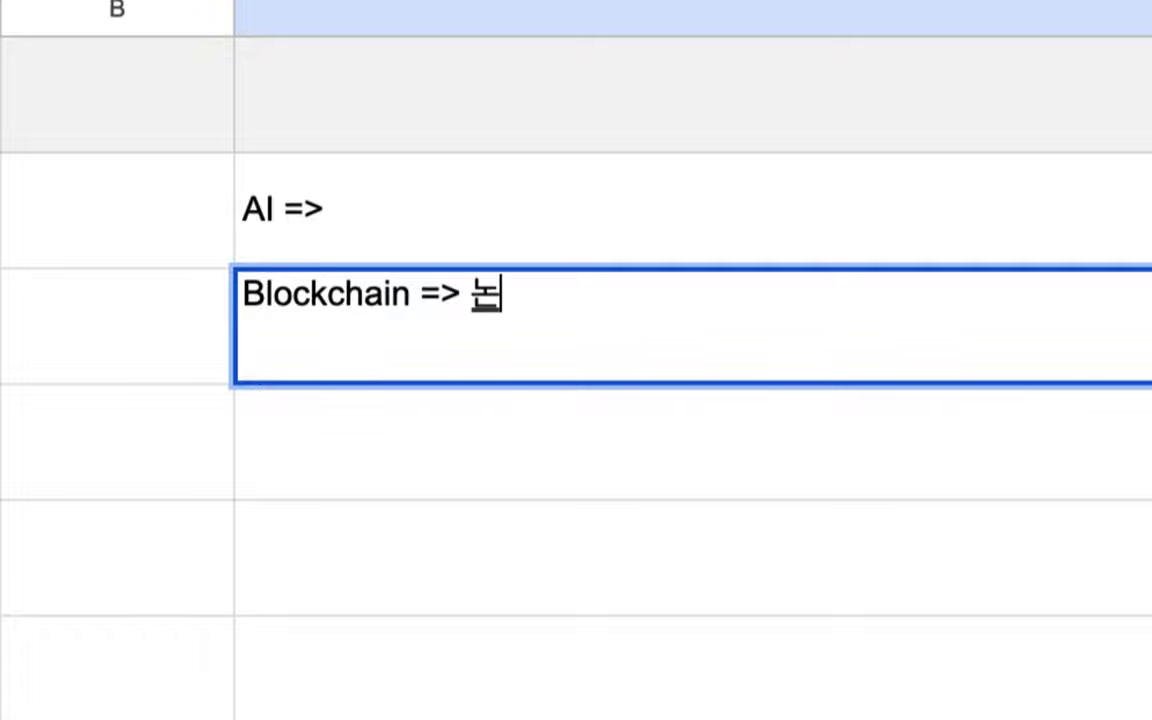
type("리적, 구조적")
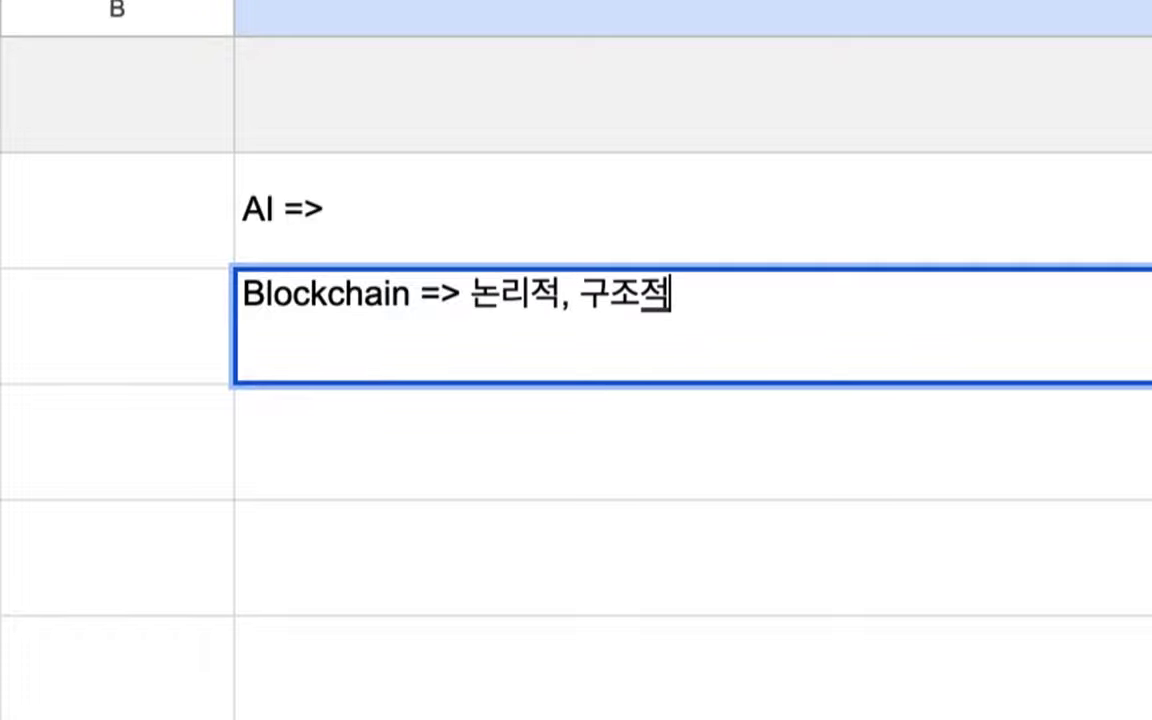
type("으로")
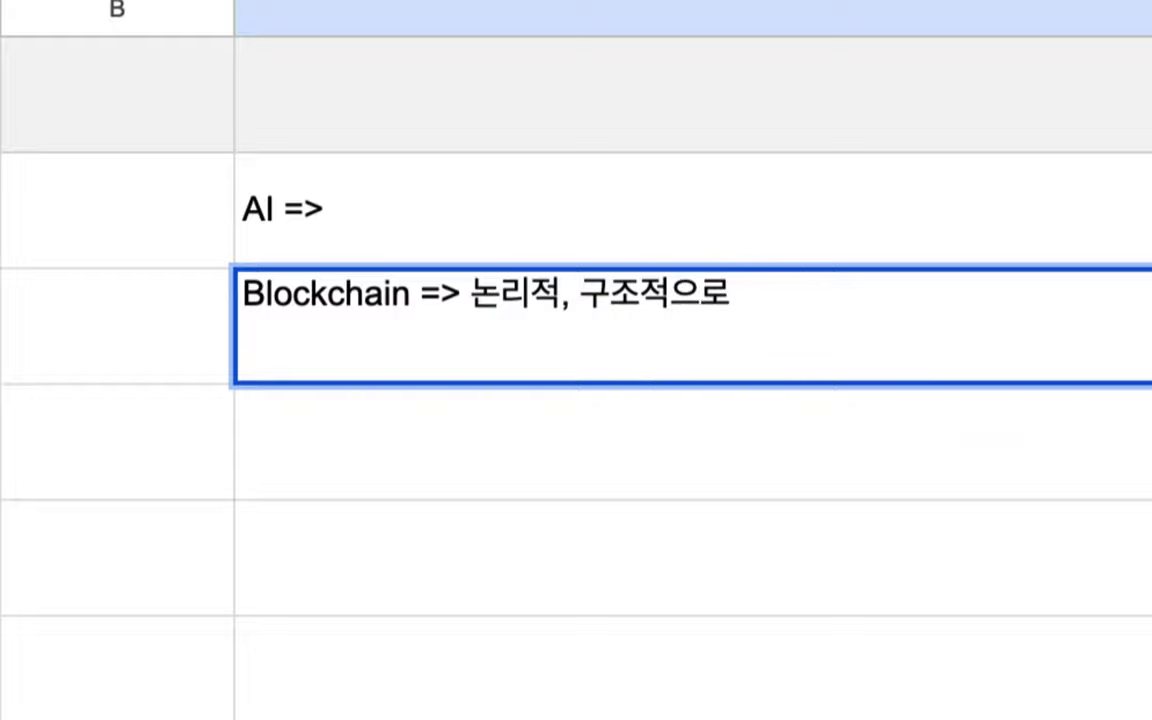
type(" 정상적 ")
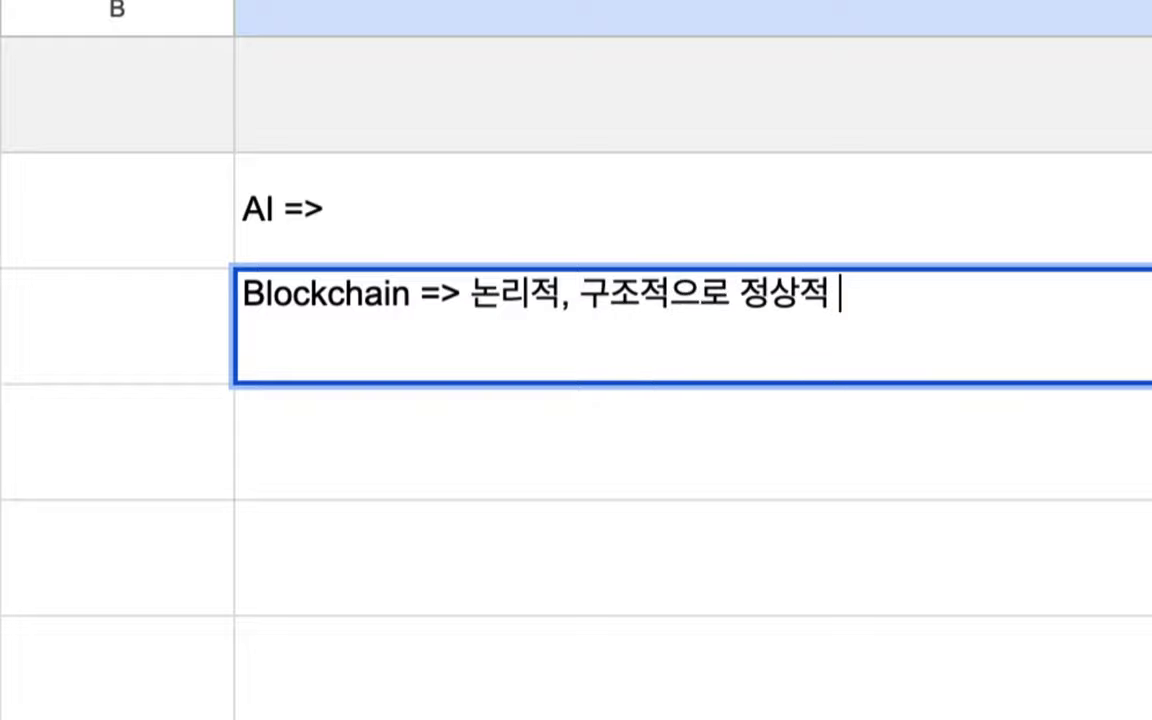
type("금율")
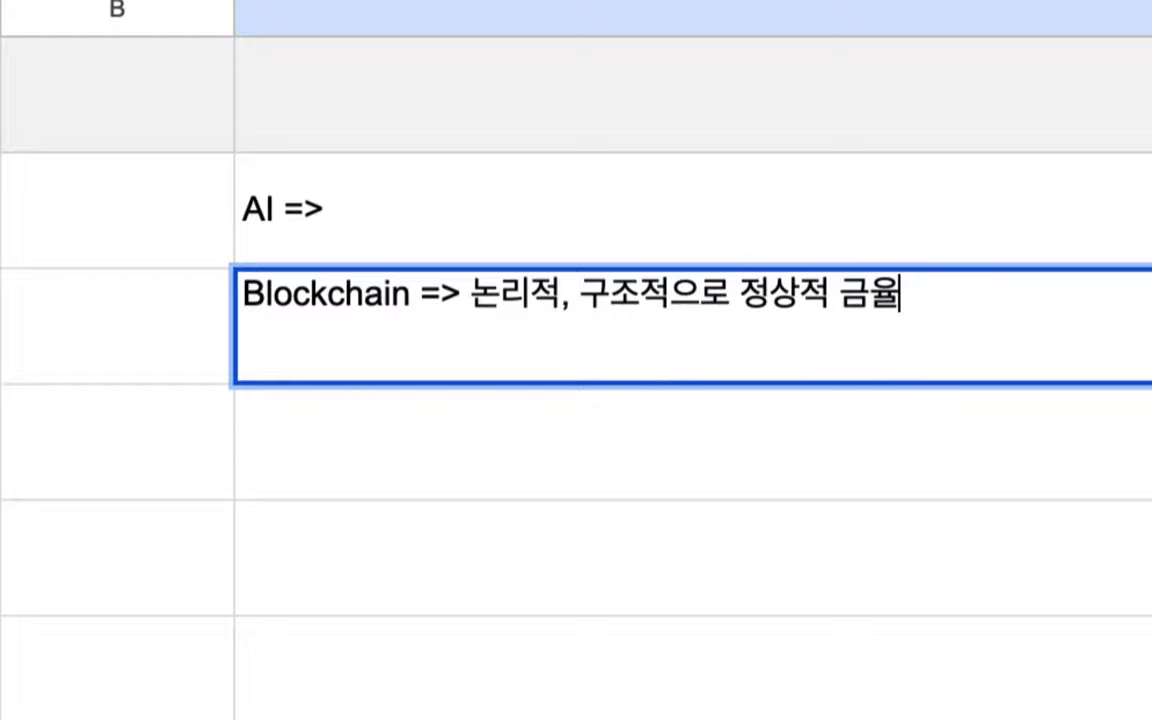
key("BackSpace")
type("융 인플")
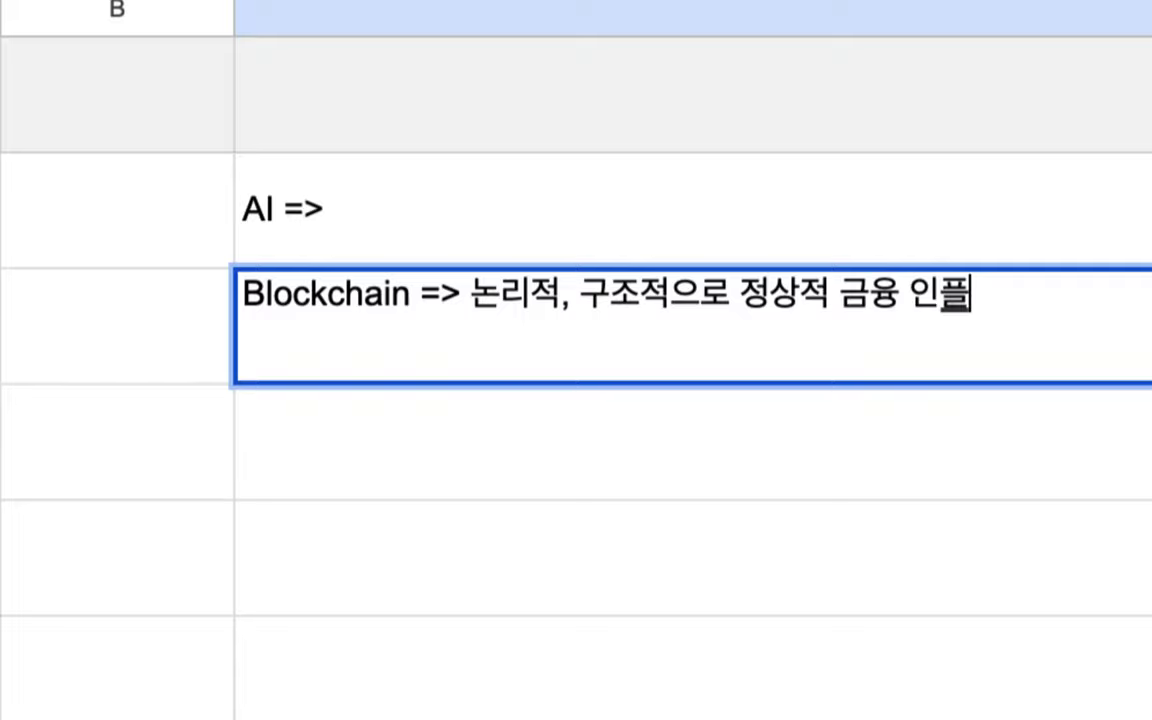
type("라는 불가능")
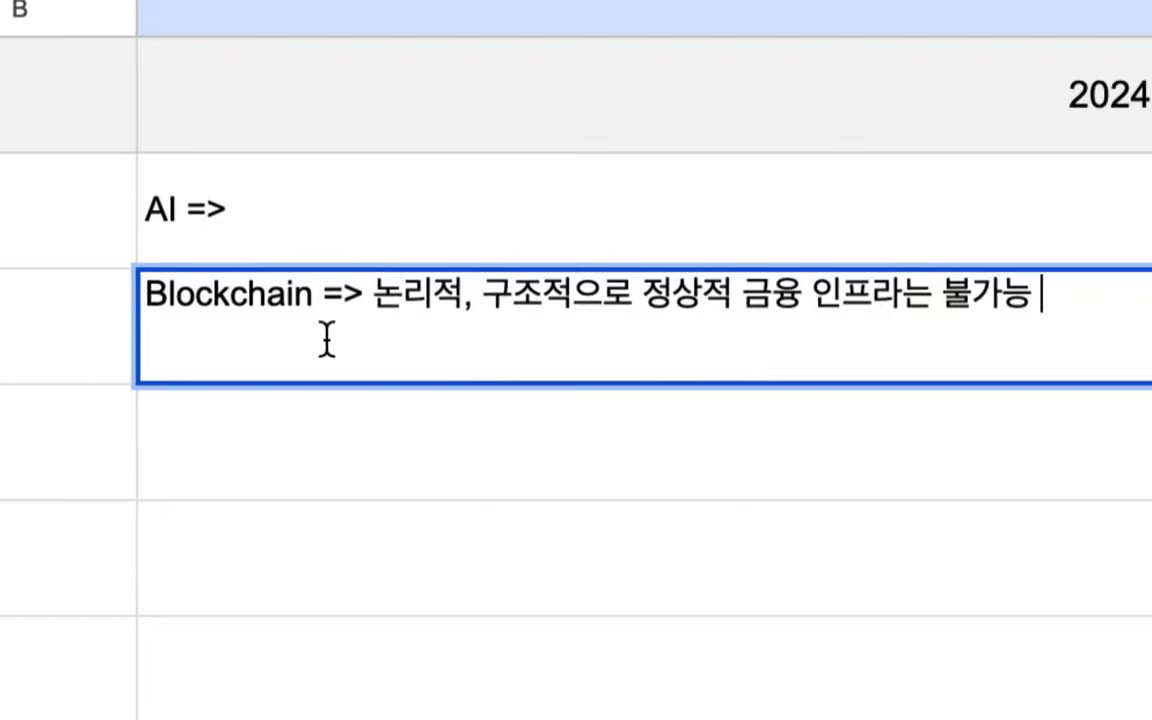
type(" => ")
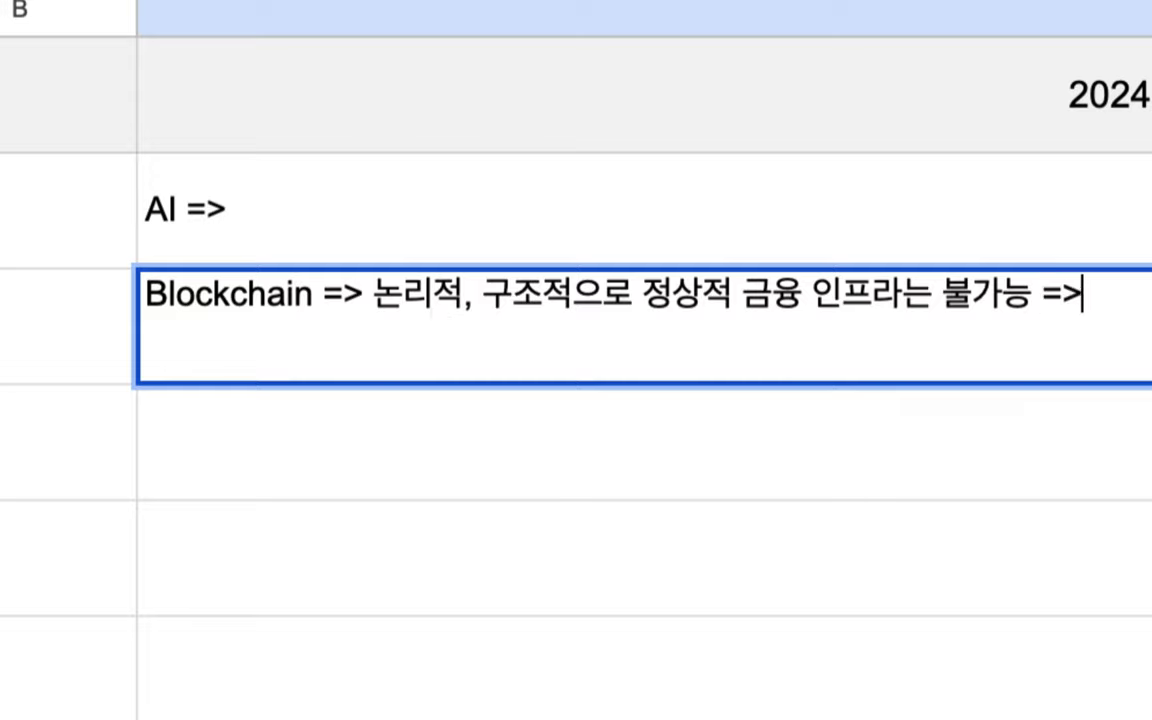
type("O")
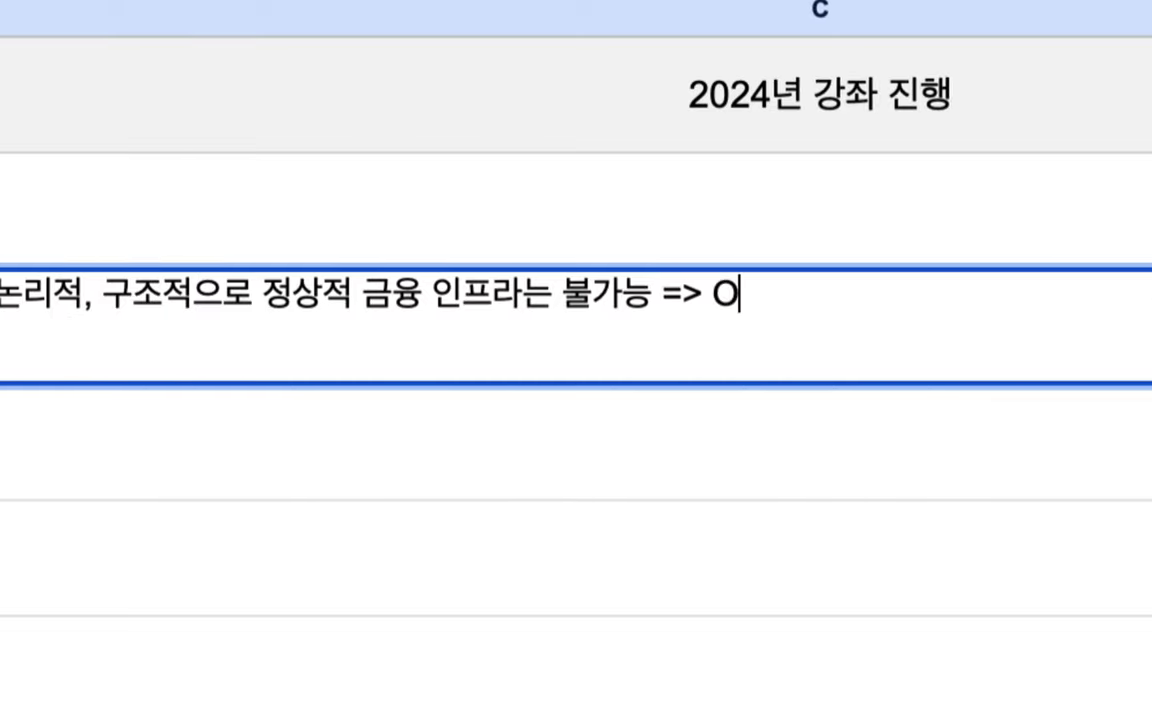
type("penhash")
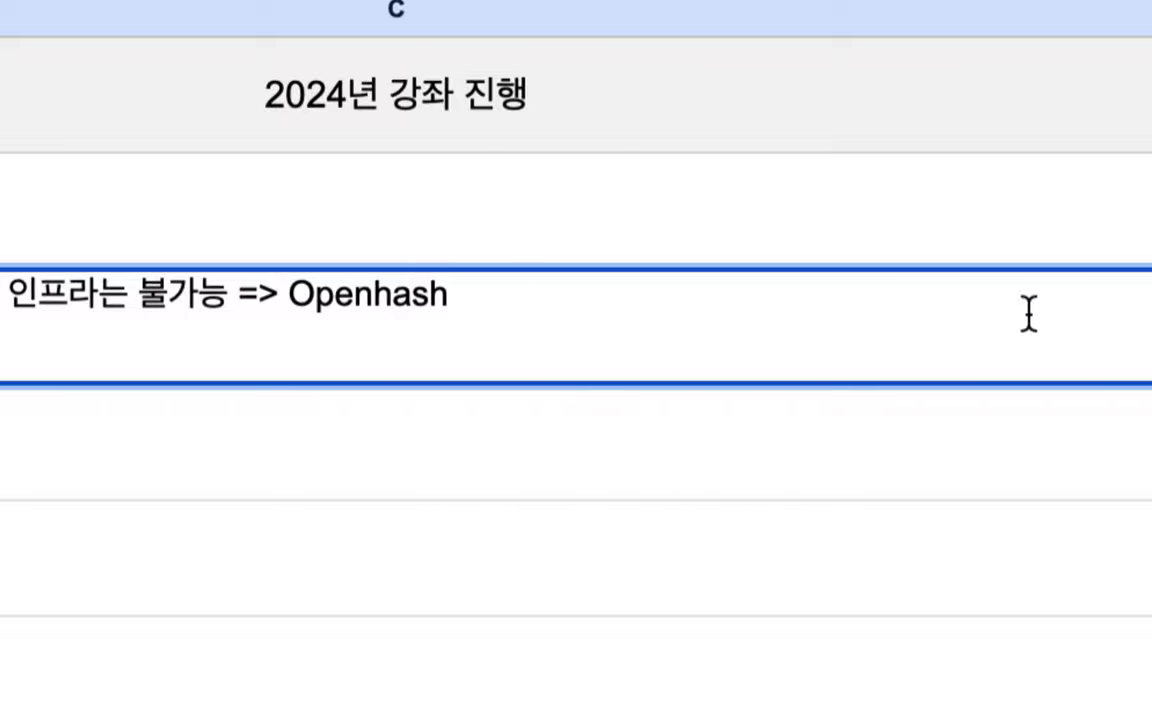
double_click(363, 292)
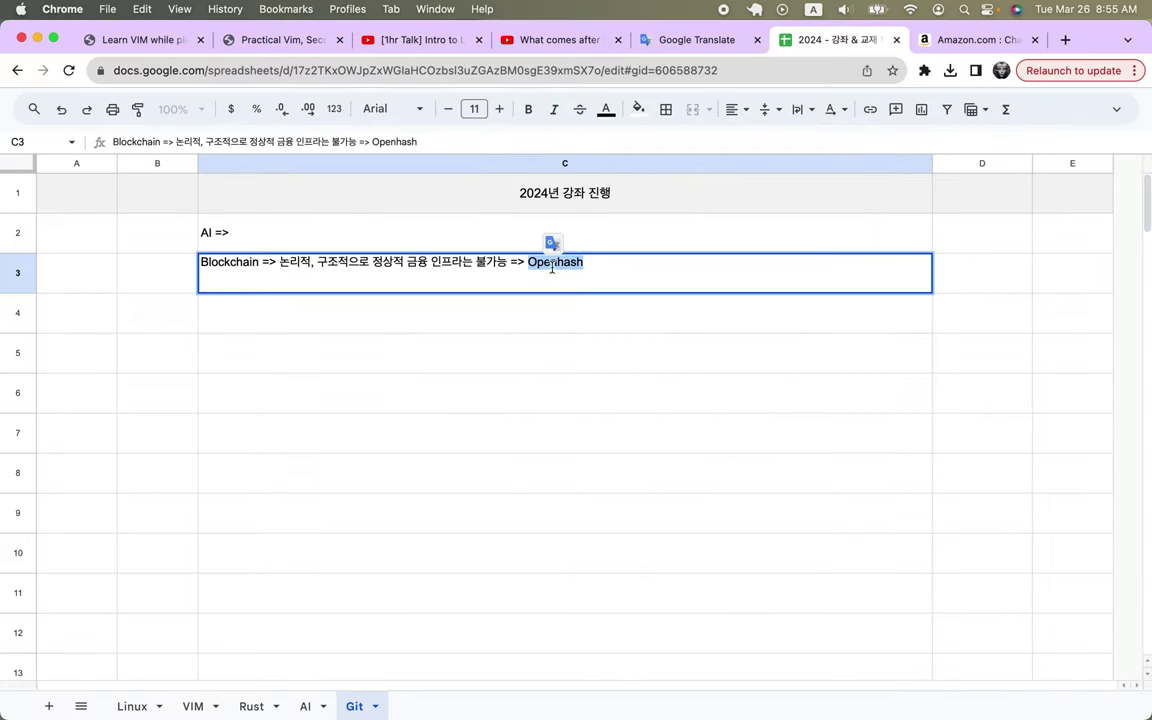
key("Return")
left_click(262, 283)
key("Delete")
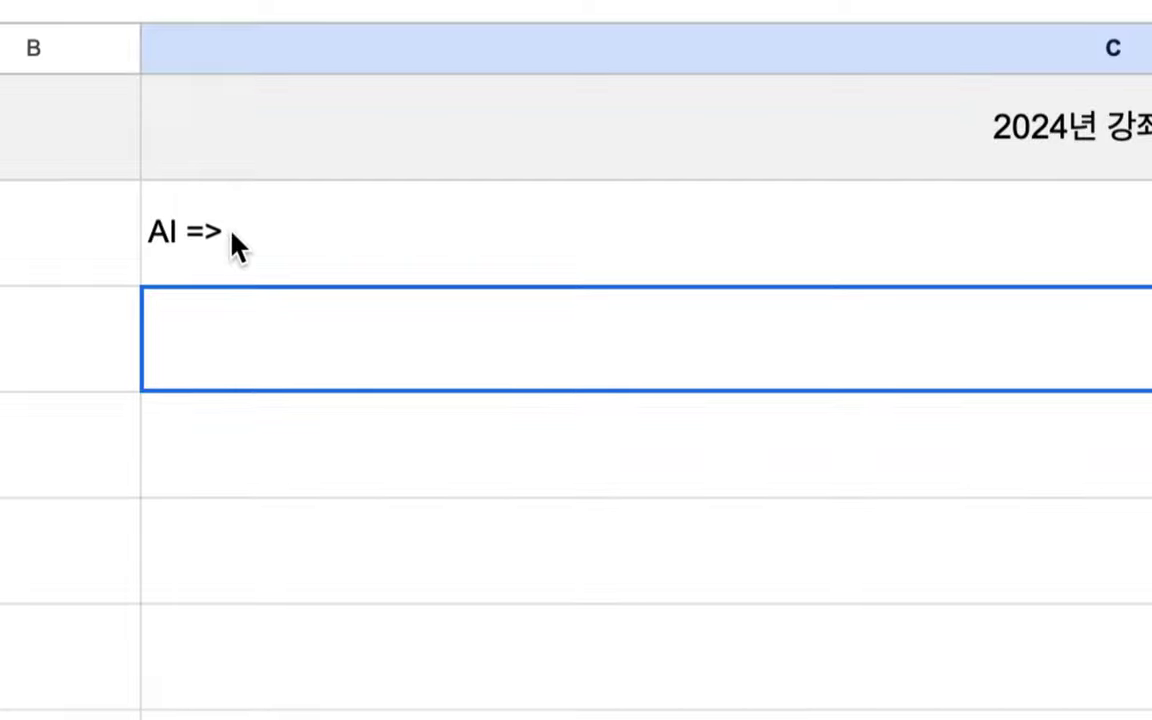
left_click(321, 232)
Complete C2 as 'AI => (1) 만능이 아니다. (2) 파리 한 마리 지능도 안된다.'
double_click(321, 231)
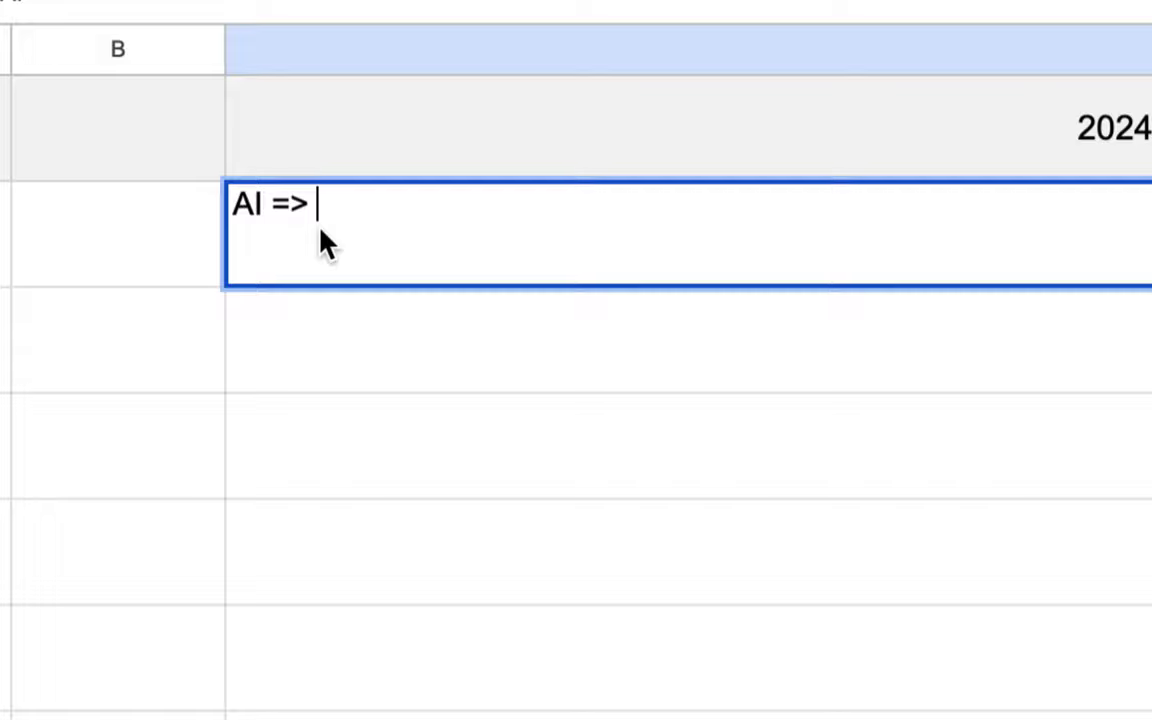
type("만능")
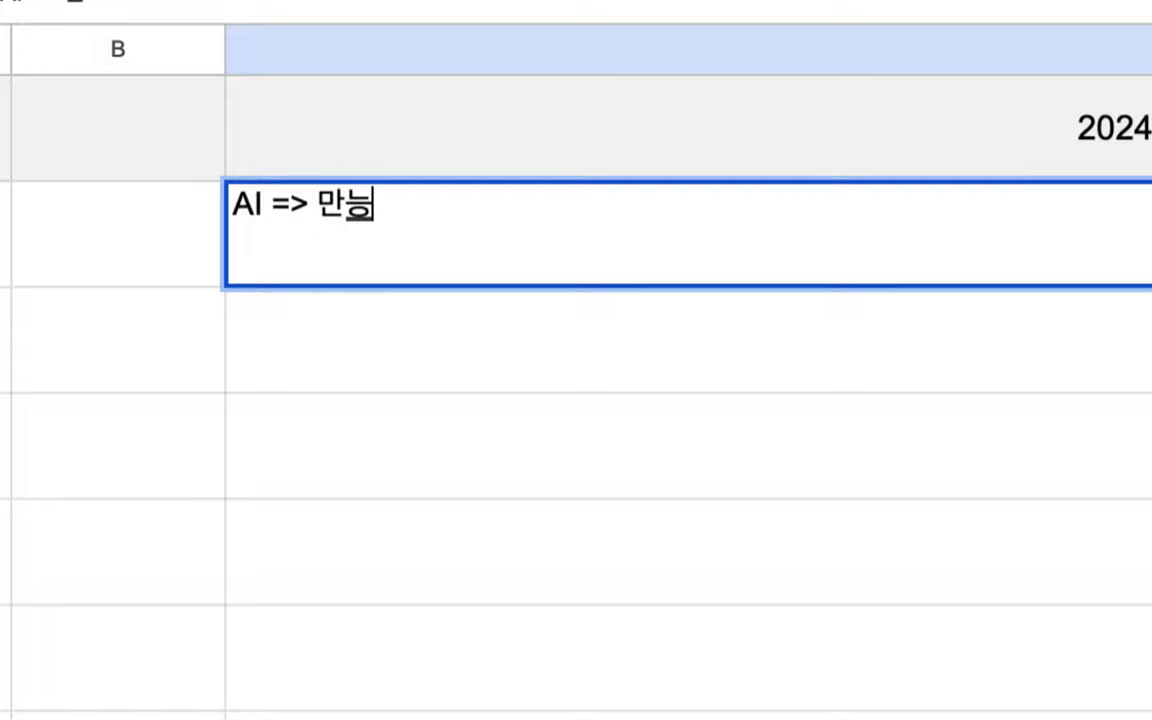
type("이 아니다.")
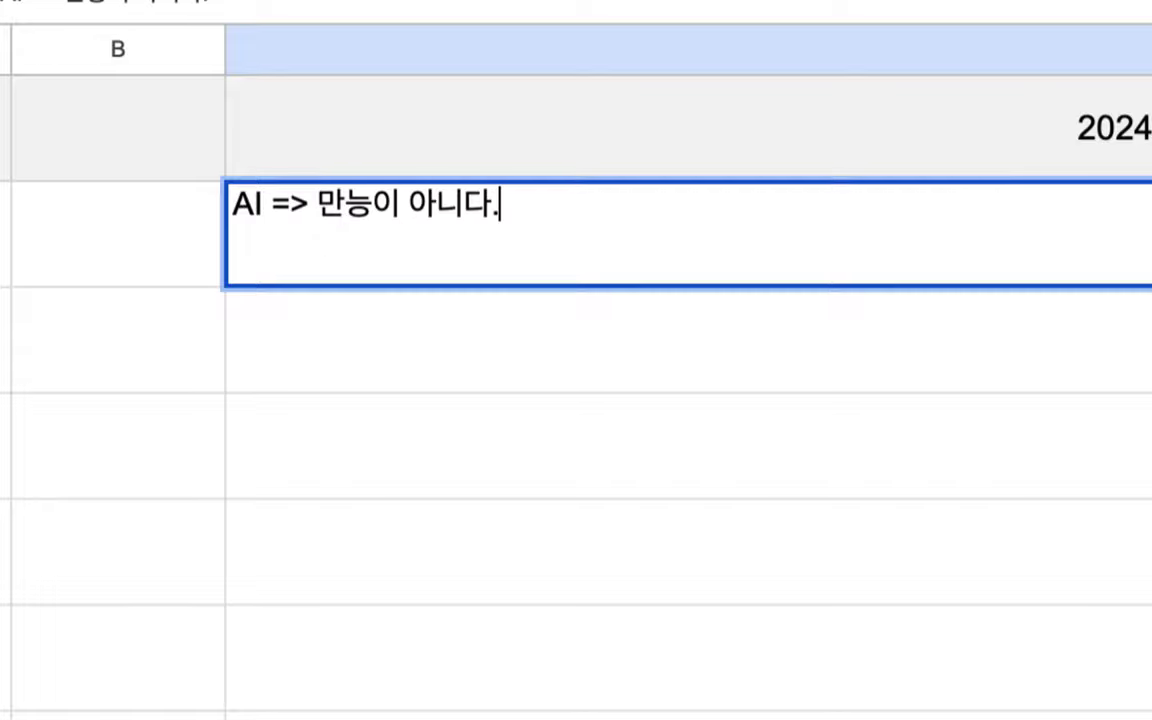
left_click(318, 207)
type("(1")
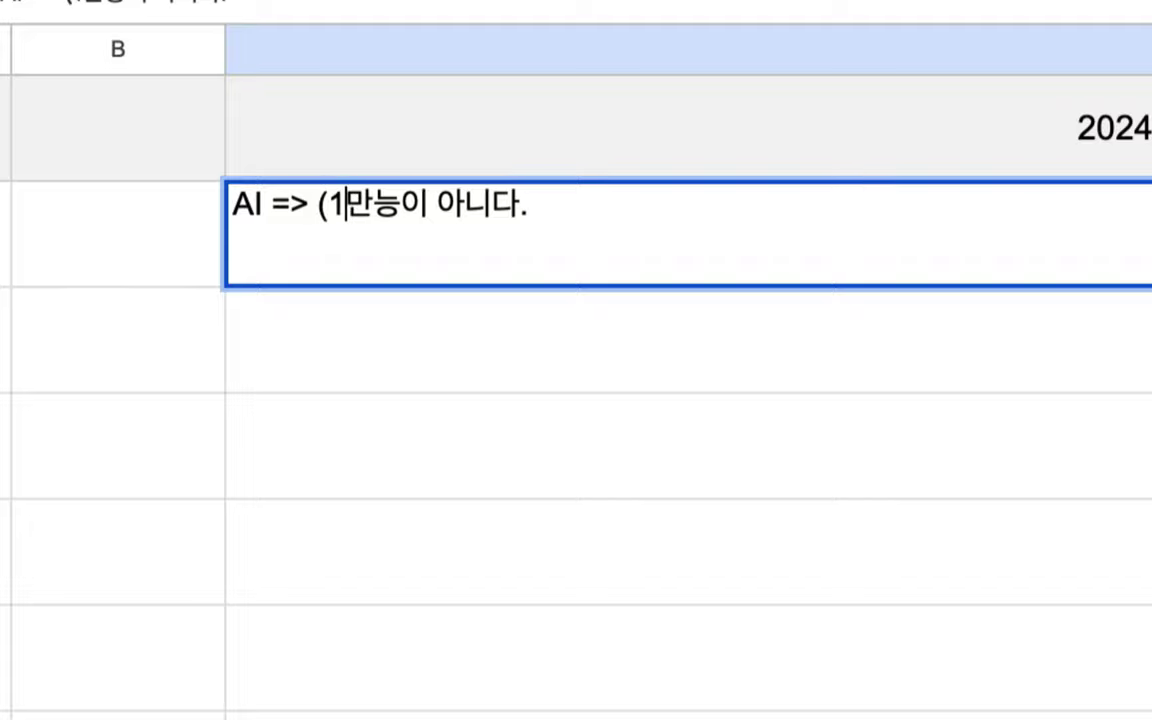
type(")")
left_click(638, 211)
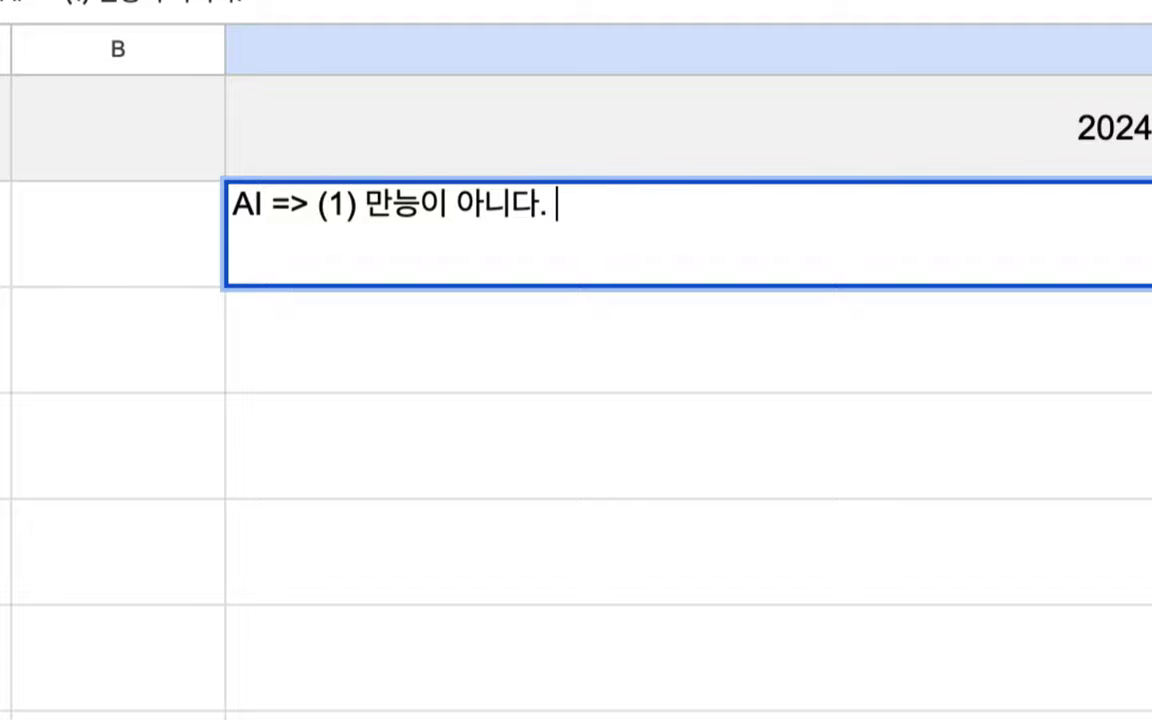
type("(2) ")
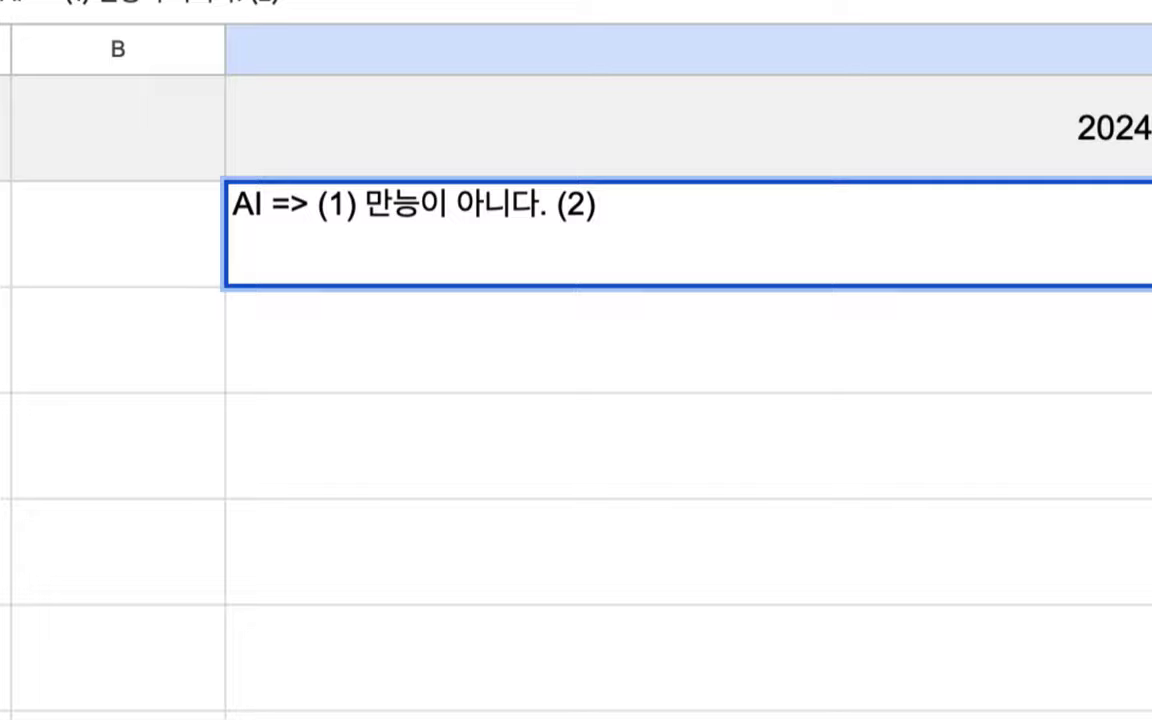
type("파리 한 맬")
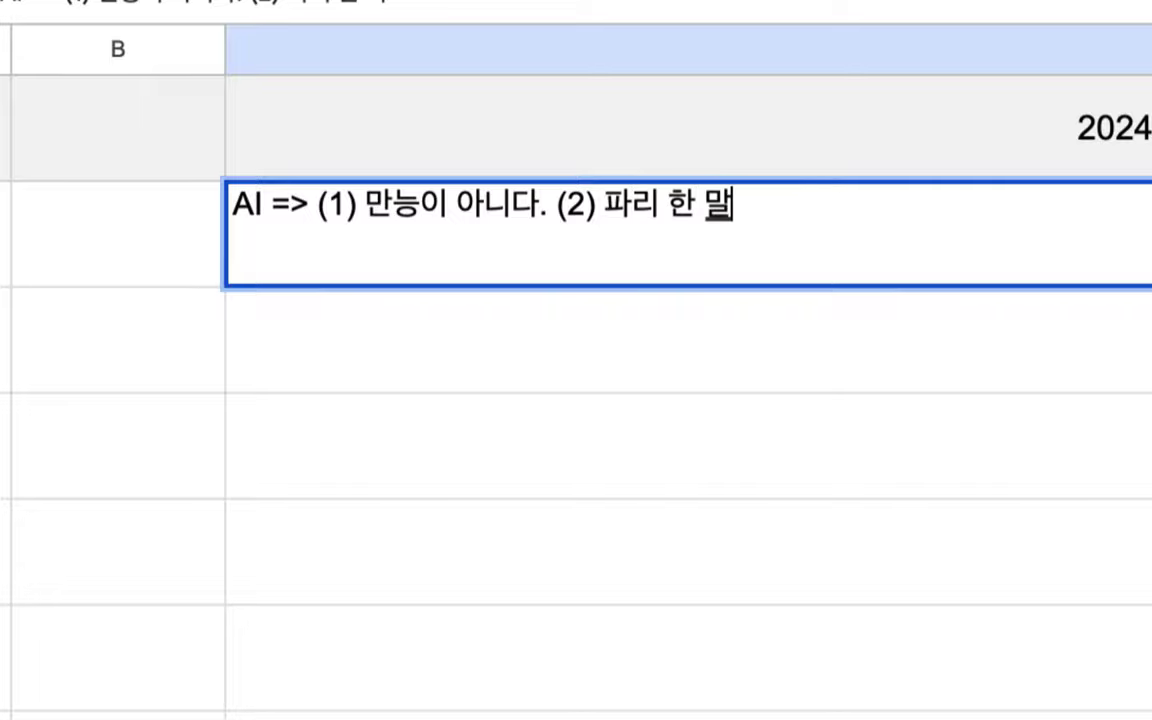
type("리 지능도 ")
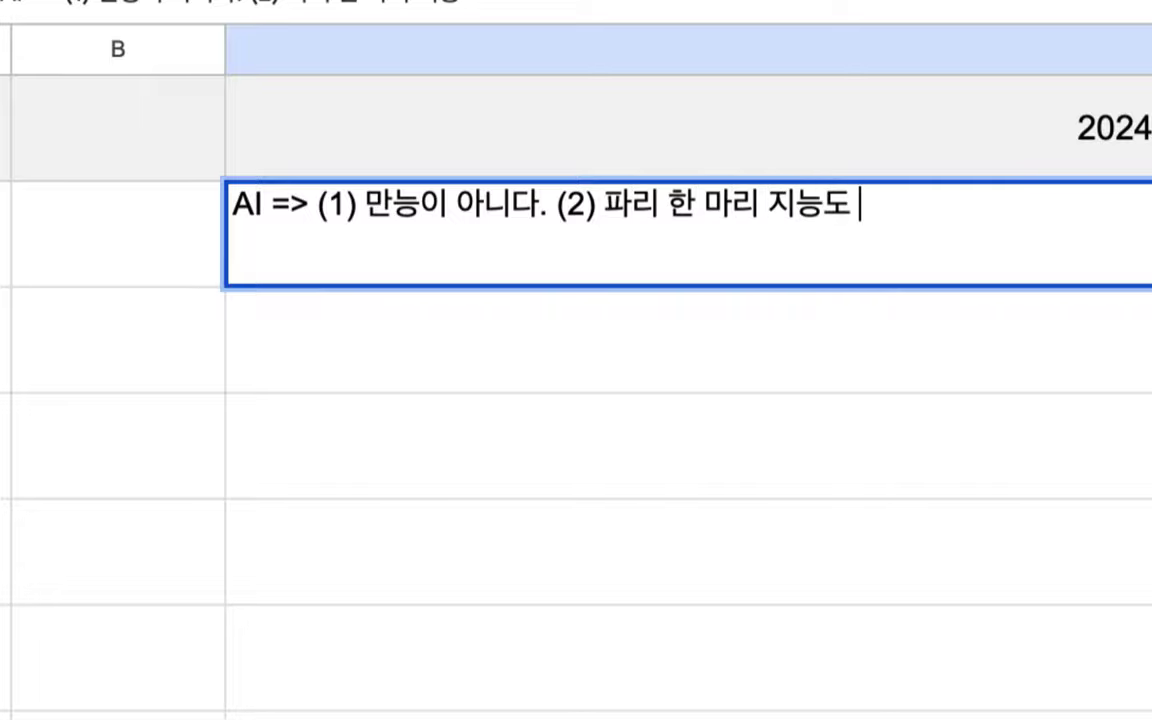
type("안된다.")
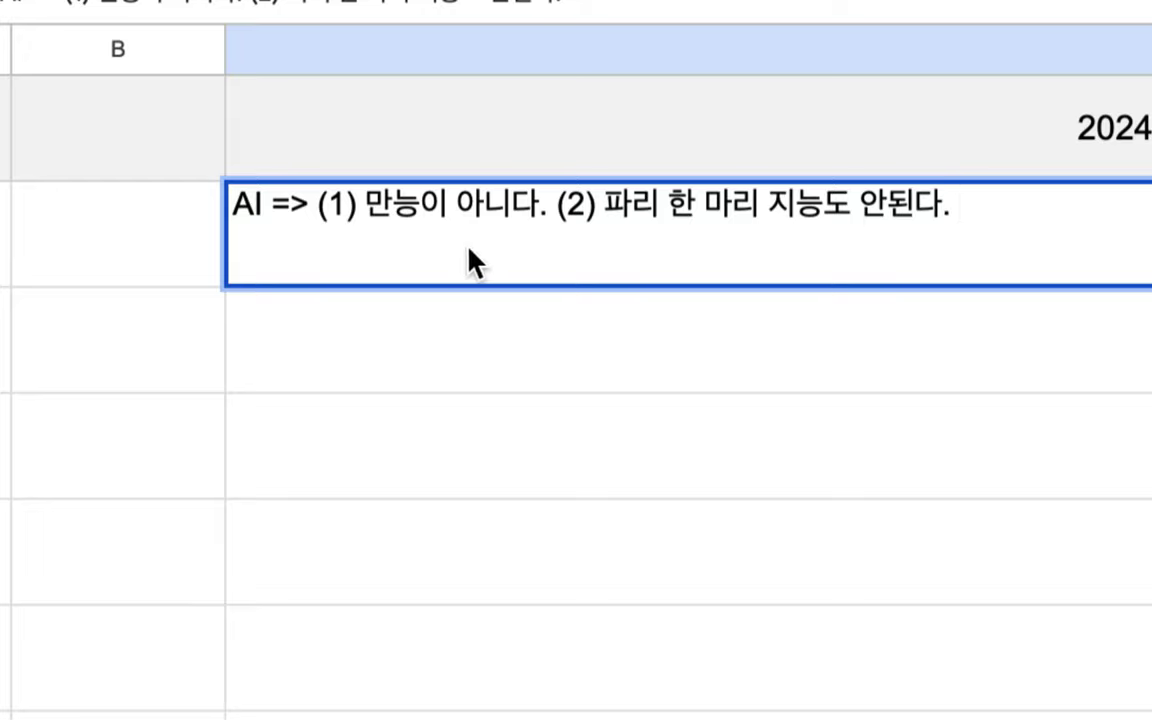
left_click(337, 310)
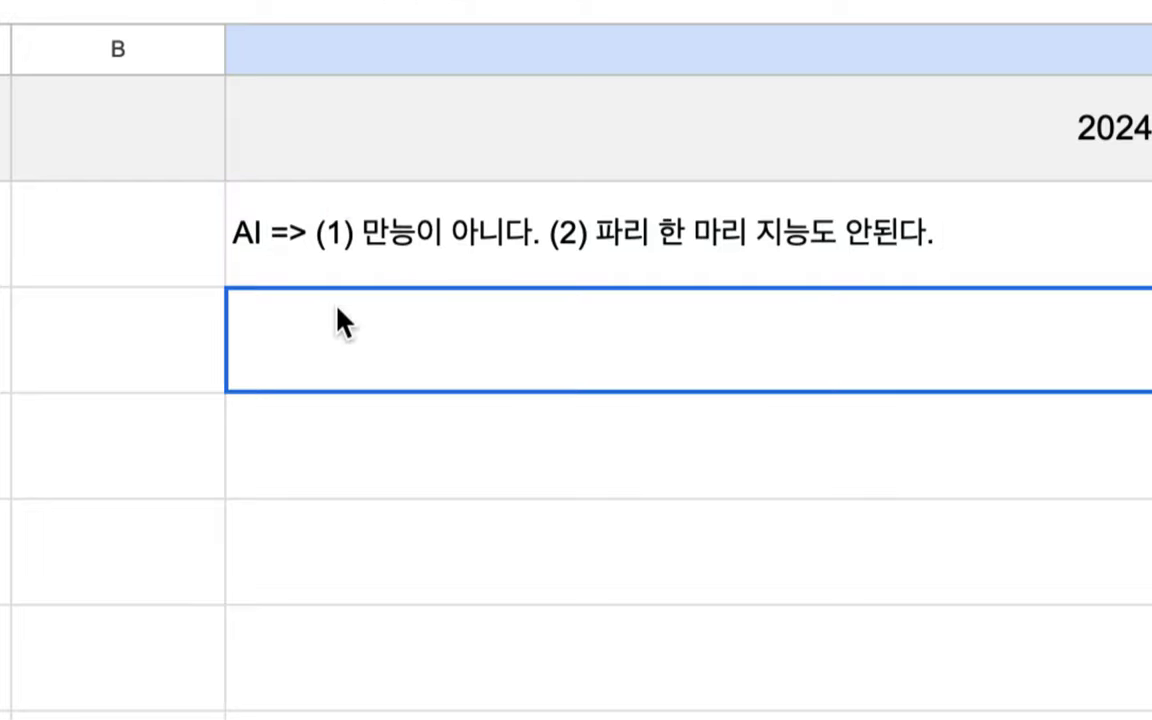
Type the C3 note listing 의사, 변호사, 회계사, 판사, 대법원, 청와대, 시청, ending '자동화하기에 딱 좋은 도구'
type("AI")
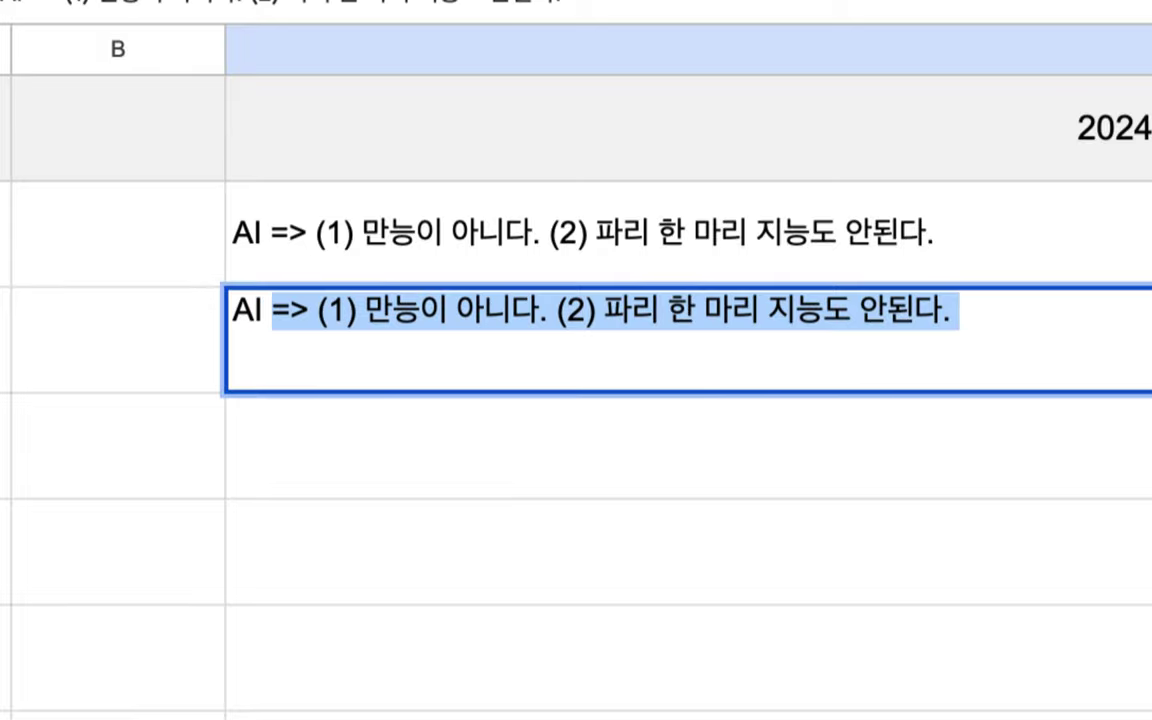
type("=> ")
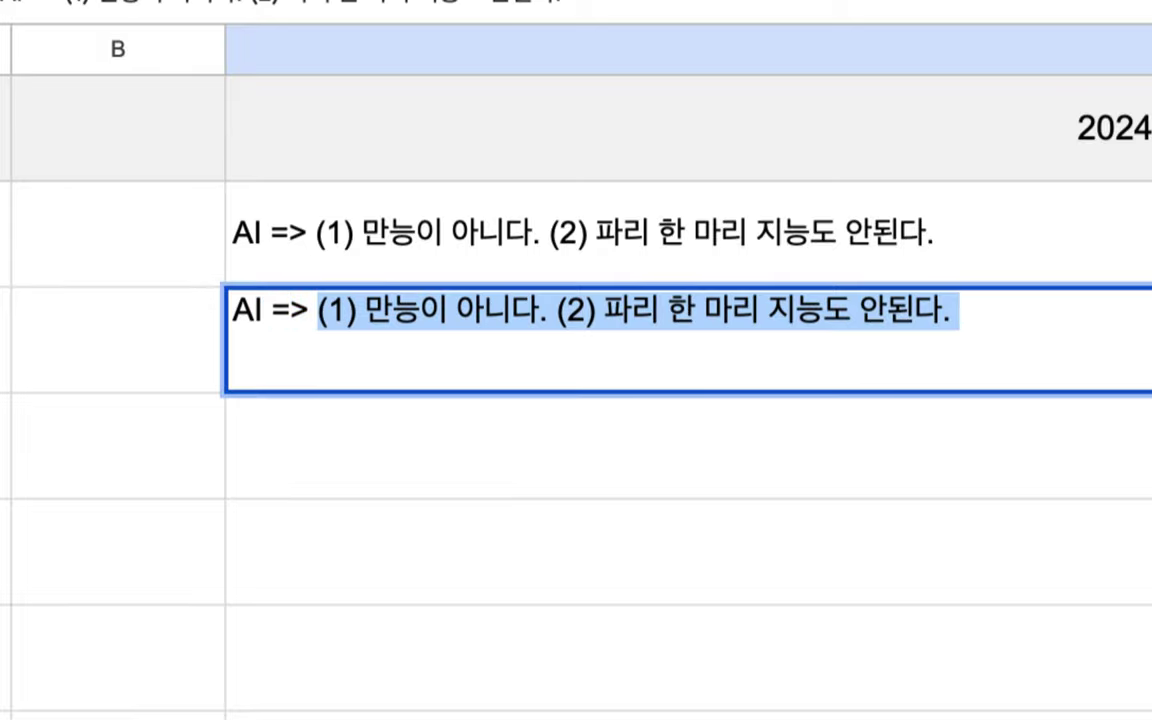
type("의사, 변호")
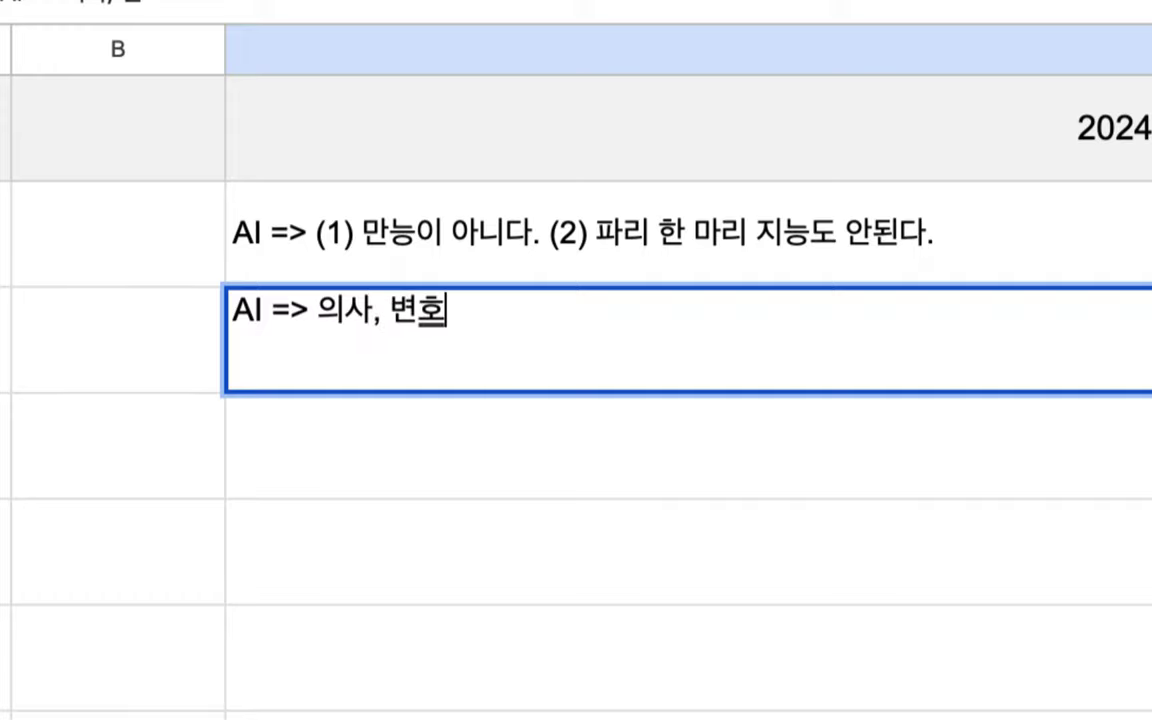
type("사, 회계")
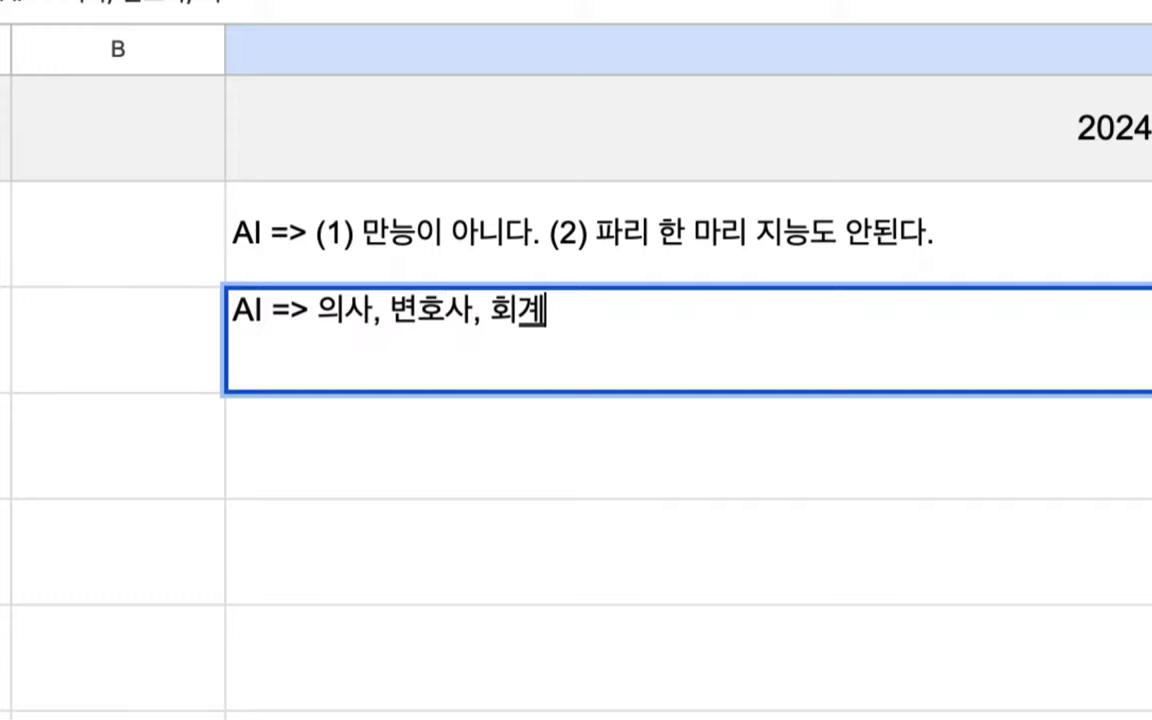
type("사, 판사, 대")
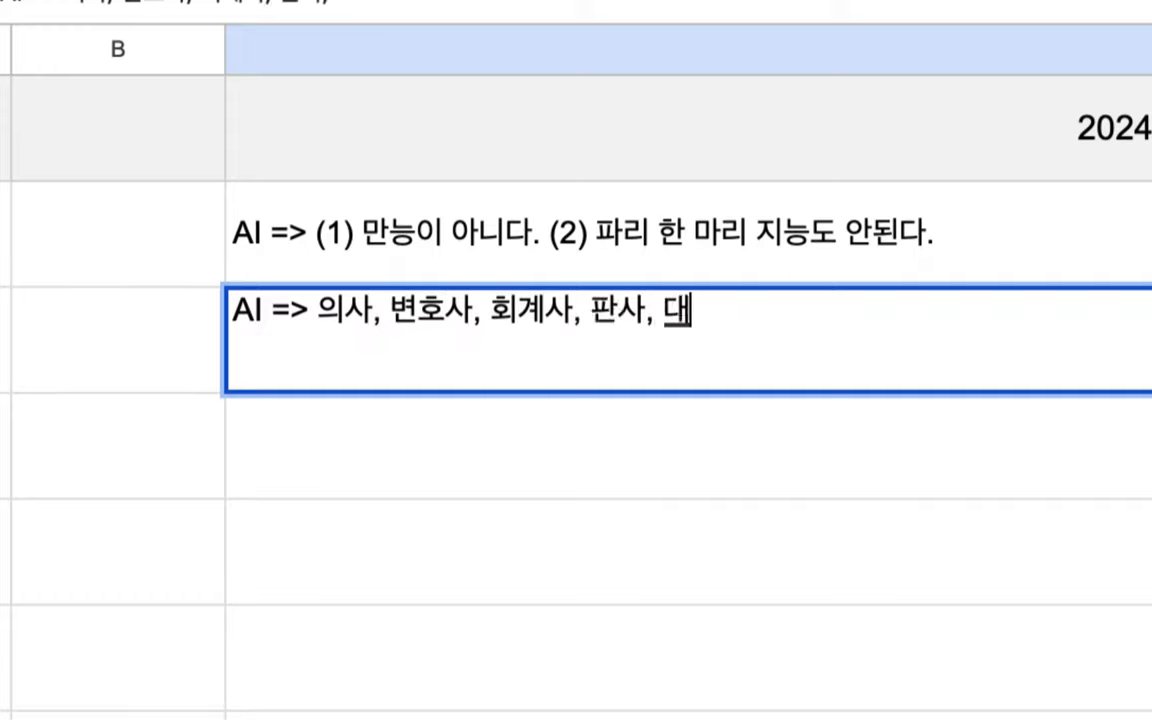
type("법으원, 청")
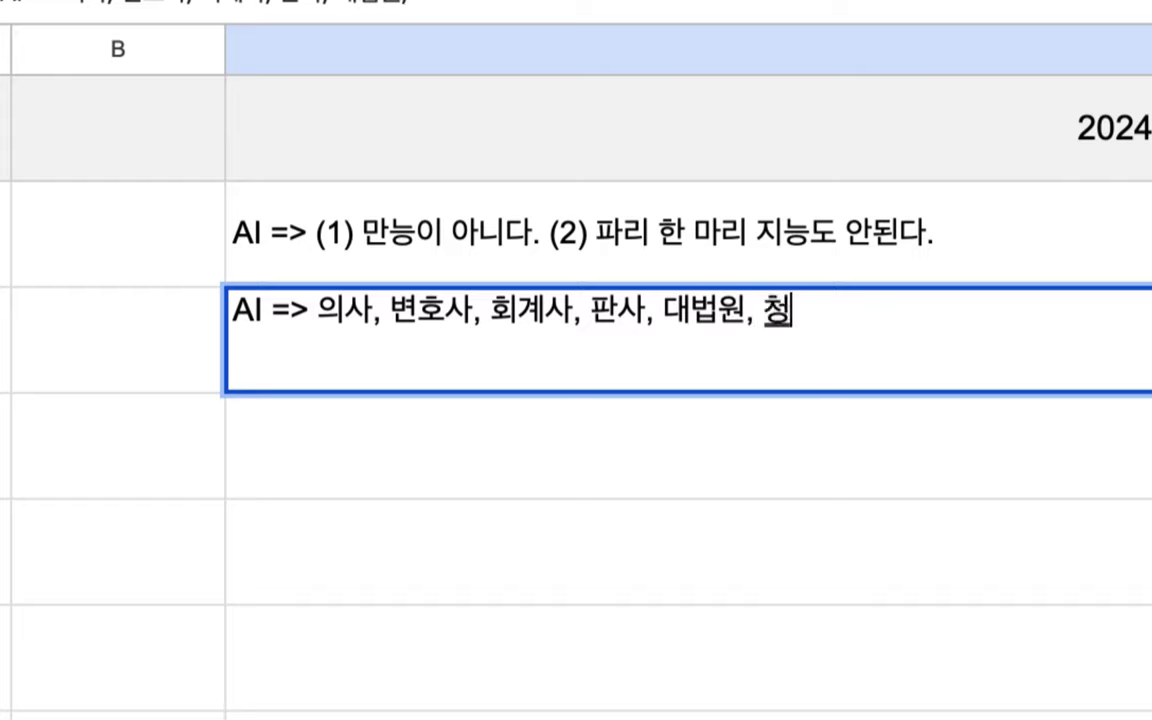
type("오와대, 시청")
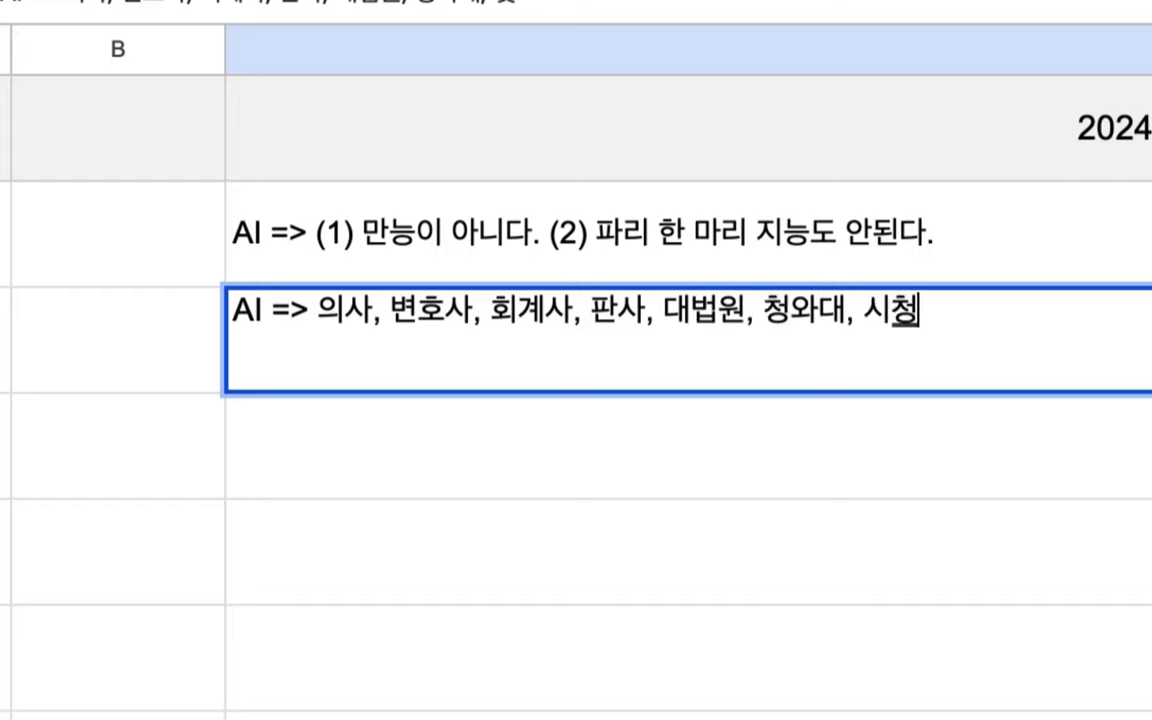
type("...자동")
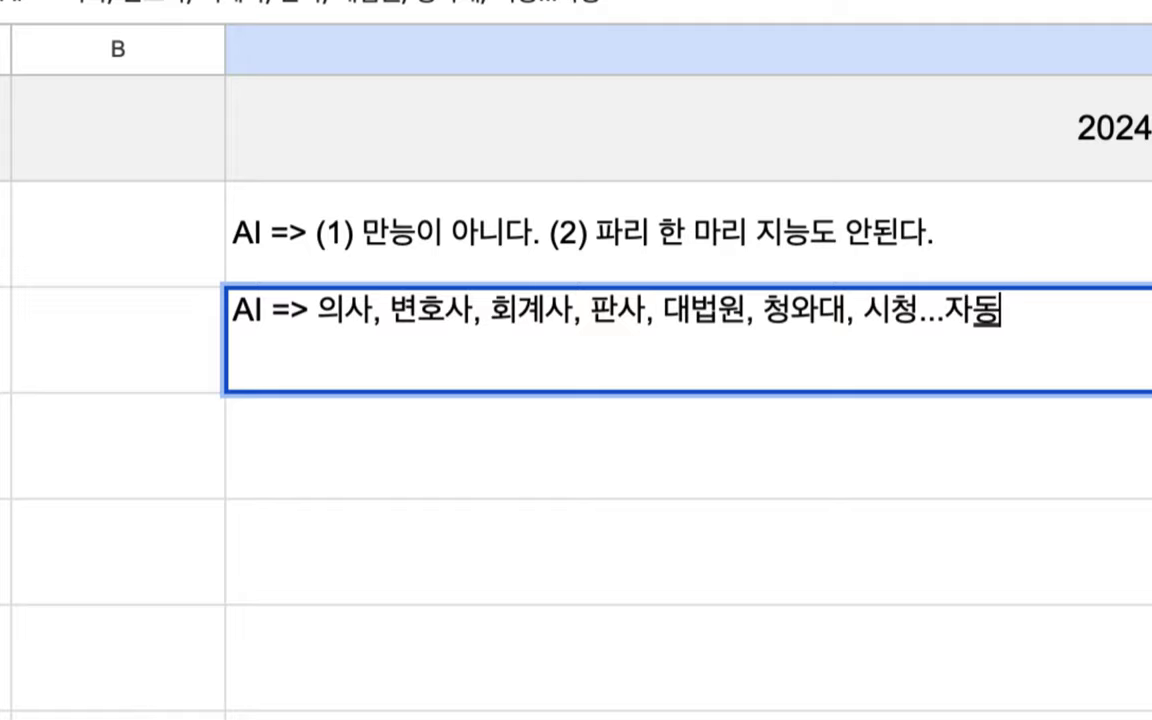
type("화하기에")
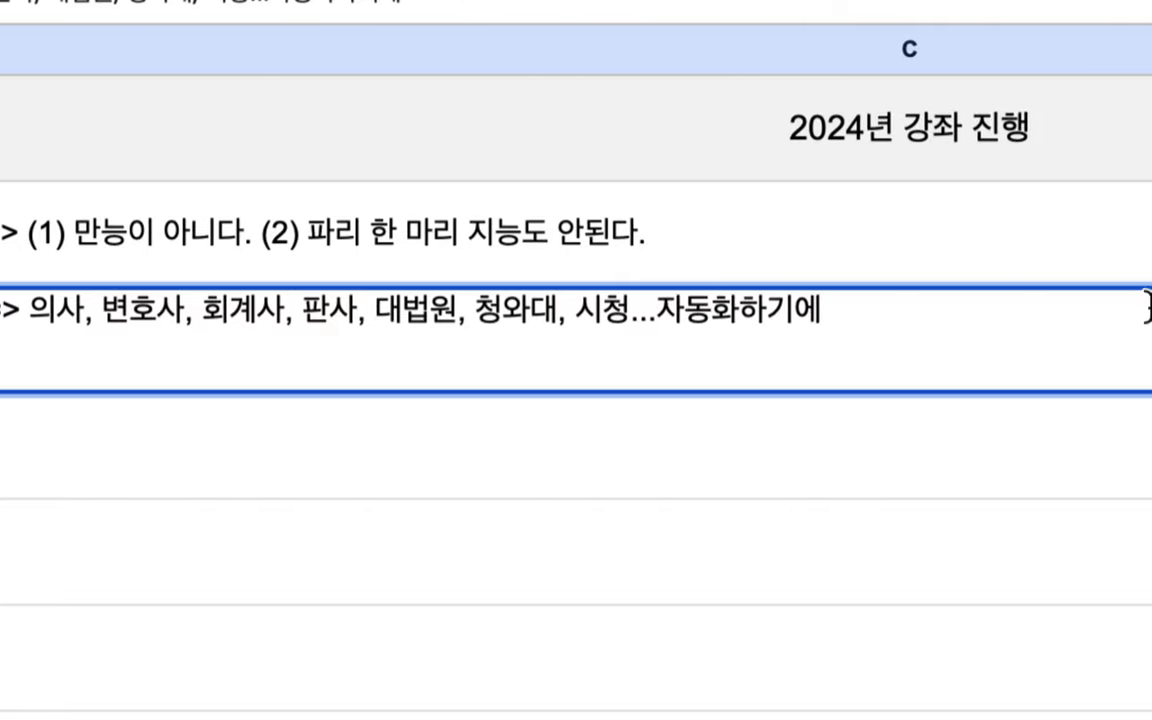
type(" 무척 ")
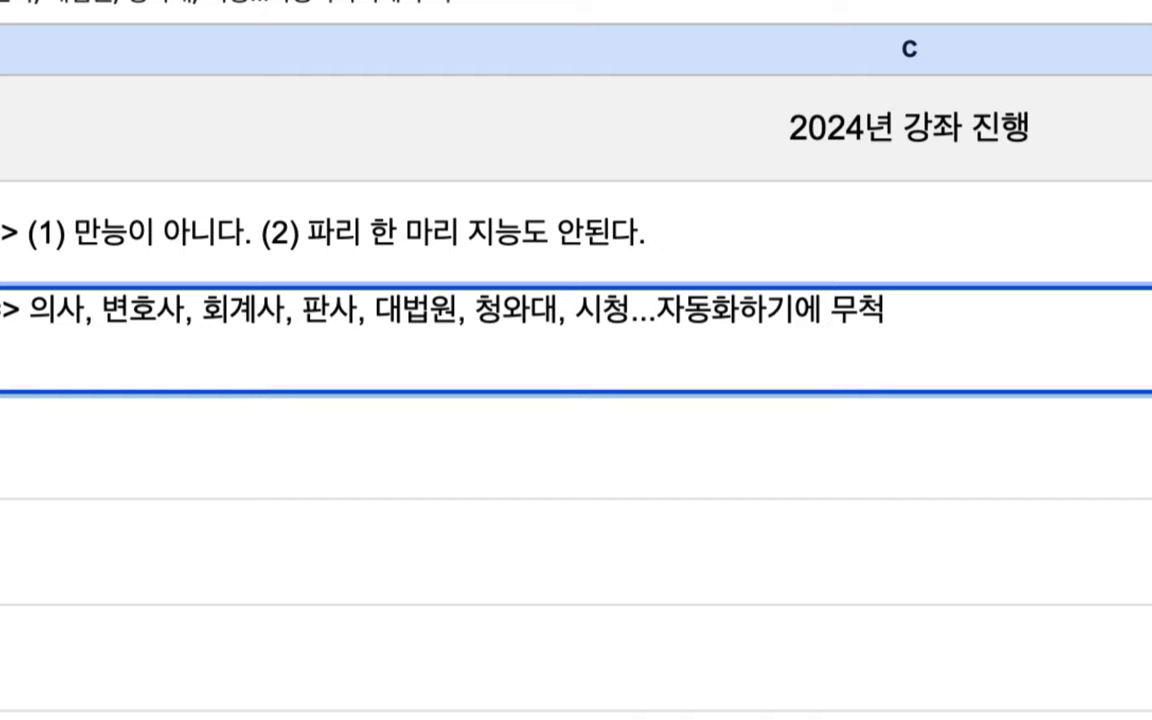
type("위")
key("BackSpace")
key("BackSpace")
key("BackSpace")
key("BackSpace")
key("BackSpace")
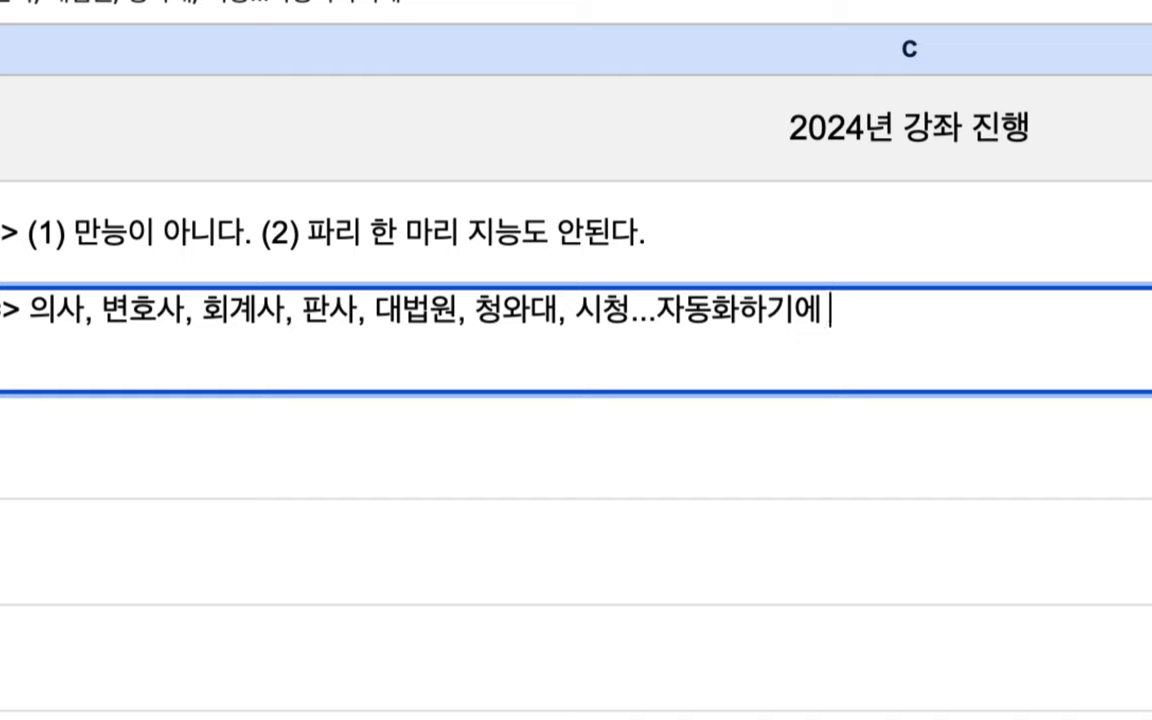
type("딱")
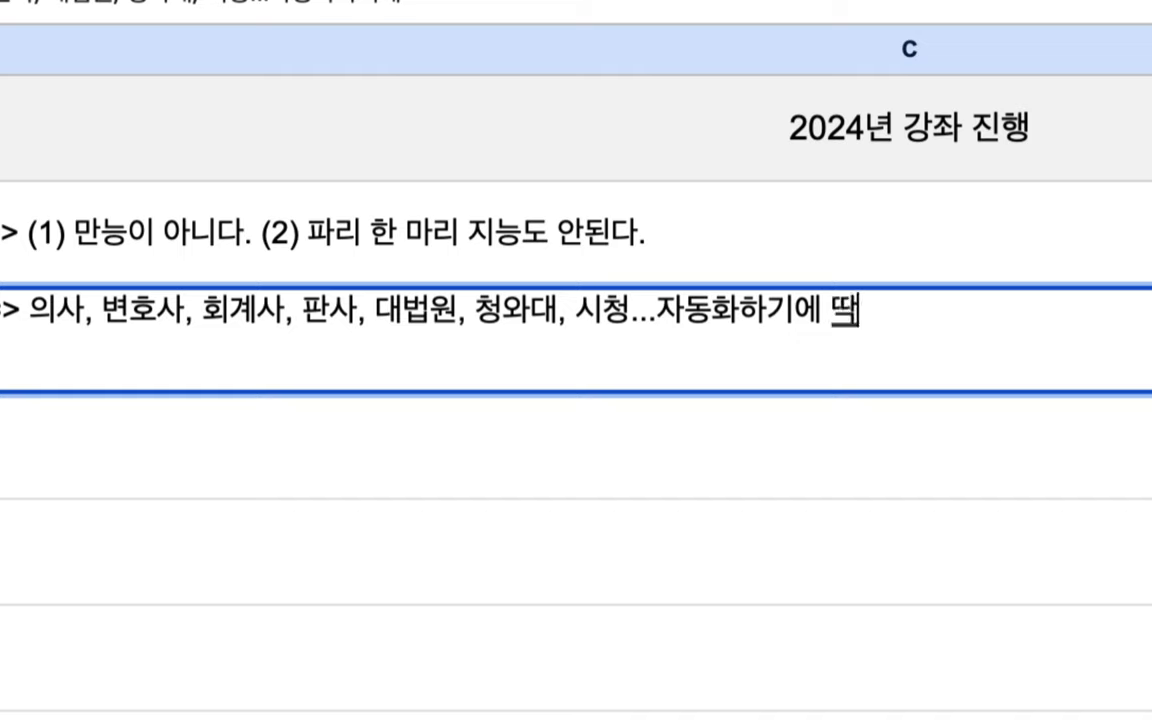
type(" 좋은 도구")
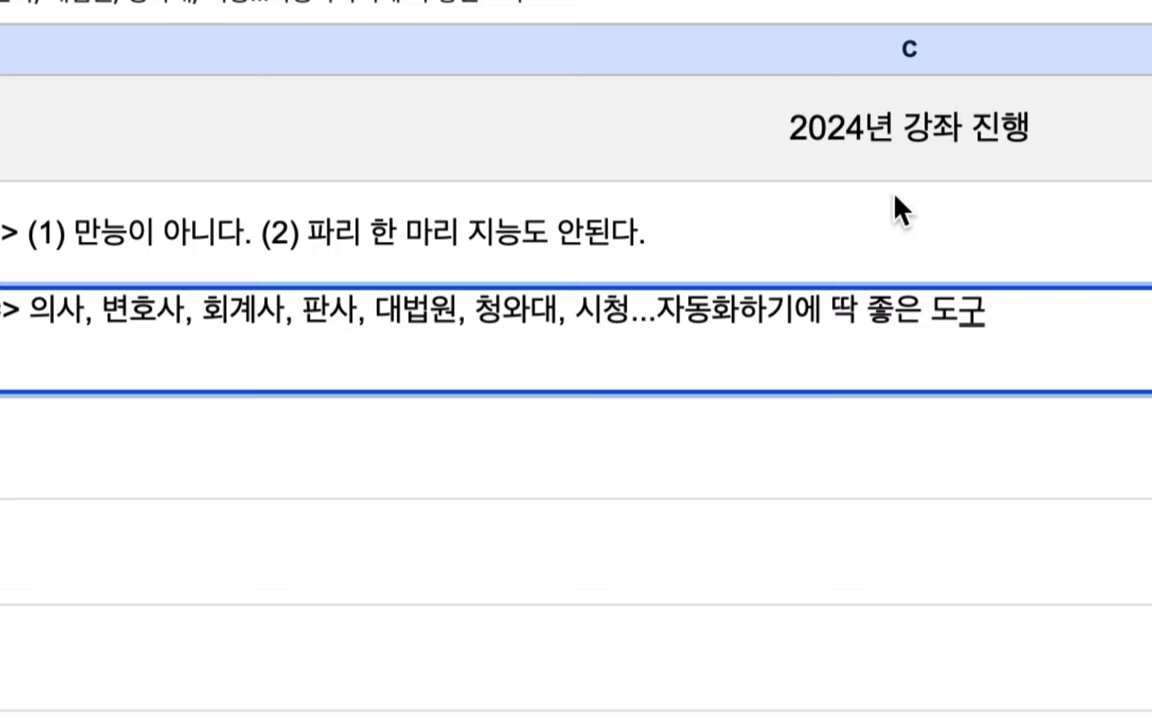
double_click(465, 237)
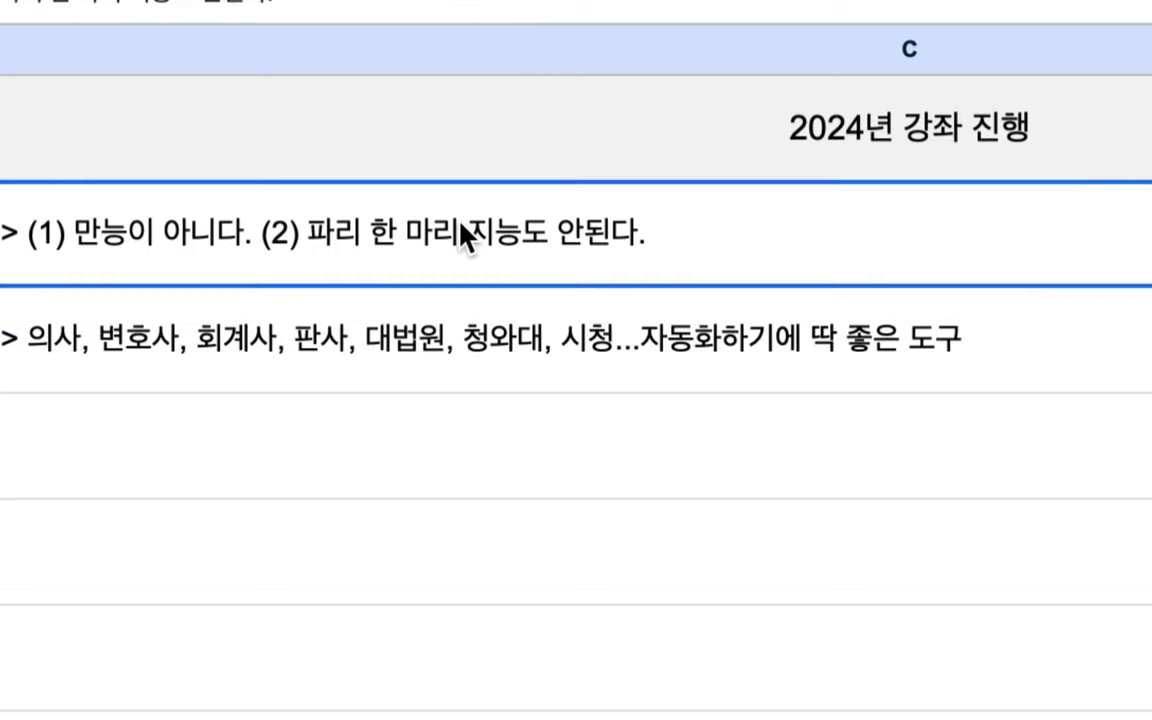
double_click(110, 332)
left_click_drag(130, 313, 280, 313)
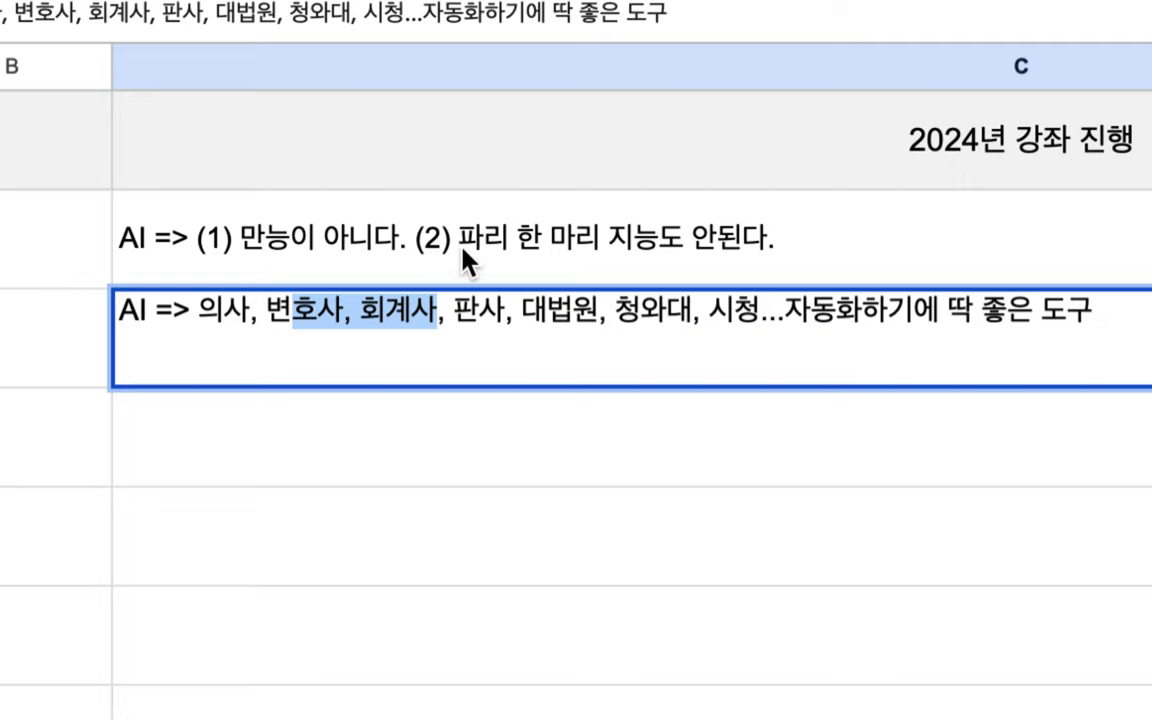
left_click(463, 250)
double_click(470, 240)
left_click(470, 213)
double_click(482, 211)
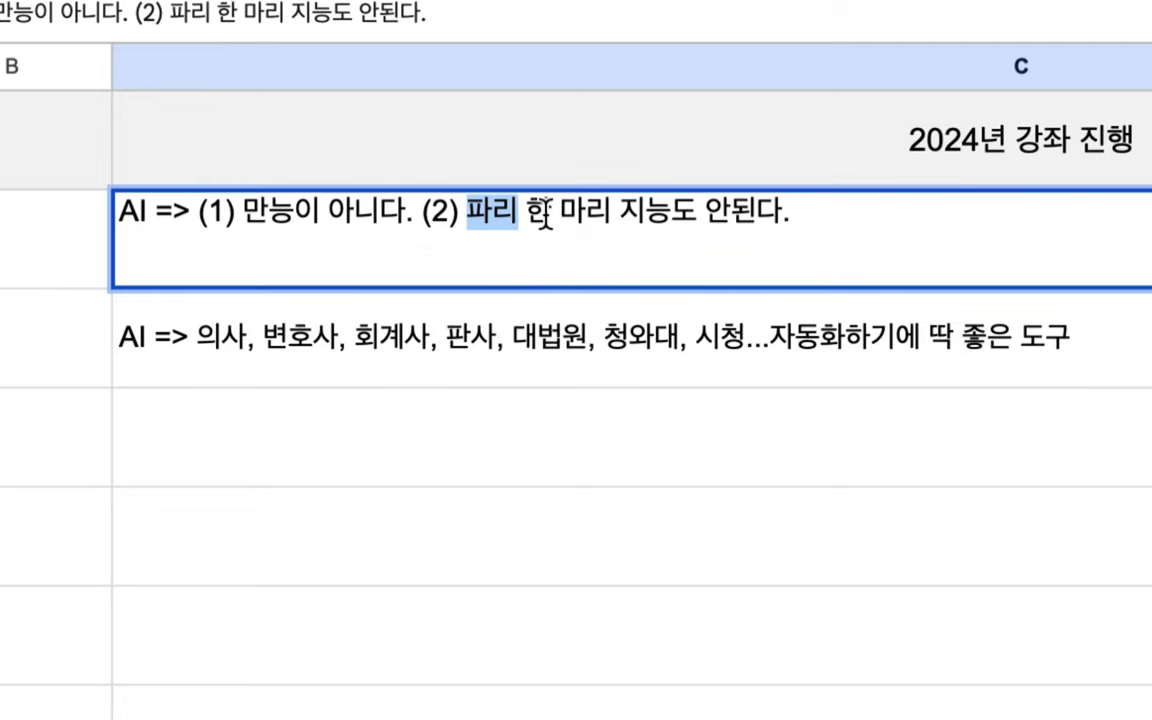
left_click_drag(541, 213, 665, 214)
double_click(328, 320)
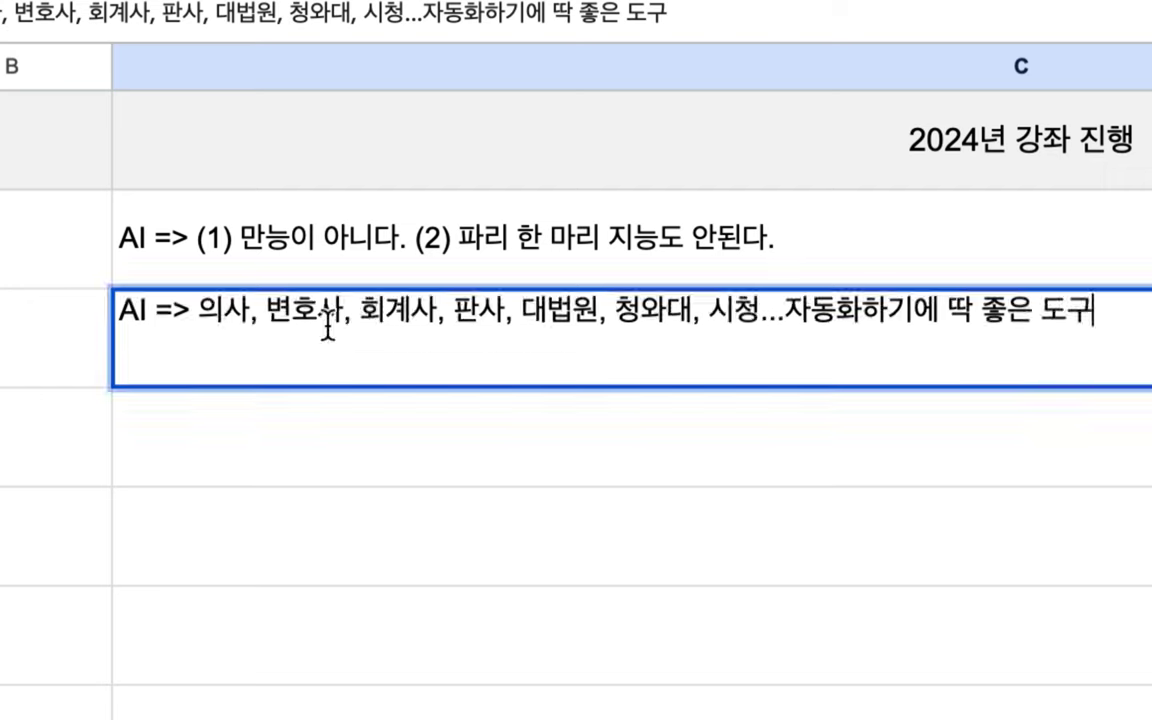
left_click_drag(250, 312, 512, 314)
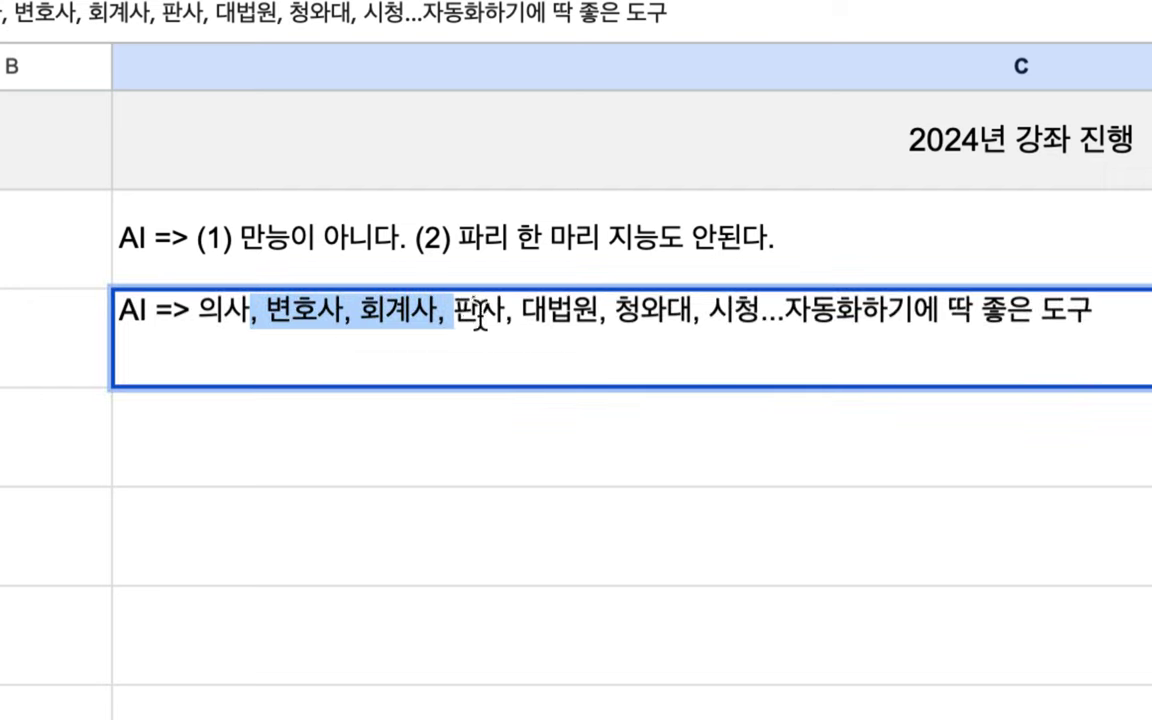
left_click(379, 414)
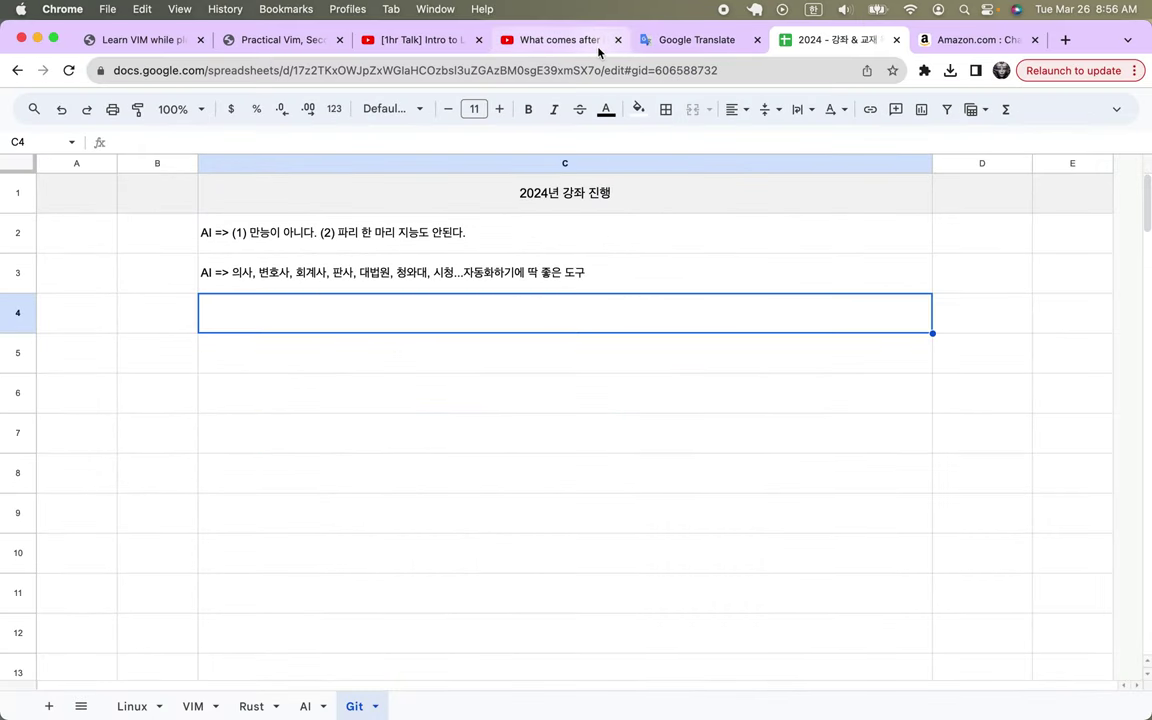
Switch to the '[1hr Talk] Intro to Large Language Models' video and clear the old 'llm' search
left_click(441, 42)
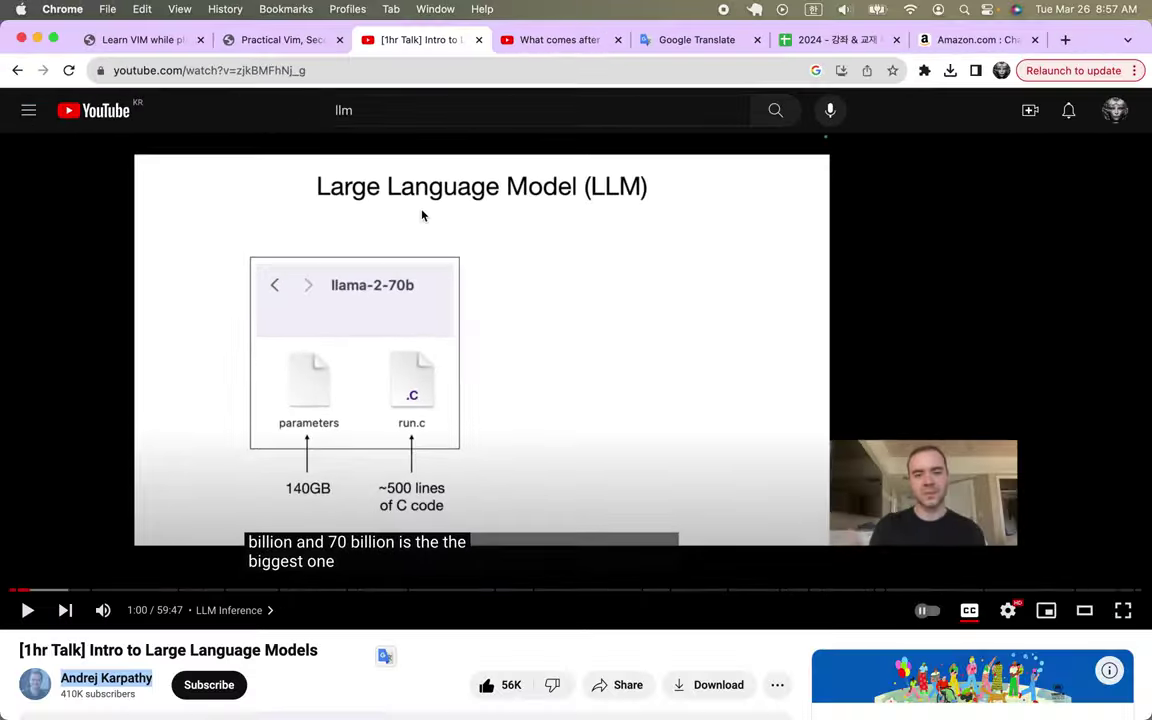
left_click(426, 116)
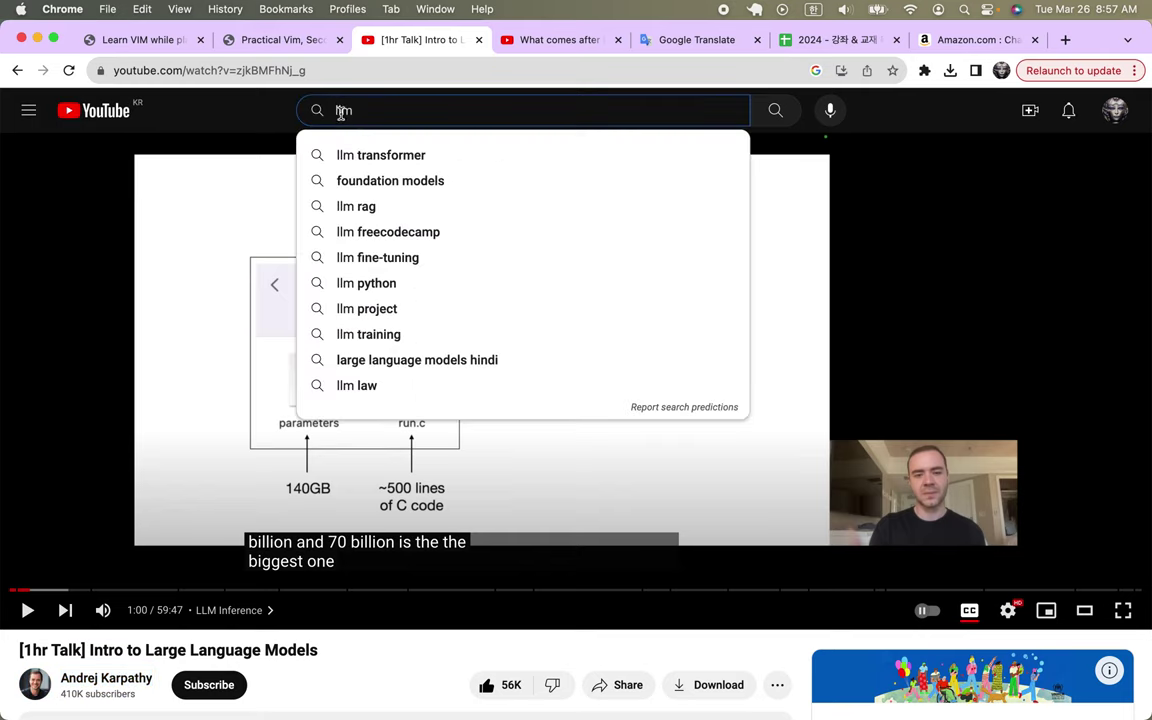
double_click(340, 111)
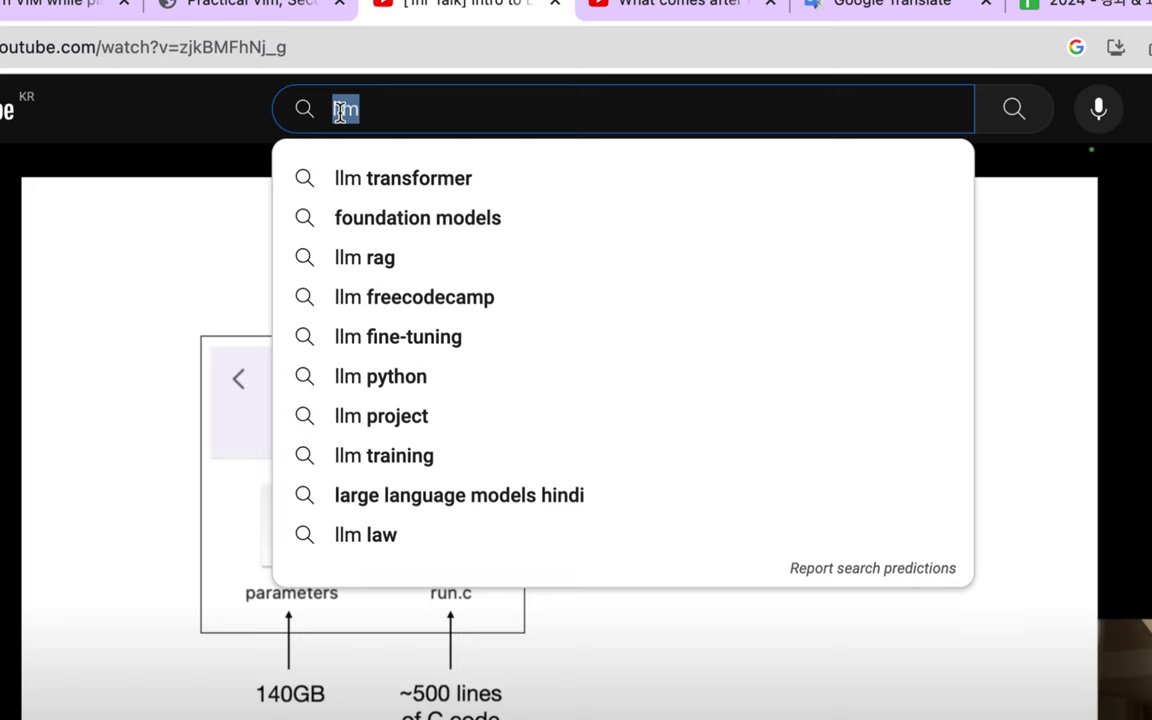
key("BackSpace")
Search YouTube for a podcast interview with an AI researcher, chosen from the suggestions
type("l")
key("BackSpace")
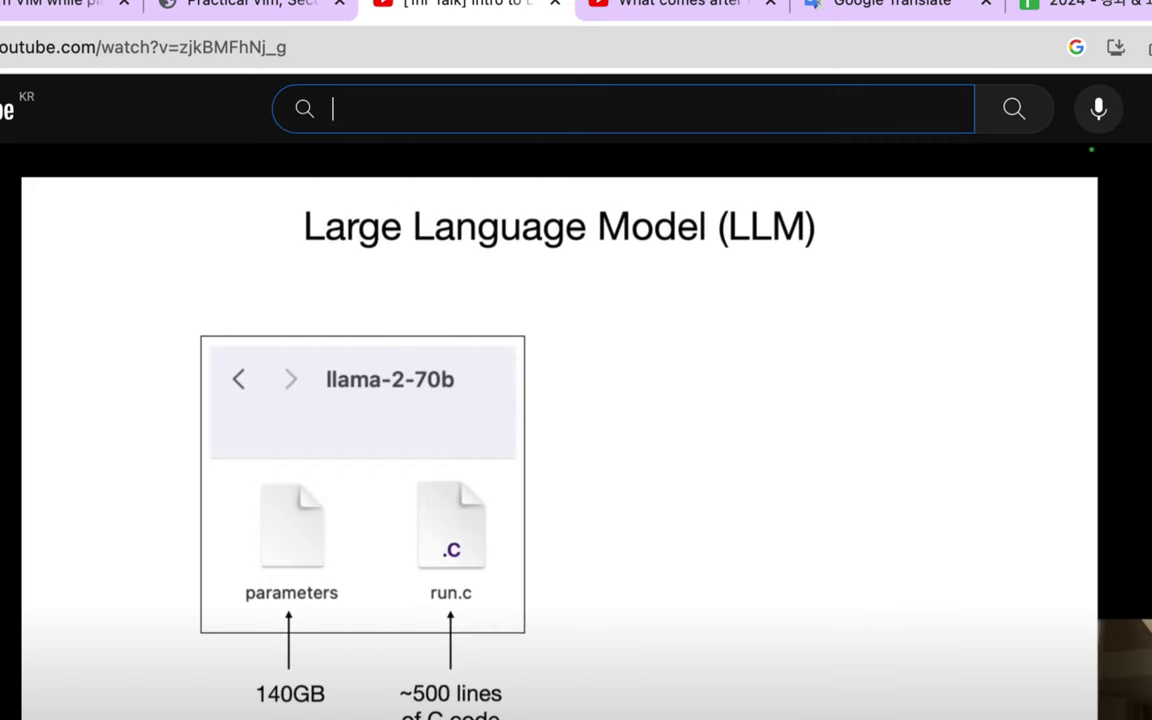
type("Lex")
key("Down")
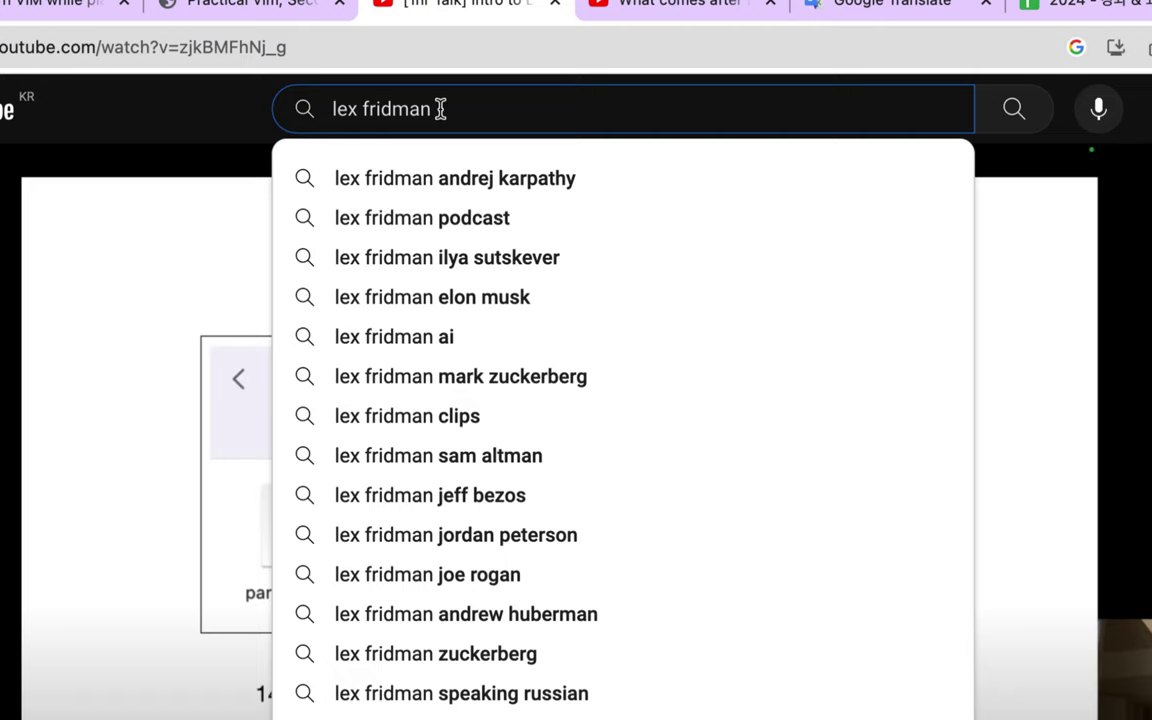
type("Le")
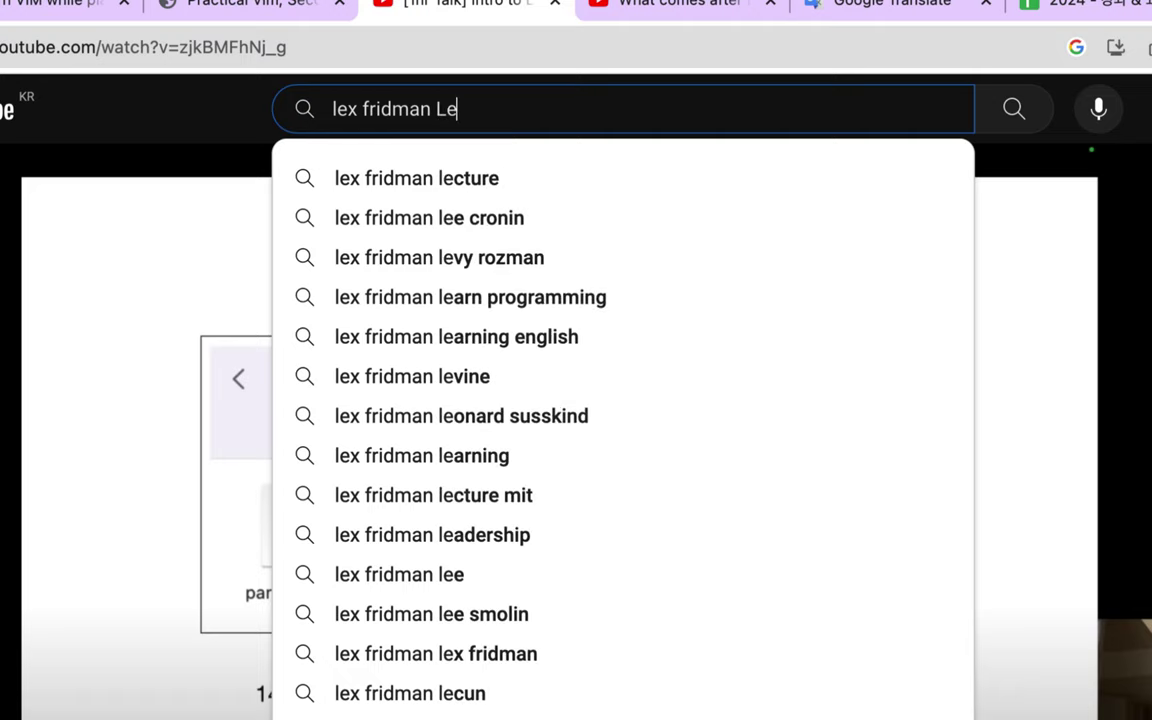
type("ccun")
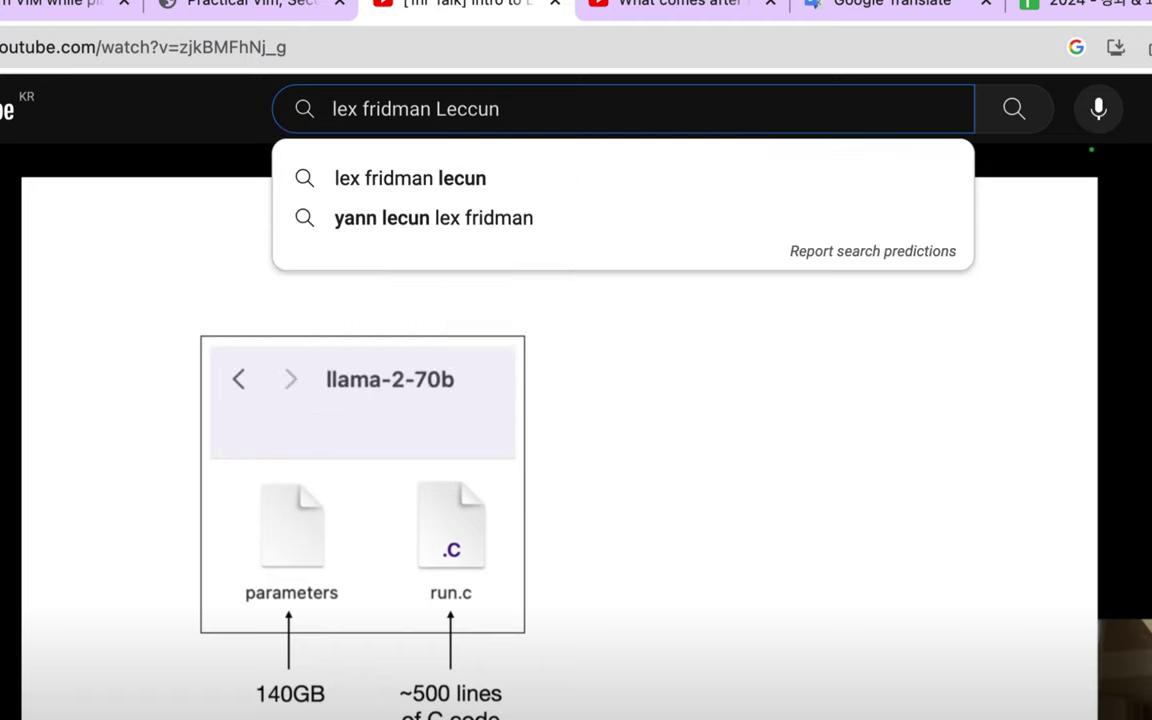
key("Down")
key("Down")
key("Return")
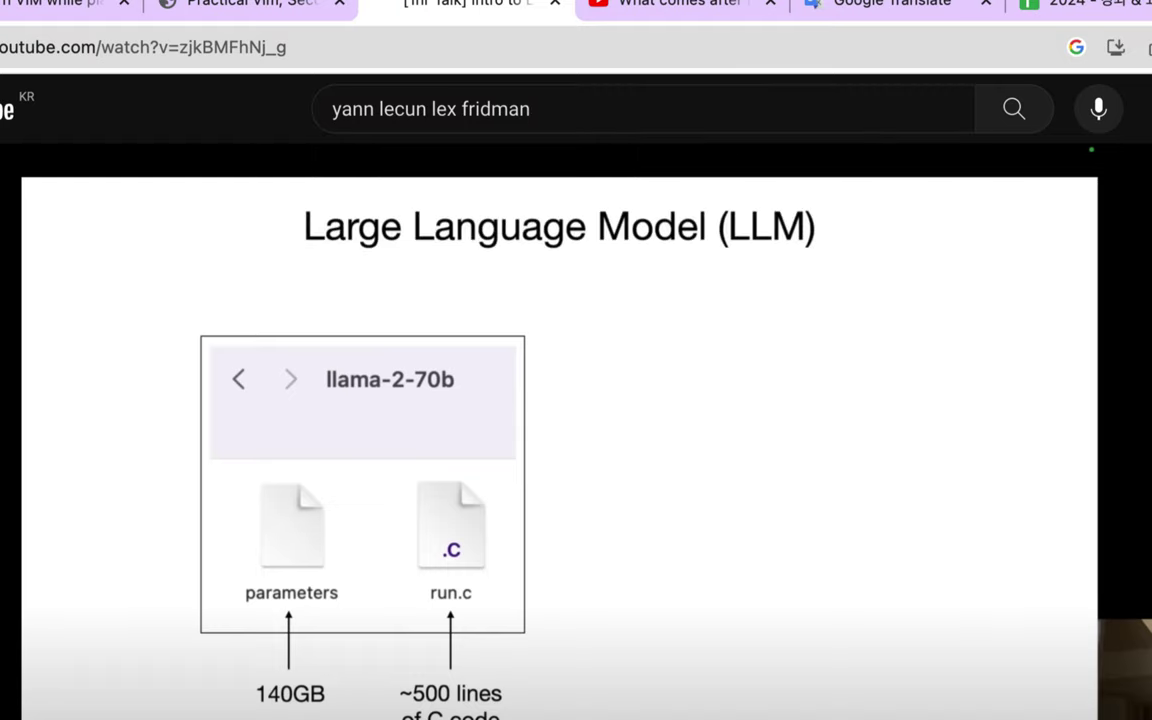
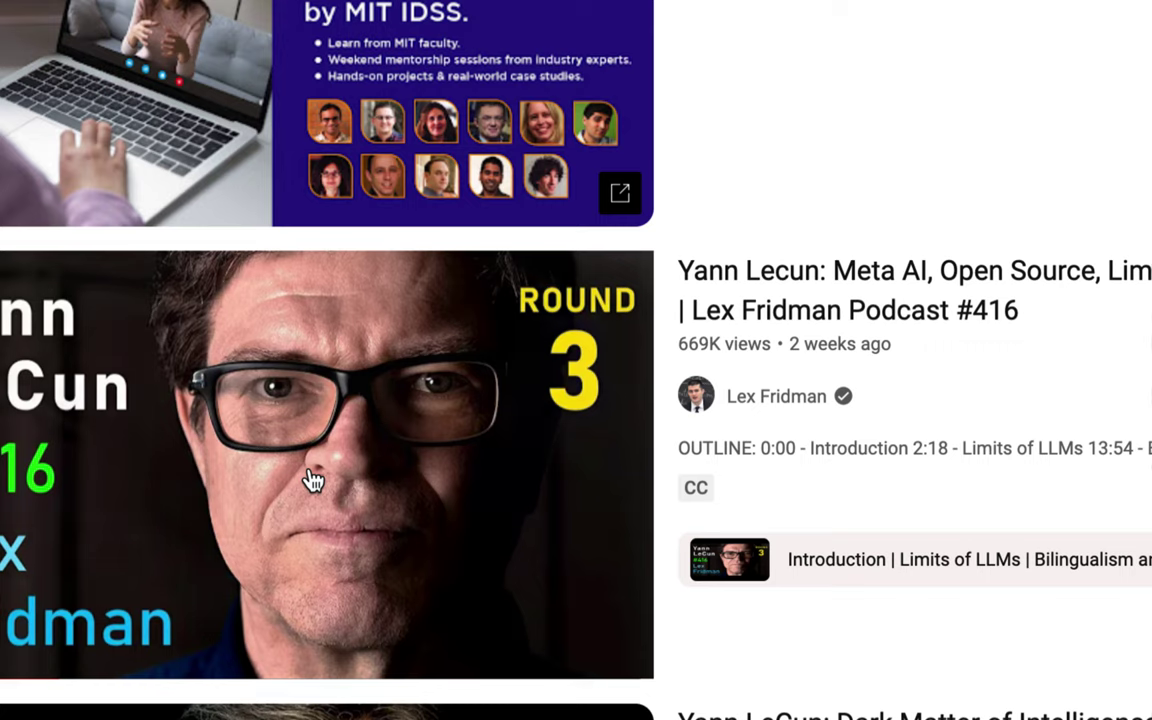
Bring up the 2024 lecture notes spreadsheet and review the two AI notes
mouse_move(313, 481)
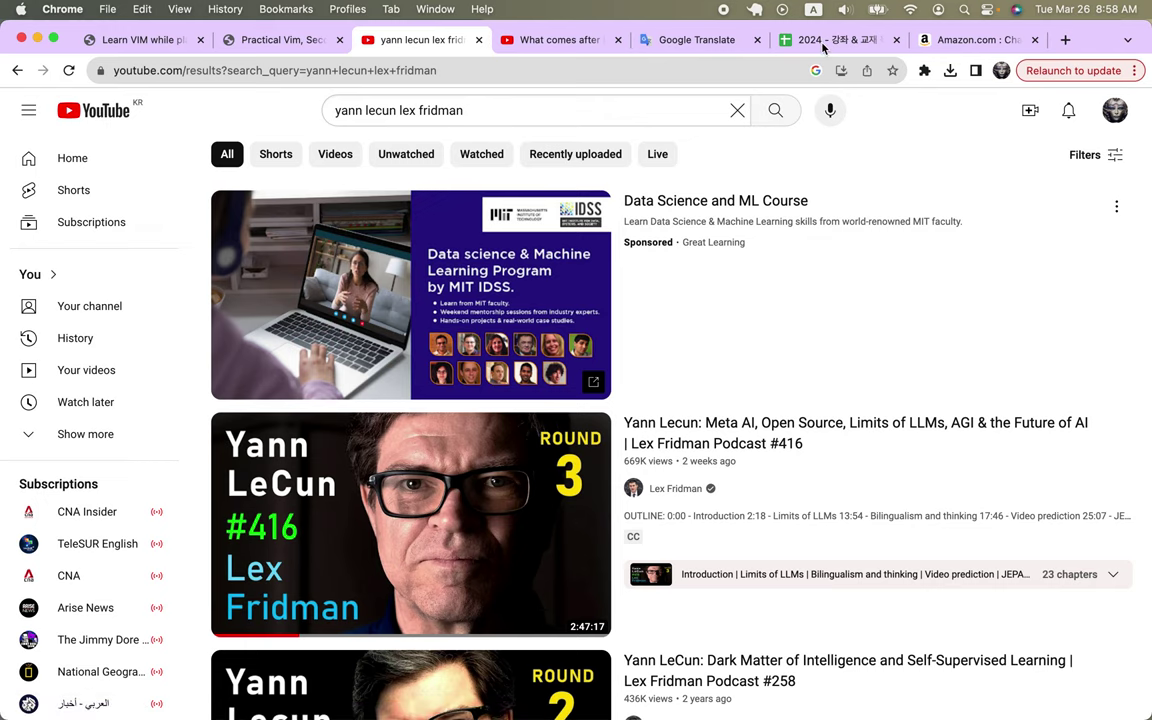
left_click(818, 45)
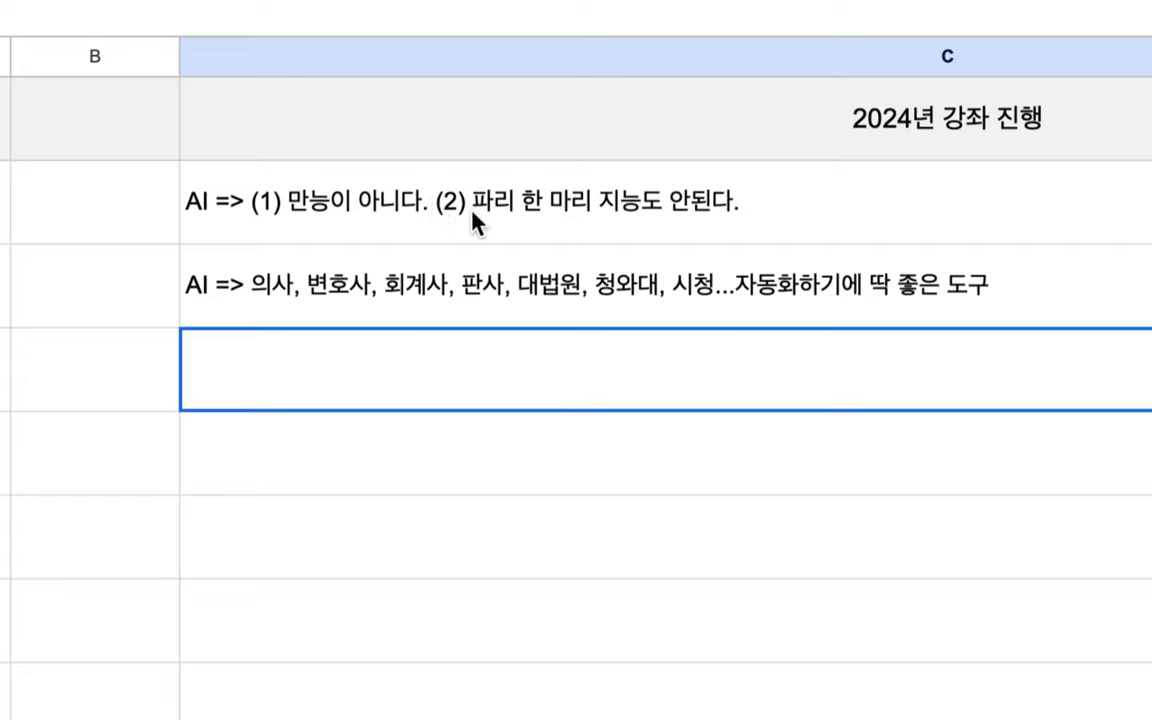
double_click(473, 214)
left_click_drag(478, 179, 673, 172)
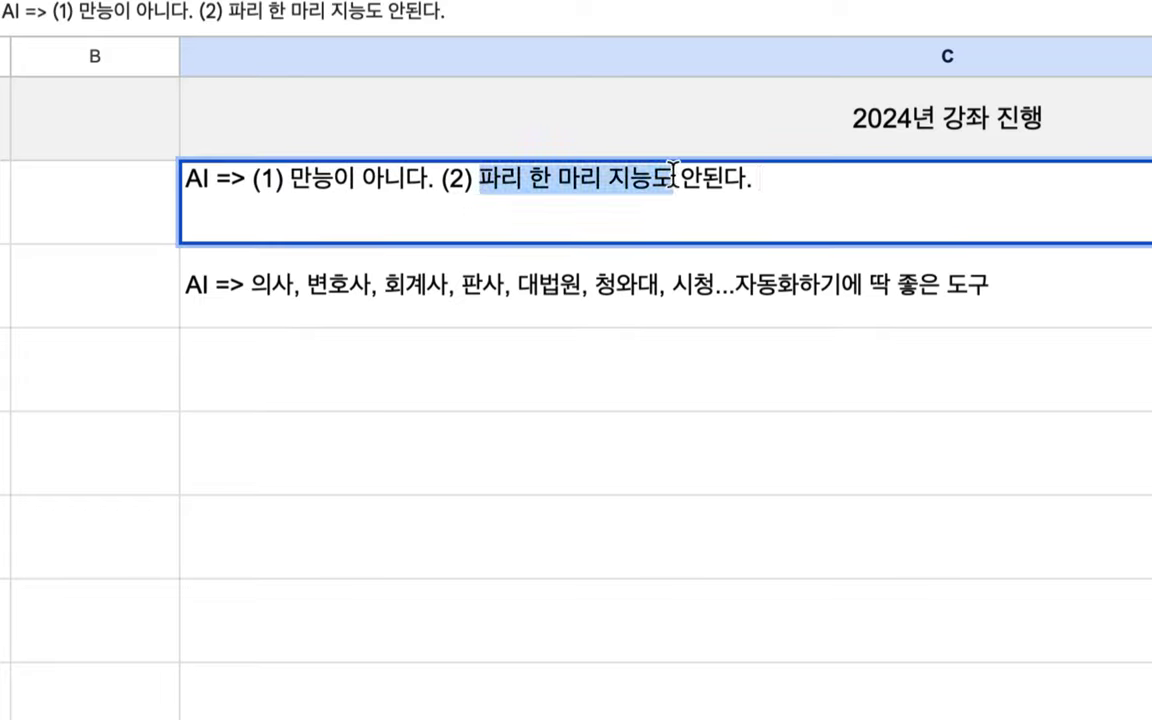
double_click(390, 308)
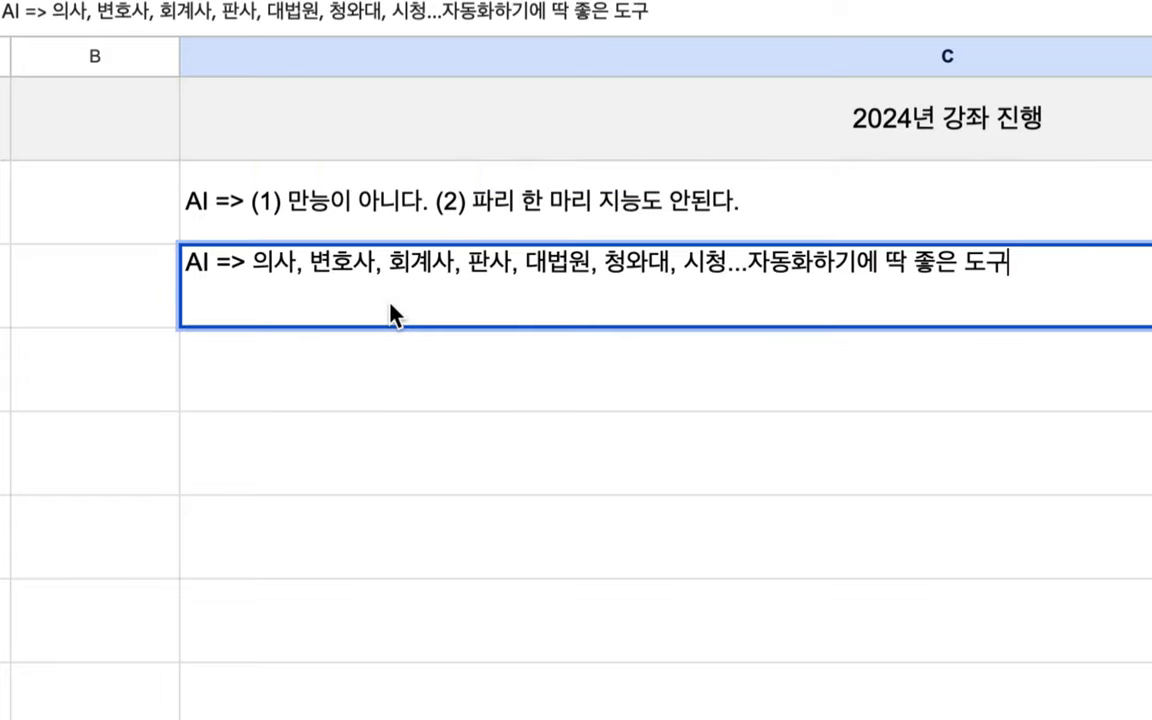
Enter '3차 산업 인구 => 모든 근로자의 65% => 2천만 명 => 완전 자동화' below the AI rows
left_click(347, 368)
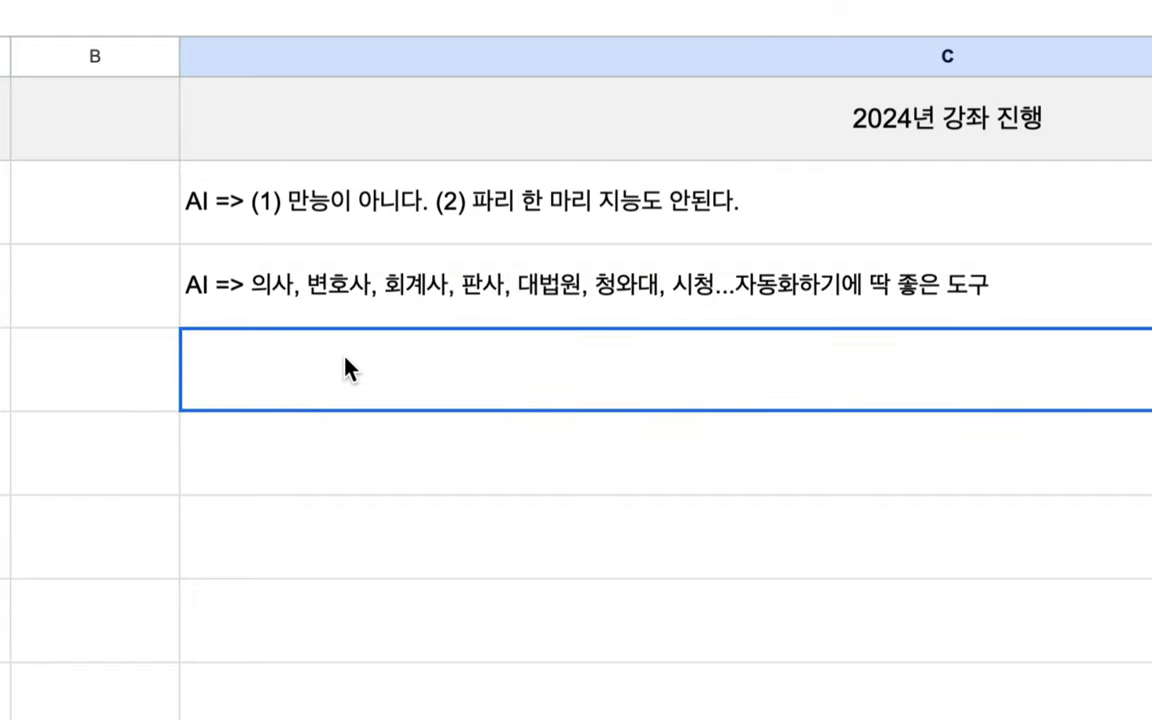
type("3ck")
key("BackSpace")
key("BackSpace")
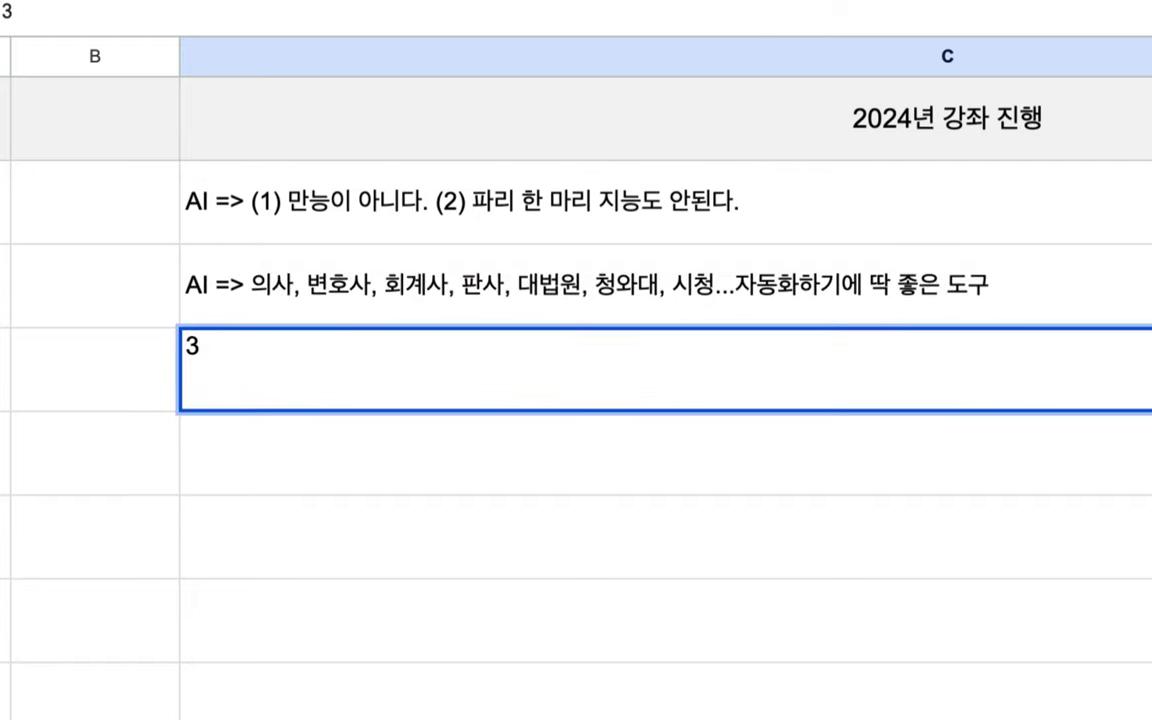
type("ㅊㅏ 산업")
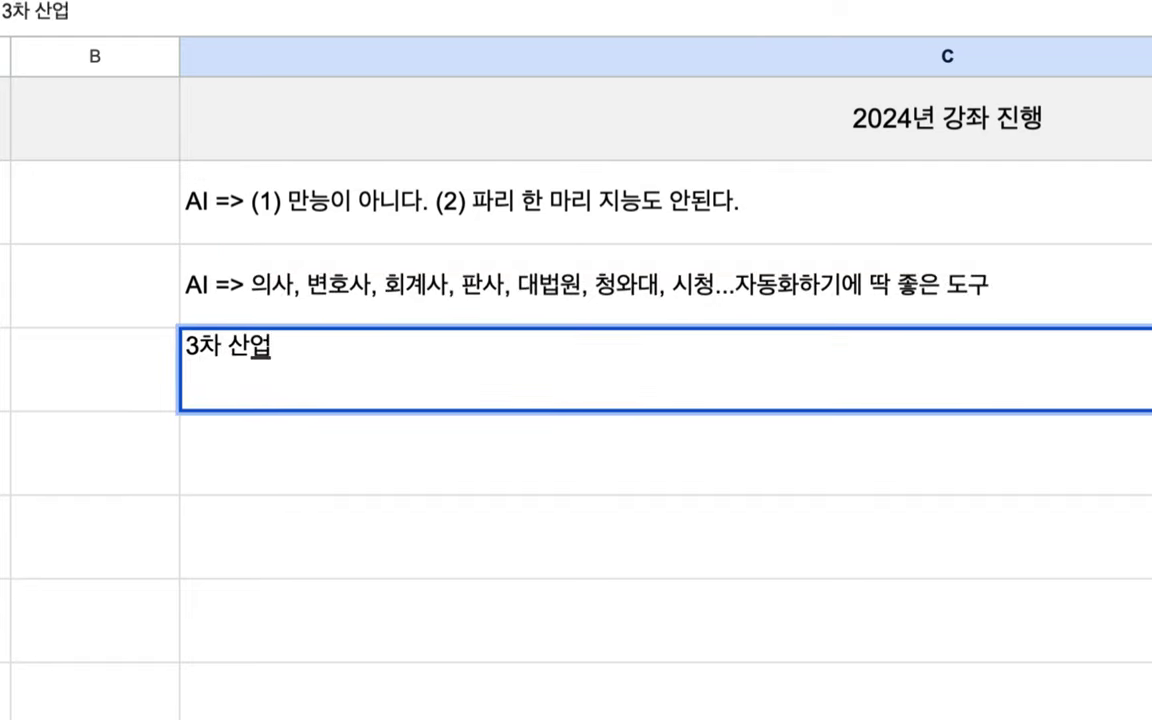
type(" ㅇ인")
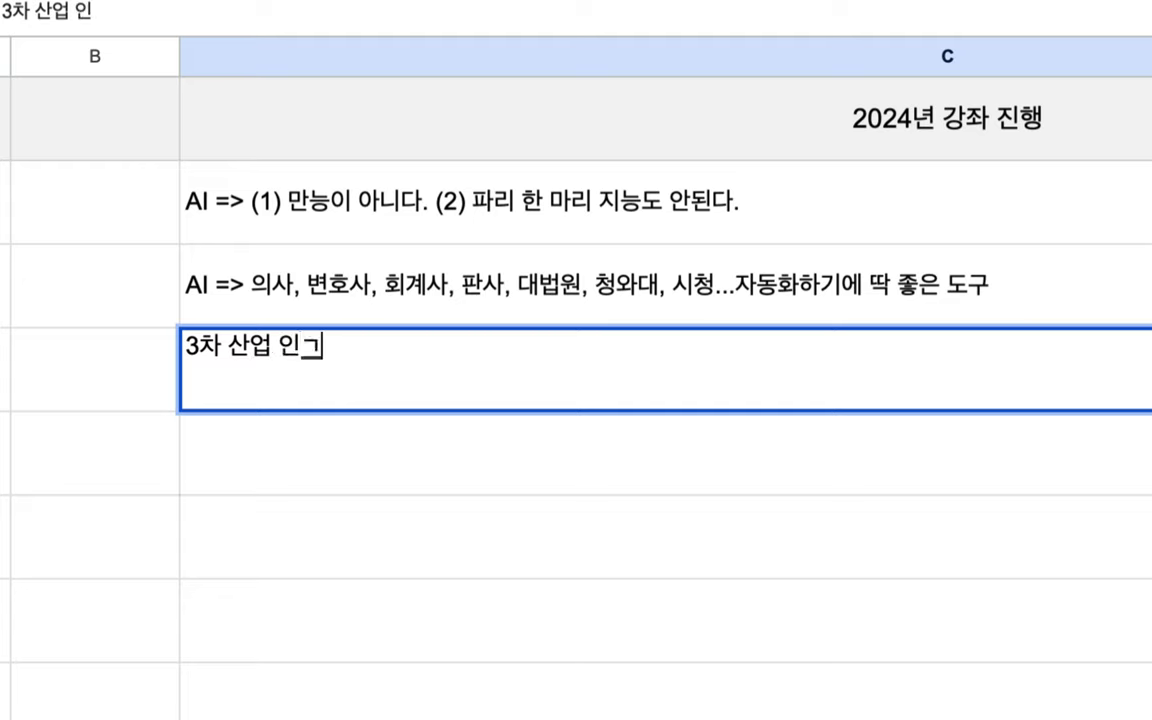
type("구=>")
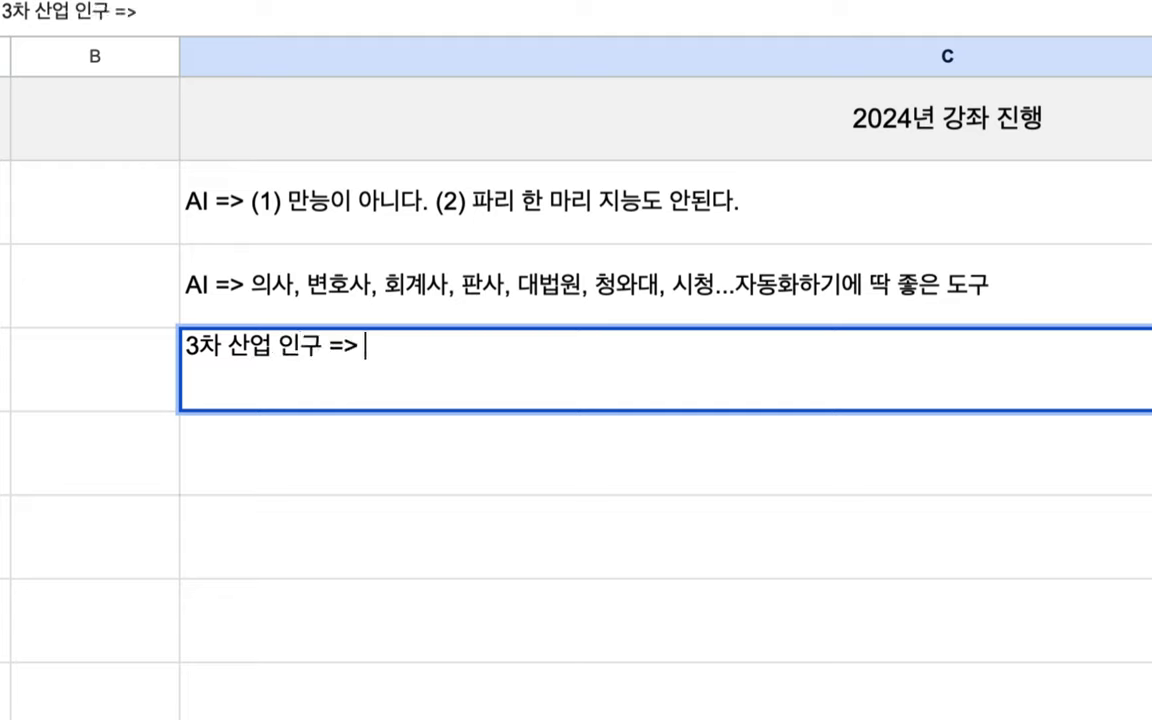
type(" 65%")
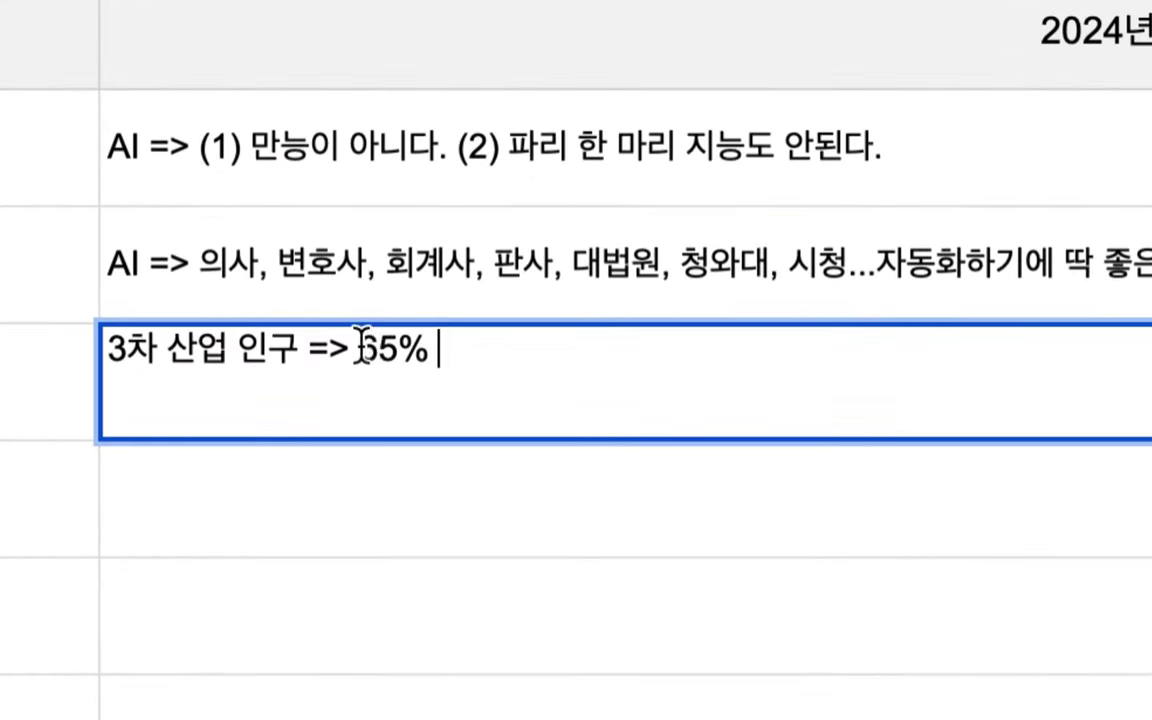
left_click(362, 345)
type("ㅁ")
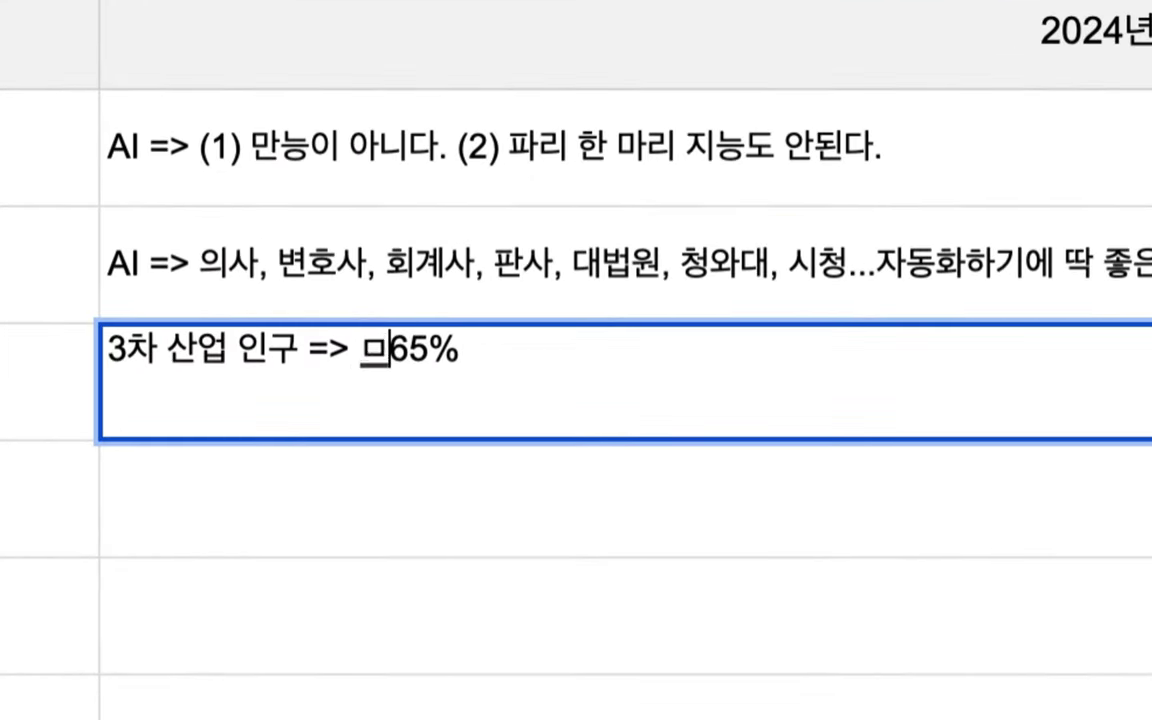
type("든 ㄱ근로자")
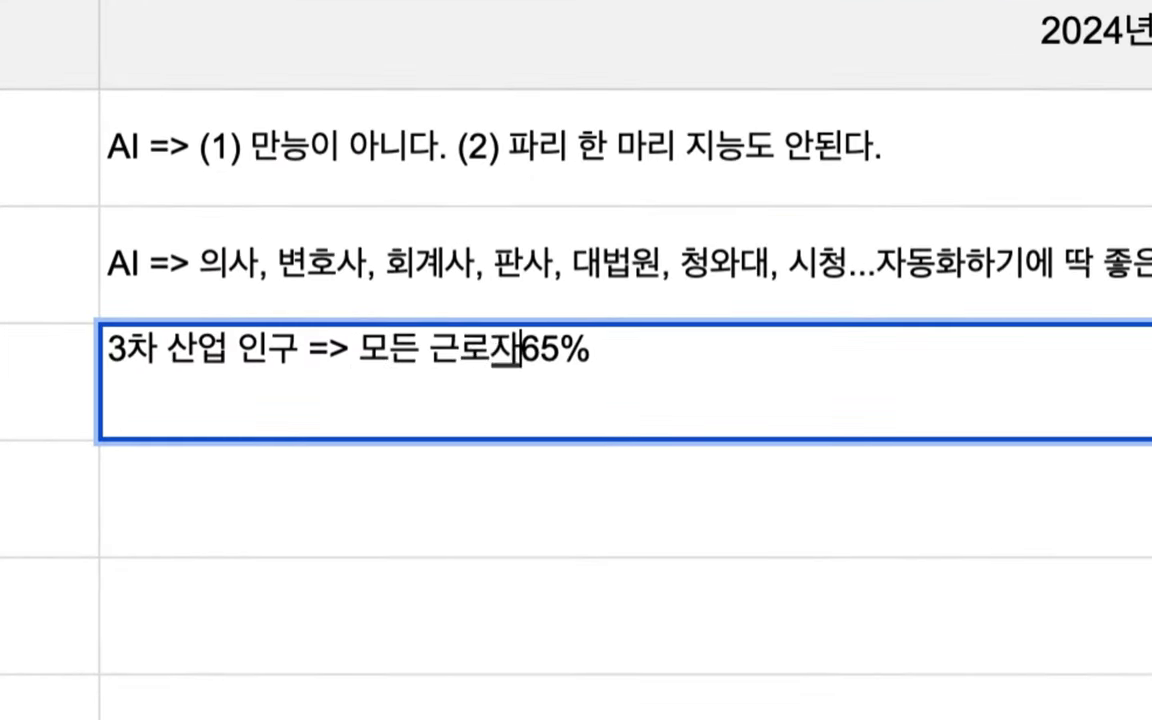
type("의")
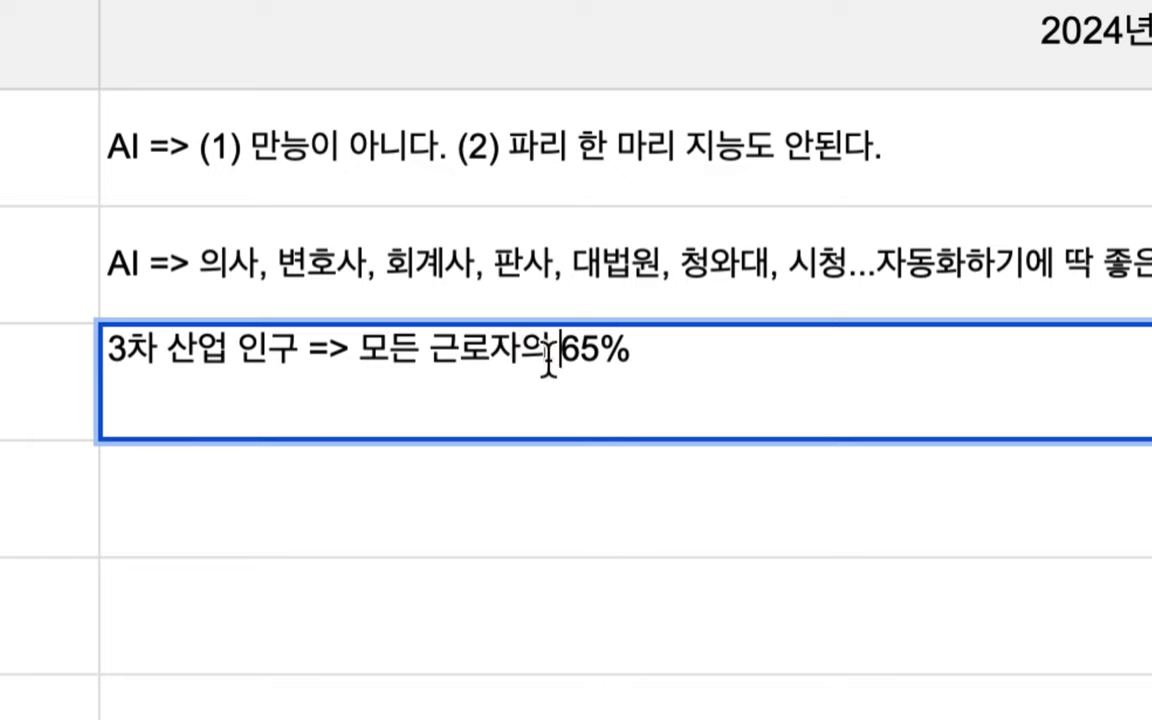
left_click(640, 350)
type("=>")
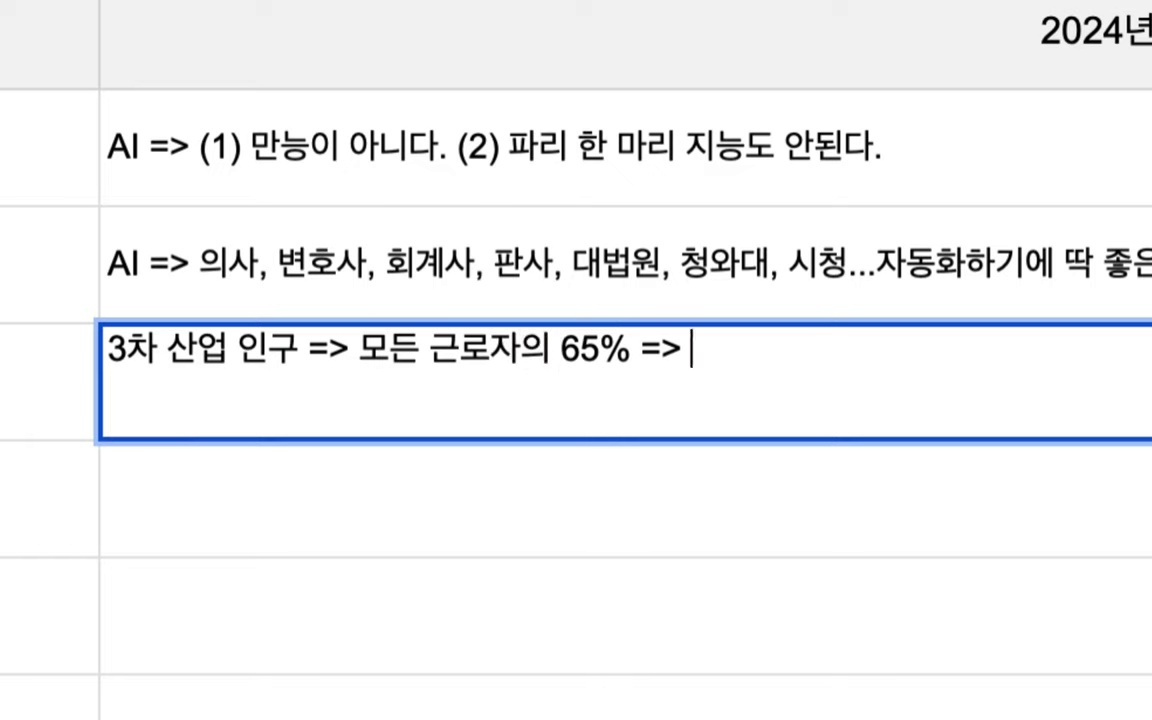
type(" 2천")
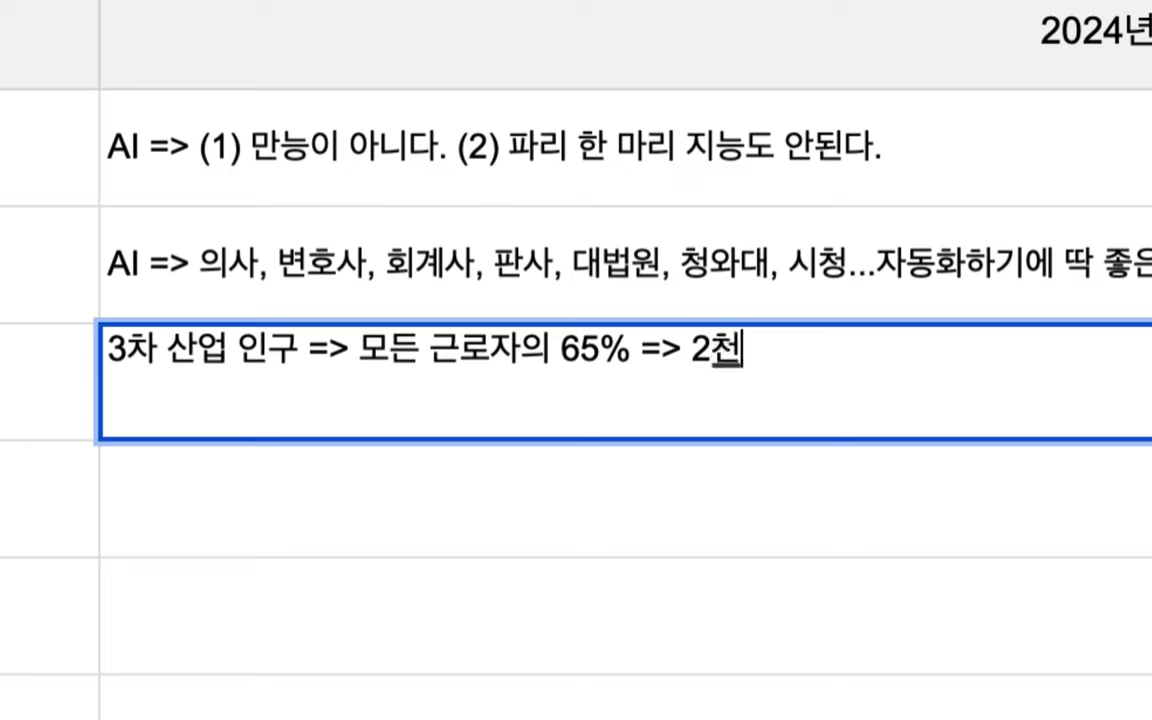
type("만 명")
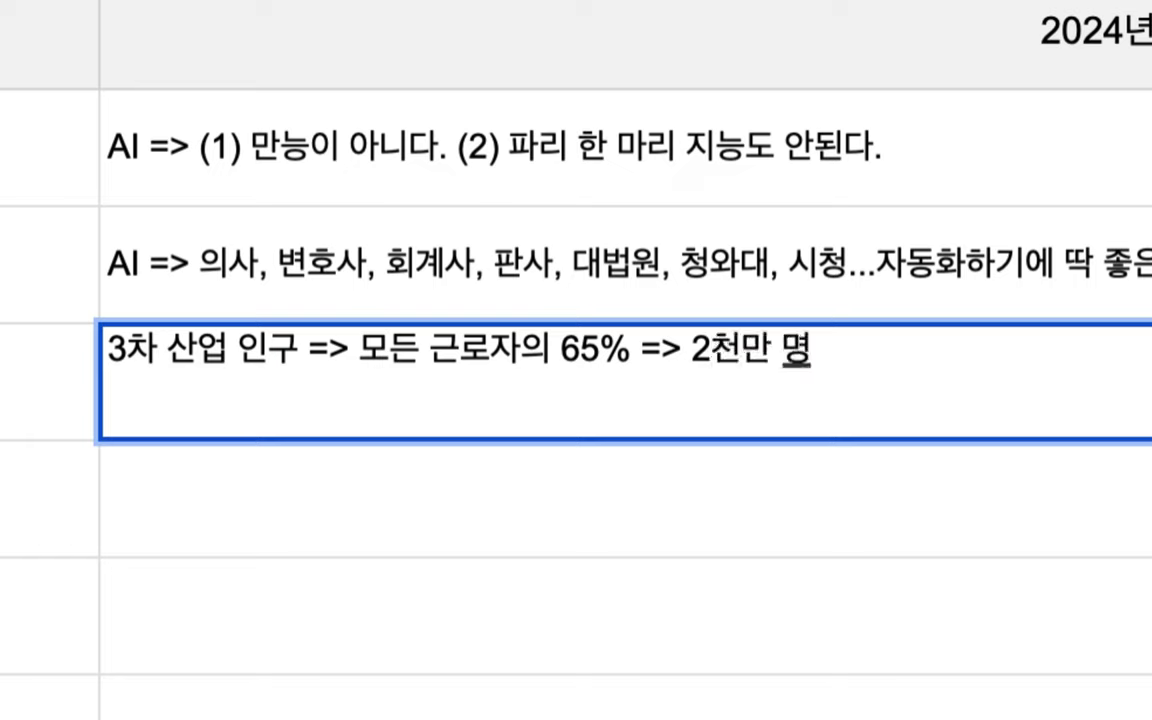
type(" => ")
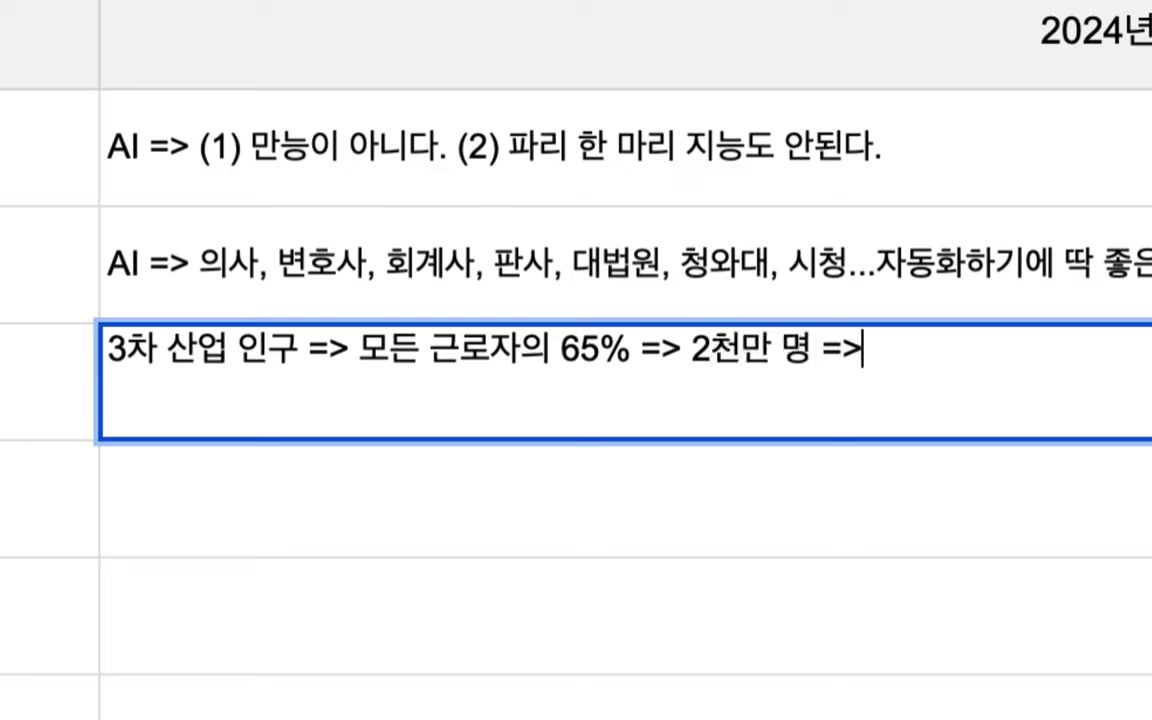
type("오완전 ")
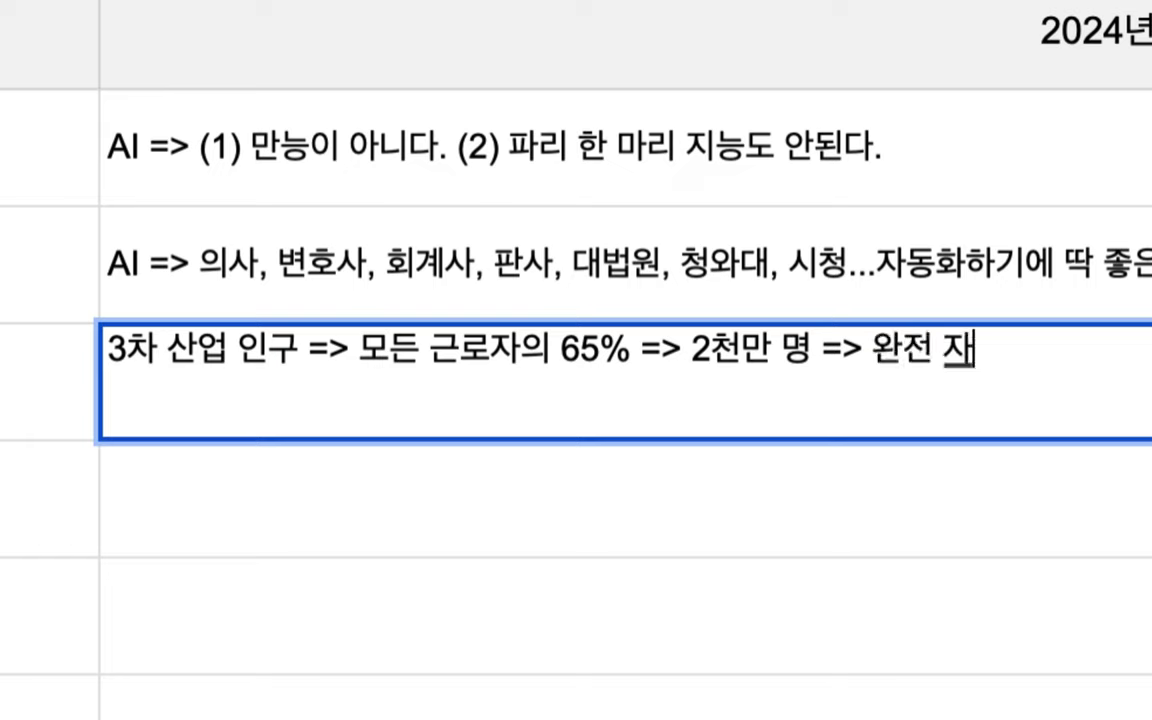
type("자동화")
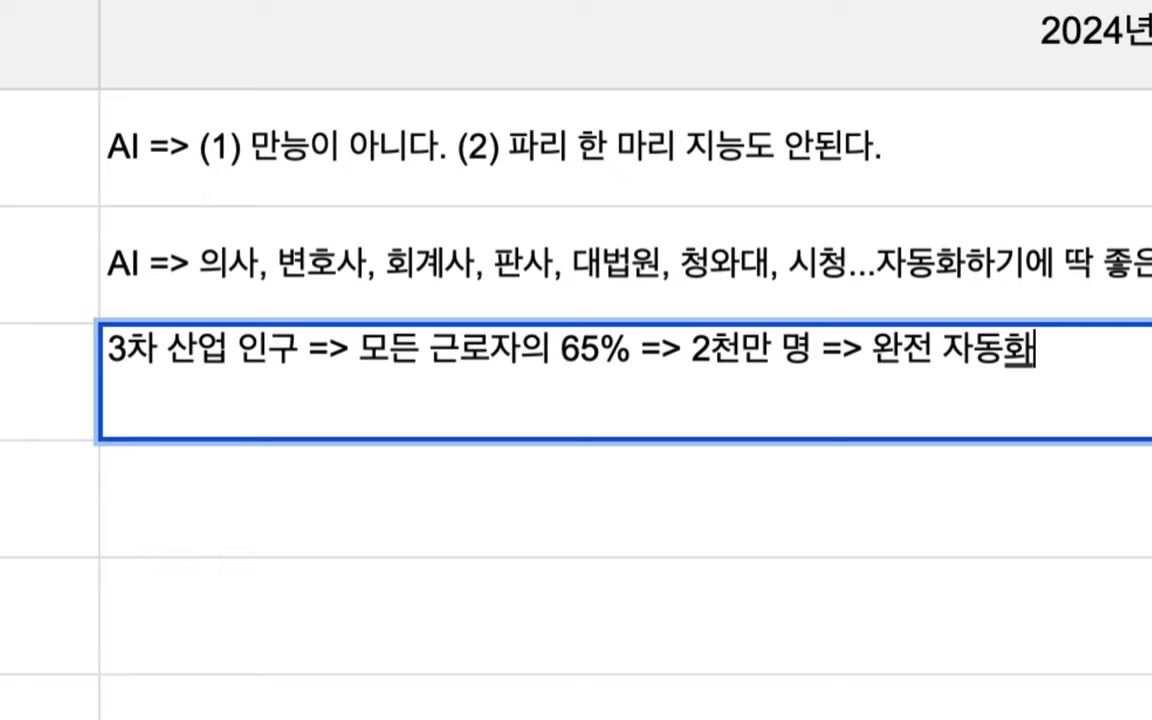
left_click(643, 152)
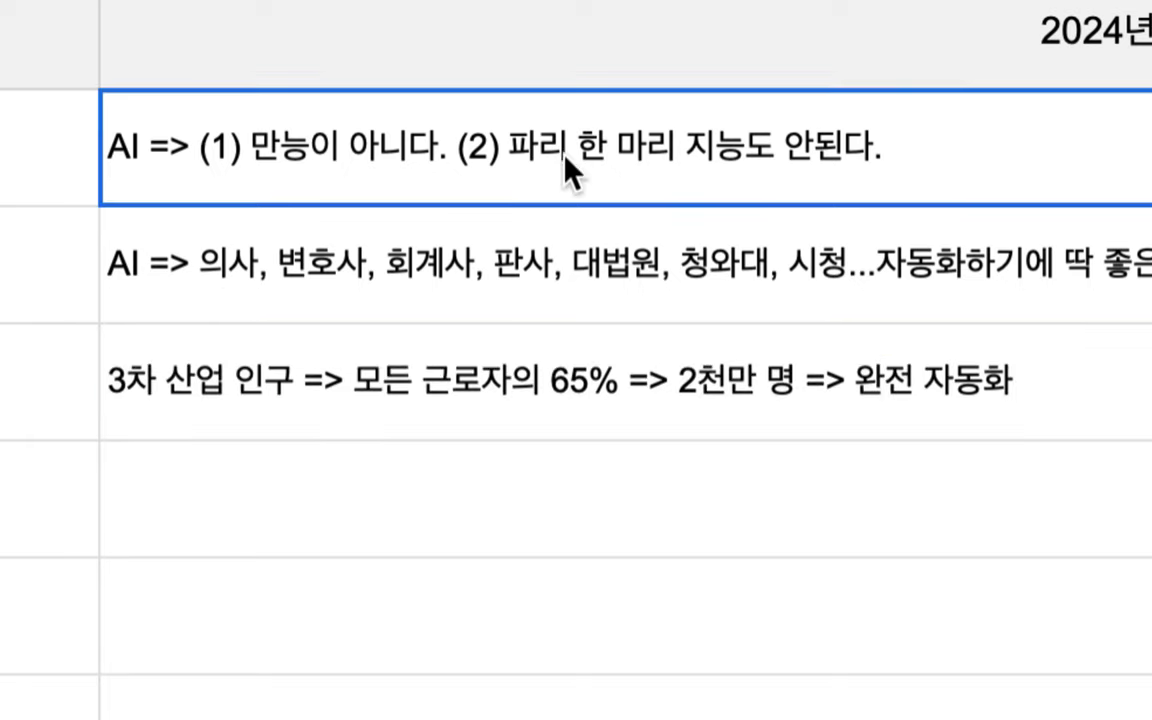
Review the new population note, then commit it and select the empty cell below
left_click(509, 237)
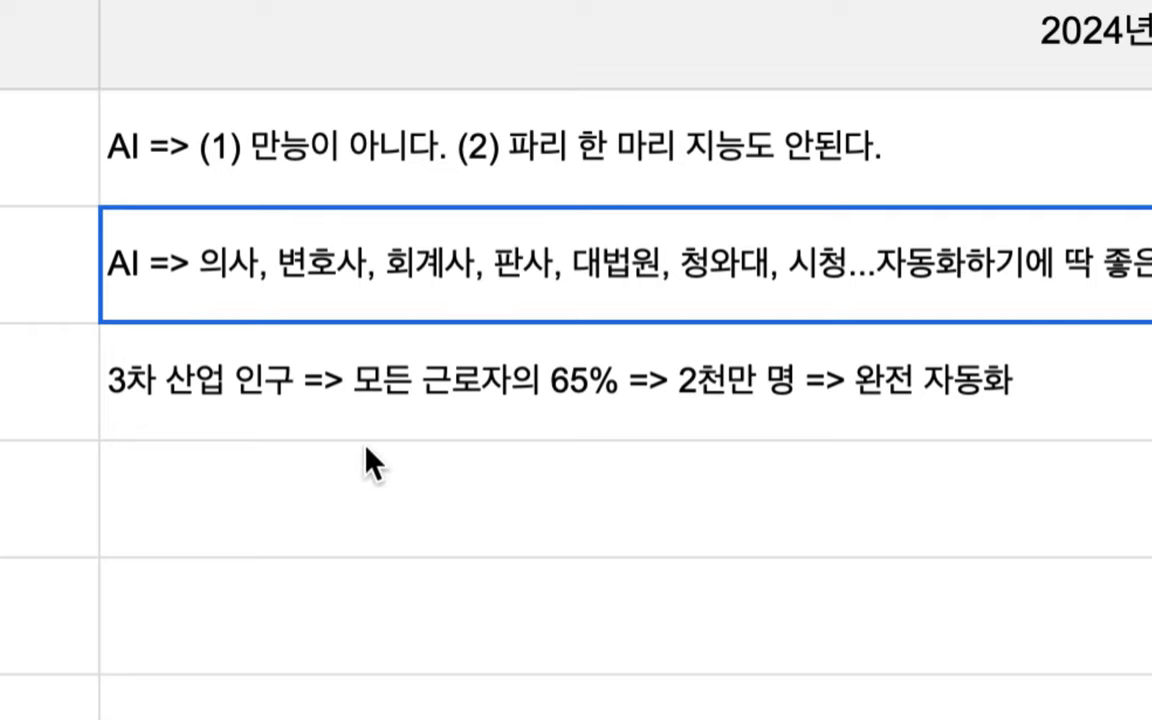
double_click(445, 388)
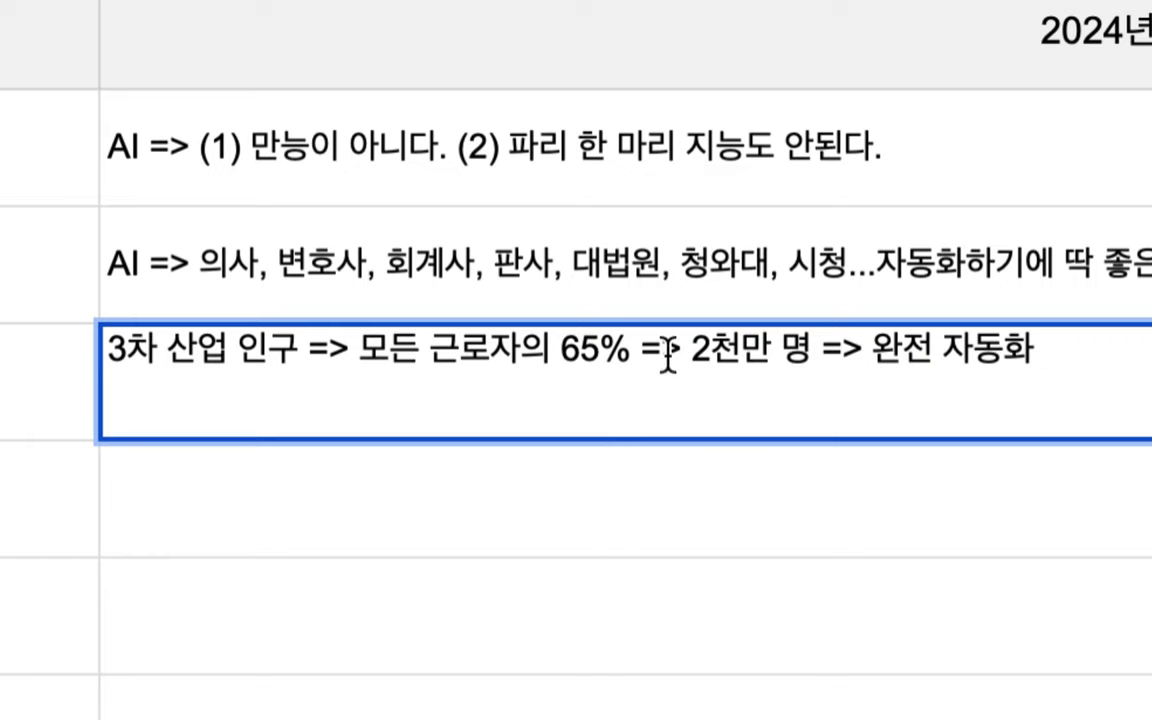
left_click_drag(668, 355, 975, 355)
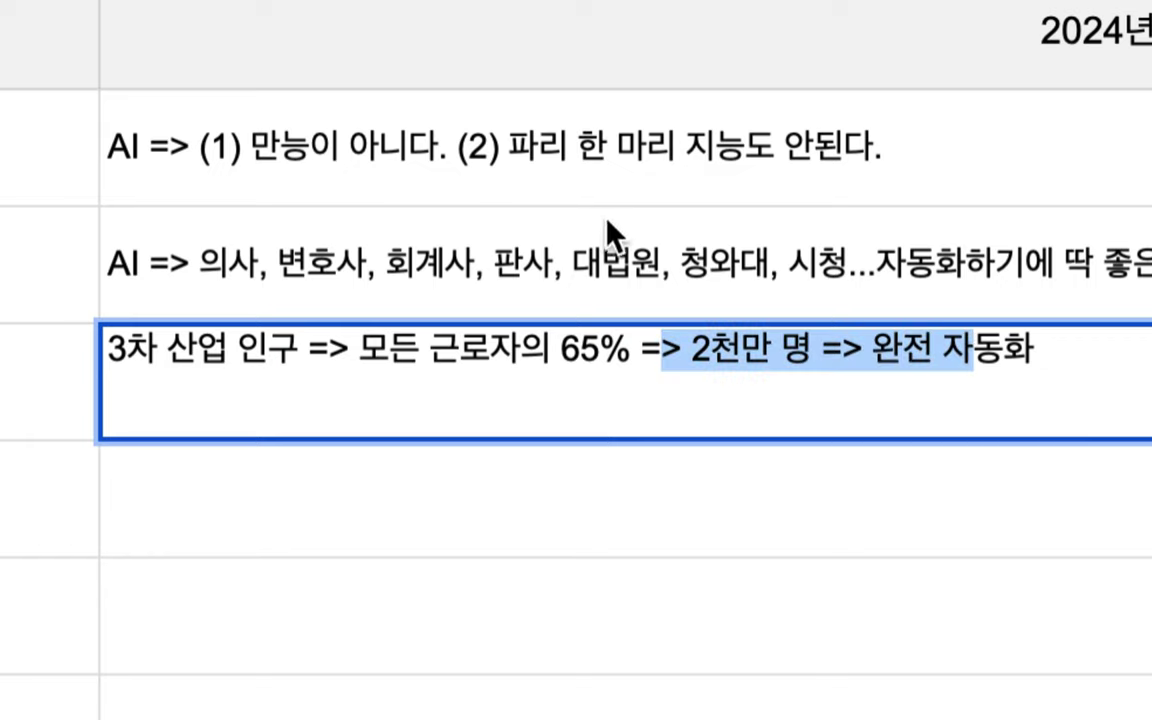
left_click(545, 465)
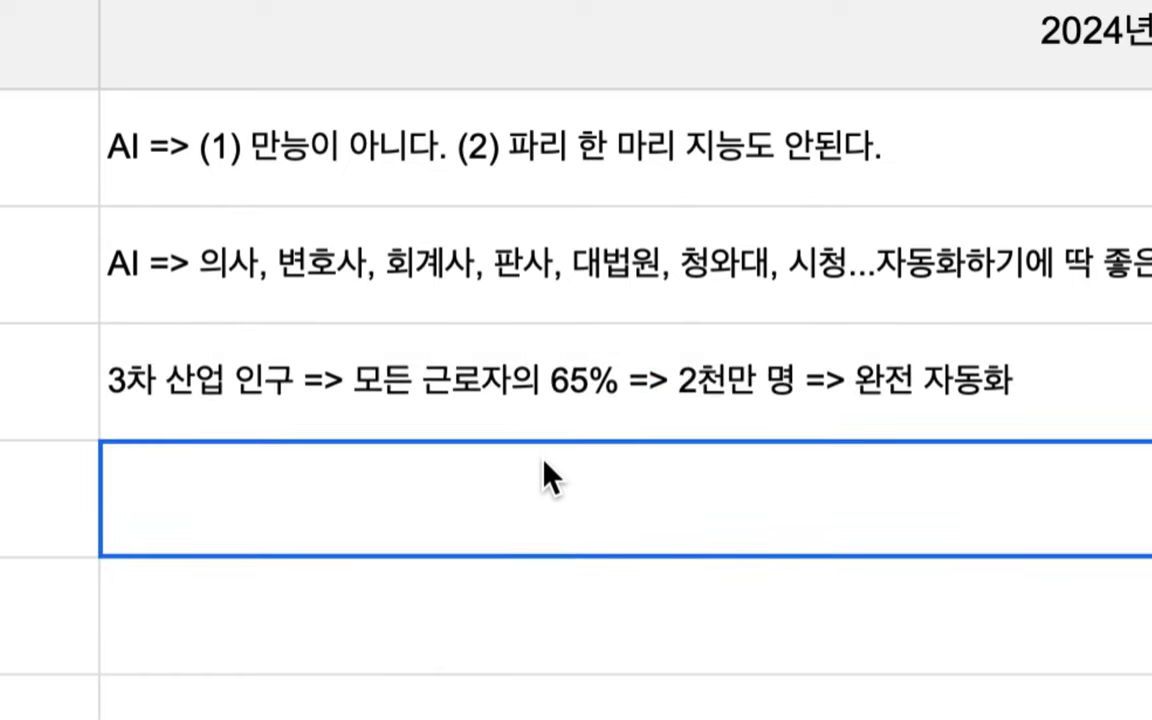
Type 'AgentGPT => Google, Meta, Amazon, MS, OpenAI ... Private' into the empty row below
type("ㅁ")
key("BackSpace")
type("A")
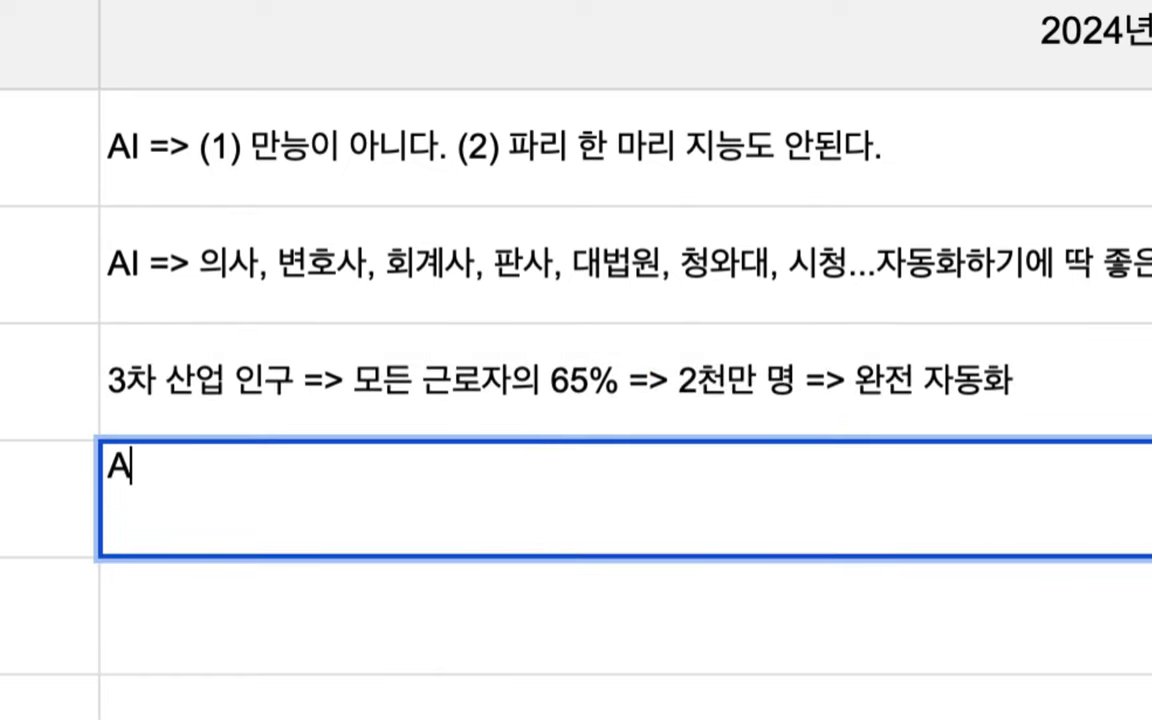
type("gent ")
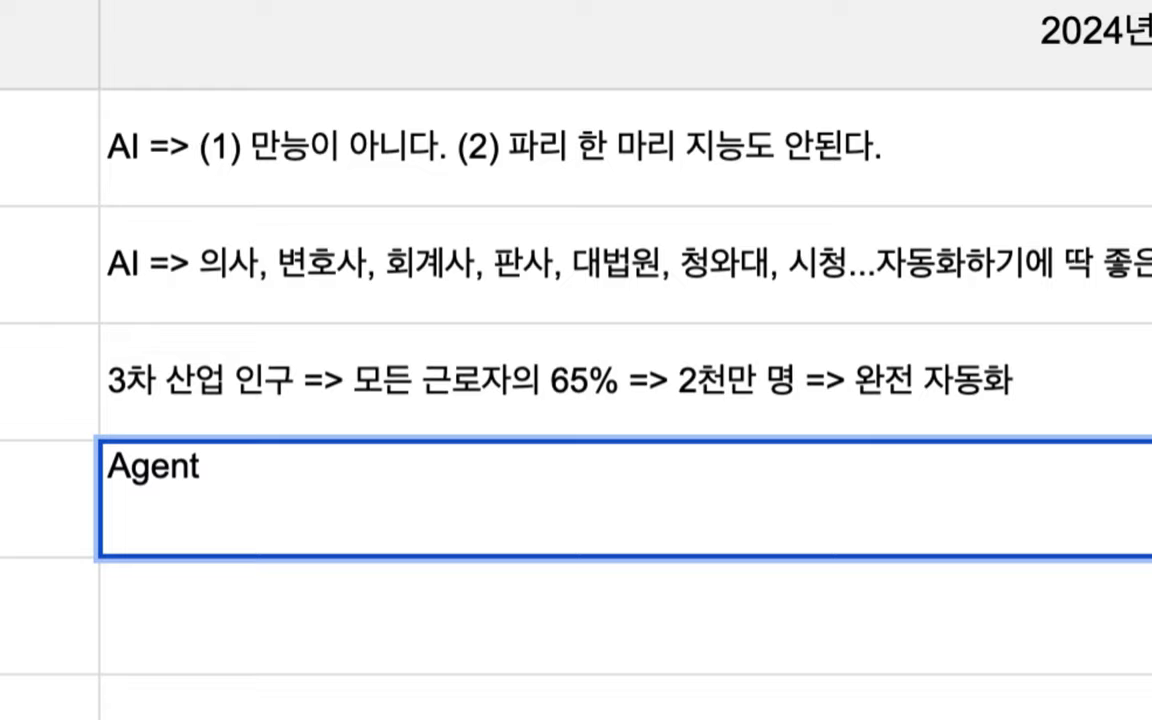
type("GP")
type("T")
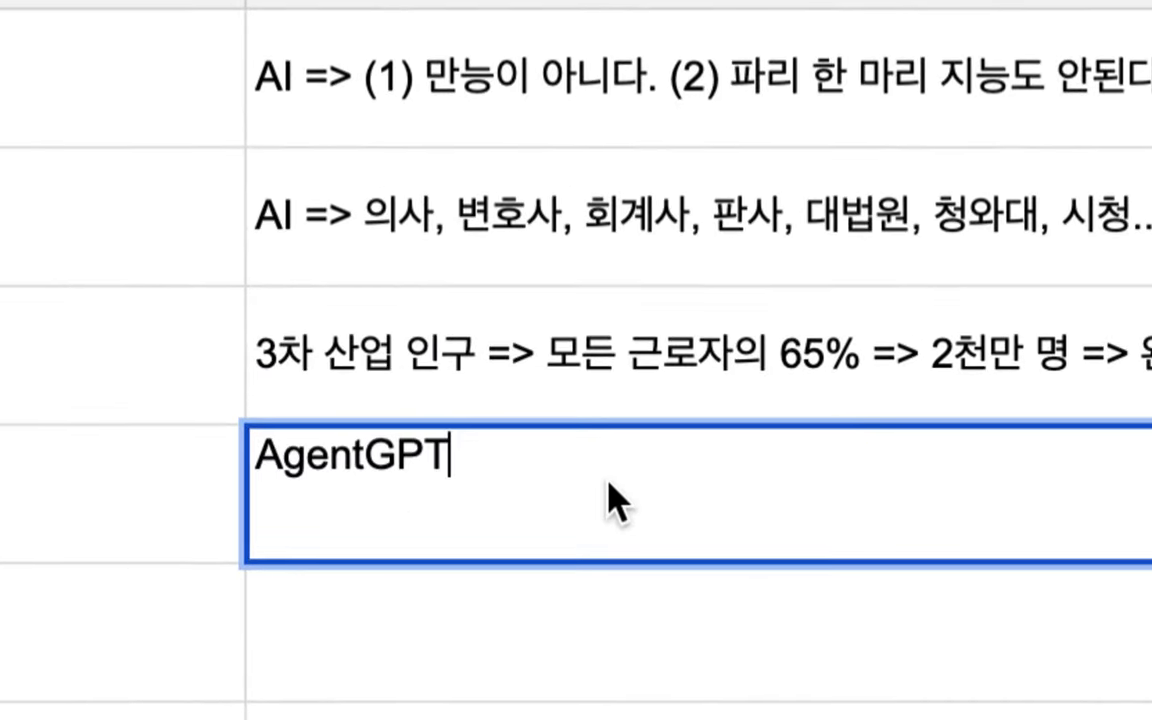
type(" => ")
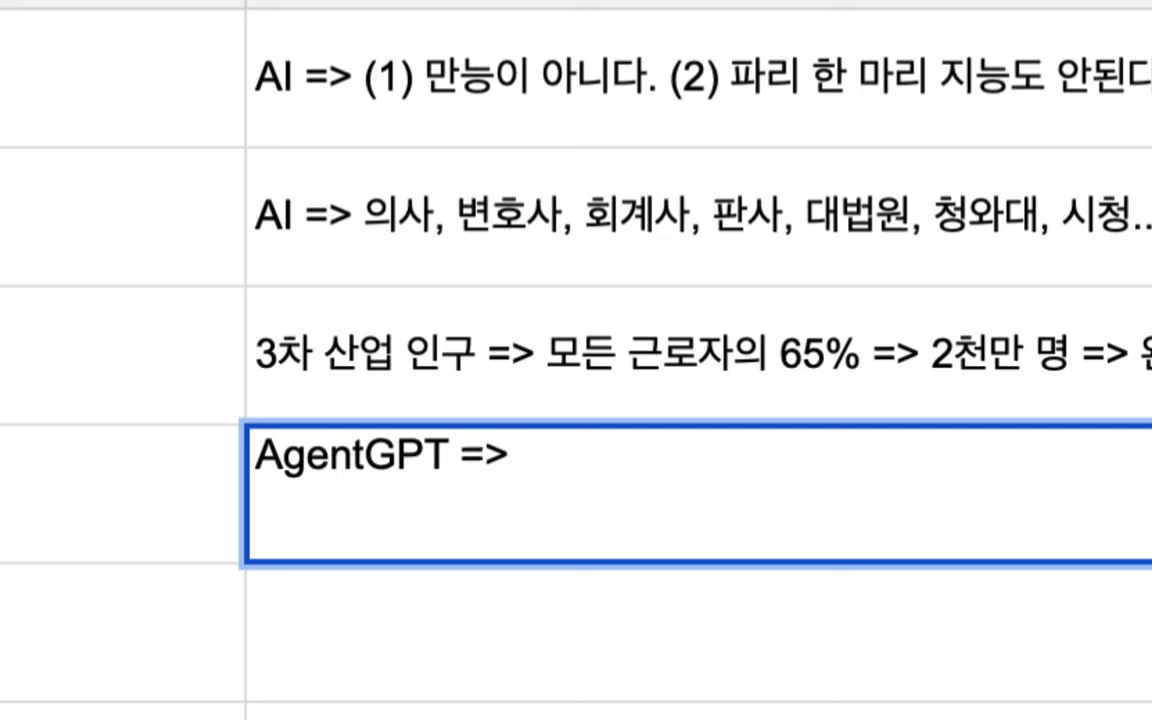
type("Google, ")
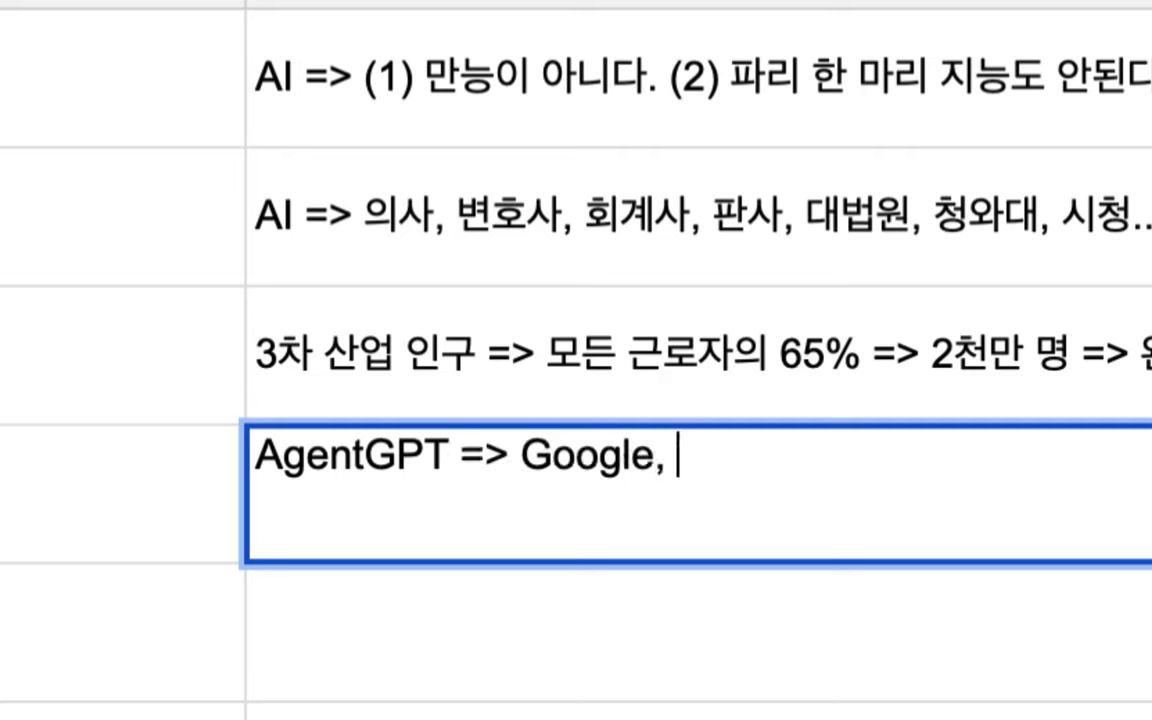
type("Meta")
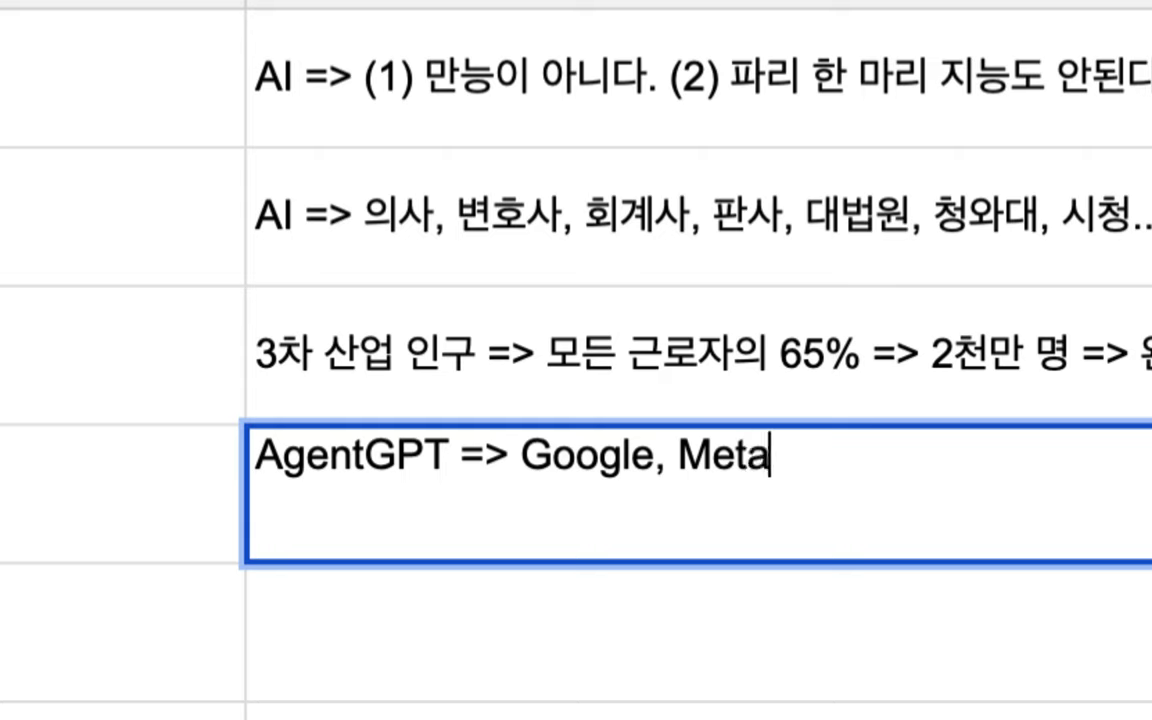
type(", ")
type("Amazo")
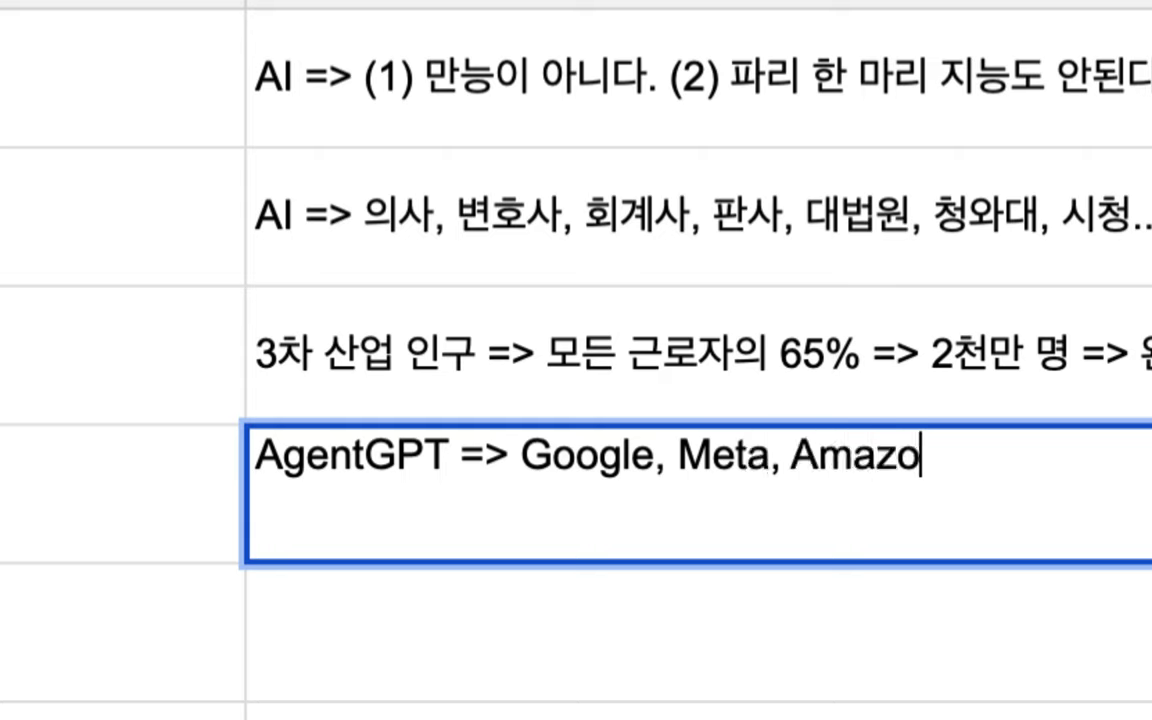
type("n, MS,")
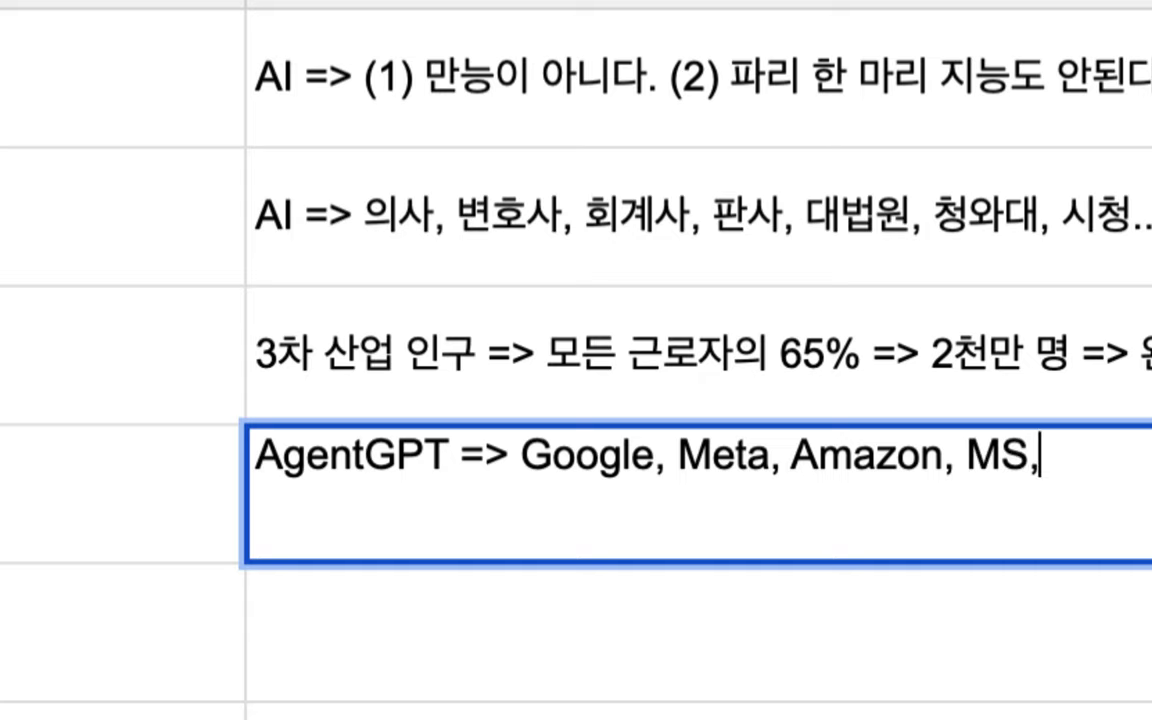
type(" Ope")
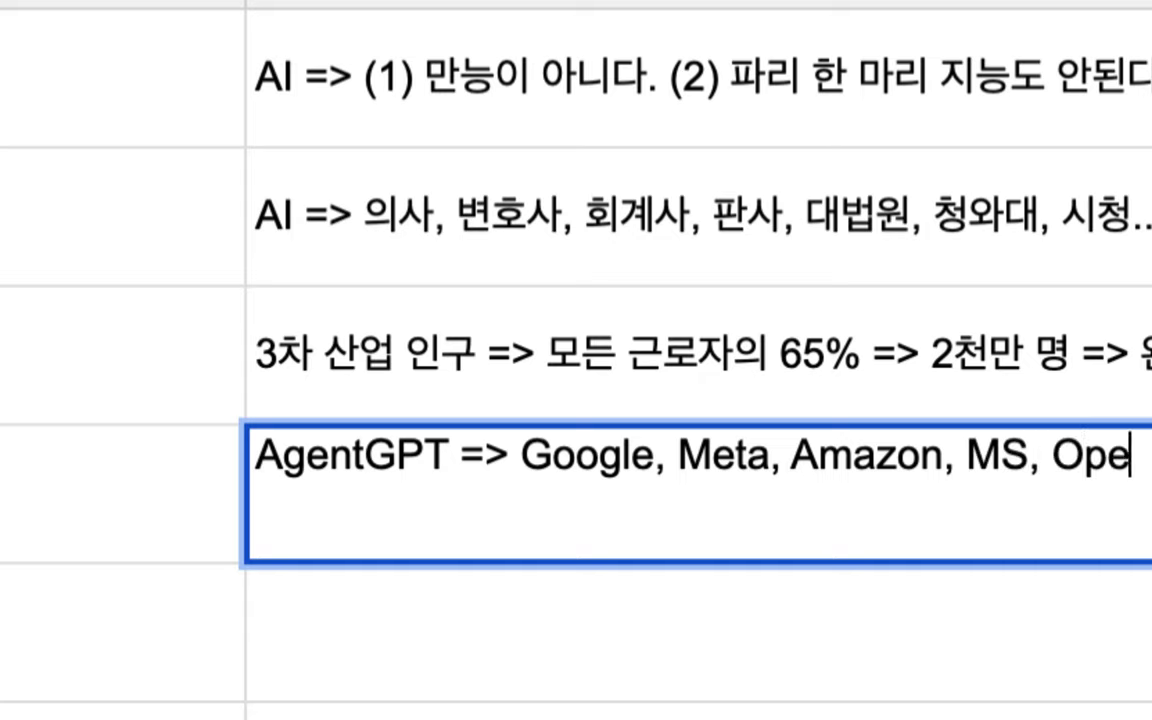
type("n")
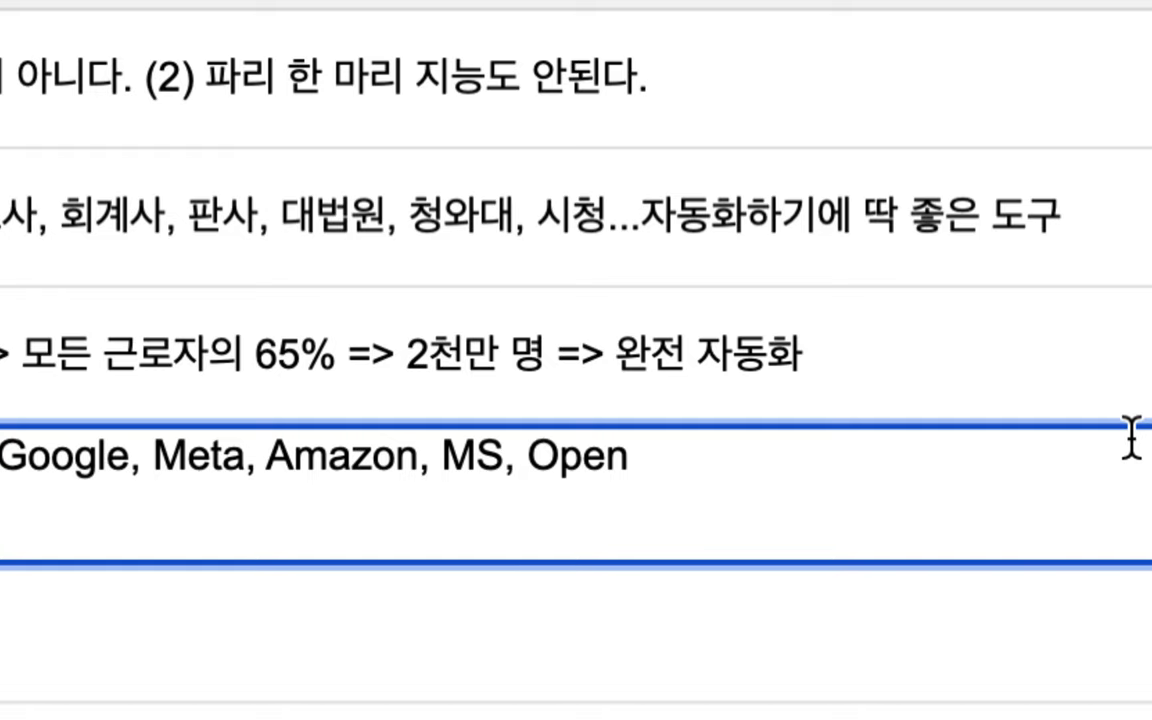
type("AI")
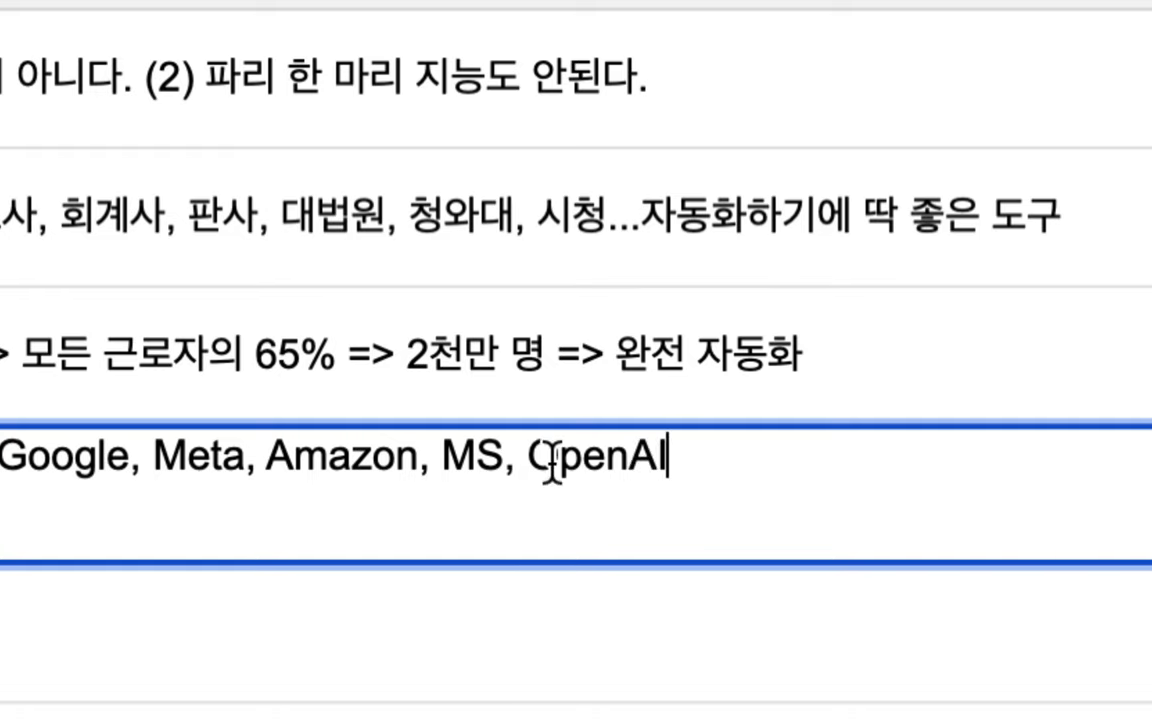
left_click_drag(528, 458, 703, 440)
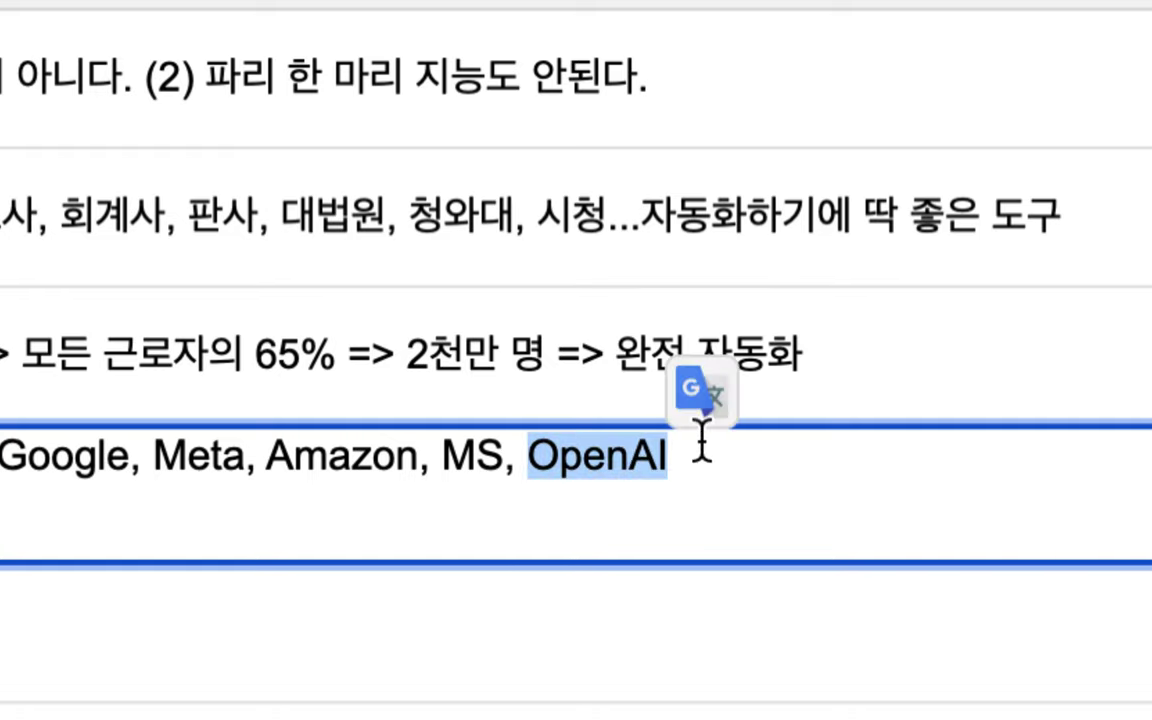
left_click(703, 440)
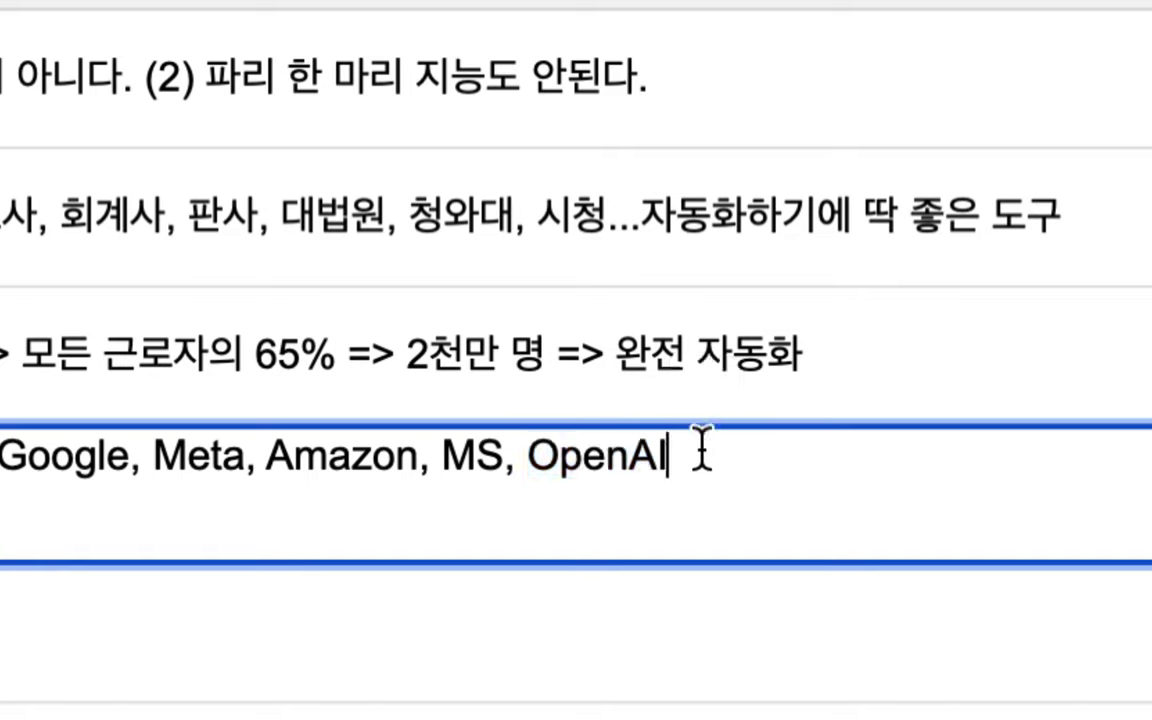
type("... ")
type("Private")
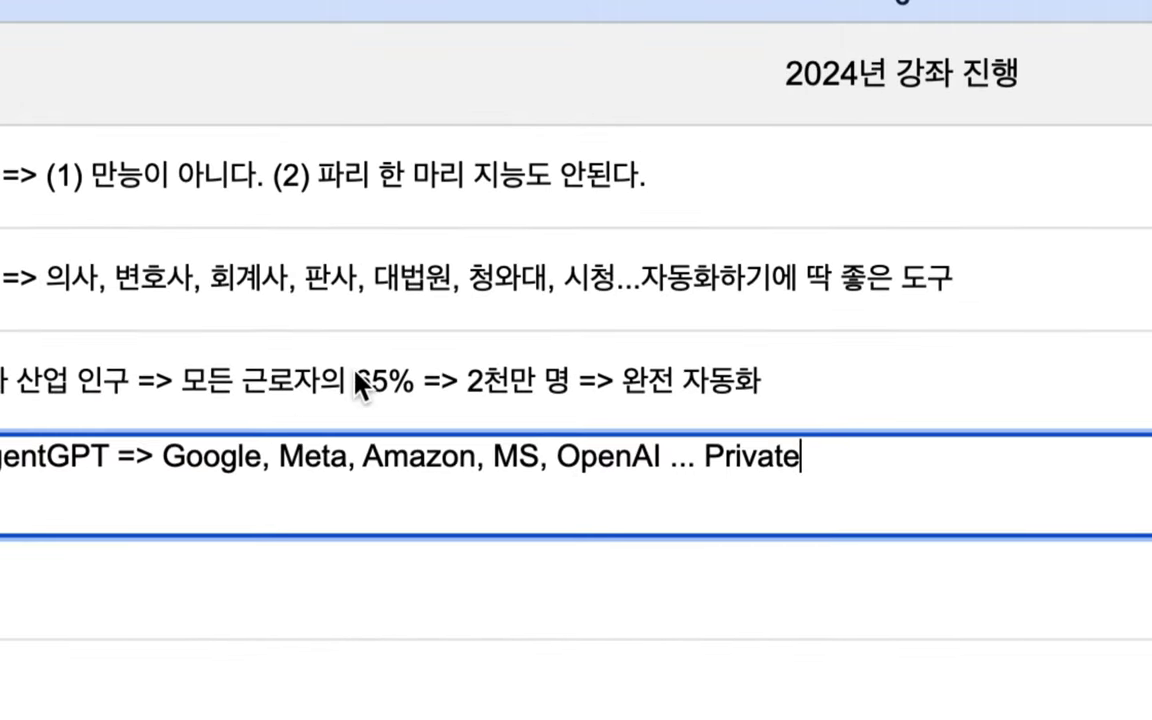
double_click(352, 375)
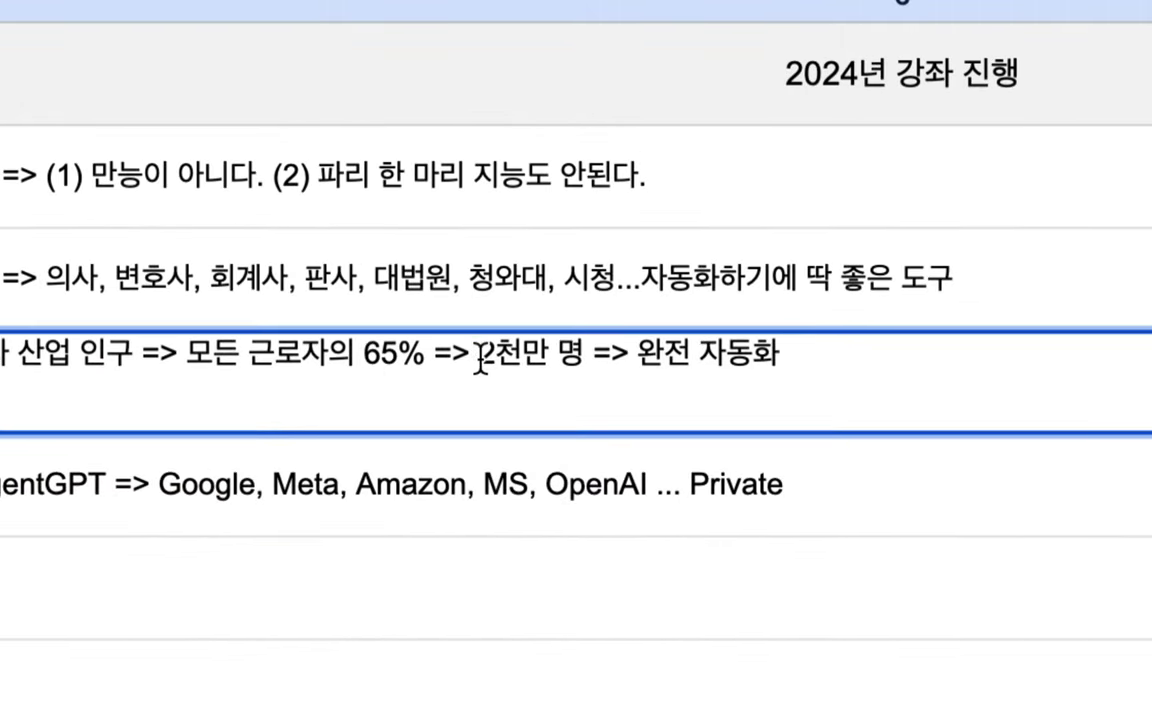
left_click_drag(476, 355, 779, 362)
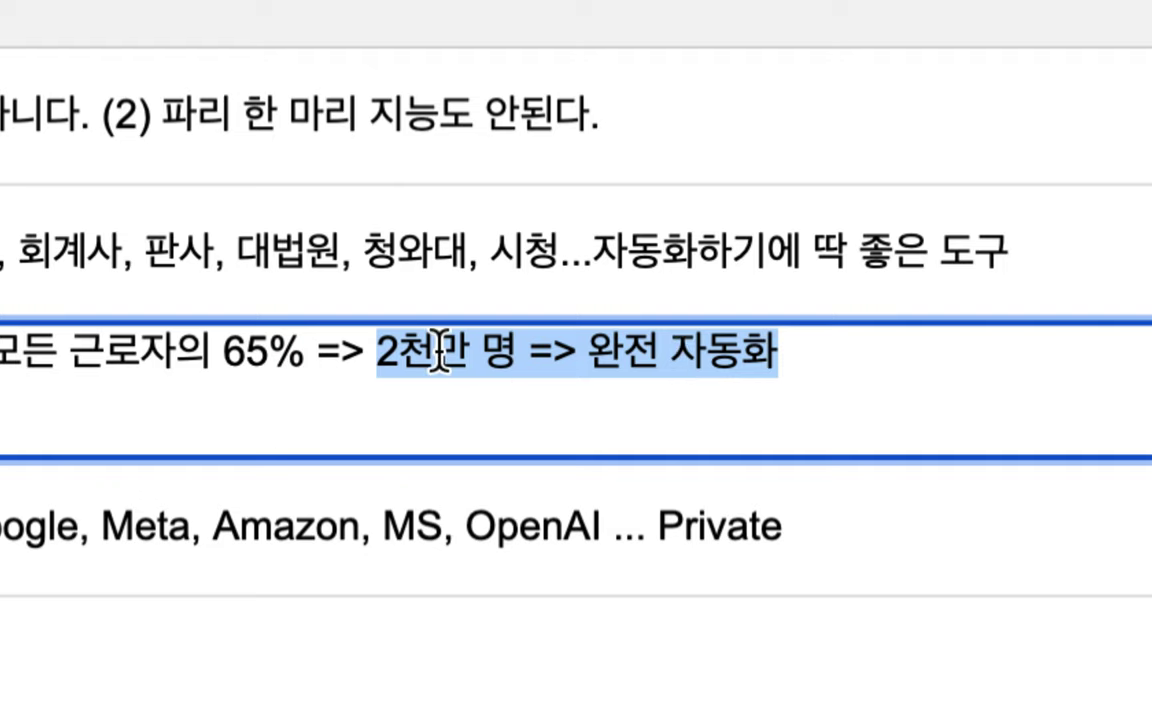
left_click(130, 250)
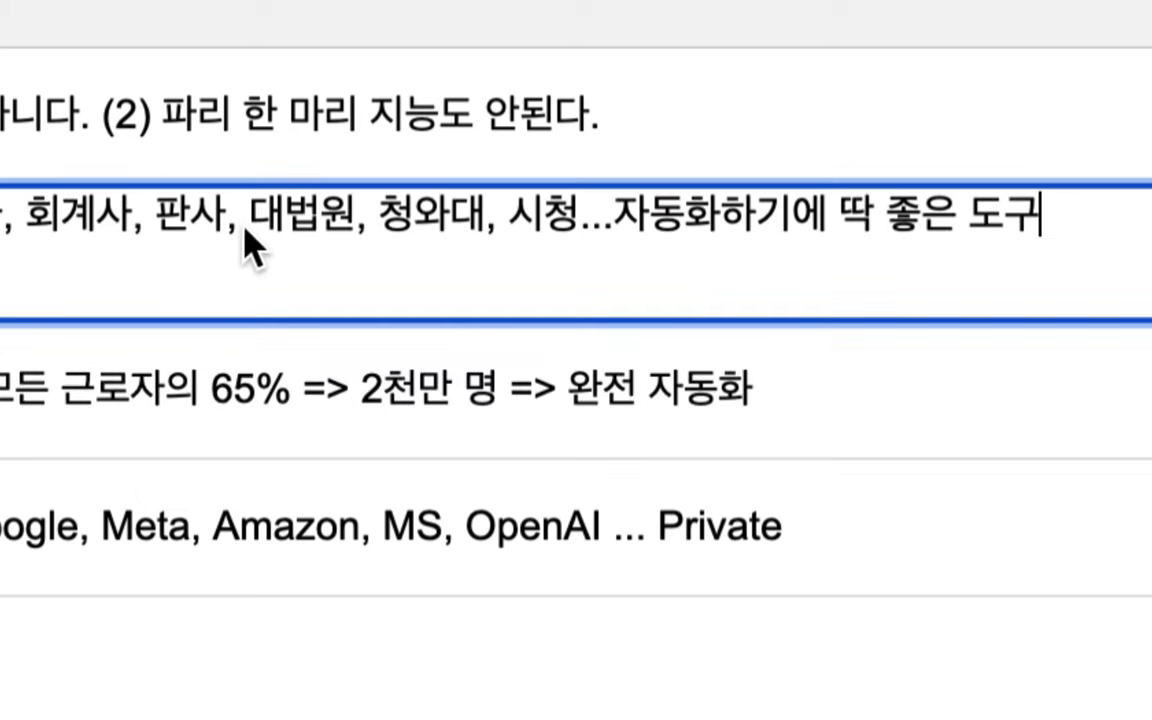
left_click_drag(240, 215, 368, 216)
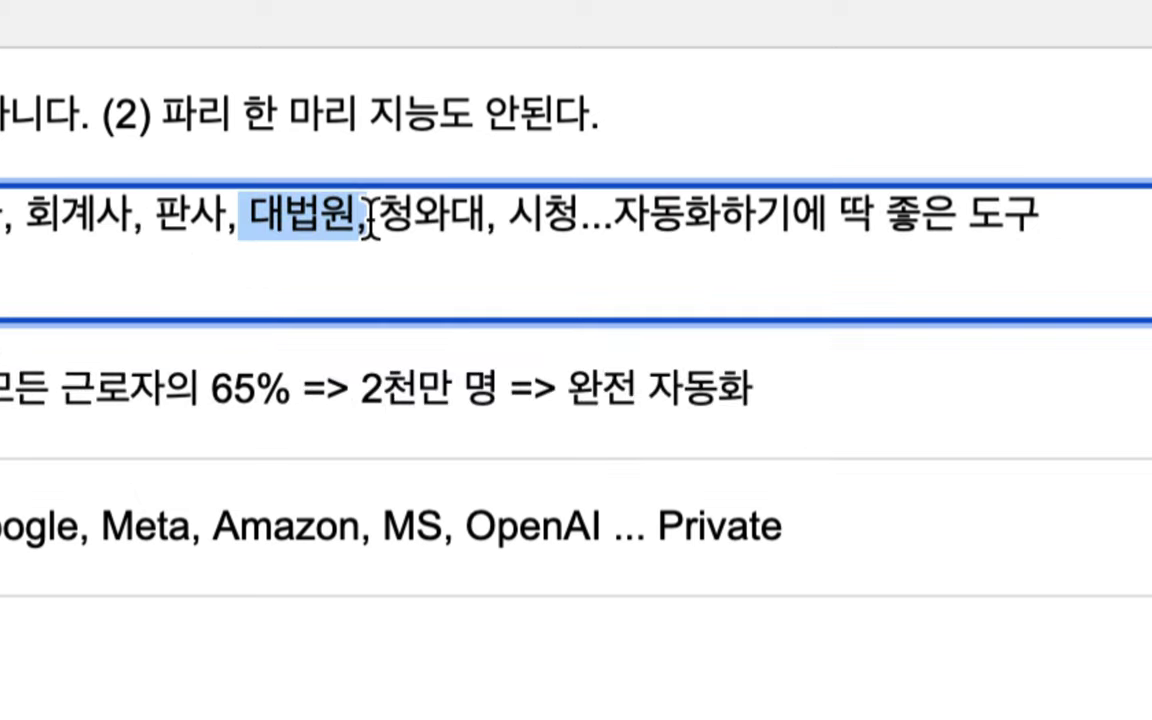
left_click(766, 530)
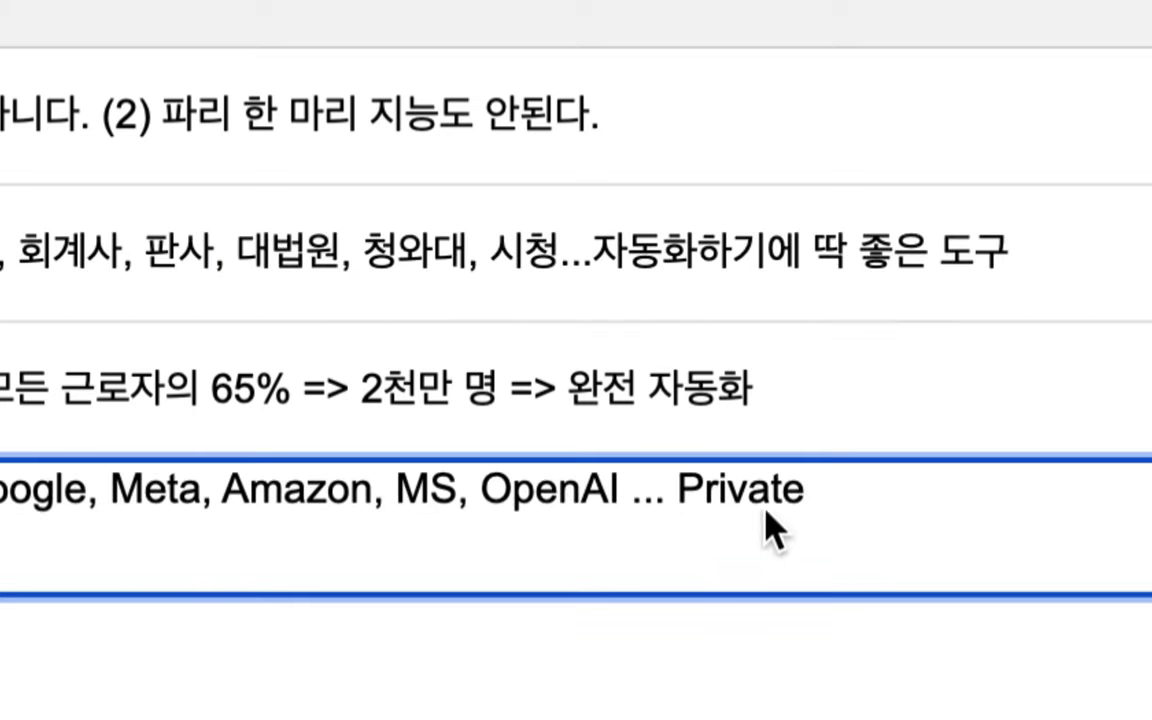
left_click_drag(681, 488, 808, 492)
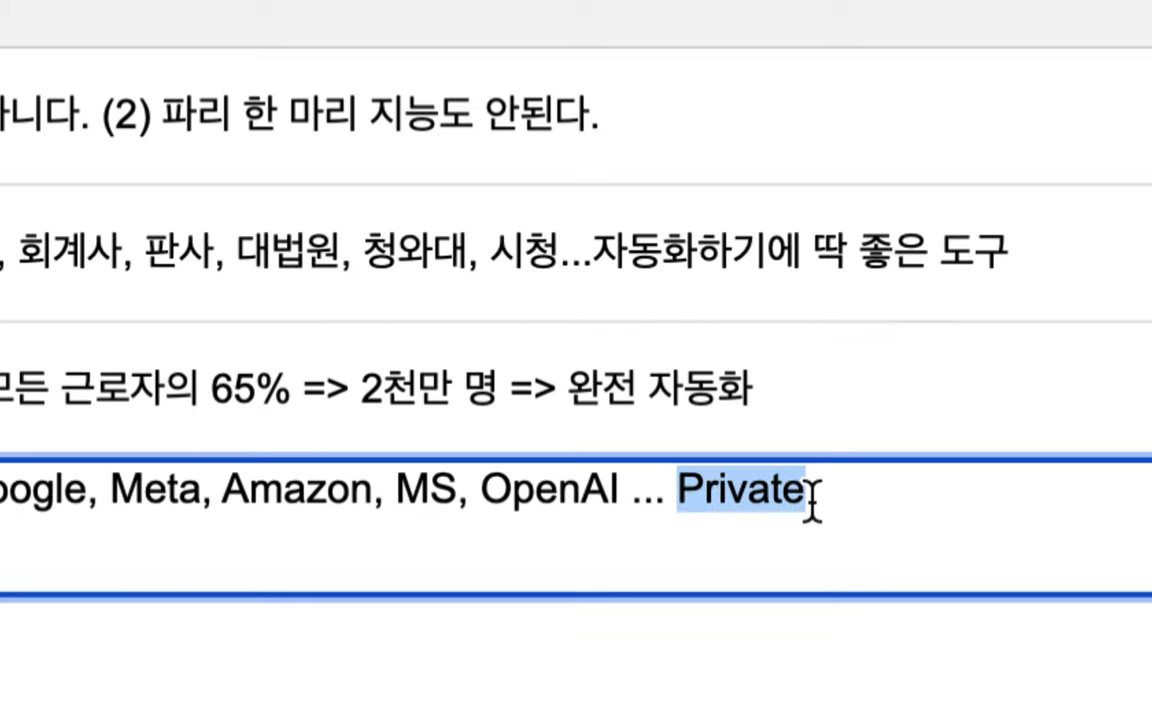
left_click_drag(398, 492, 470, 495)
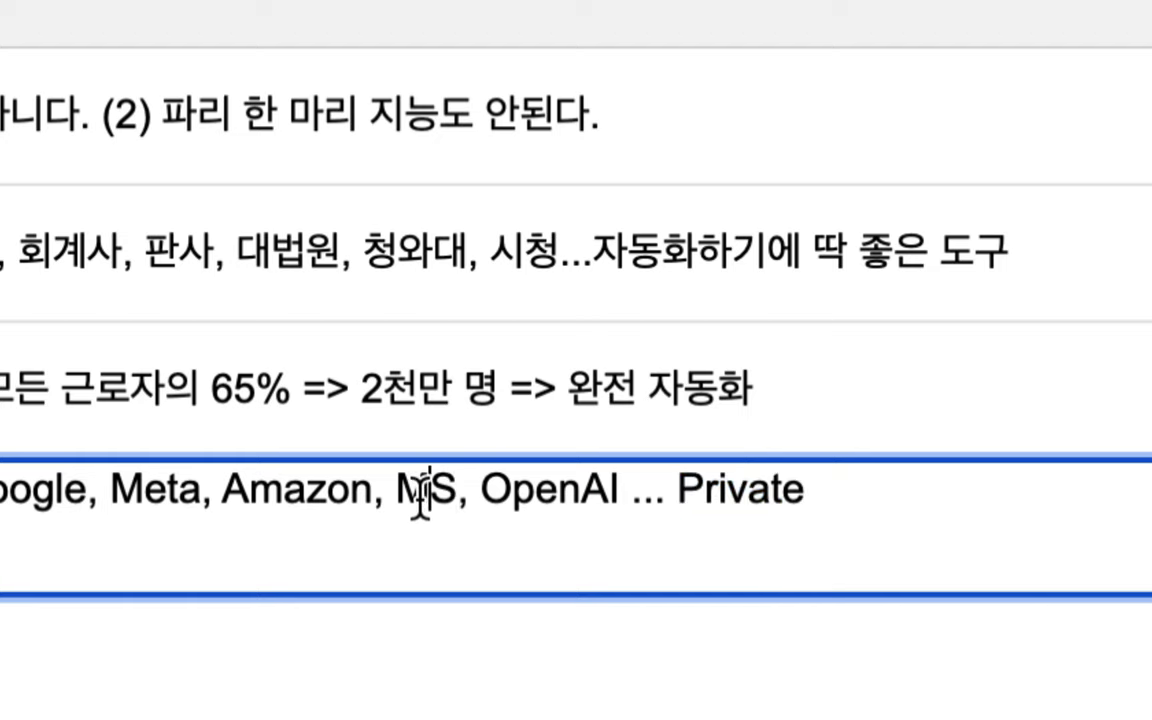
double_click(768, 493)
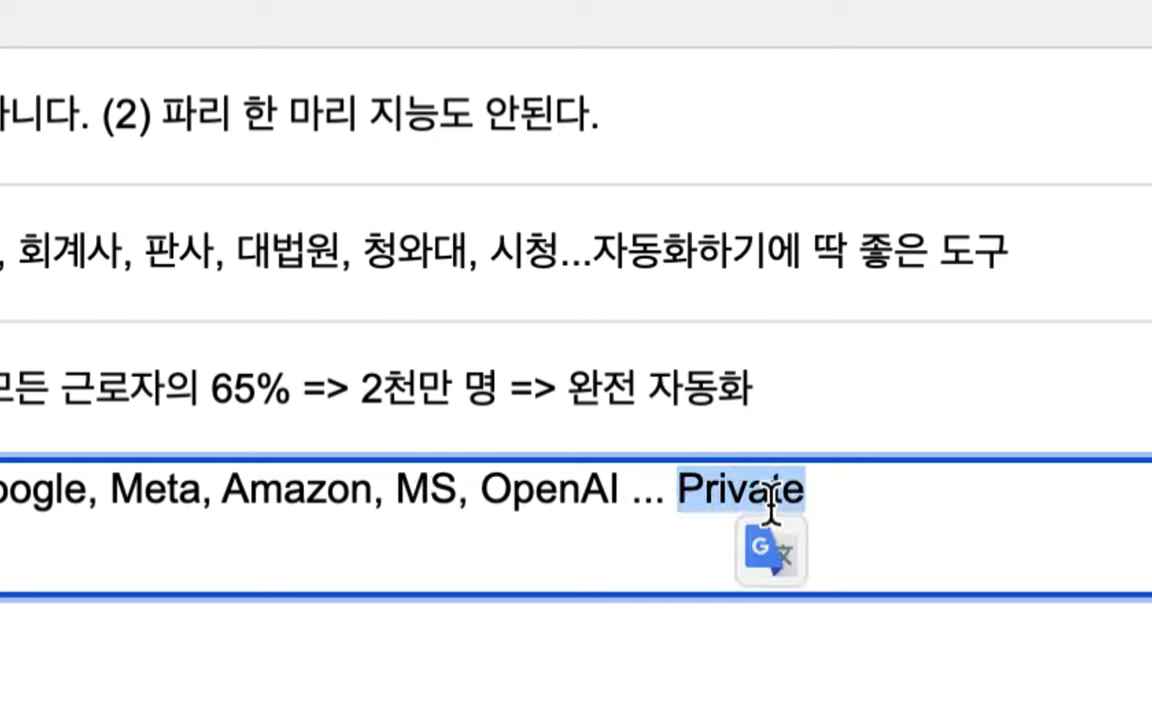
left_click(846, 497)
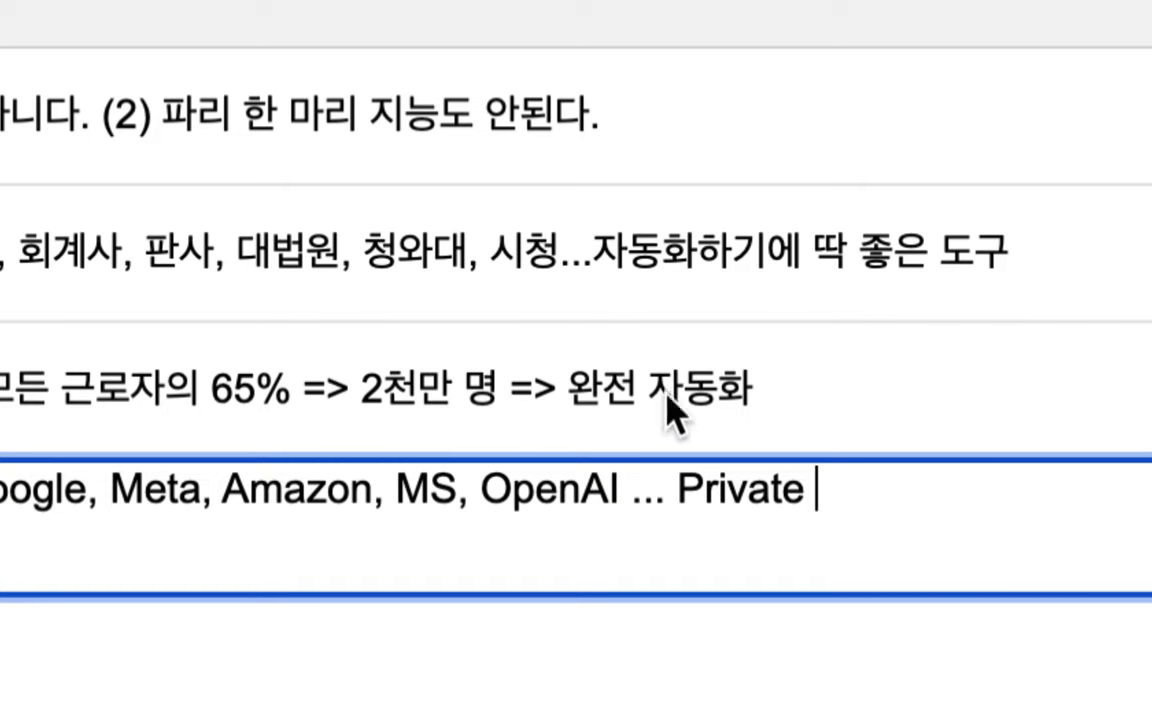
left_click(630, 404)
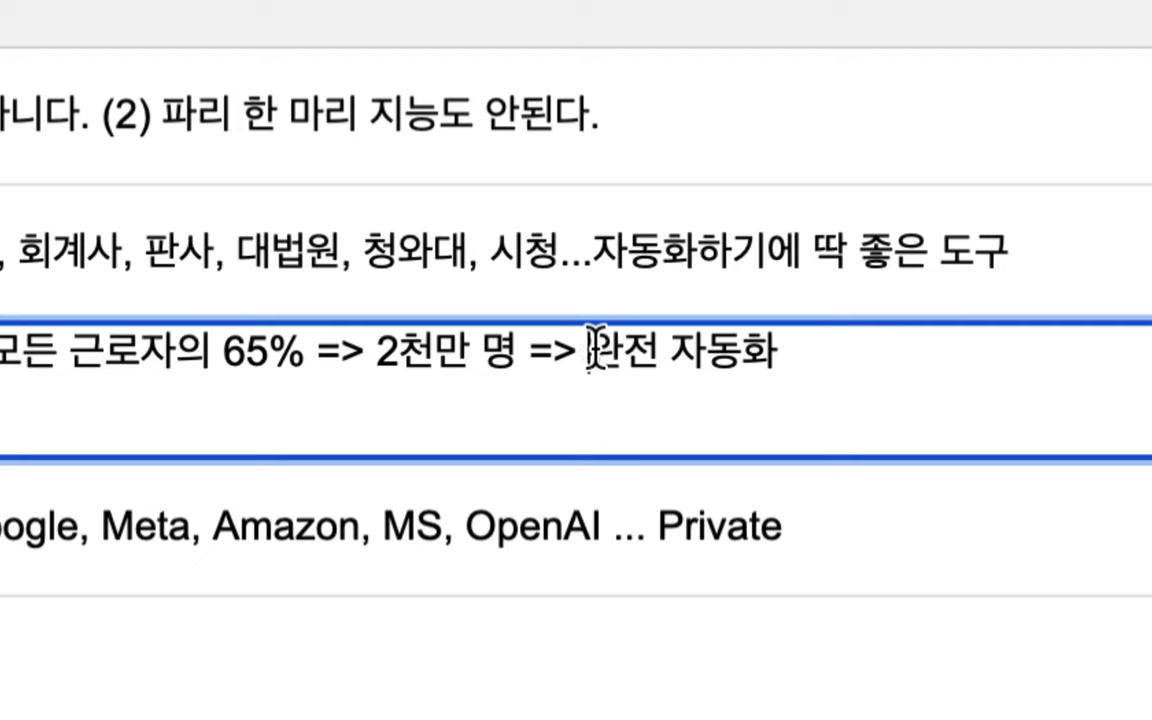
left_click_drag(591, 350, 776, 360)
left_click(790, 548)
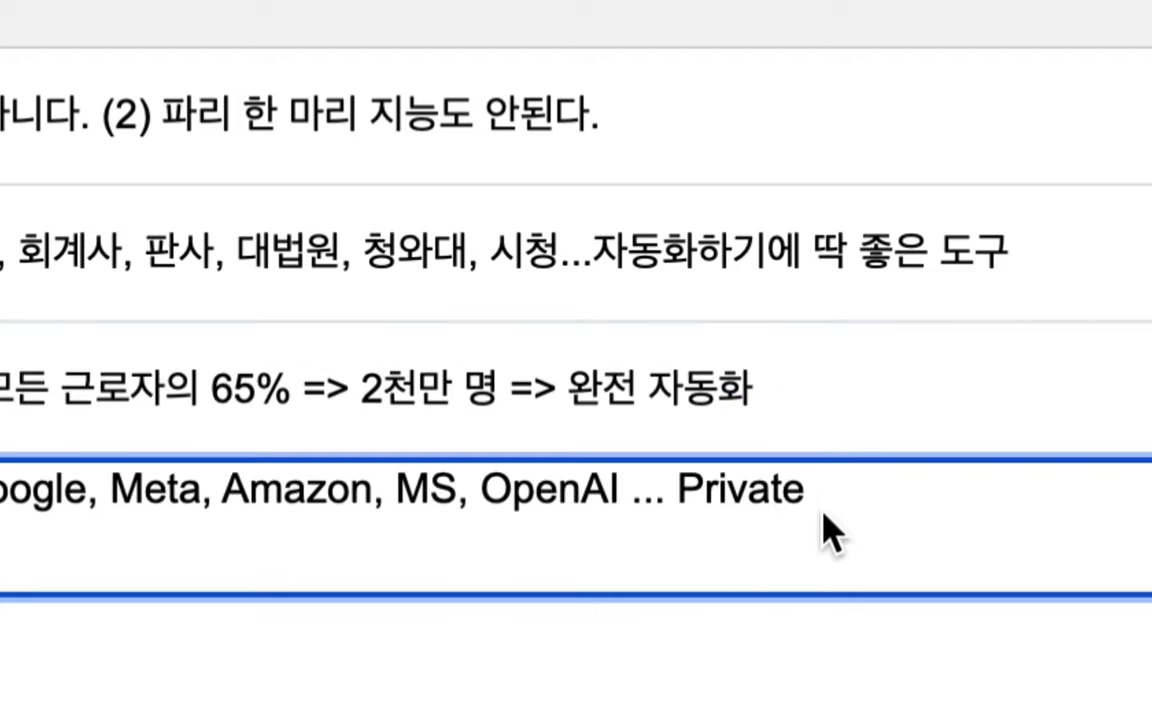
Append '(X) => Open Source' right after Private in the note
type("(X")
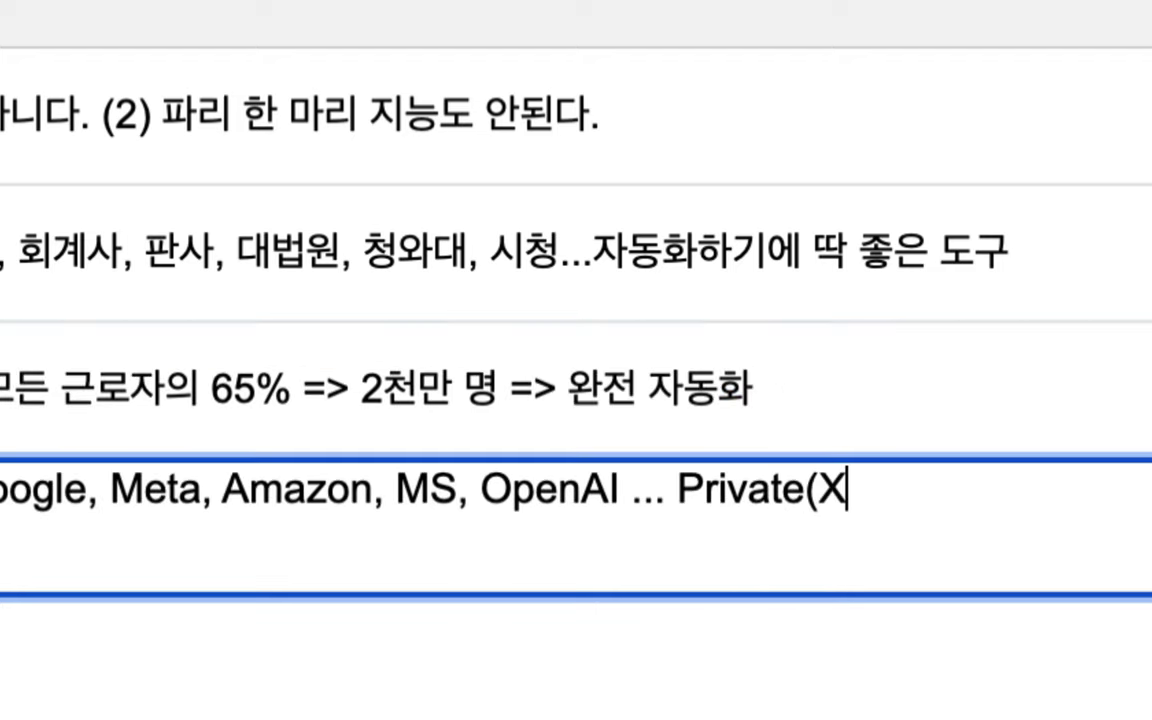
type(") => ")
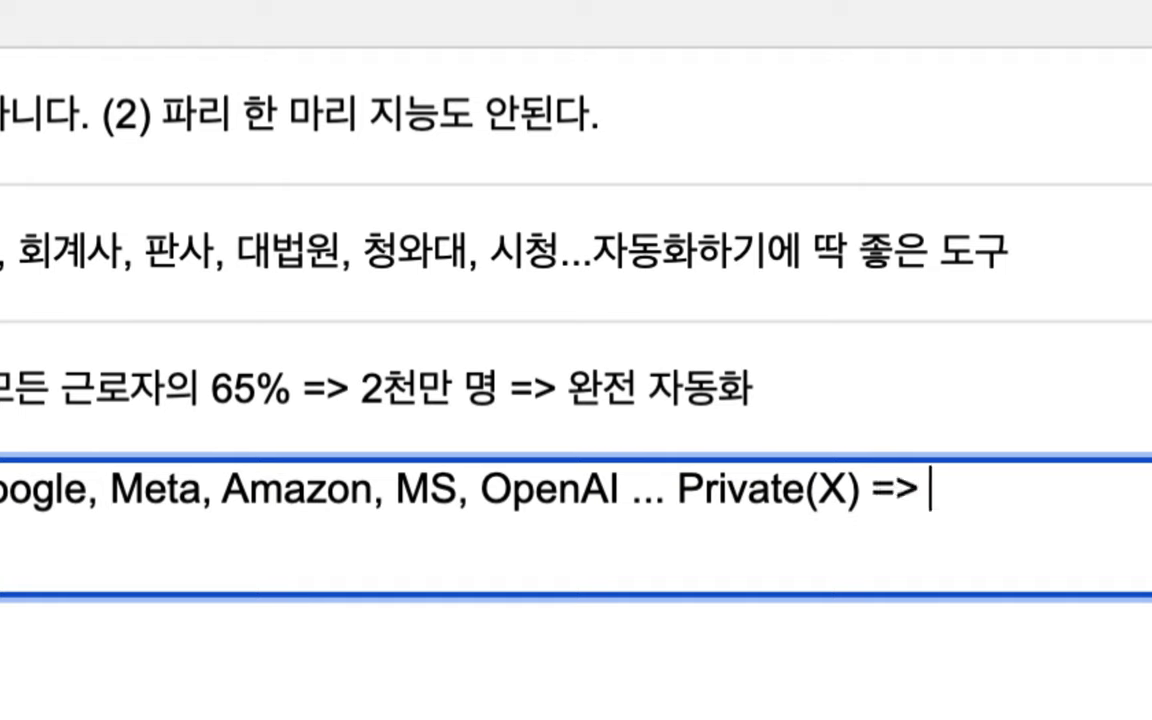
type("Open Sp")
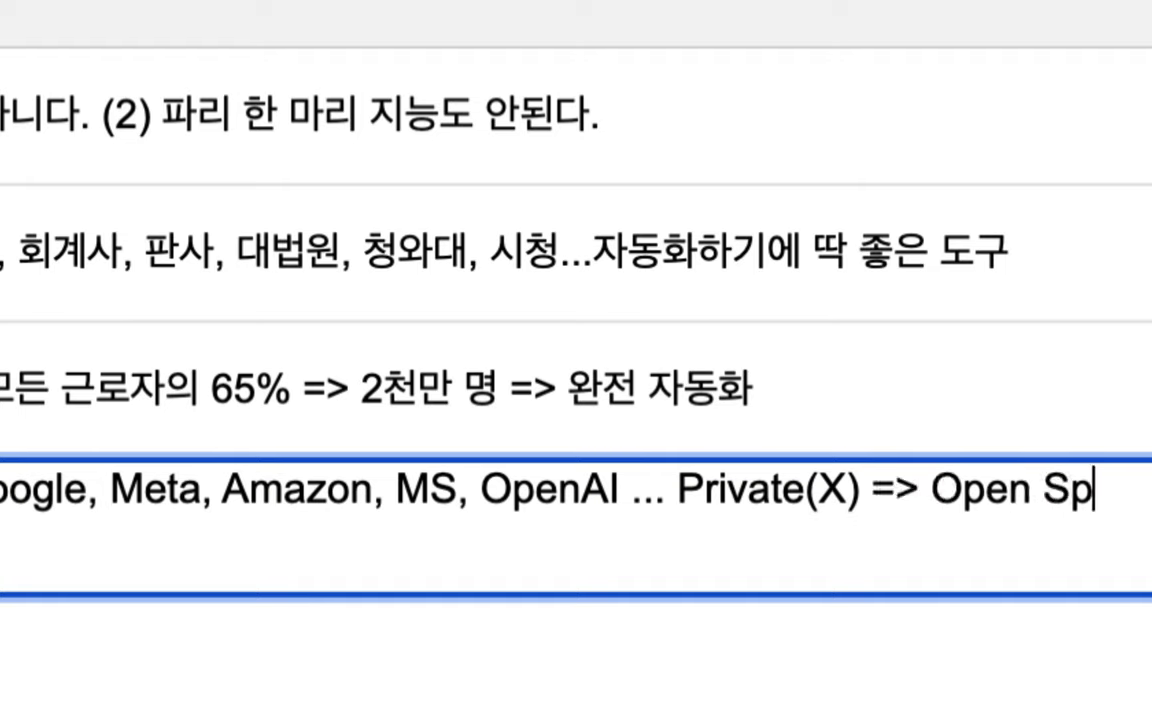
key("BackSpace")
type("ourc")
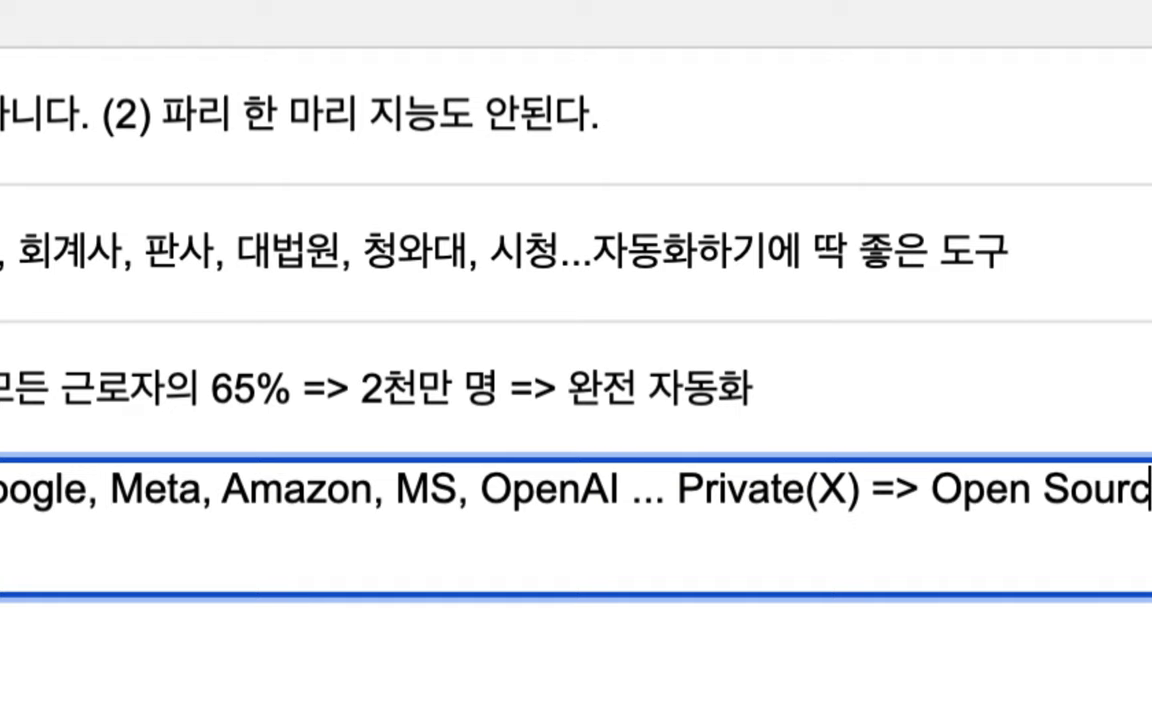
type("e")
Insert 'Real' before Open Source and append '=> AgentGPT' to the note's end
double_click(514, 491)
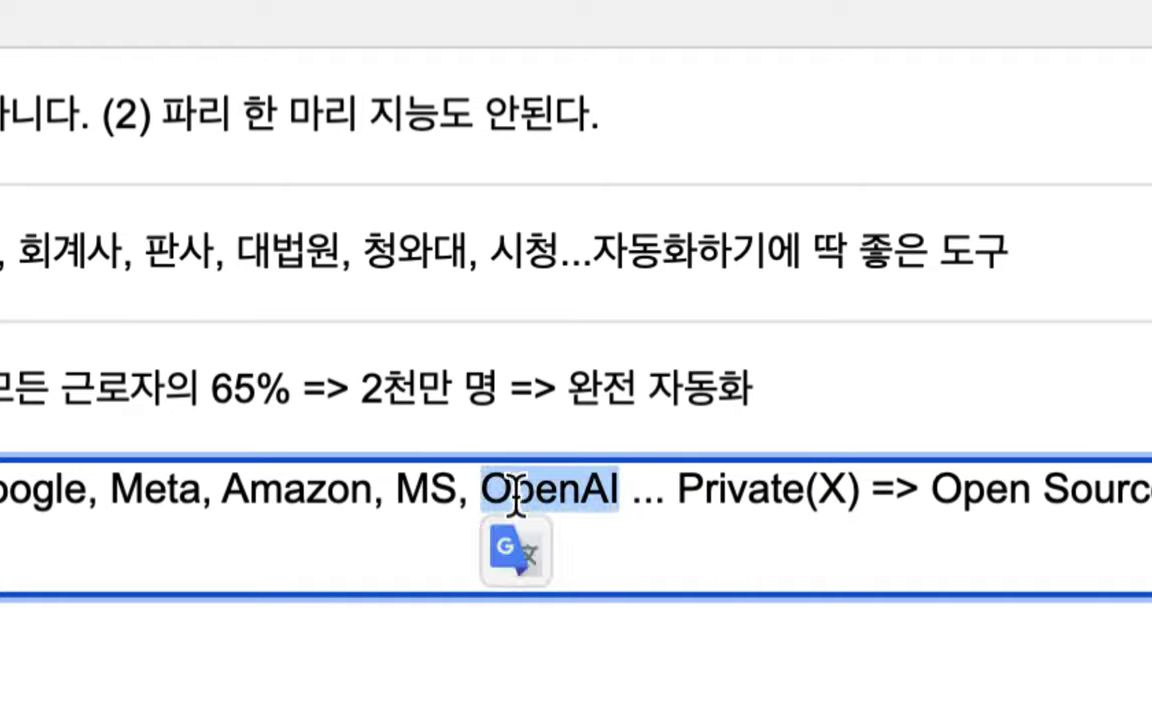
left_click(932, 493)
type("Real")
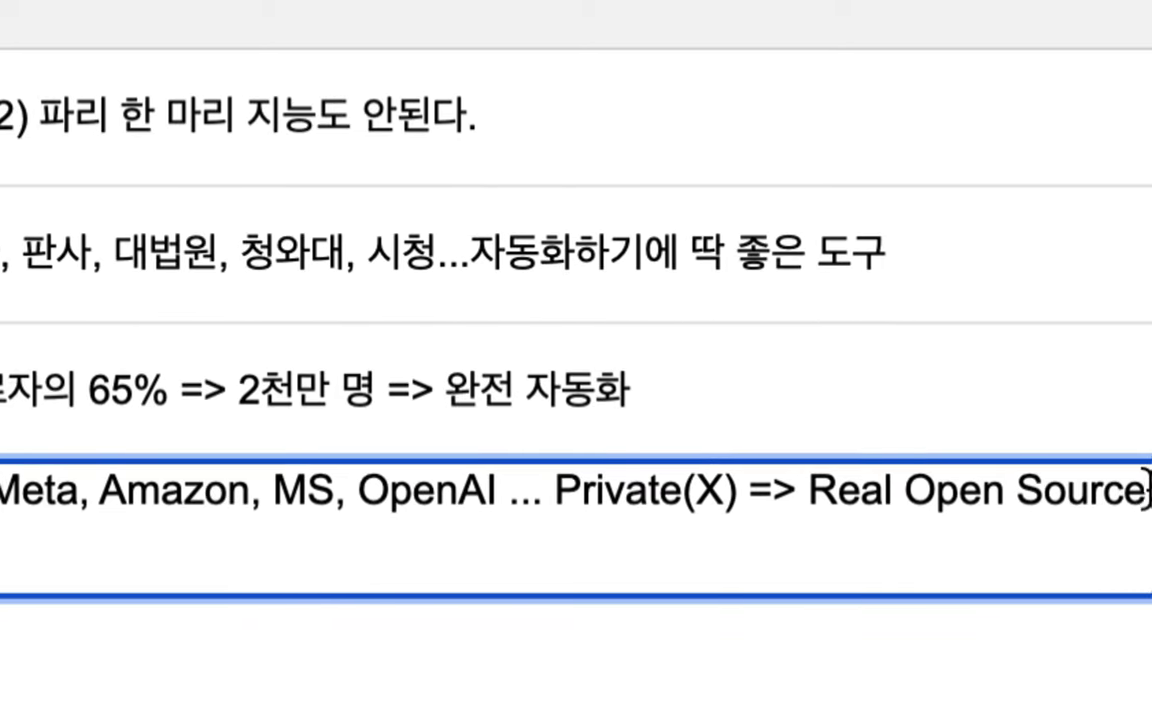
left_click(985, 495)
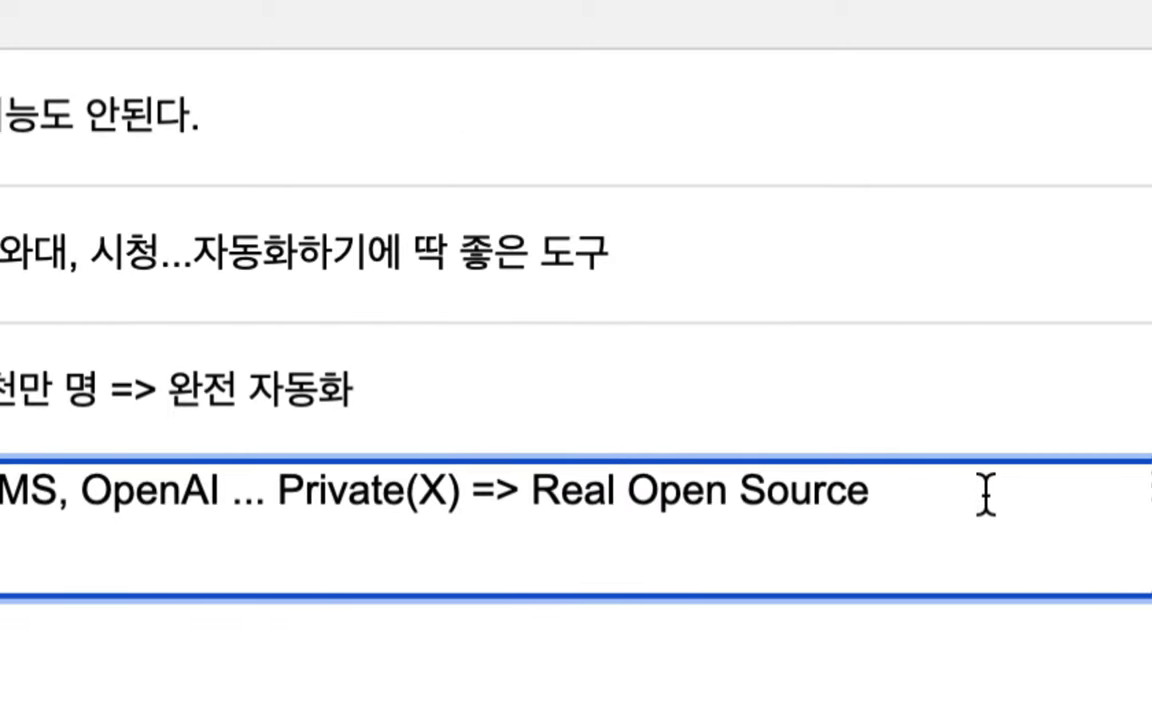
type(" => ")
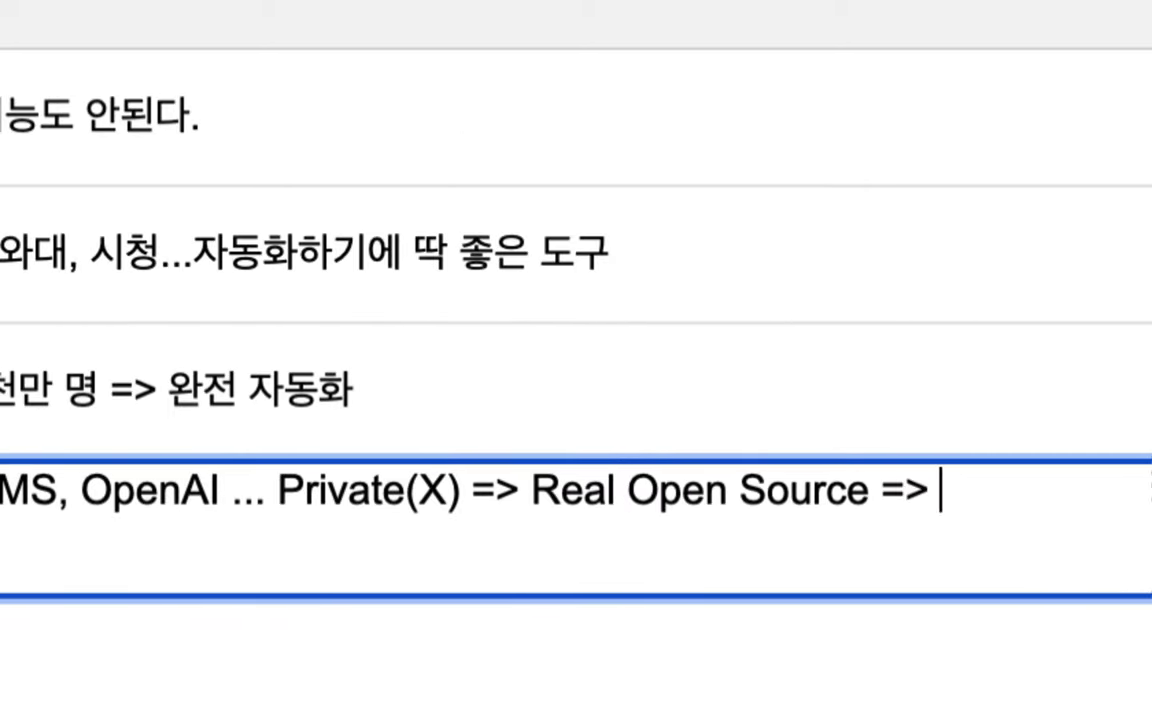
type("Agent")
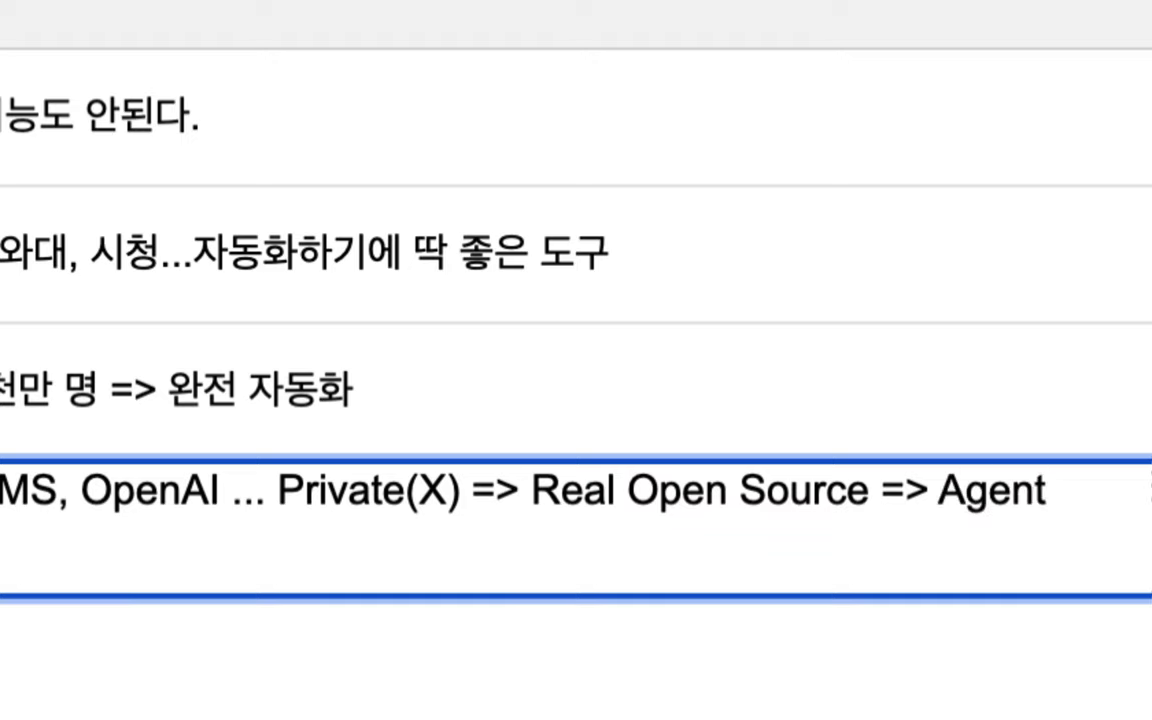
type("GPT")
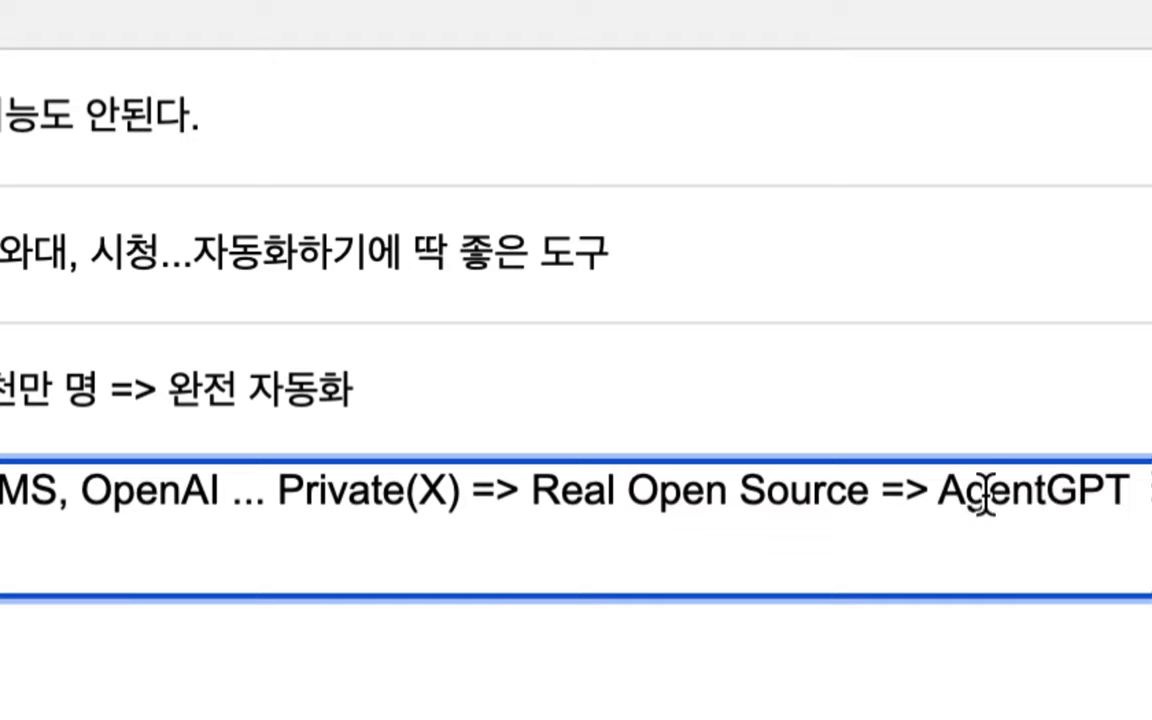
scroll(972, 496, "right", 3)
left_click(916, 508)
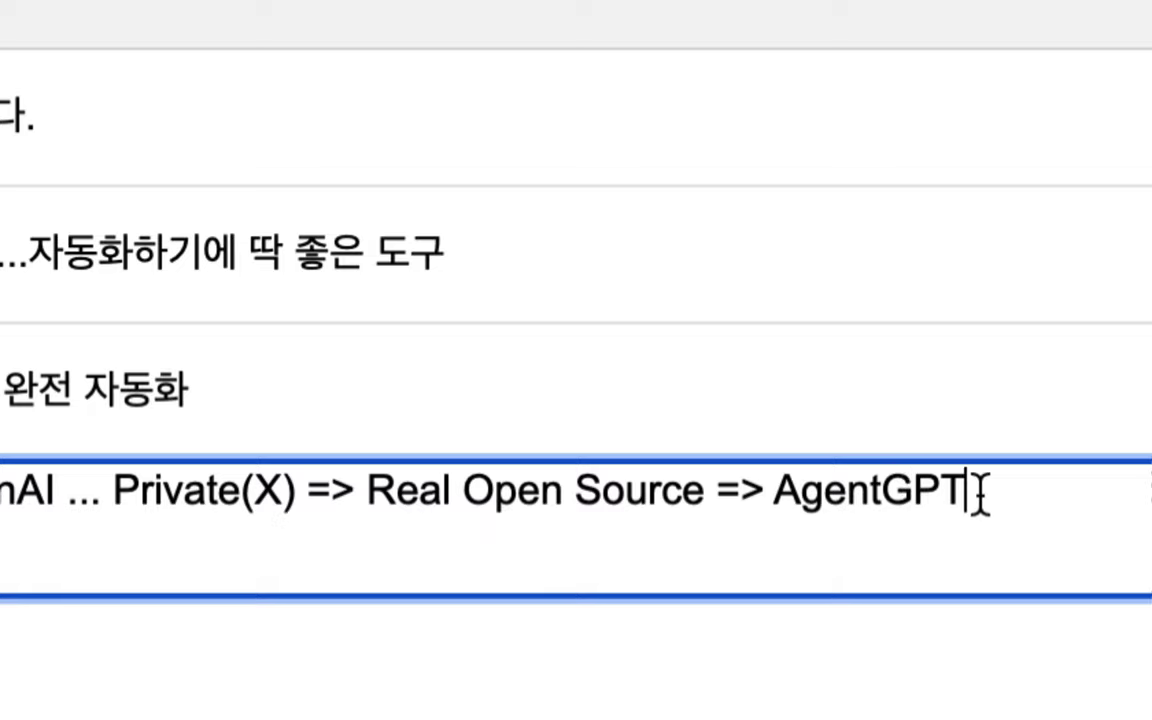
left_click_drag(972, 494, 882, 497)
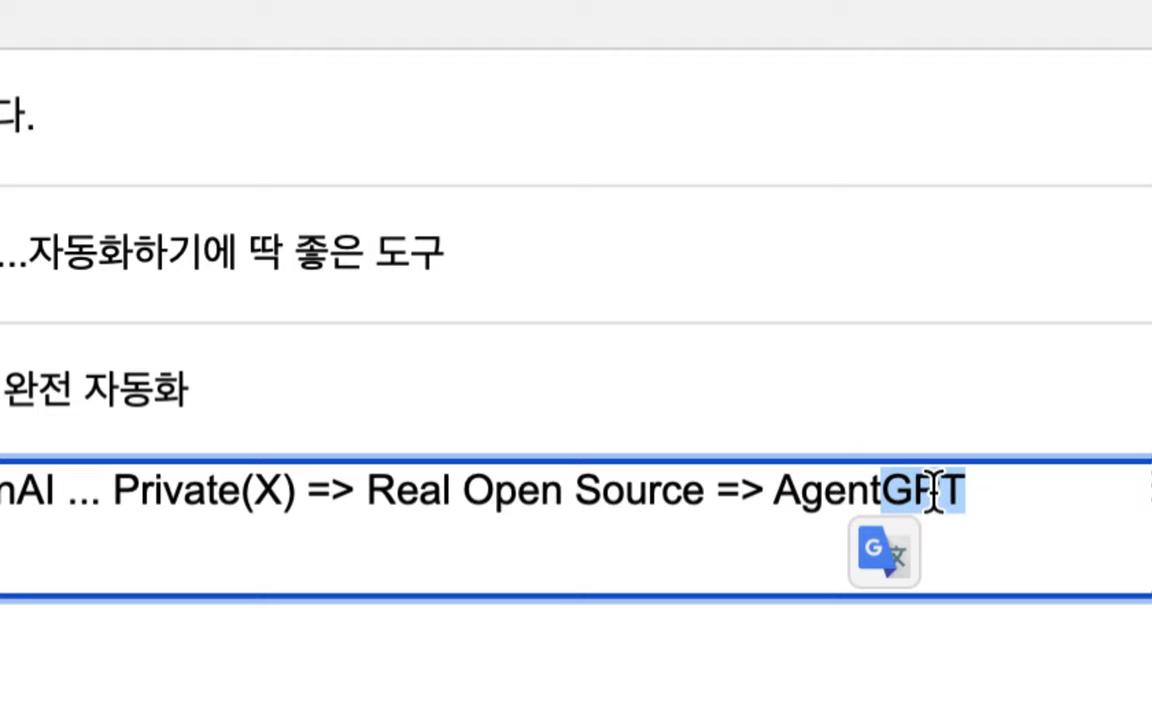
left_click(880, 493)
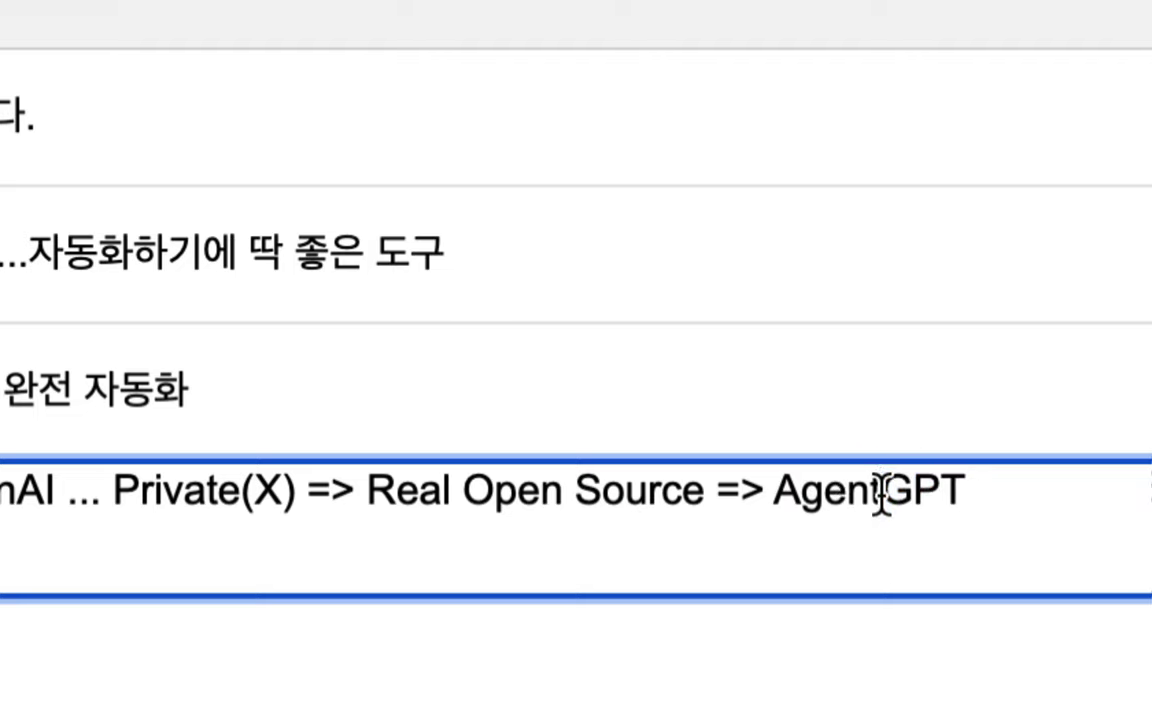
Change AgentGPT to AgentAI and append '=> Bank, Stock Exchange, Insurance =>'
key("Right")
key("Right")
key("Right")
key("BackSpace")
key("BackSpace")
key("BackSpace")
type("A")
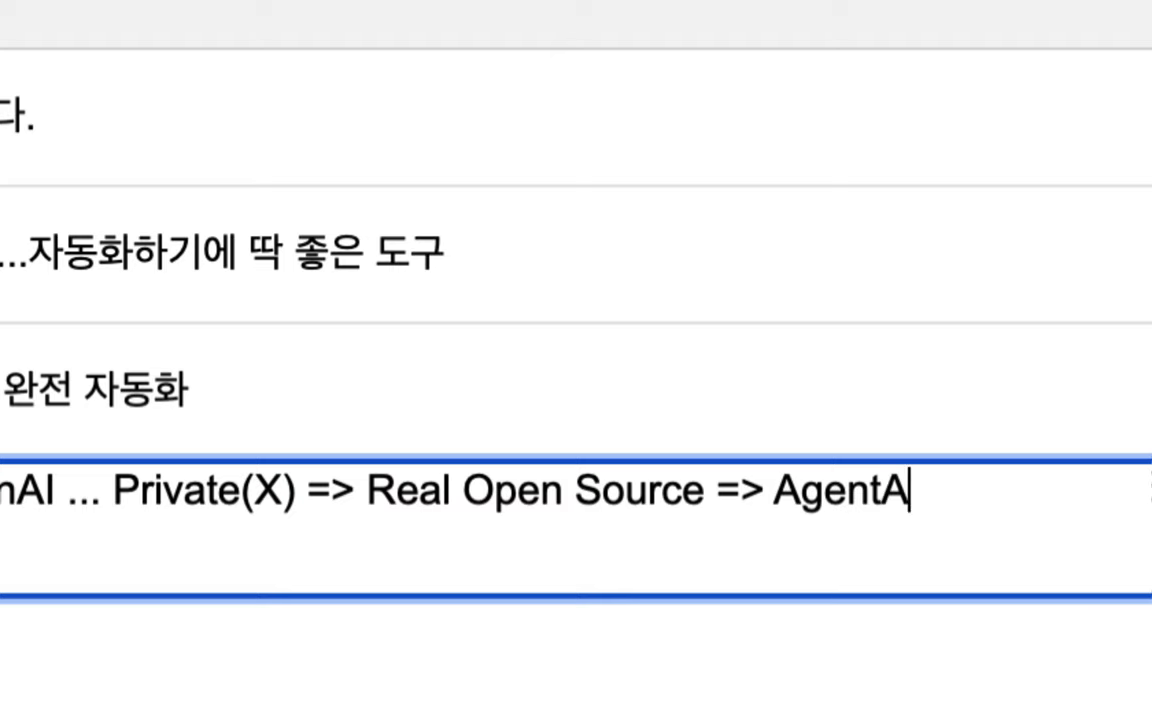
type("I =")
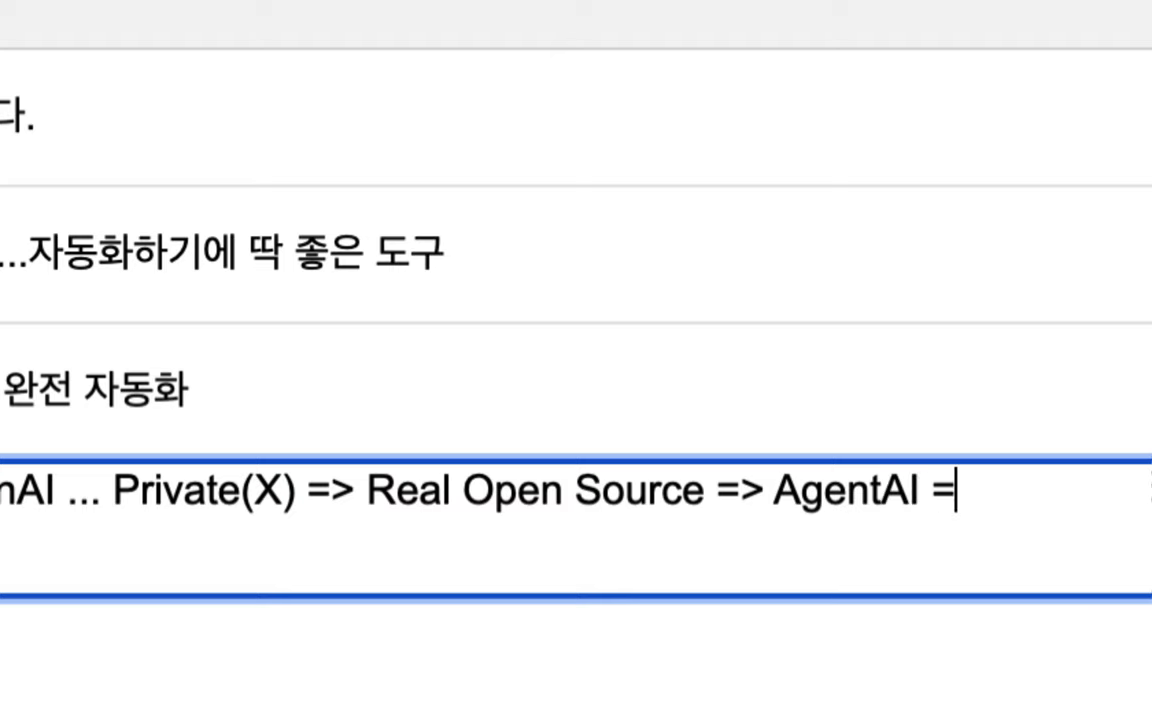
type("> ")
type("B")
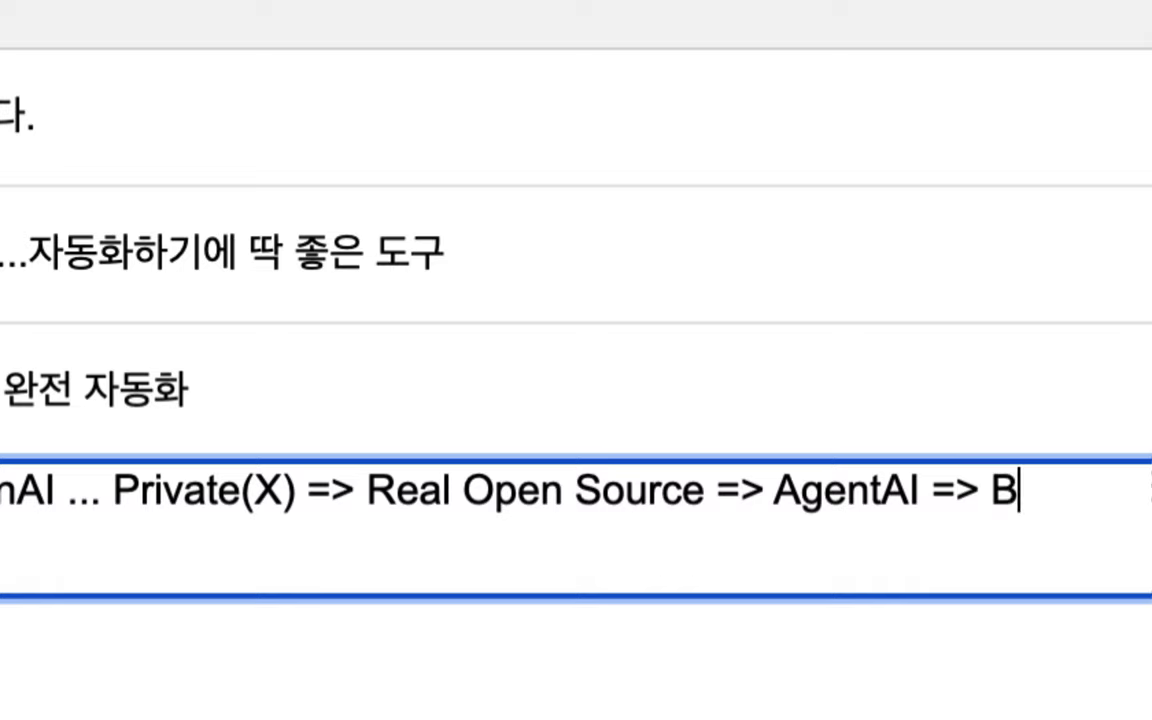
type("ank, ")
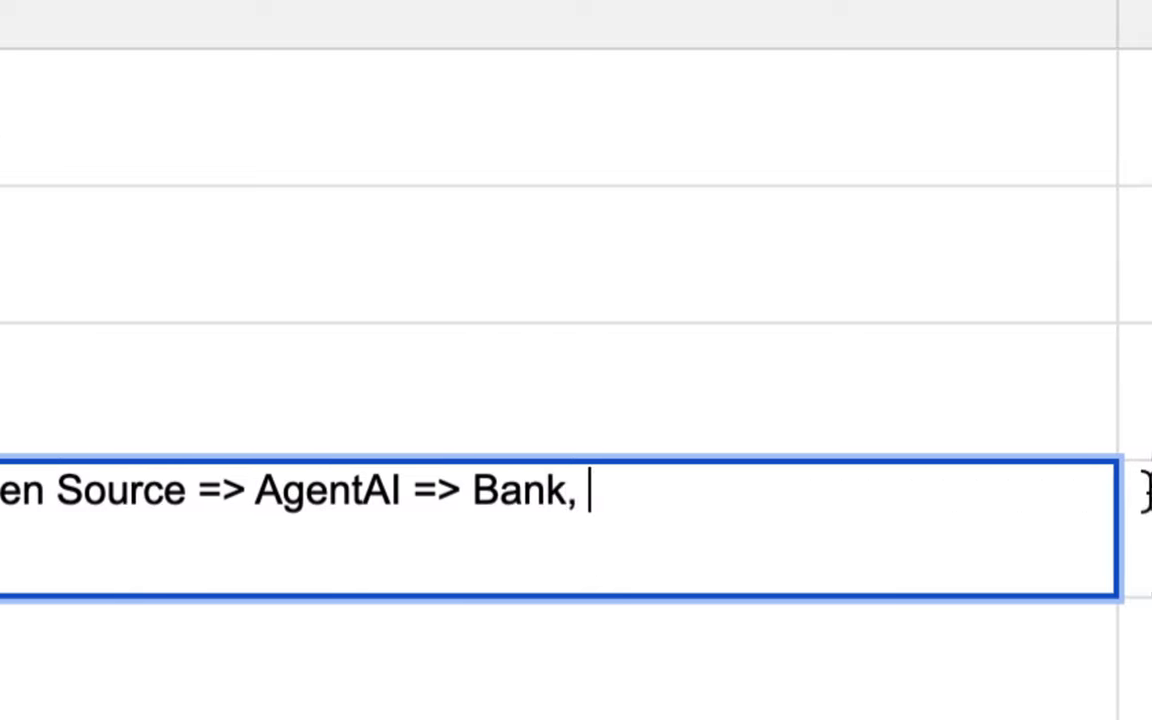
type("Stock ")
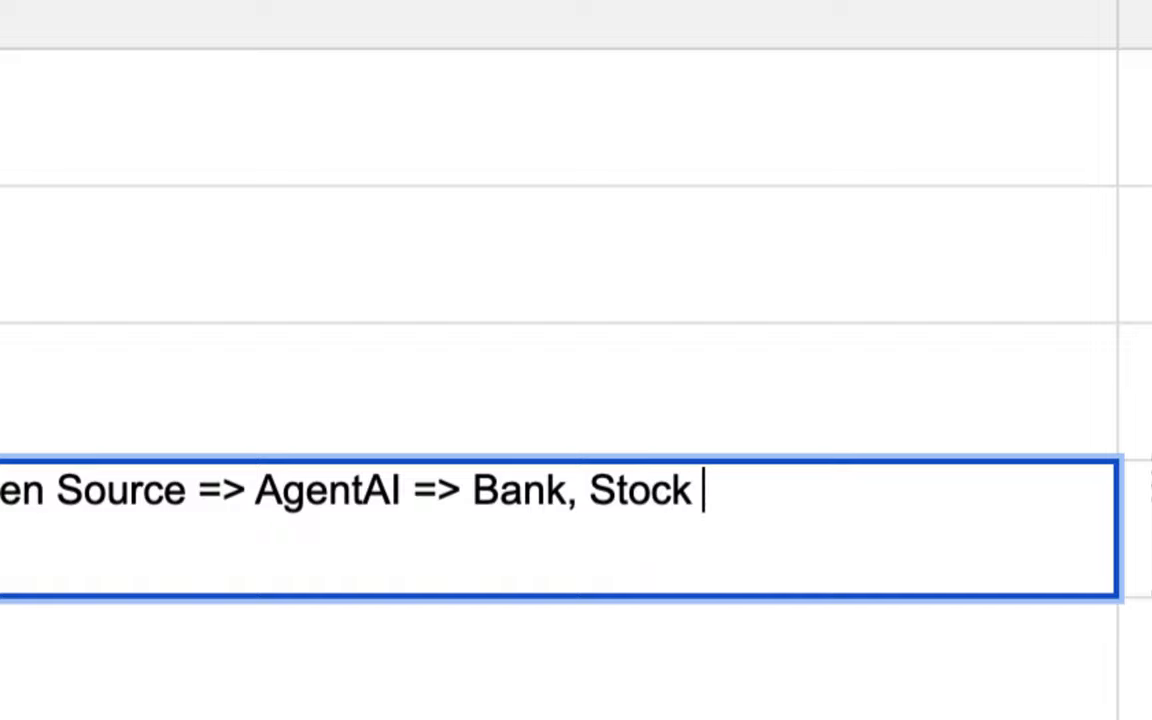
type("Exchange, ")
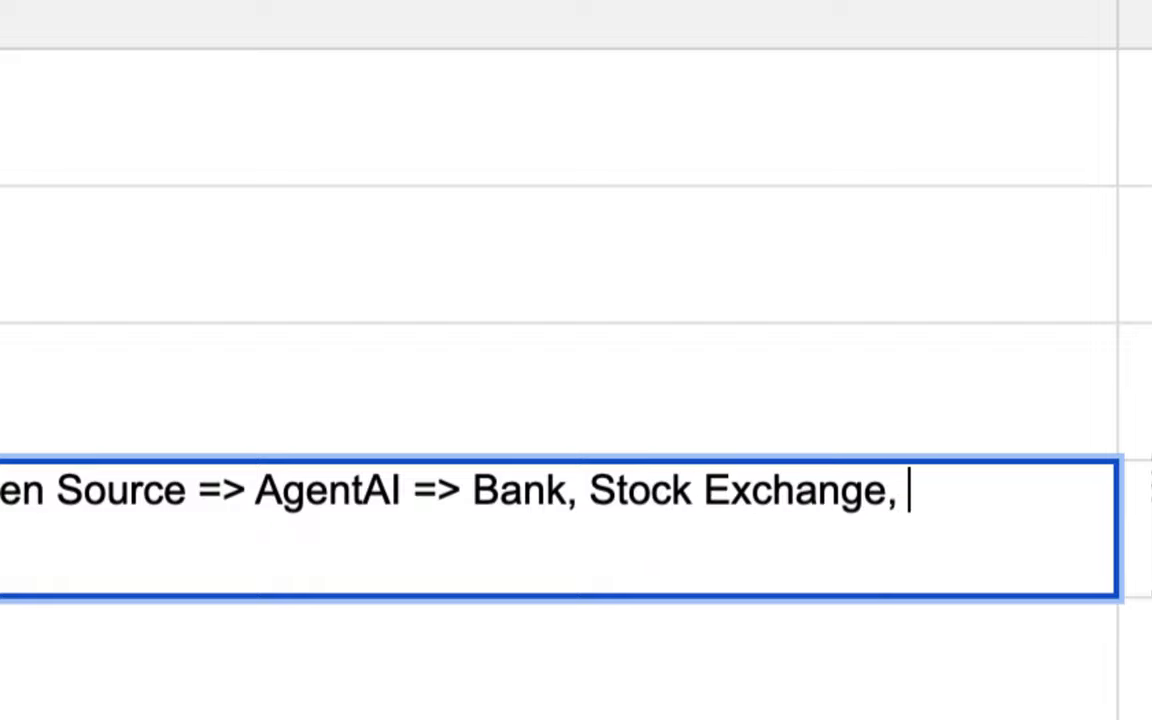
type("Insuranc")
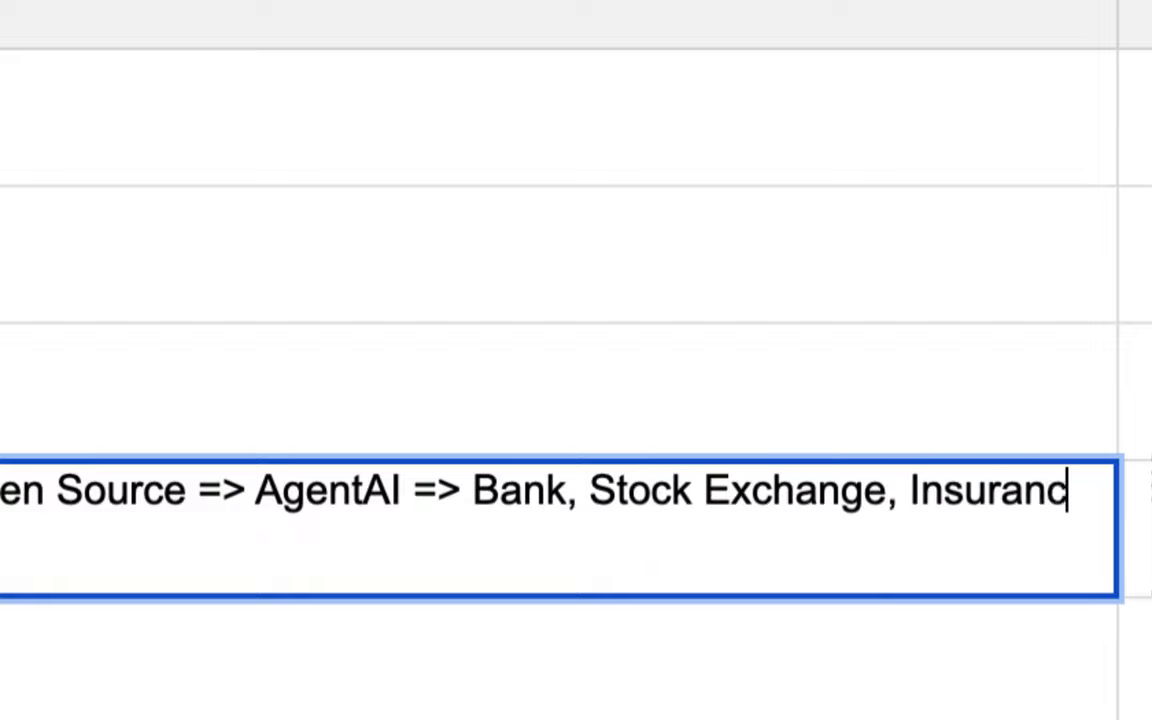
type("e ")
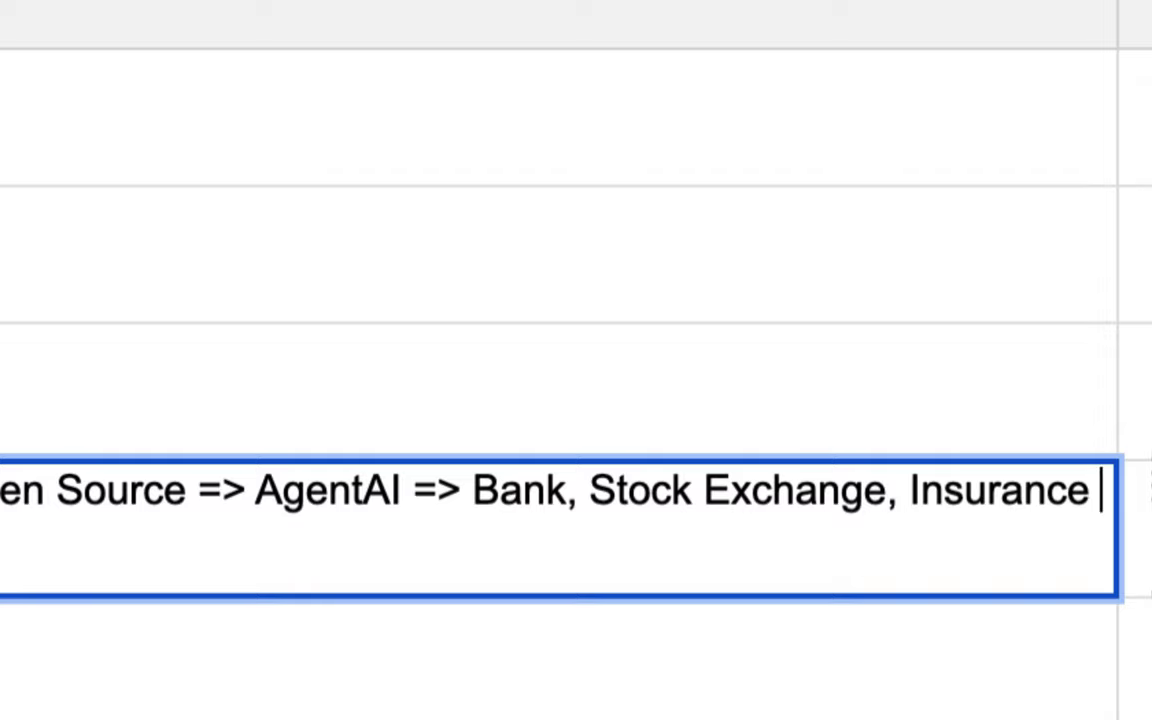
type("=>")
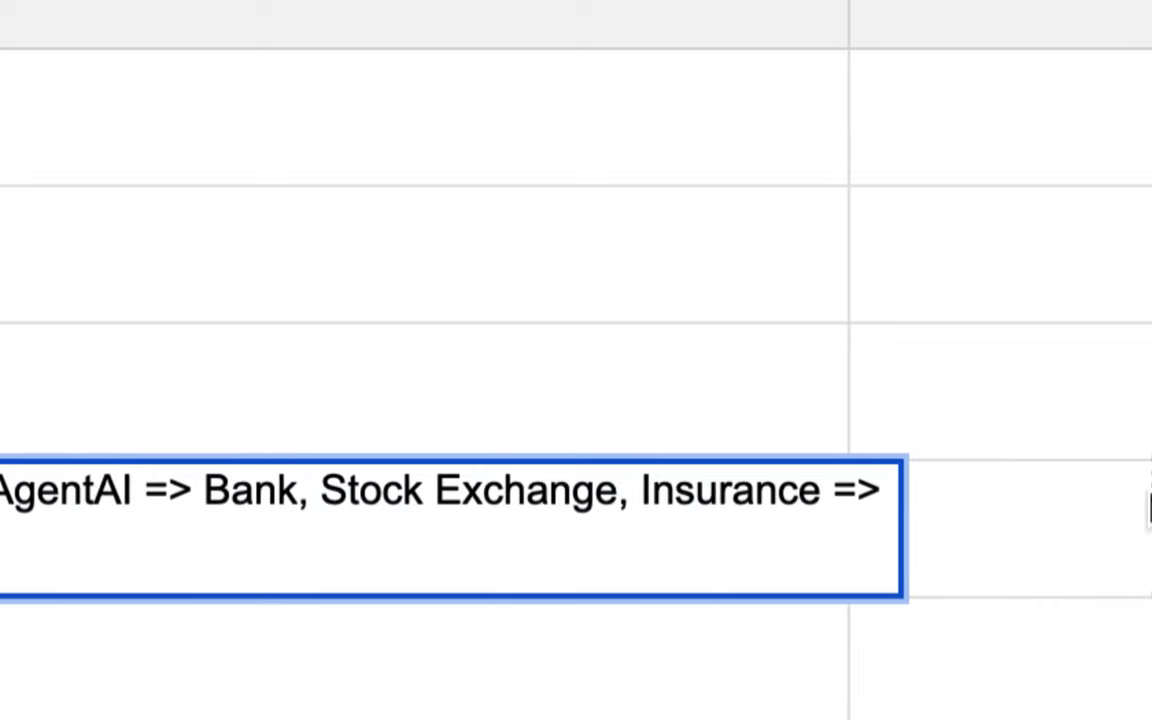
Clear the notes from cells C2 through C6
left_click_drag(205, 490, 803, 490)
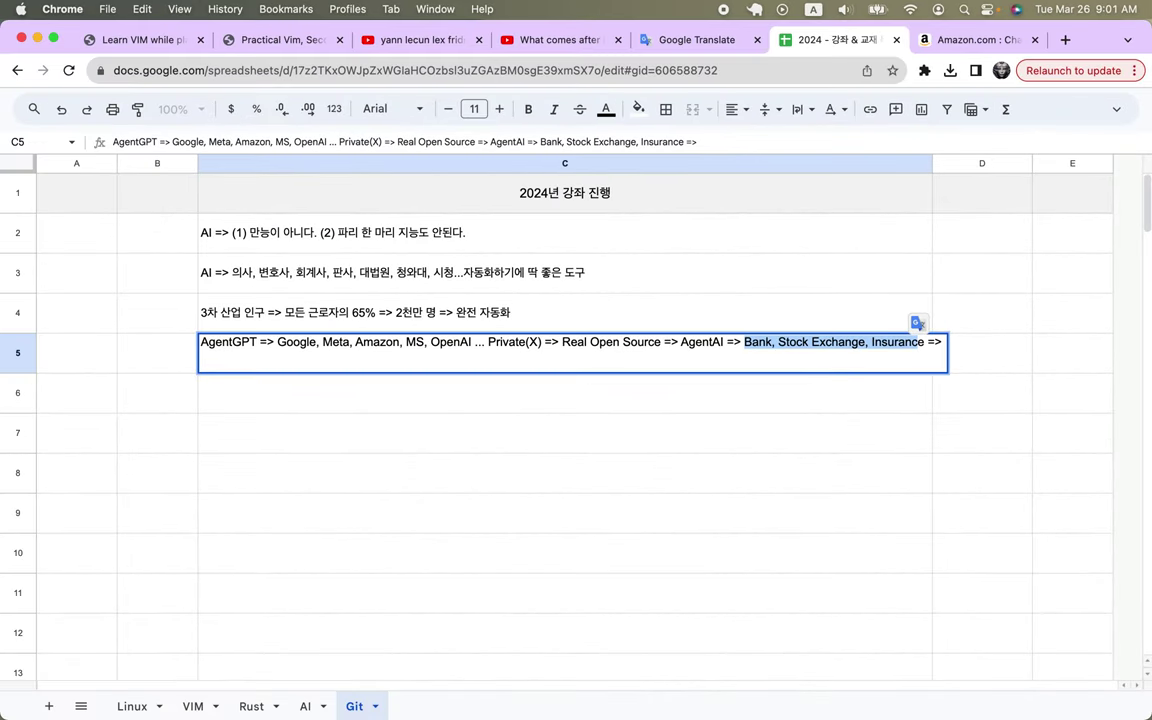
left_click_drag(565, 233, 565, 393)
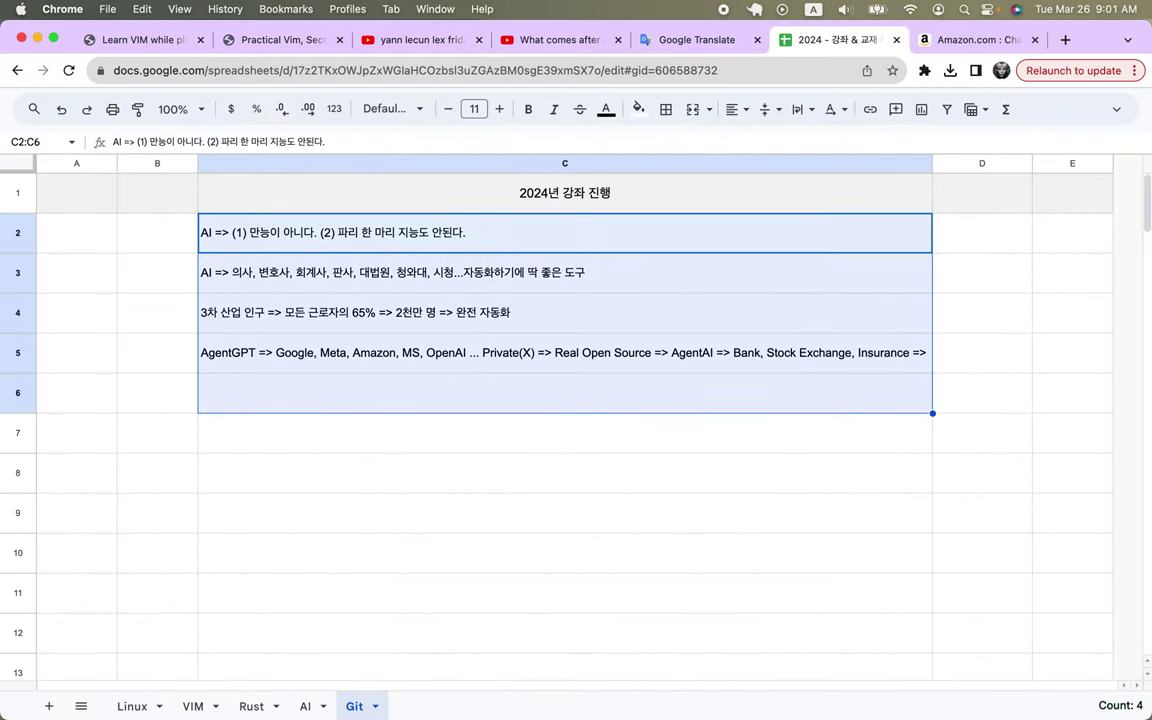
key("Delete")
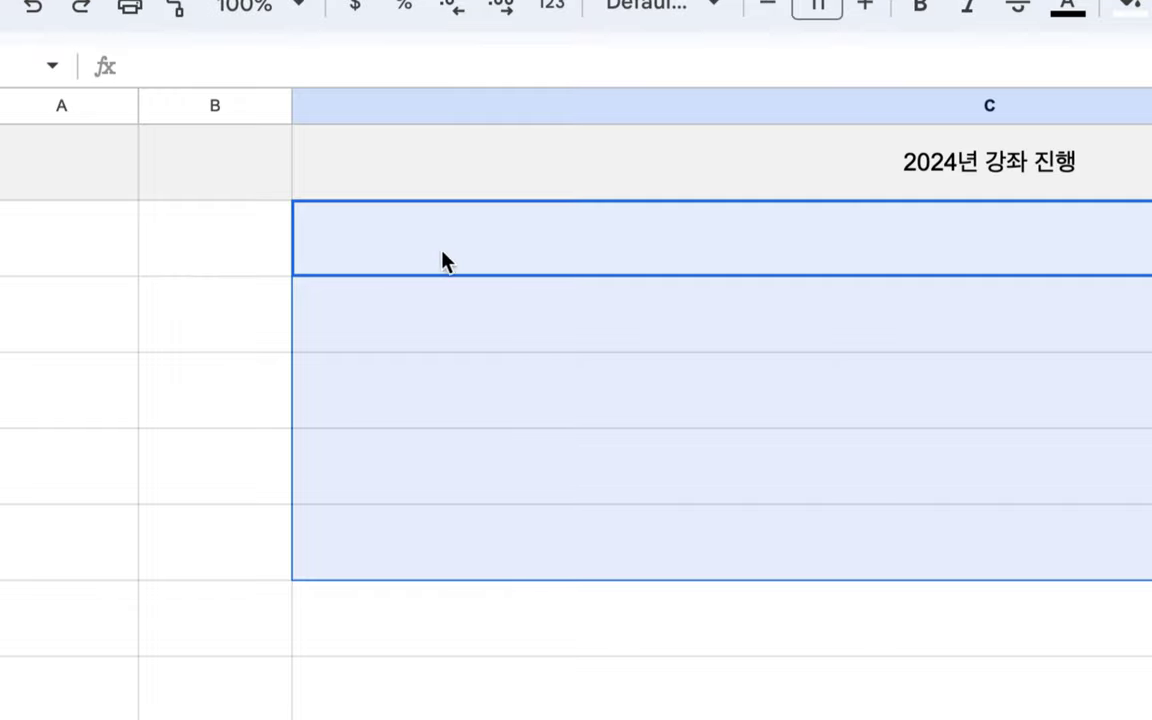
Enter 'VS Code => NeoVim' in cell C2
left_click(444, 259)
type("VS C")
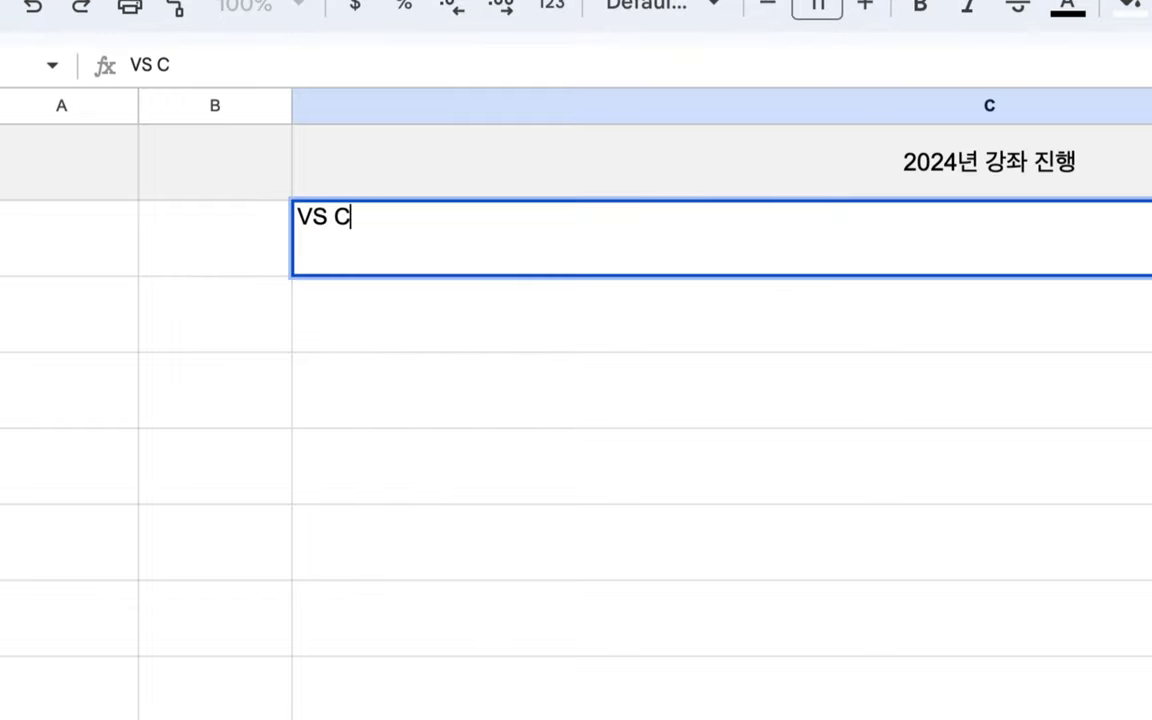
type("ode")
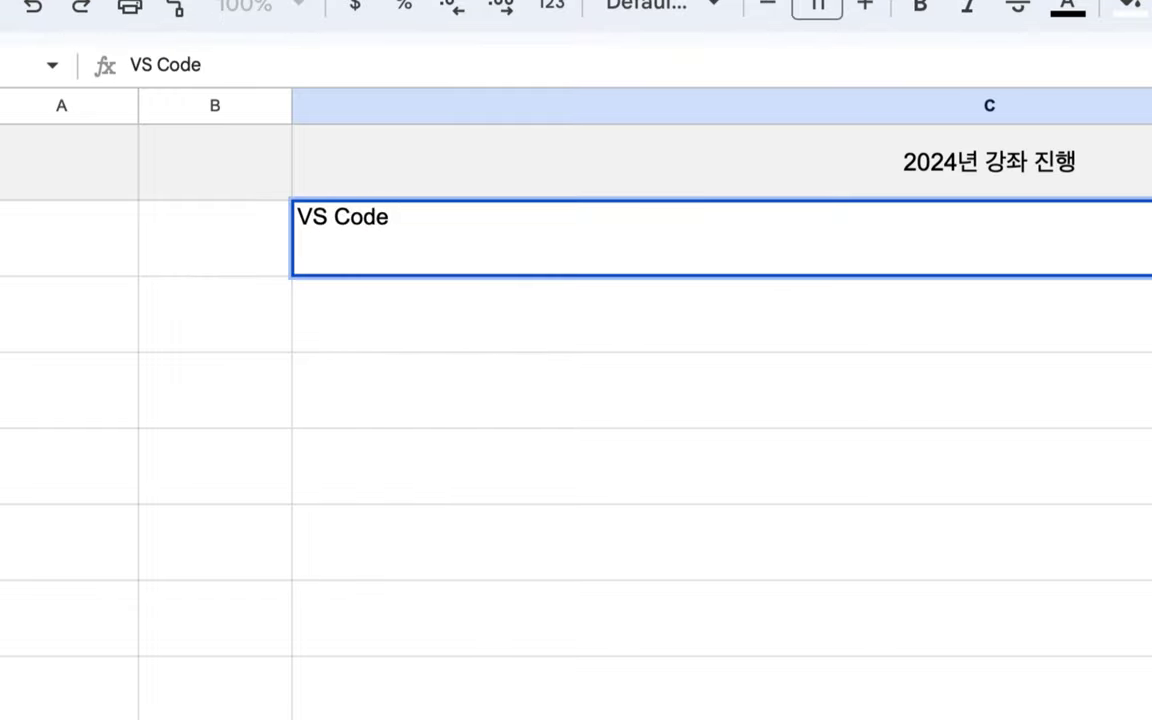
type(" =>")
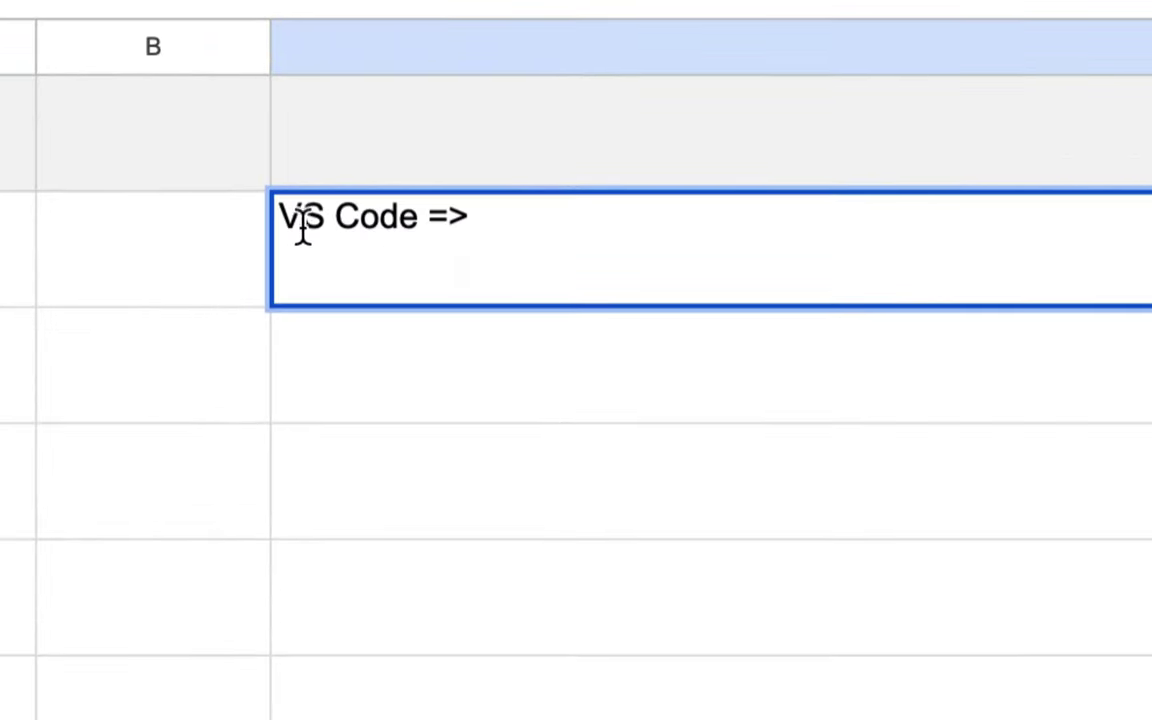
left_click_drag(301, 226, 416, 226)
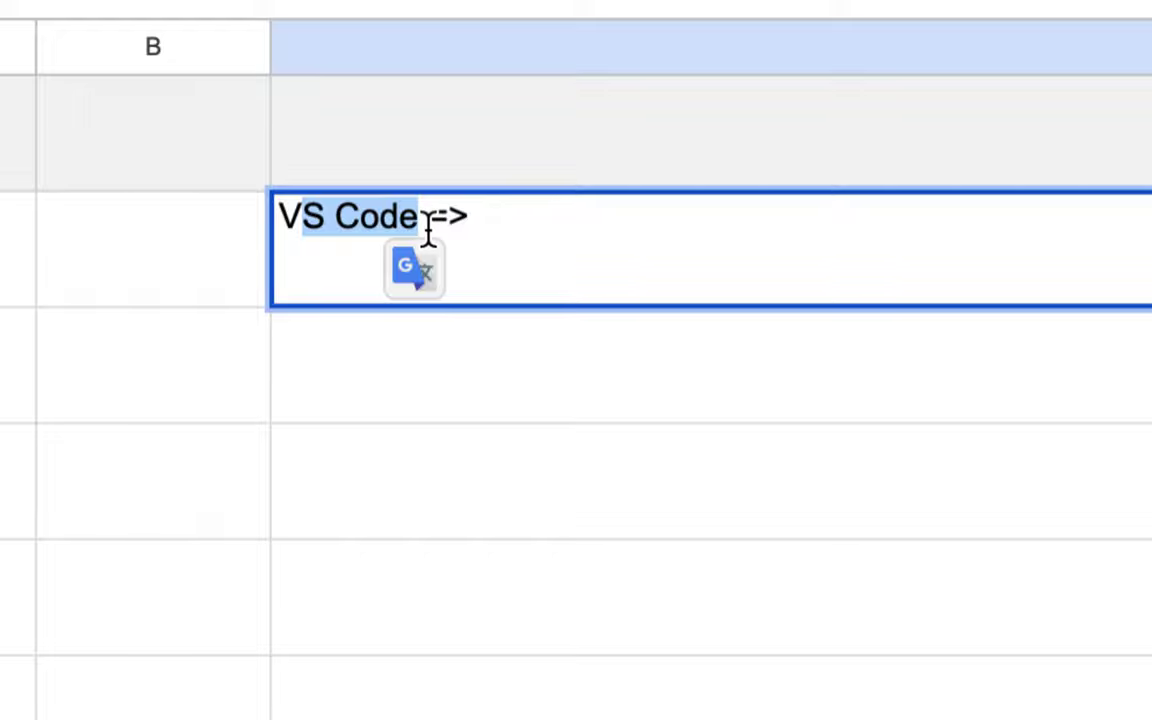
left_click(481, 220)
type("NeoV")
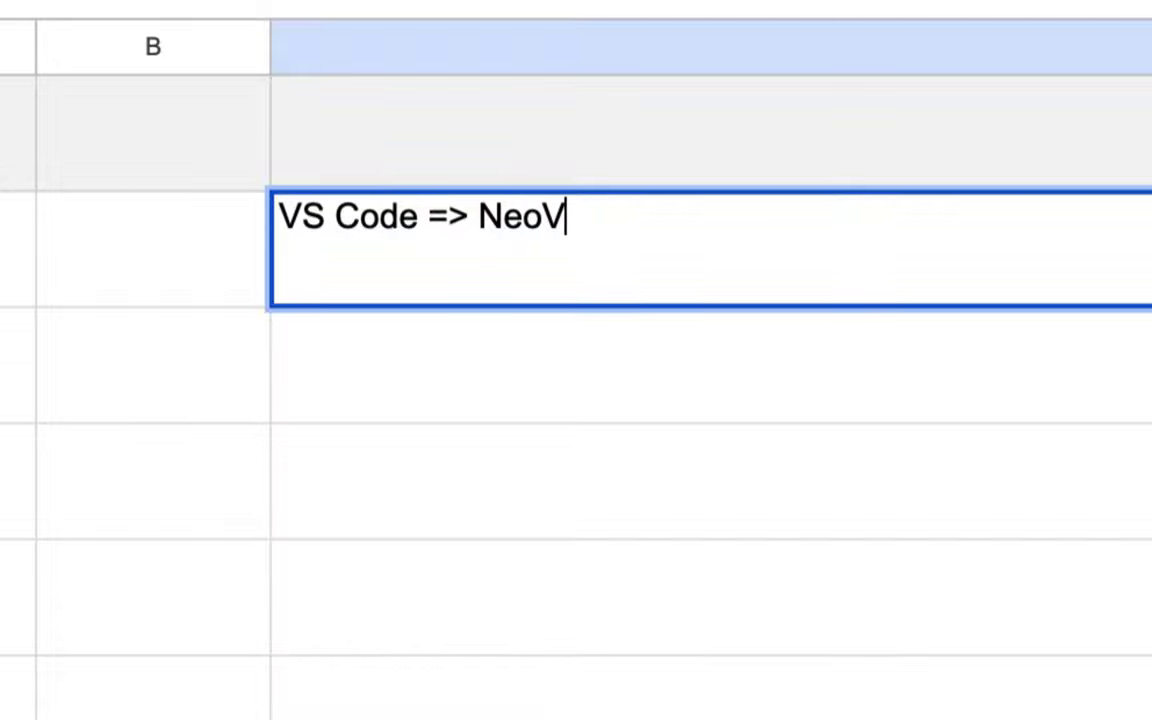
type("im")
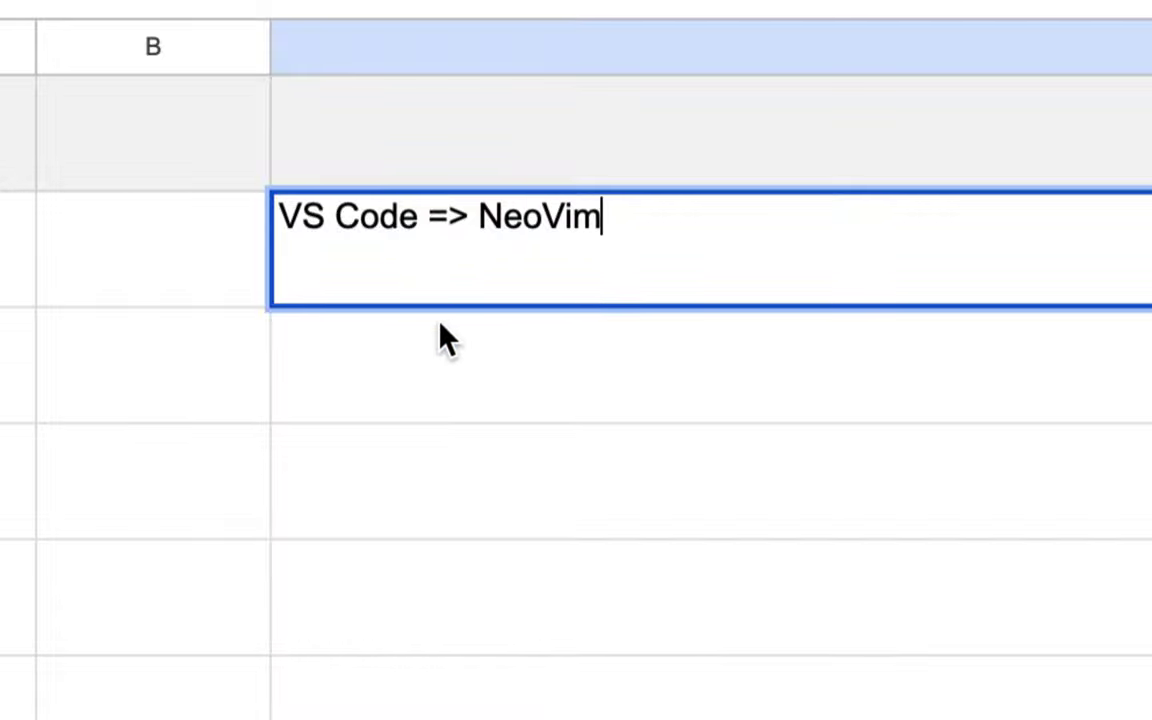
key("Return")
Add 'Mac => Fedora' in the cell beneath the NeoVim note
type("Mac =")
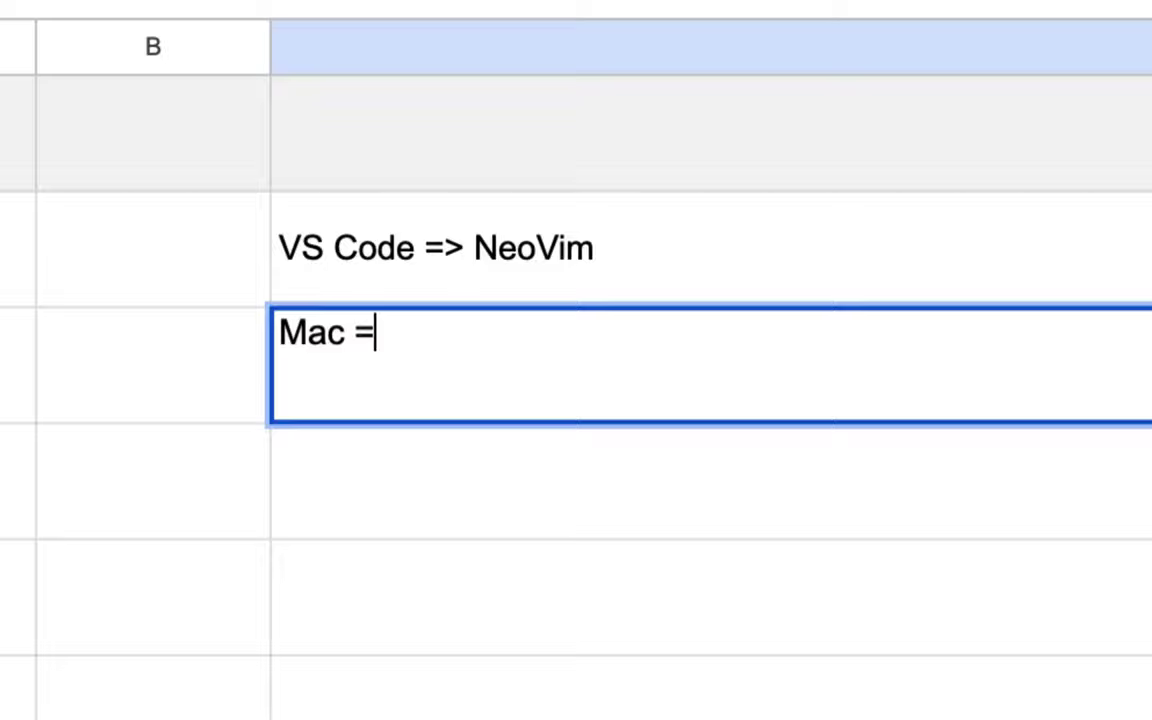
type("> ")
type("Fedora")
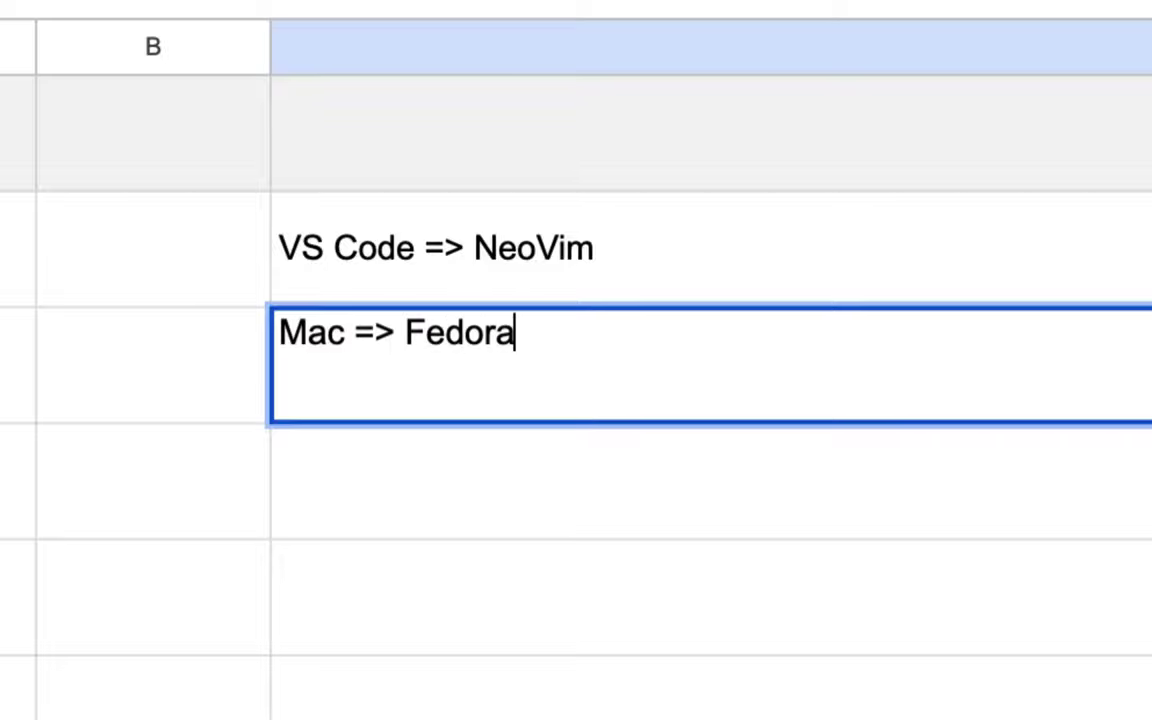
left_click_drag(478, 285, 472, 385)
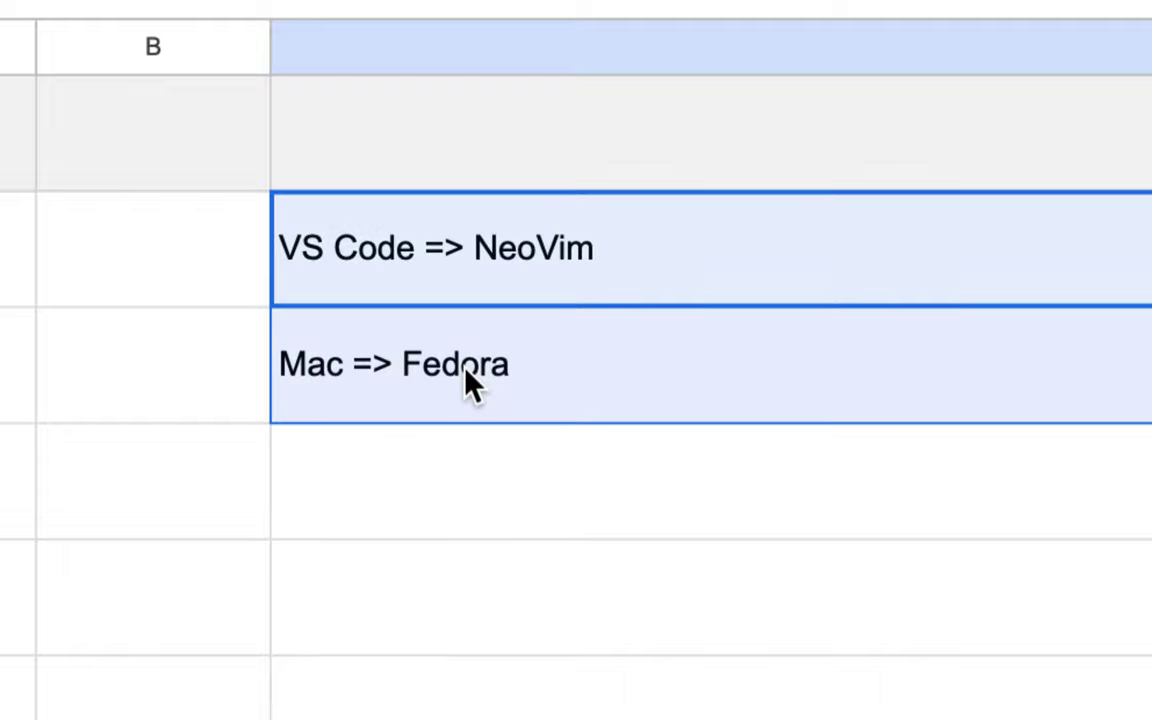
left_click(570, 150)
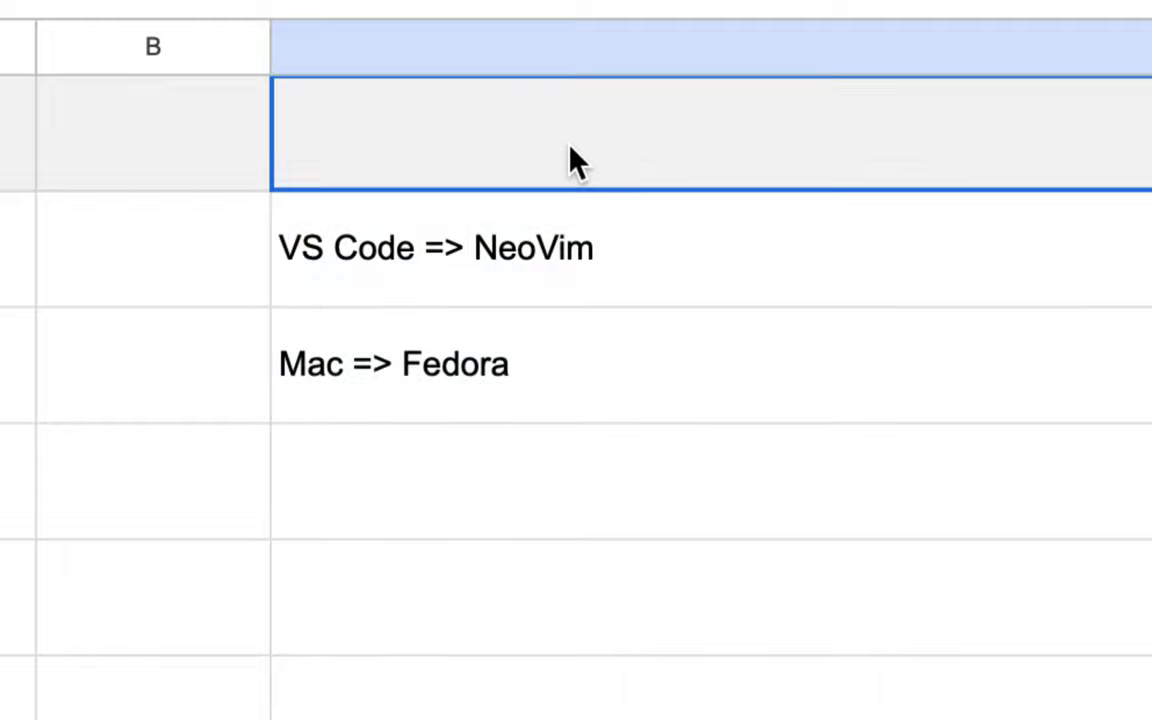
key("Return")
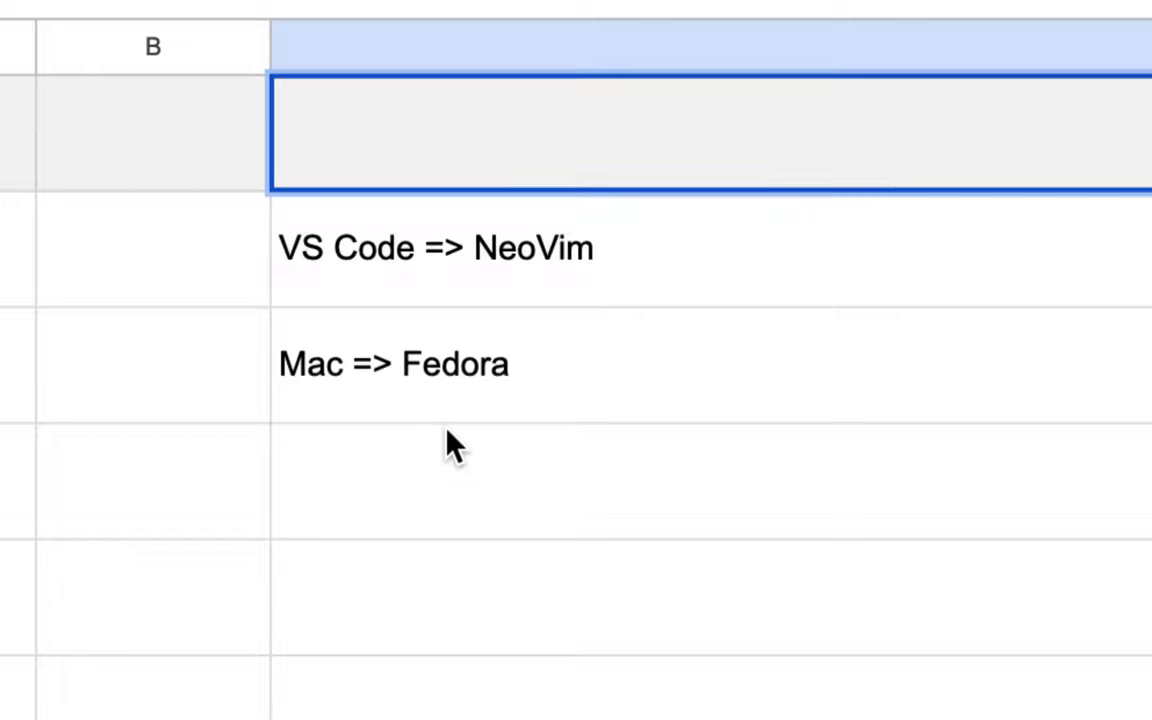
left_click(447, 437)
Type '3차 산업(+ 정부) 자동화' in the cell below Mac => Fedora
type("3c")
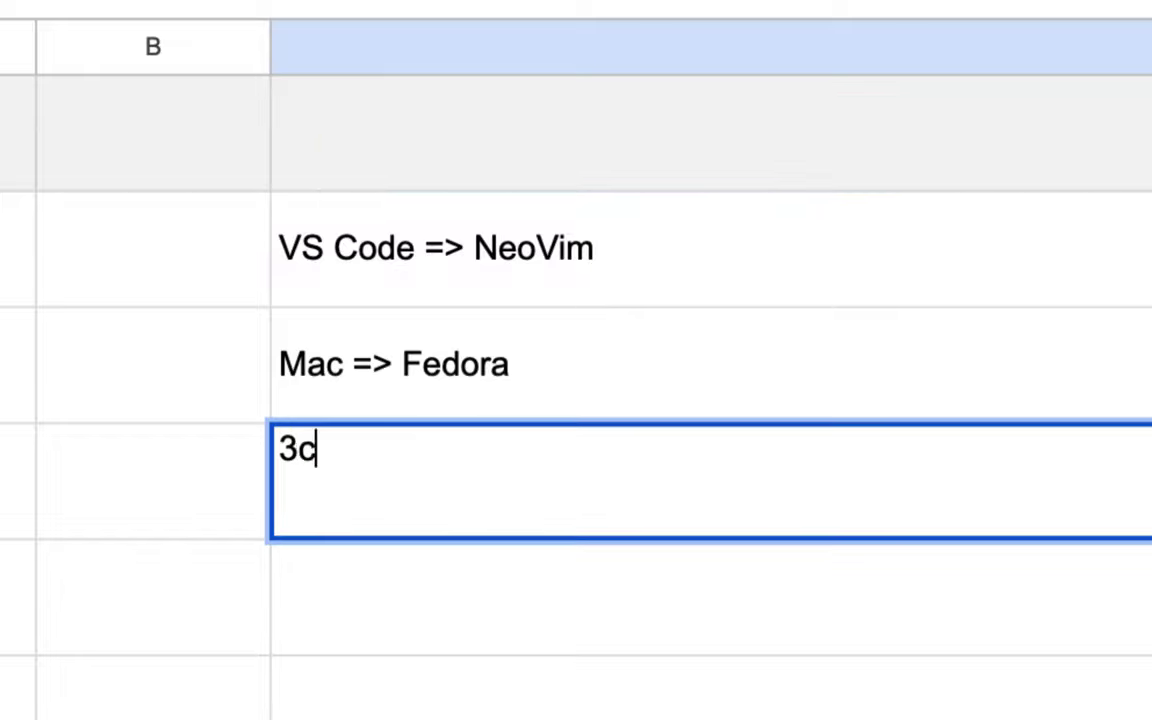
key("BackSpace")
type("차 새")
key("BackSpace")
type("산업 ")
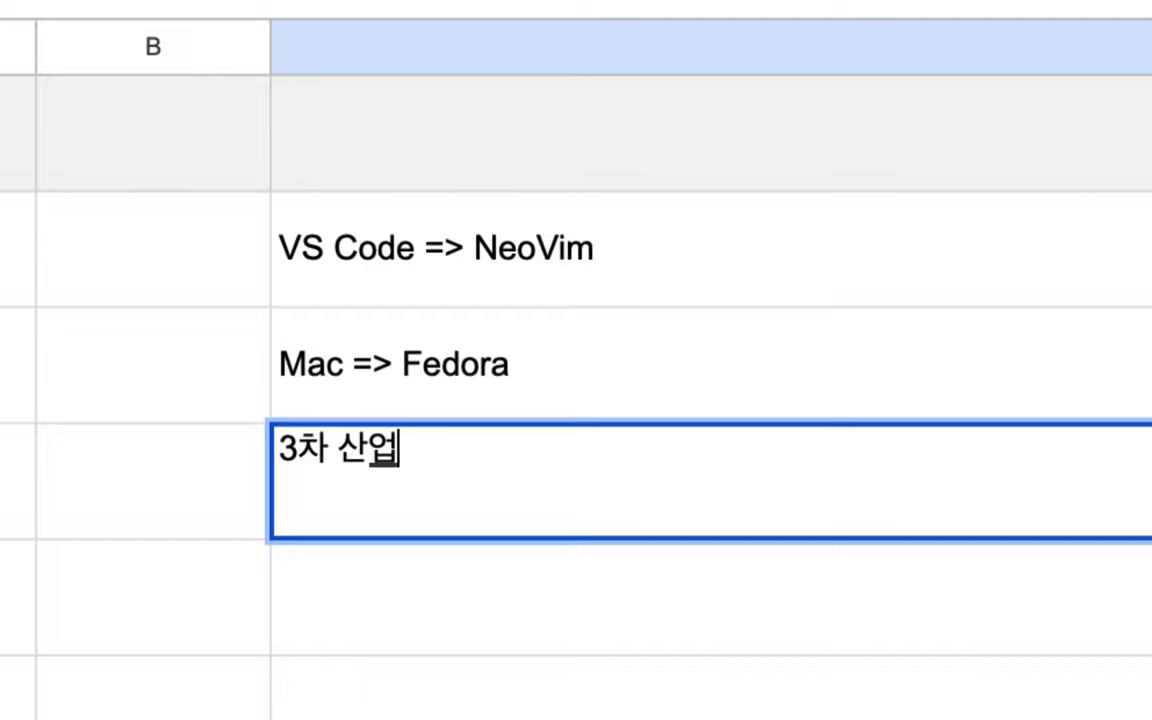
type("자동화")
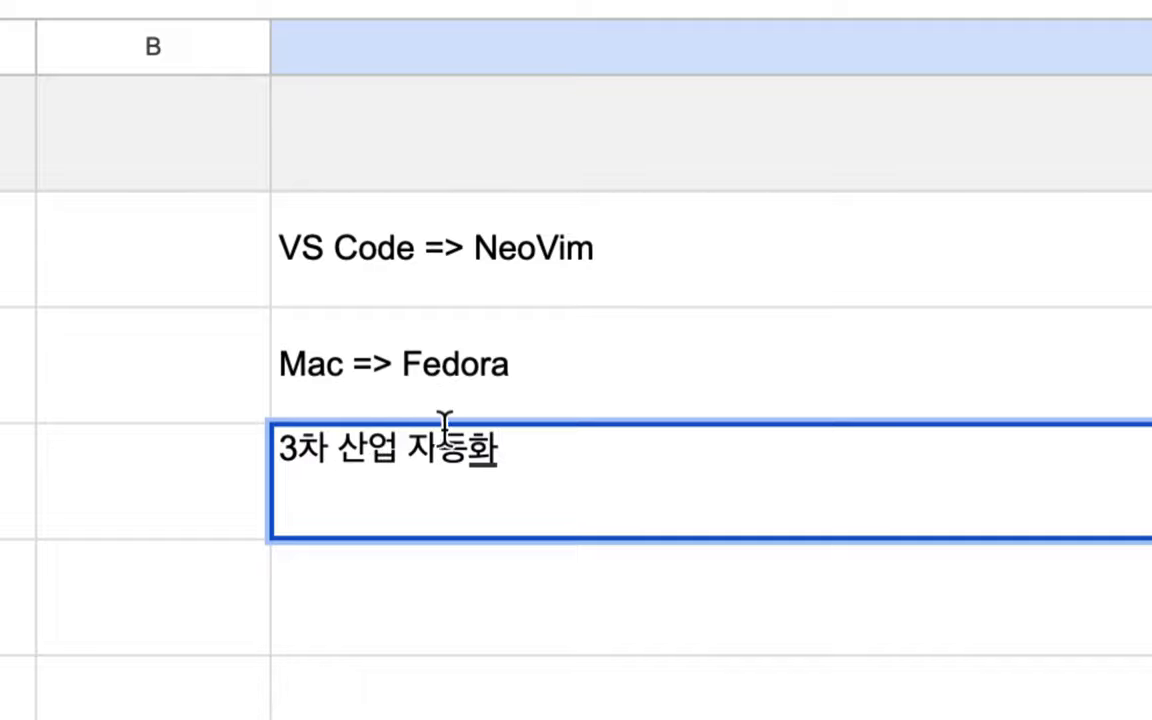
left_click(402, 449)
key("BackSpace")
type("(")
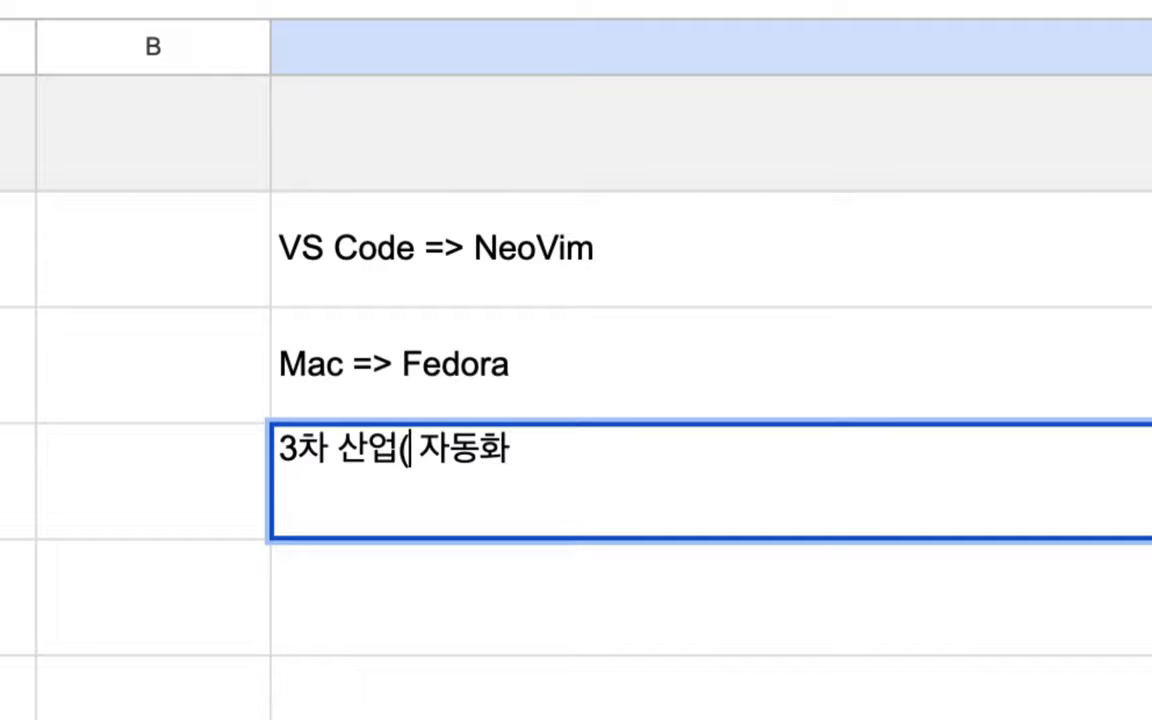
type("+ 정부")
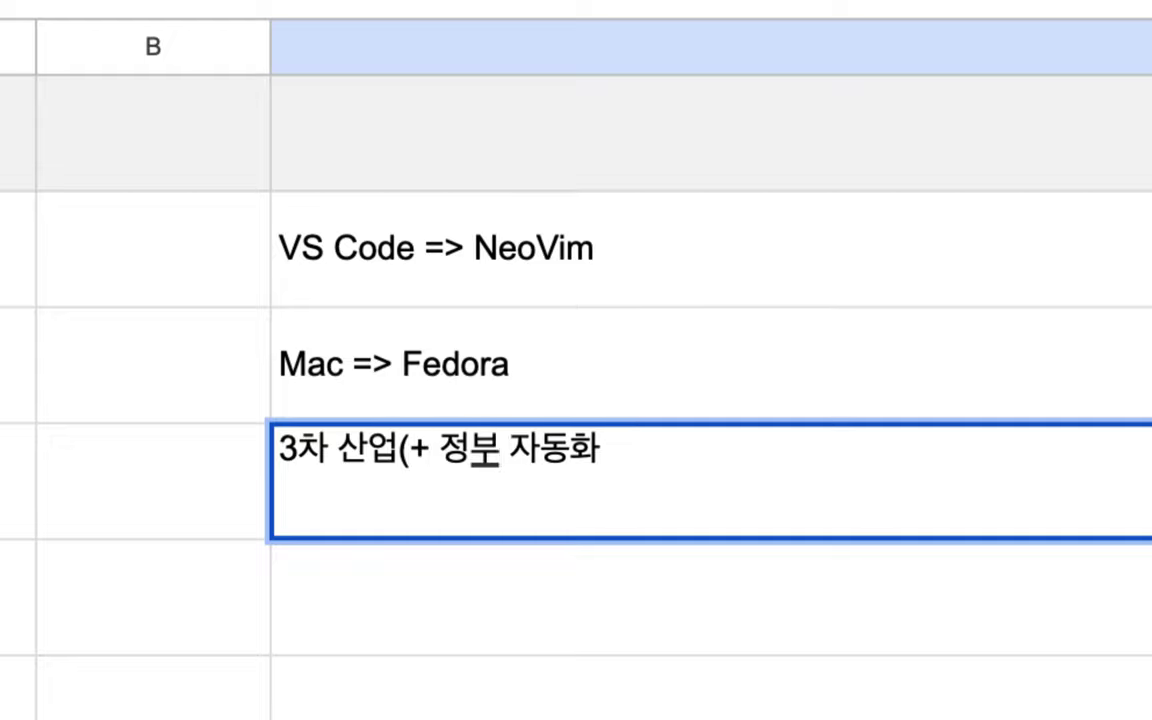
type(")")
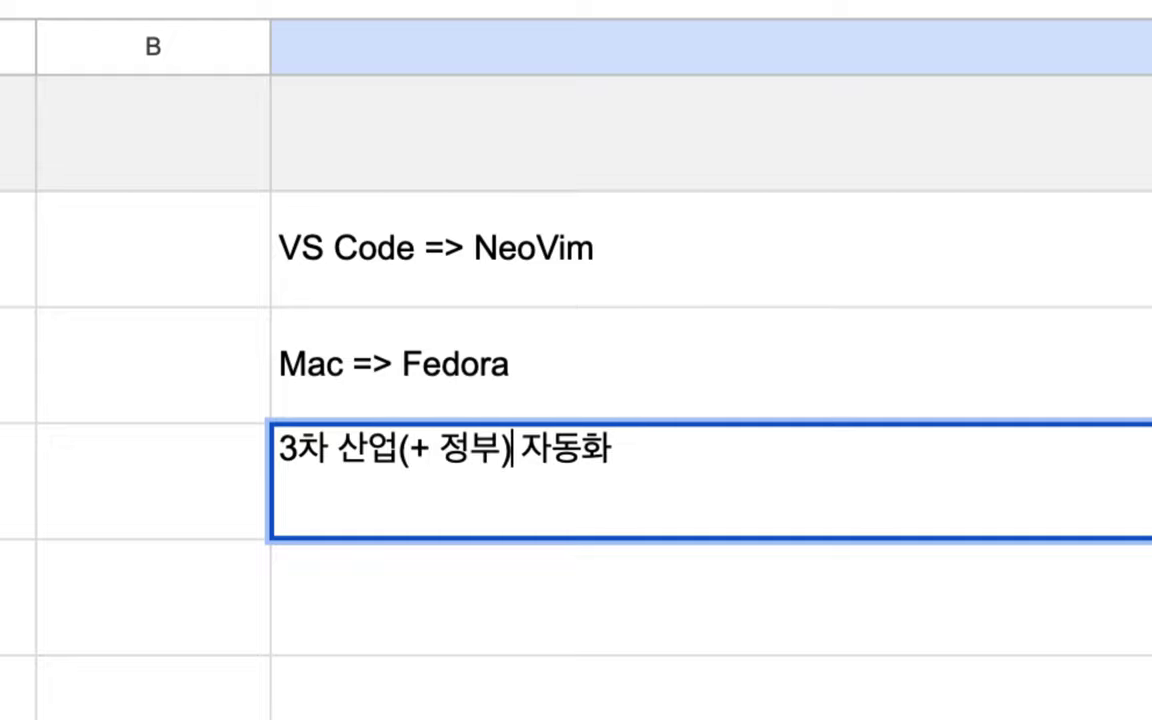
Extend it with '=> AI, Rust, Elixir, Git, Linux, Vim ...' and select C2:C4
left_click(614, 449)
type("=> 매")
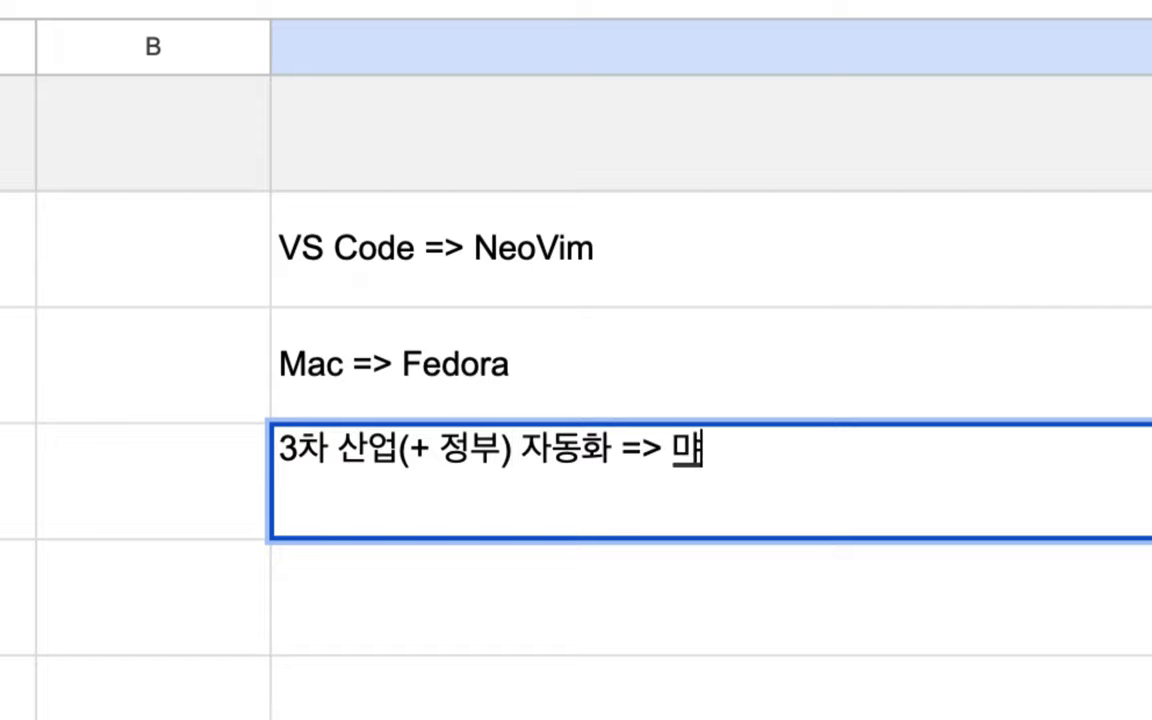
key("BackSpace")
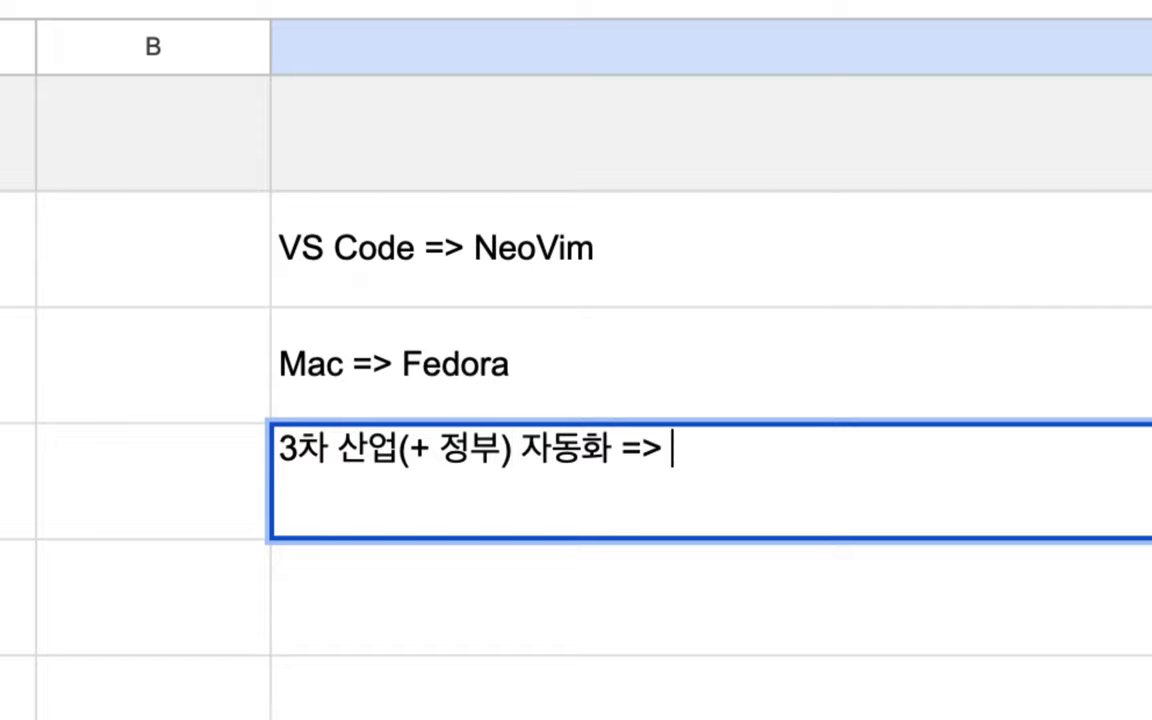
type("AI, Rust")
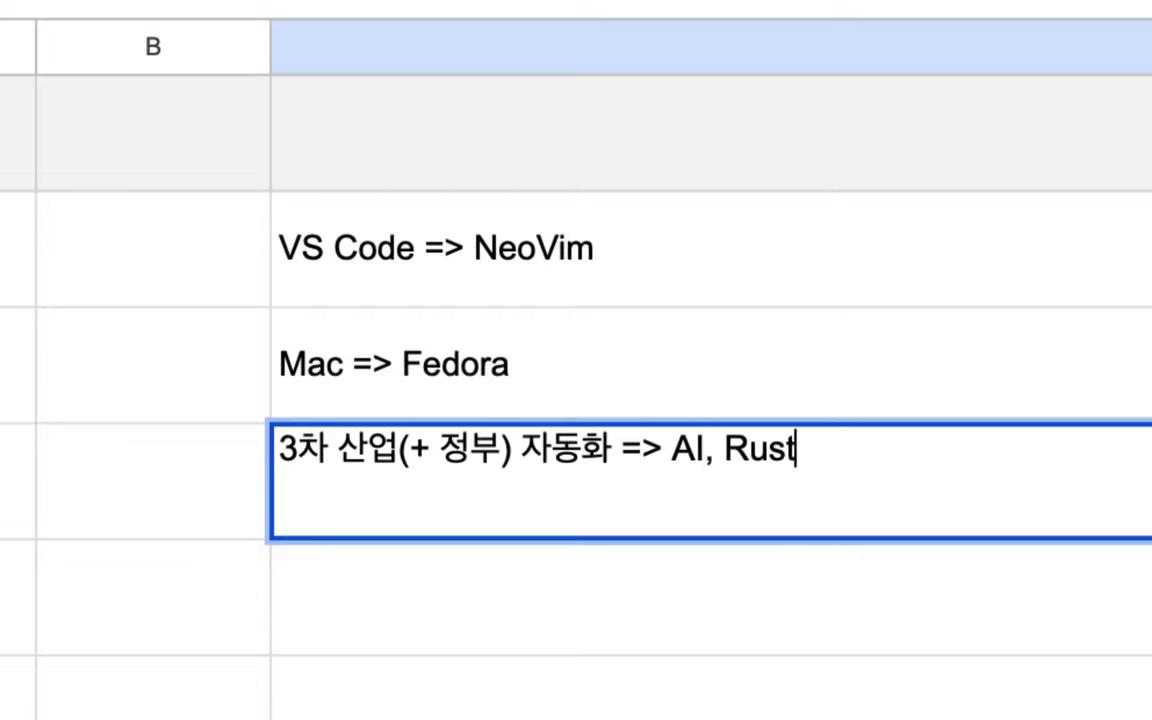
type(", Elixir, ")
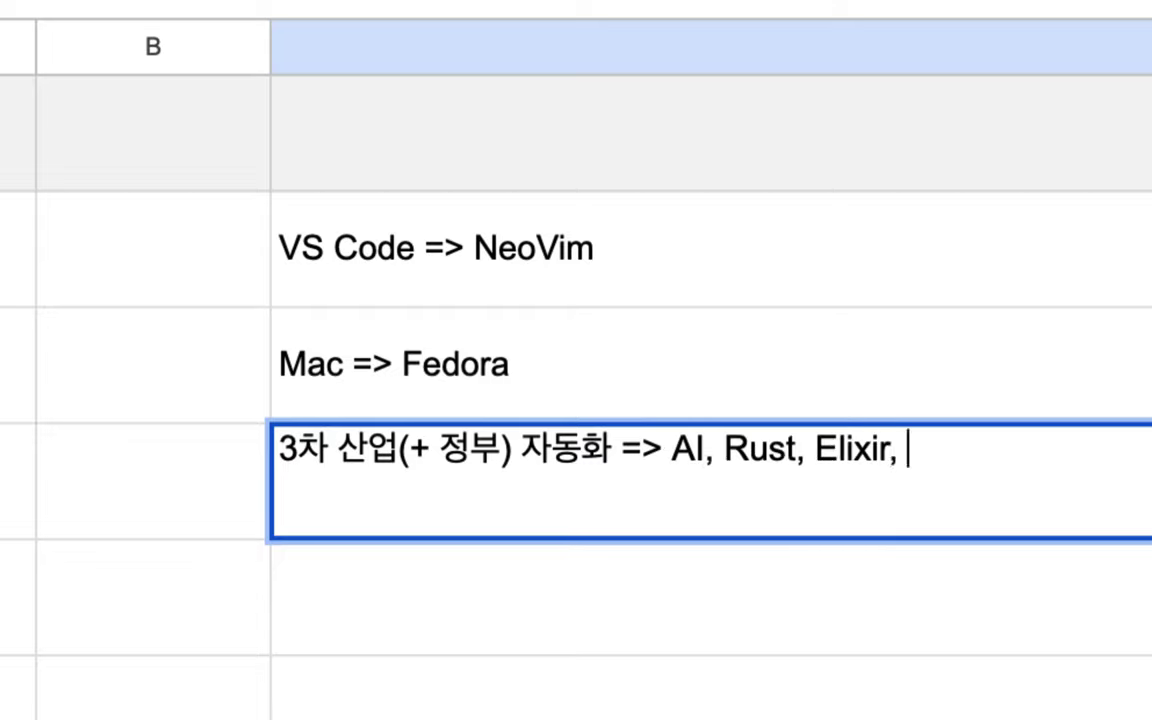
type("Git")
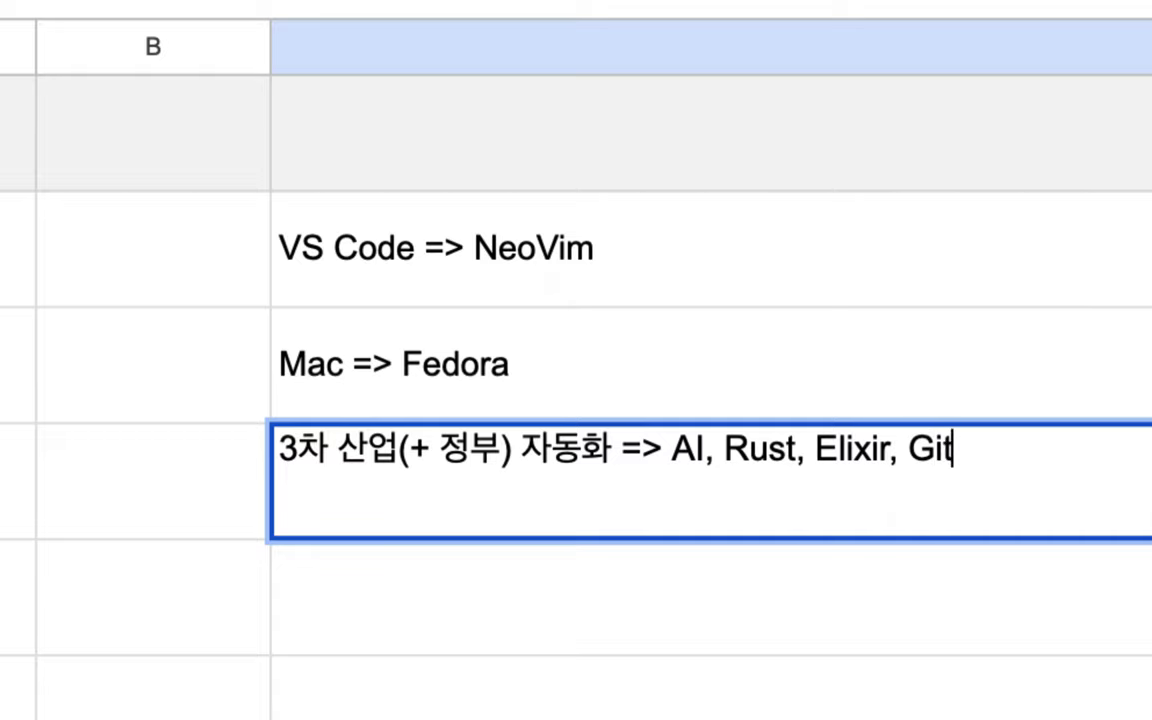
type(", Lin")
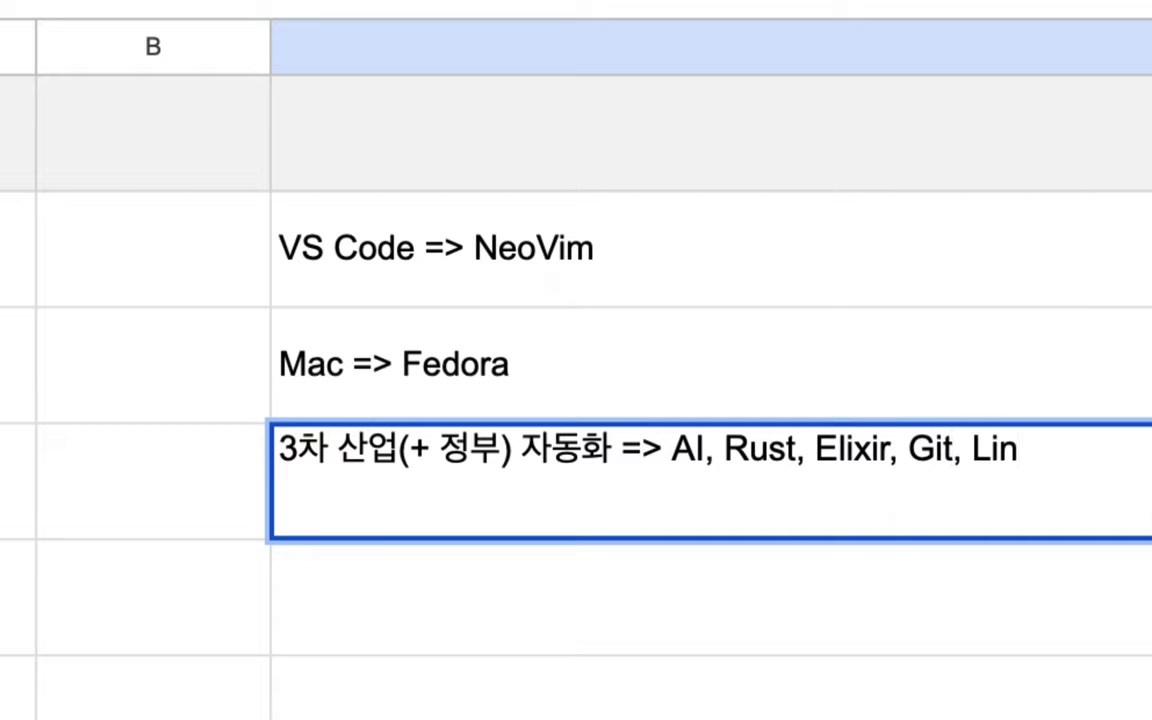
type("ux, ")
type("Vim")
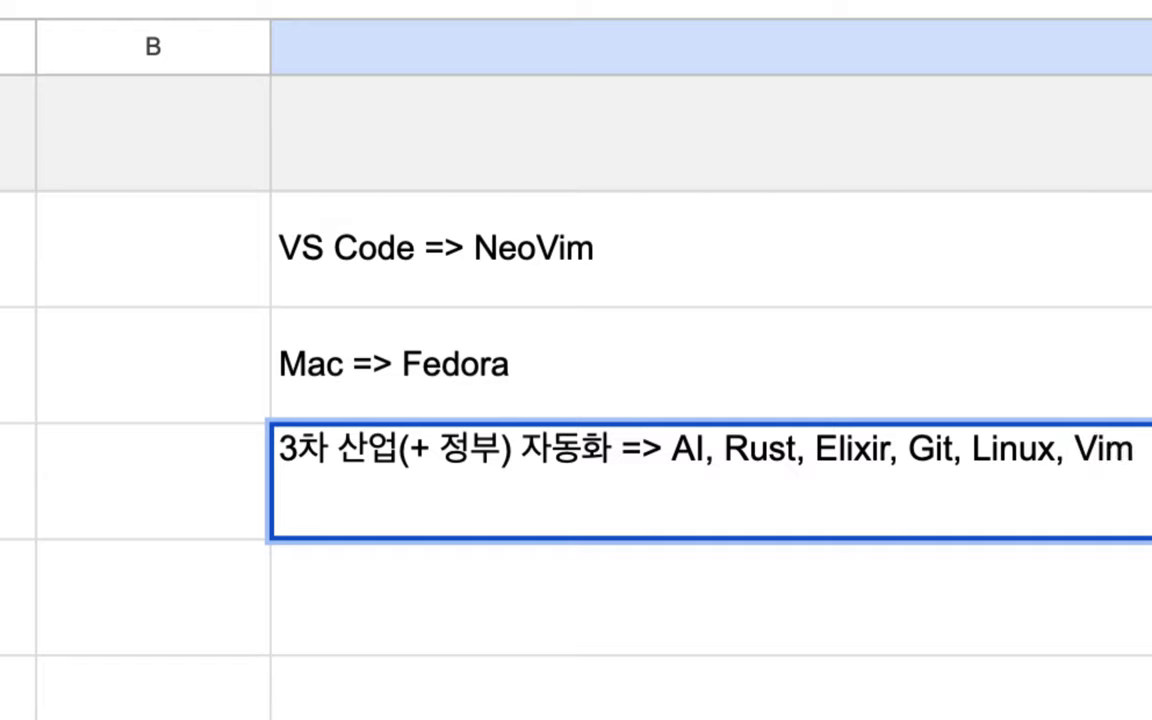
type(" .")
left_click_drag(611, 452, 271, 447)
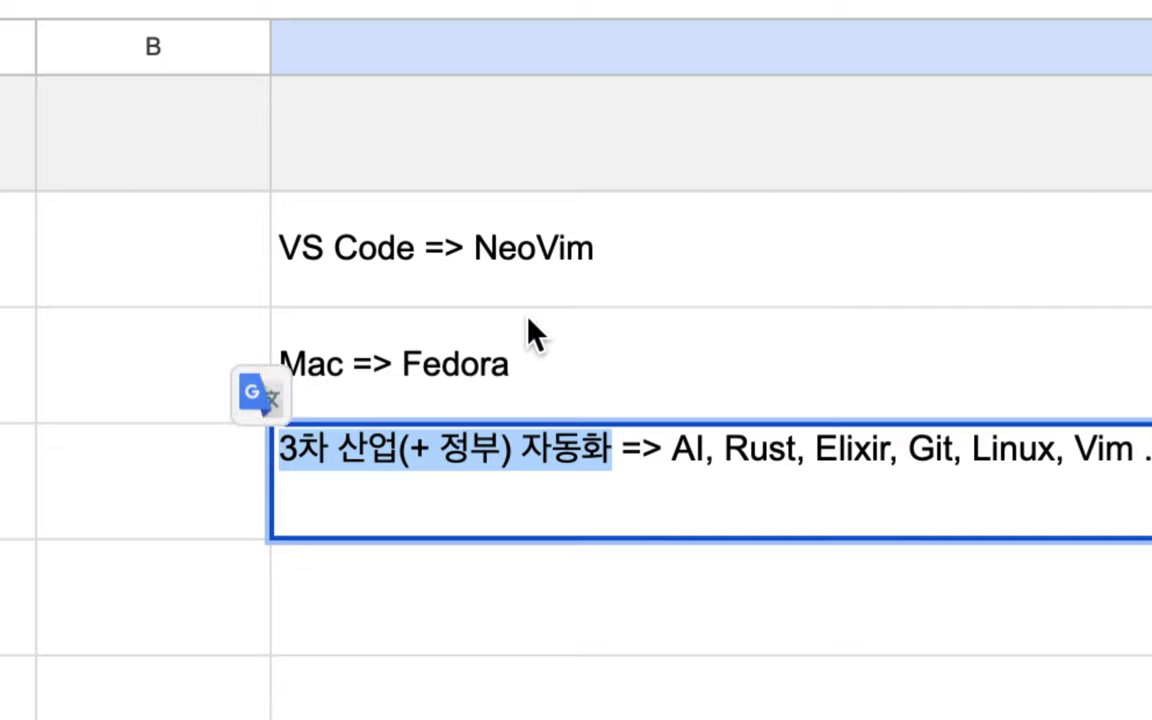
left_click(556, 300)
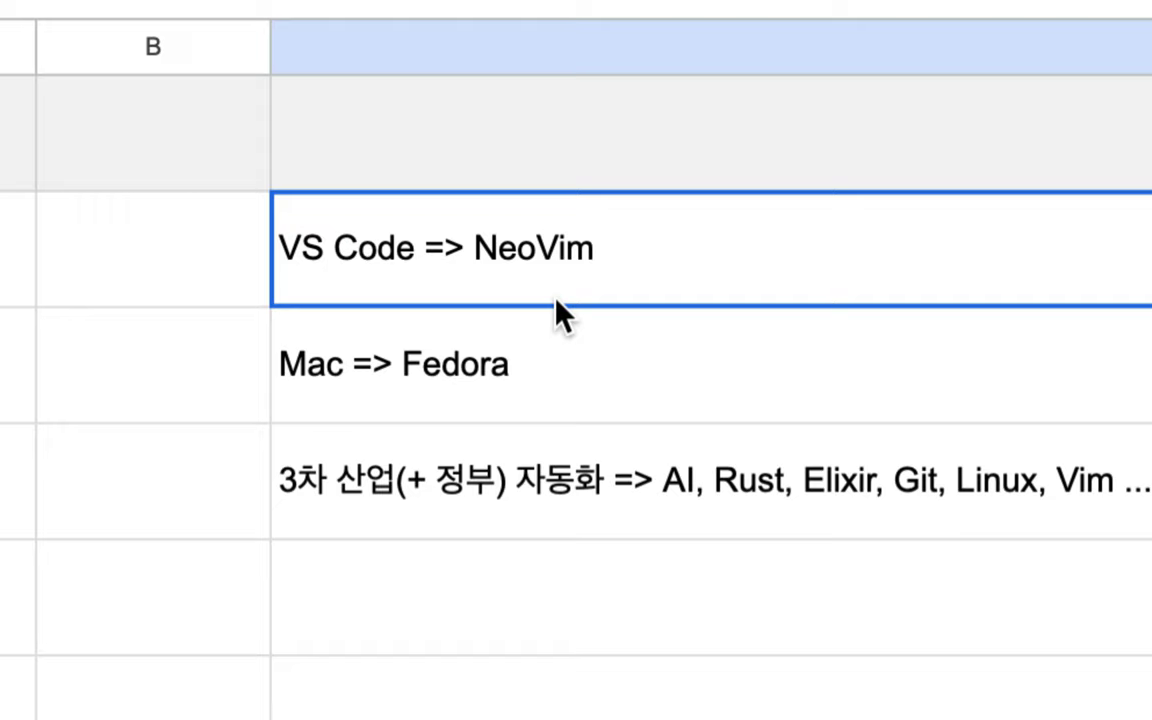
left_click_drag(556, 300, 556, 445)
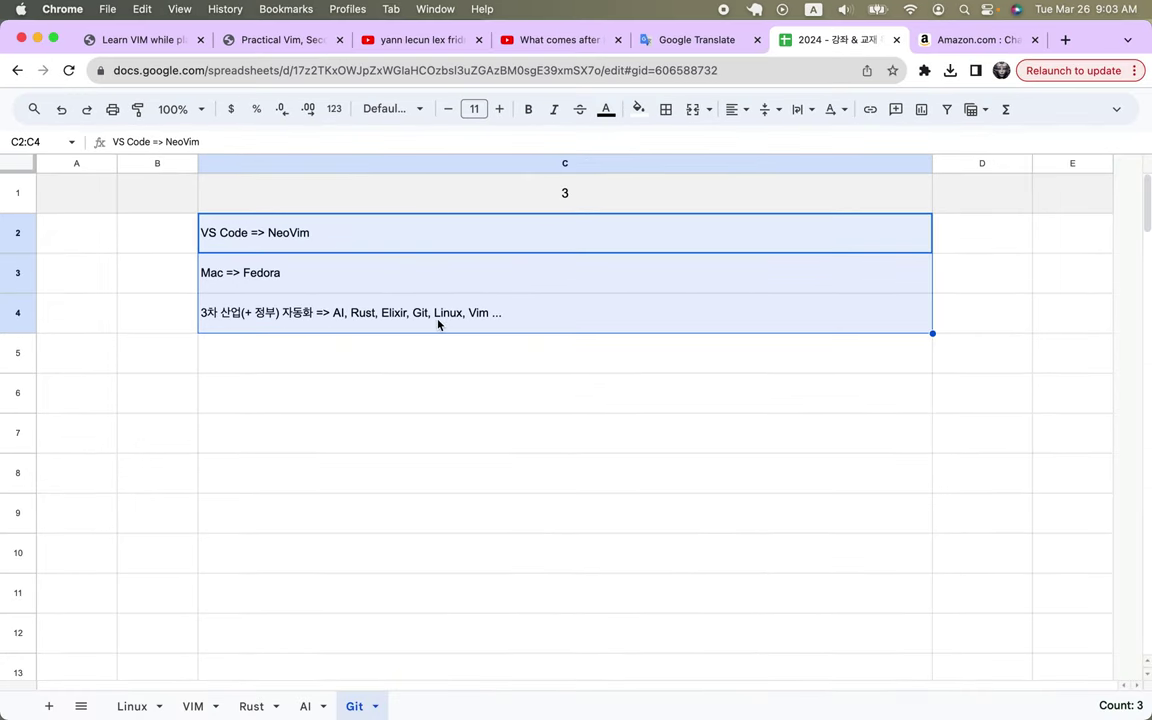
Extend the selection to C1:C4 and delete the heading and all three notes
key("shift+Up")
key("Delete")
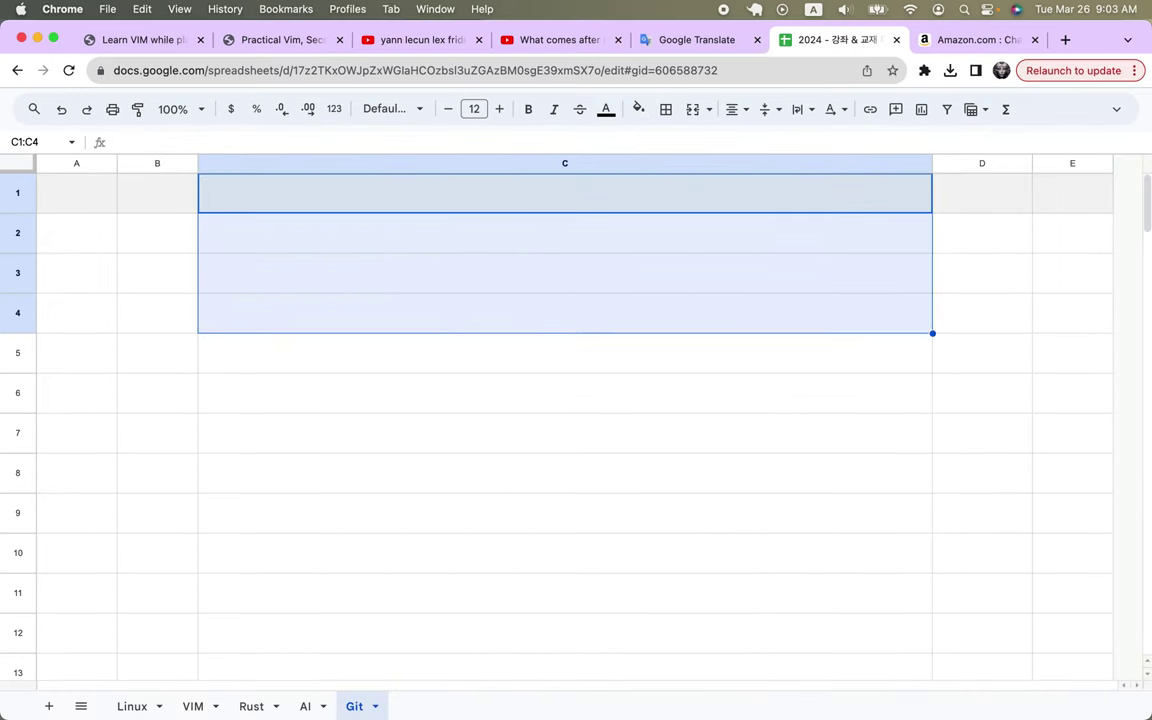
left_click(394, 345)
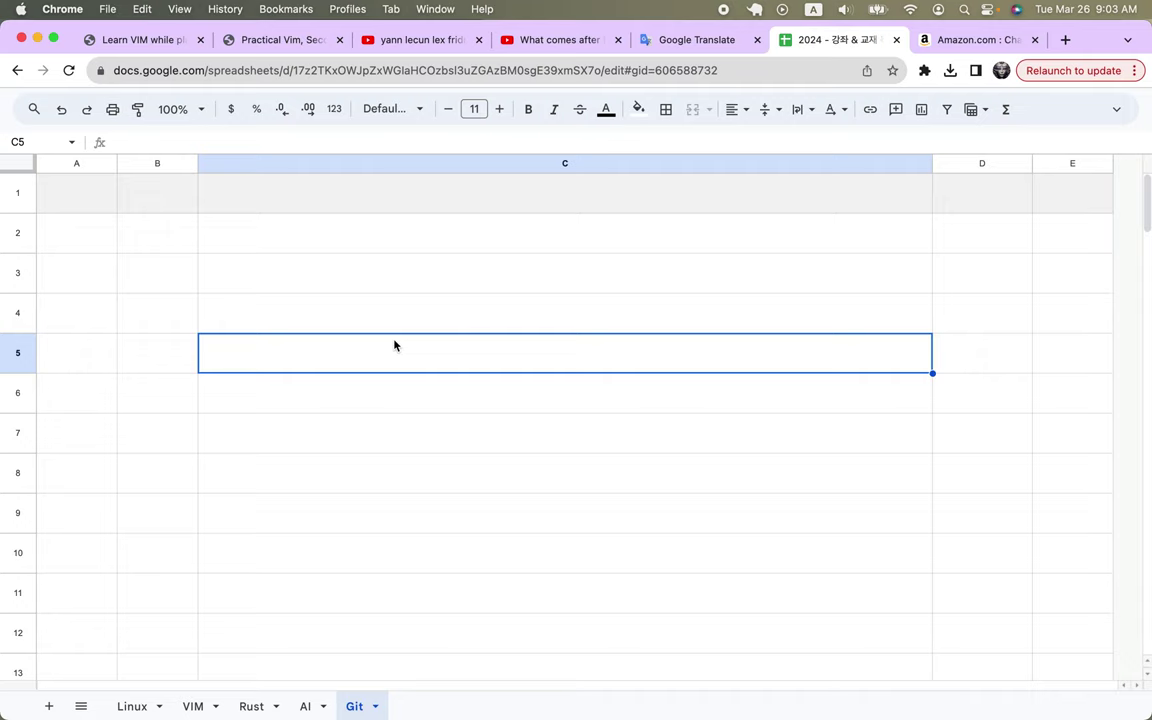
Open the Linux sheet, scroll its book list, and select the 2020 command-line-made-easy entry
left_click(140, 706)
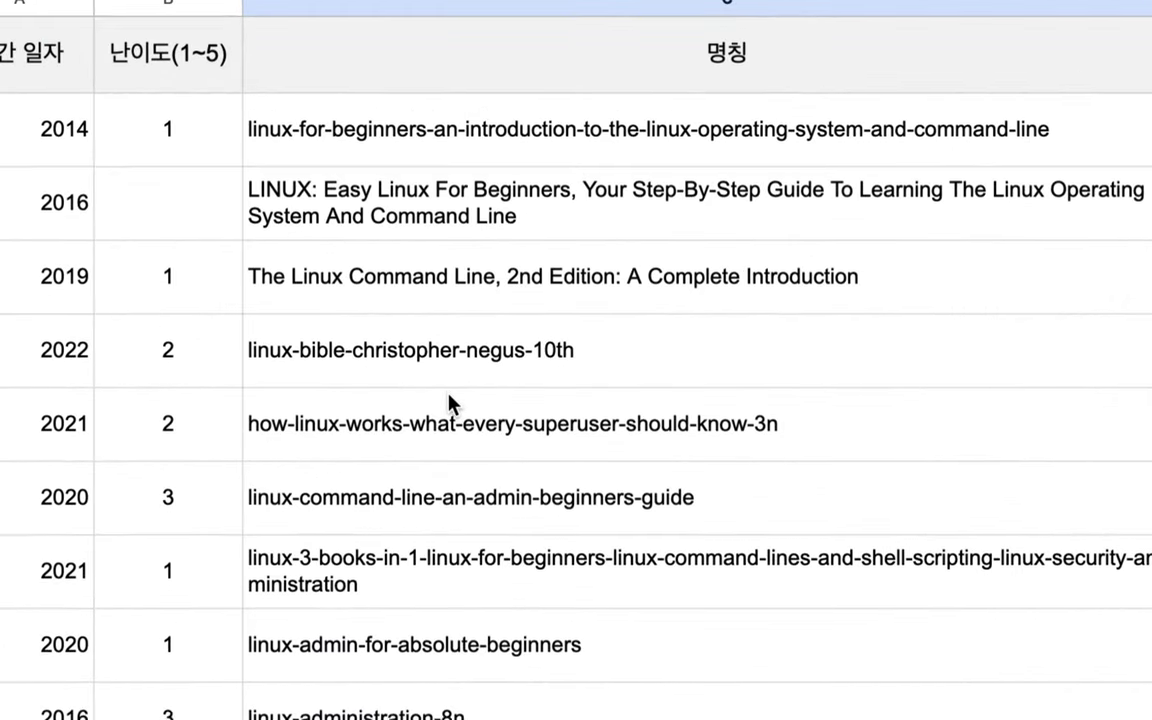
scroll(451, 397, "down", 3)
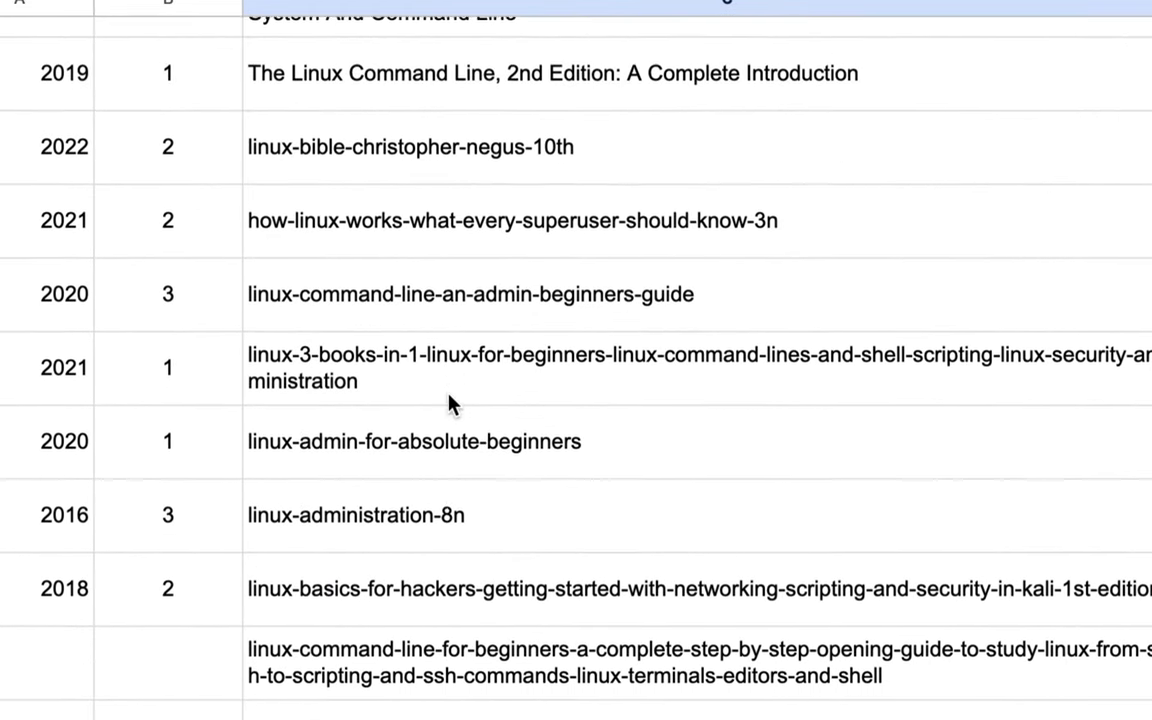
scroll(451, 400, "down", 3)
scroll(450, 402, "down", 1)
scroll(450, 400, "down", 3)
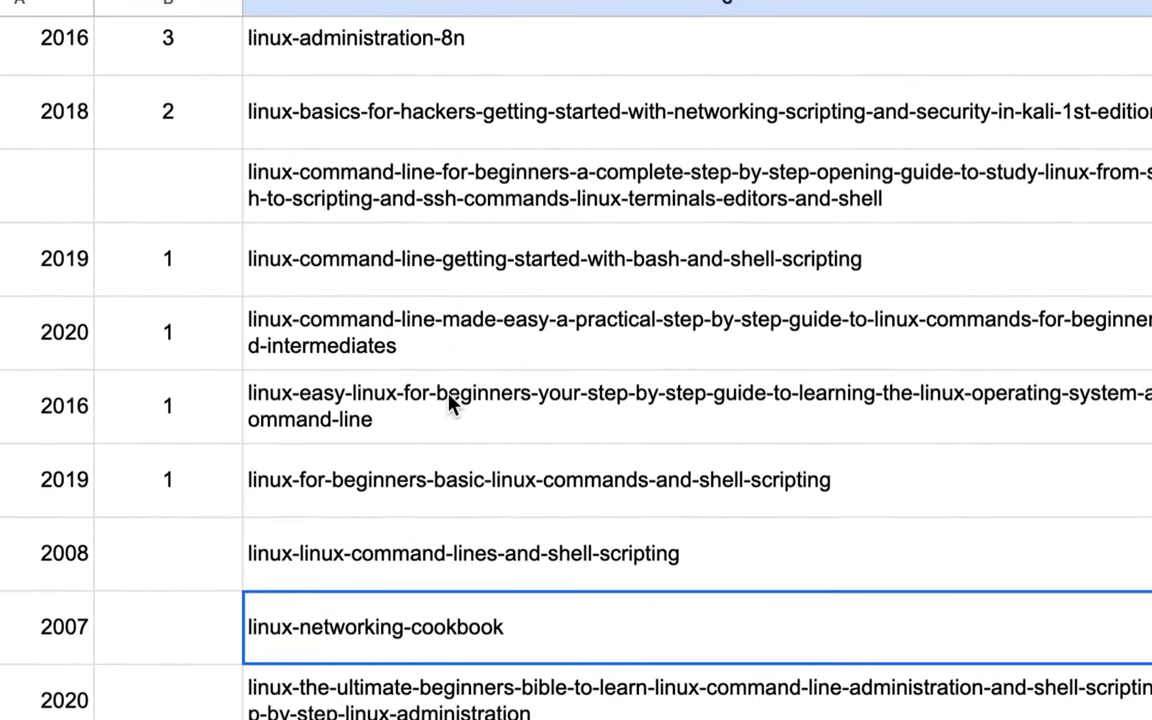
scroll(476, 391, "down", 1)
left_click(580, 316)
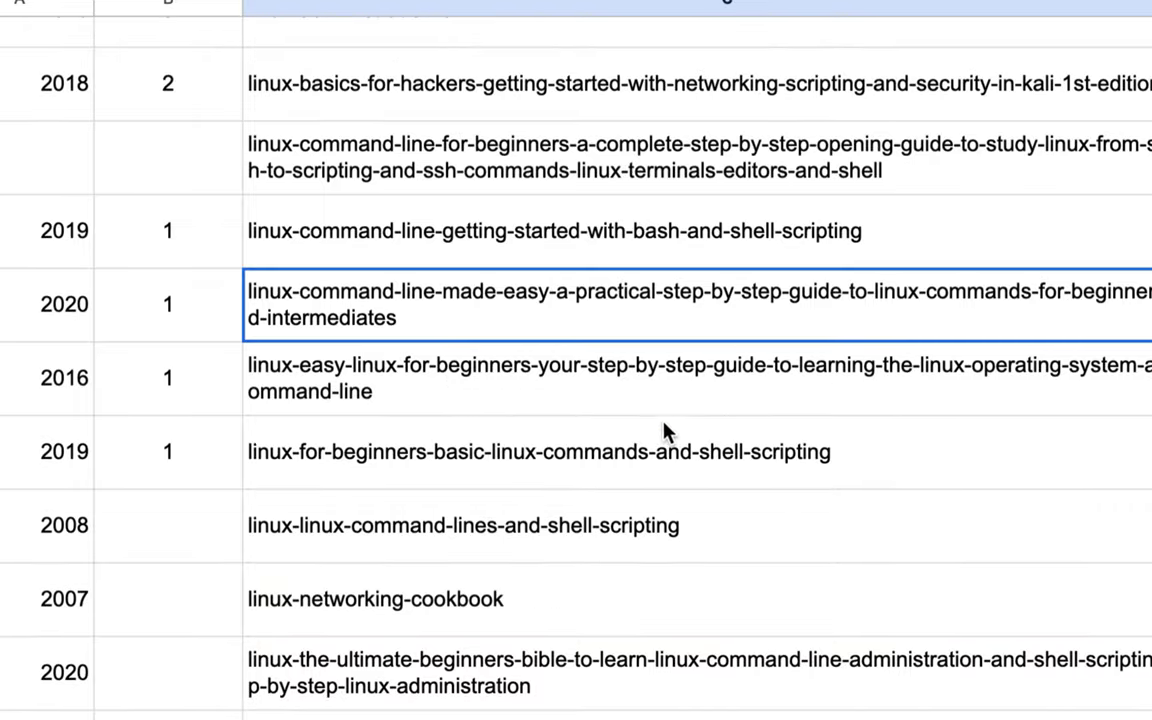